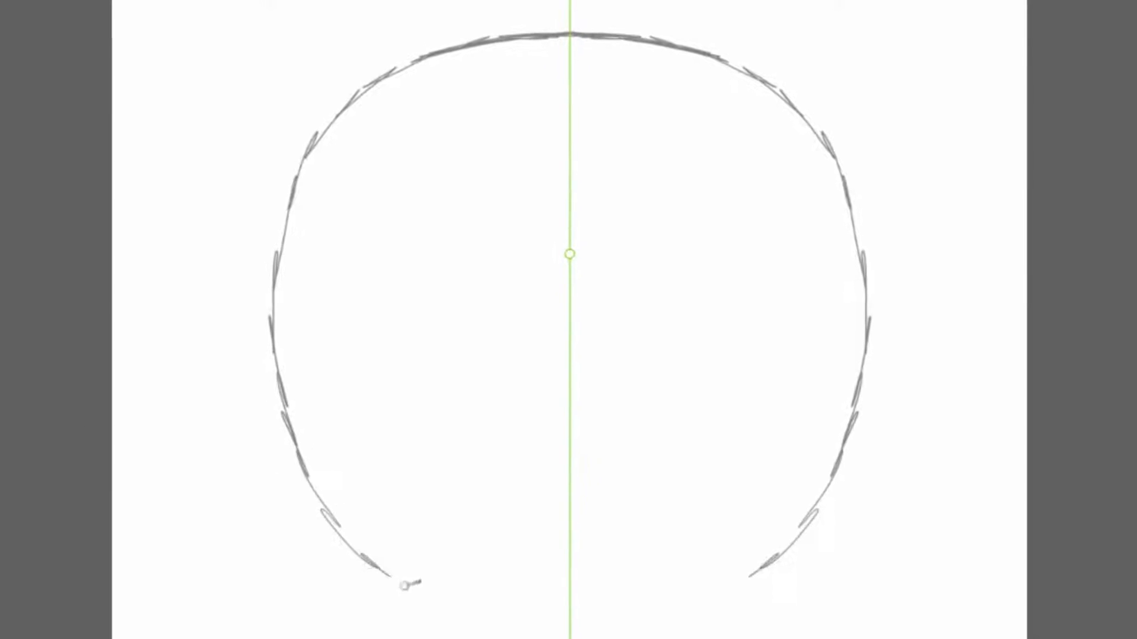
Sketch a symmetrical grey pumpkin outline, reinforce its upper contour, and add short stem lines on top.
mouse_move(573, 590)
mouse_down()
mouse_move(549, 600)
mouse_move(606, 600)
mouse_move(578, 604)
mouse_move(516, 592)
mouse_up()
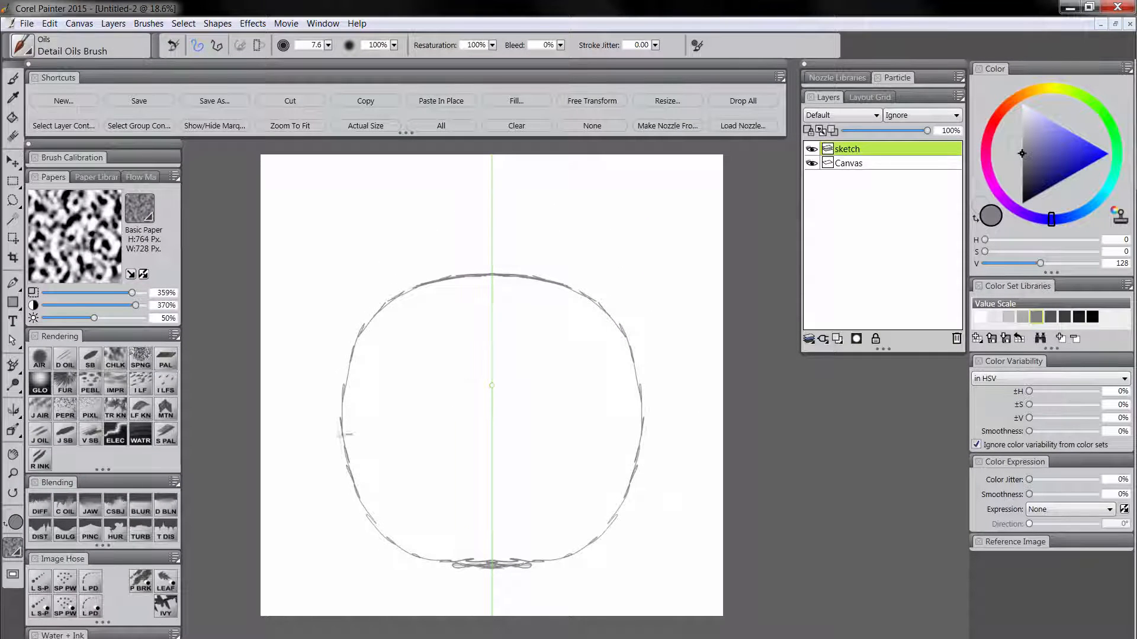
mouse_move(347, 434)
mouse_down()
mouse_move(357, 319)
mouse_move(372, 301)
mouse_move(500, 285)
mouse_move(441, 280)
mouse_move(420, 286)
mouse_move(518, 282)
mouse_move(395, 294)
mouse_move(358, 342)
mouse_move(348, 414)
mouse_up()
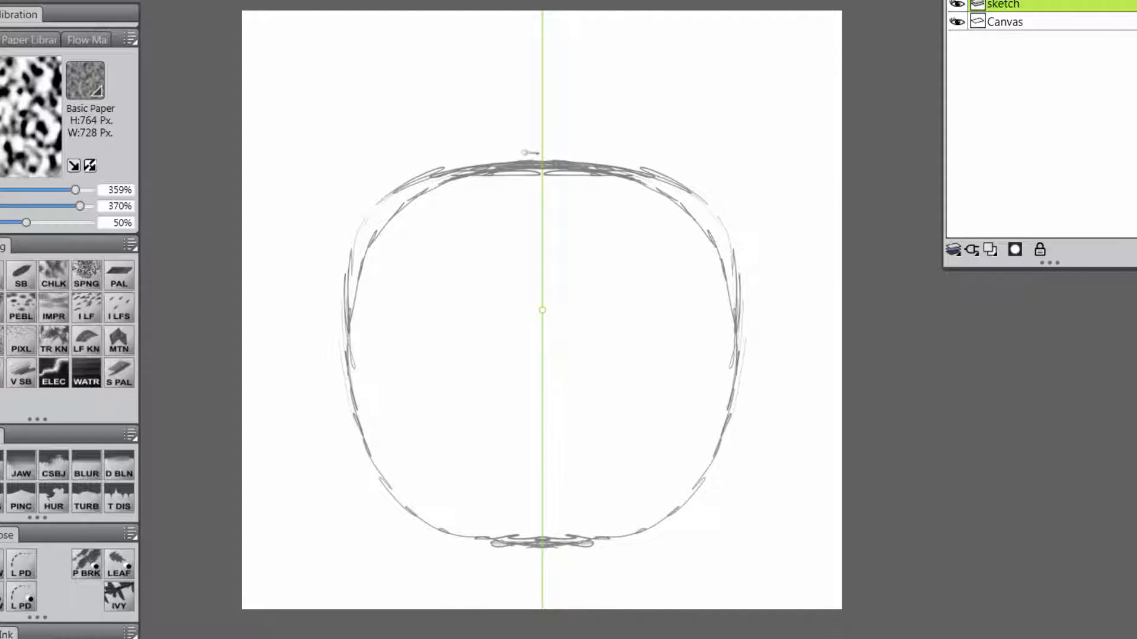
drag(522, 161, 526, 142)
Sketch two mirrored triangular eyes and a smaller triangular nose inside the pumpkin outline.
mouse_move(421, 322)
mouse_down()
mouse_move(449, 257)
mouse_move(494, 334)
mouse_up()
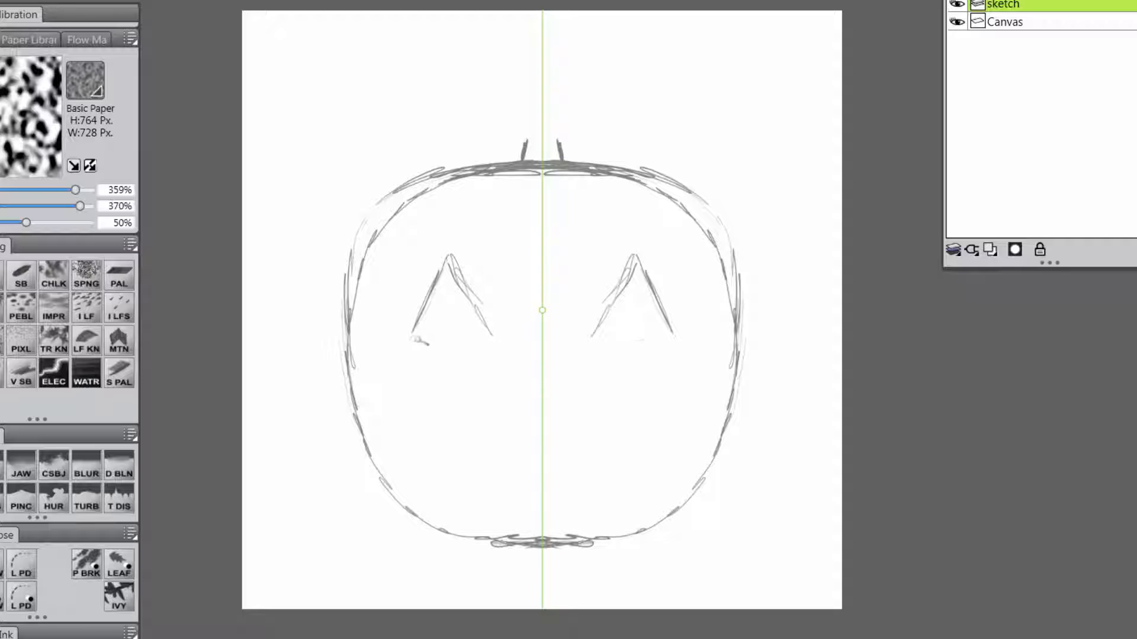
mouse_move(418, 340)
mouse_down()
mouse_move(500, 340)
mouse_move(436, 340)
mouse_up()
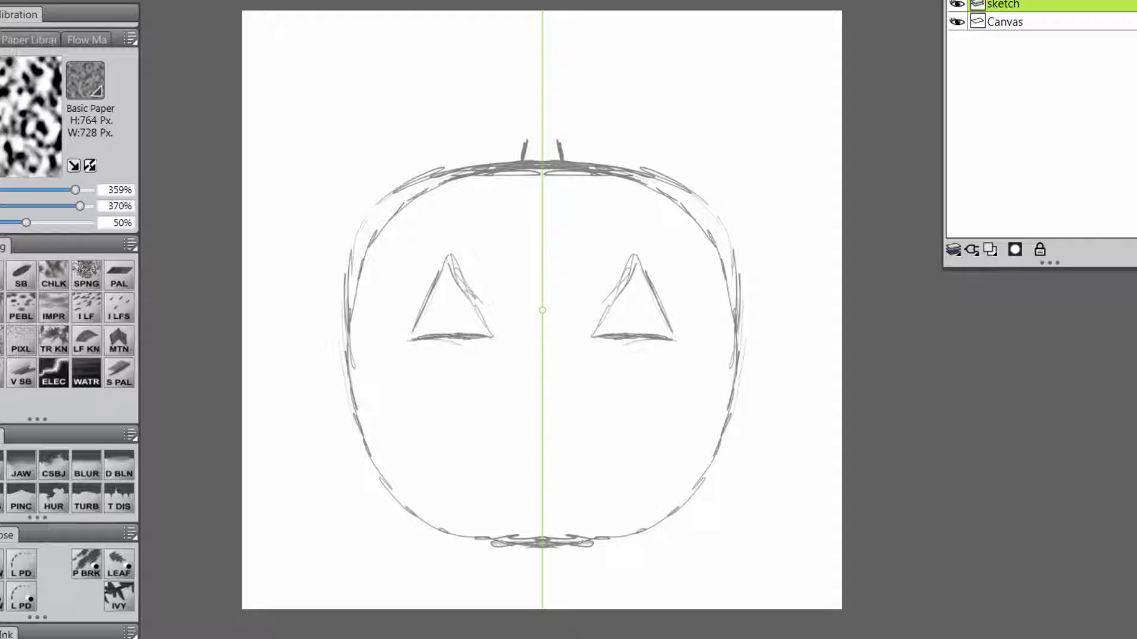
mouse_move(408, 339)
mouse_down()
mouse_move(469, 272)
mouse_move(475, 309)
mouse_move(470, 299)
mouse_move(487, 314)
mouse_move(468, 274)
mouse_move(496, 330)
mouse_move(508, 316)
mouse_move(535, 366)
mouse_move(509, 422)
mouse_move(543, 430)
mouse_up()
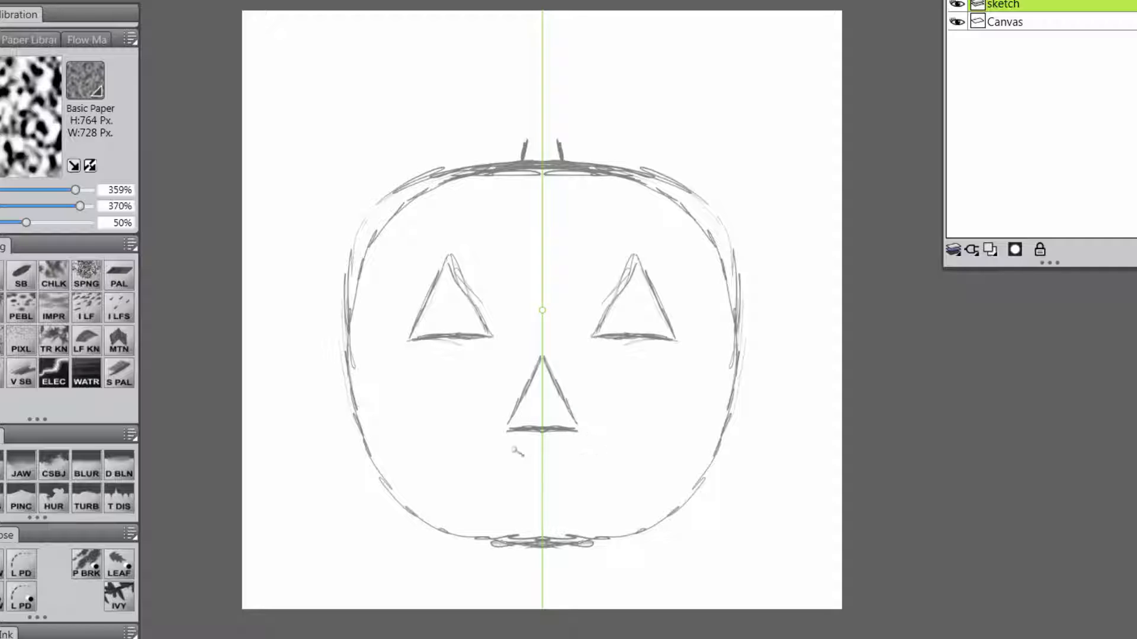
Sketch a wide, curved grin below the nose with upper and lower lip lines meeting at pointed corners.
mouse_move(422, 406)
mouse_down()
mouse_move(446, 438)
mouse_move(498, 466)
mouse_move(542, 472)
mouse_up()
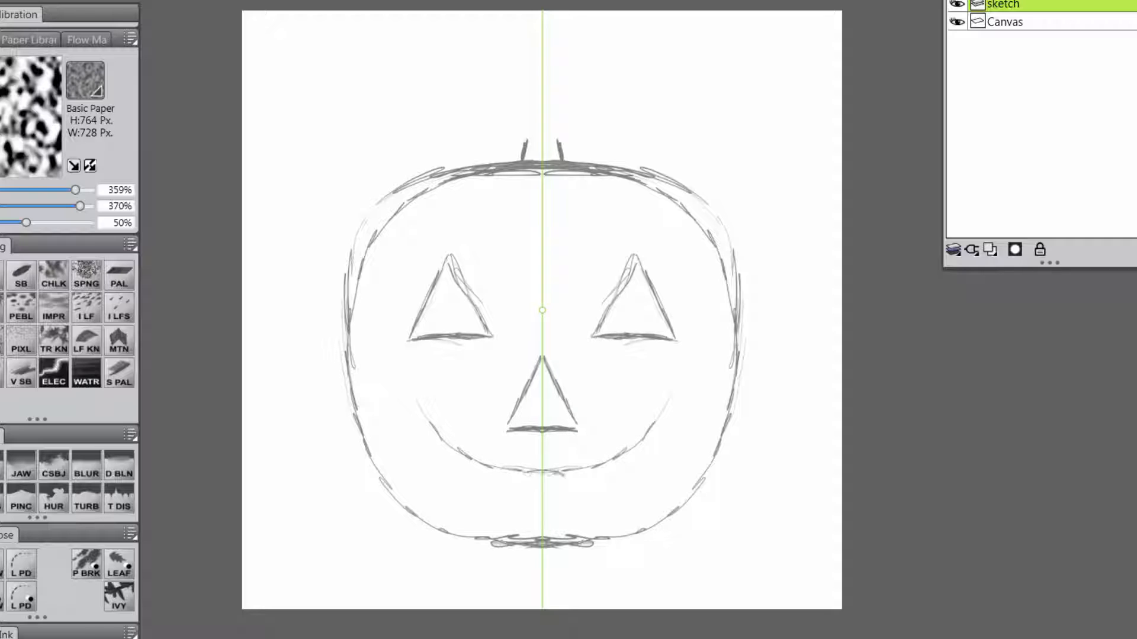
mouse_move(403, 388)
mouse_down()
mouse_move(420, 450)
mouse_move(462, 494)
mouse_move(529, 506)
mouse_move(634, 487)
mouse_up()
mouse_move(427, 420)
mouse_down()
mouse_move(474, 454)
mouse_move(521, 469)
mouse_up()
mouse_move(448, 441)
mouse_down()
mouse_move(532, 459)
mouse_move(611, 445)
mouse_move(524, 457)
mouse_move(562, 457)
mouse_up()
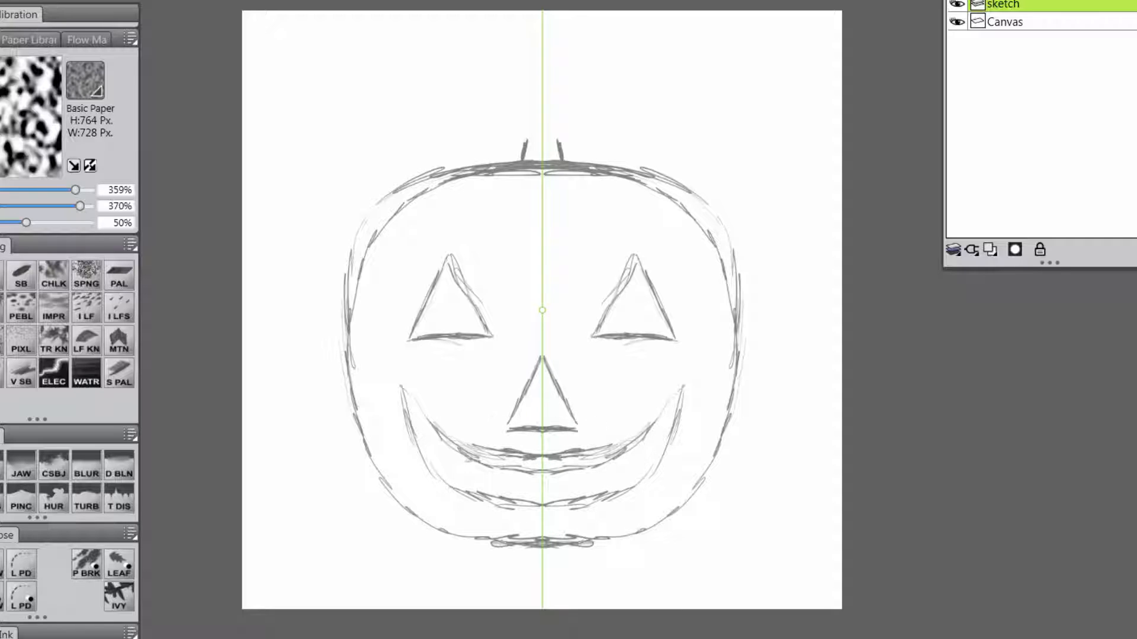
Add two square upper teeth and one lower centre tooth to the grin, clearing the mouth lines that cross them.
mouse_move(468, 445)
mouse_down()
mouse_move(472, 472)
mouse_move(504, 472)
mouse_move(504, 451)
mouse_up()
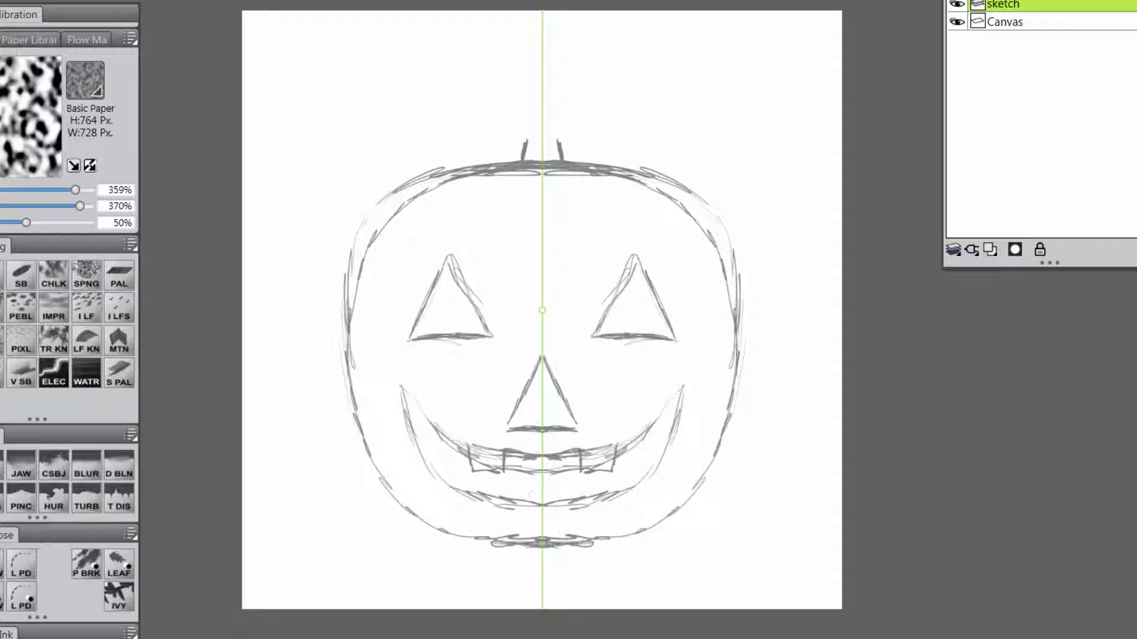
drag(526, 499, 525, 487)
mouse_move(526, 487)
mouse_down()
mouse_move(555, 489)
mouse_move(526, 487)
mouse_up()
drag(526, 487, 526, 498)
drag(503, 472, 551, 472)
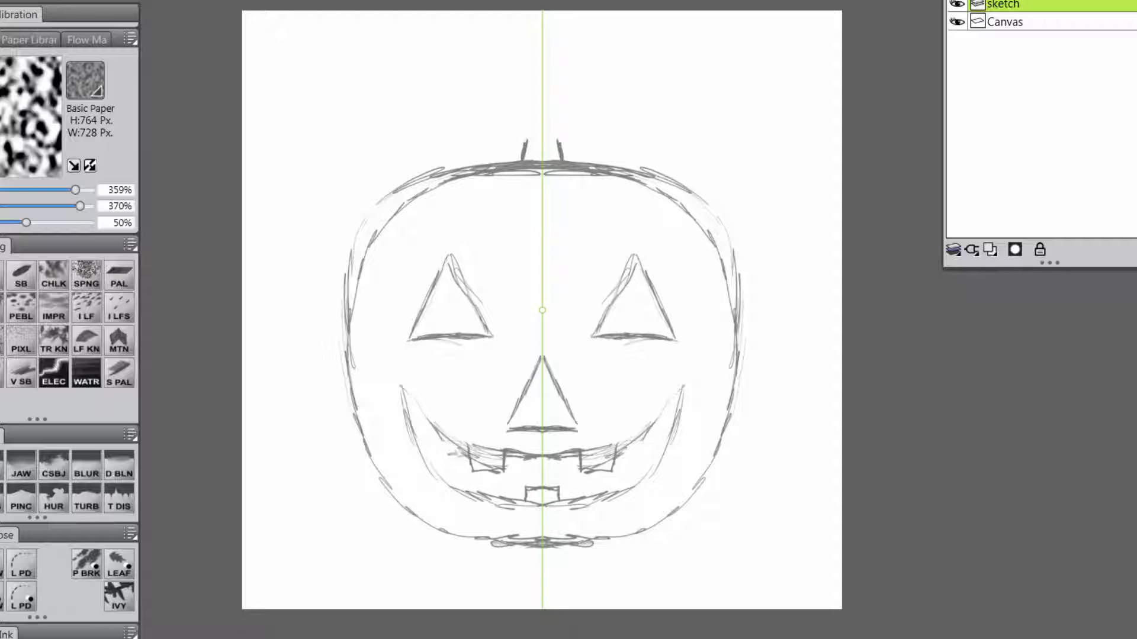
drag(489, 456, 474, 453)
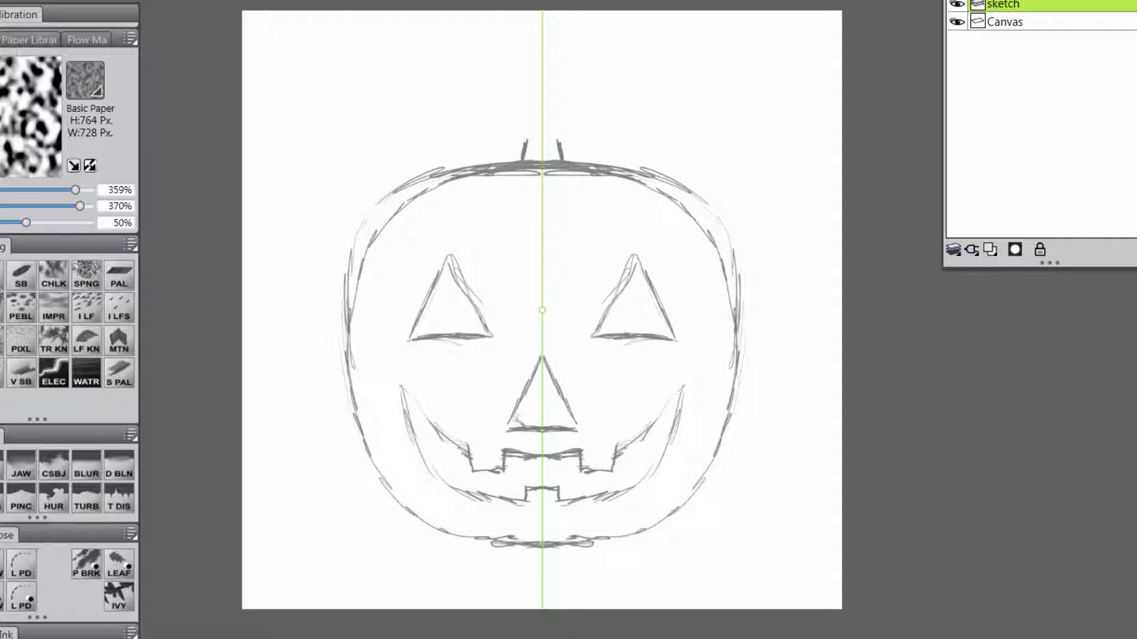
Refine the sides of the nose and round off its pointed tip.
drag(517, 415, 558, 418)
mouse_move(557, 378)
mouse_down()
mouse_move(564, 395)
mouse_move(544, 353)
mouse_move(554, 361)
mouse_up()
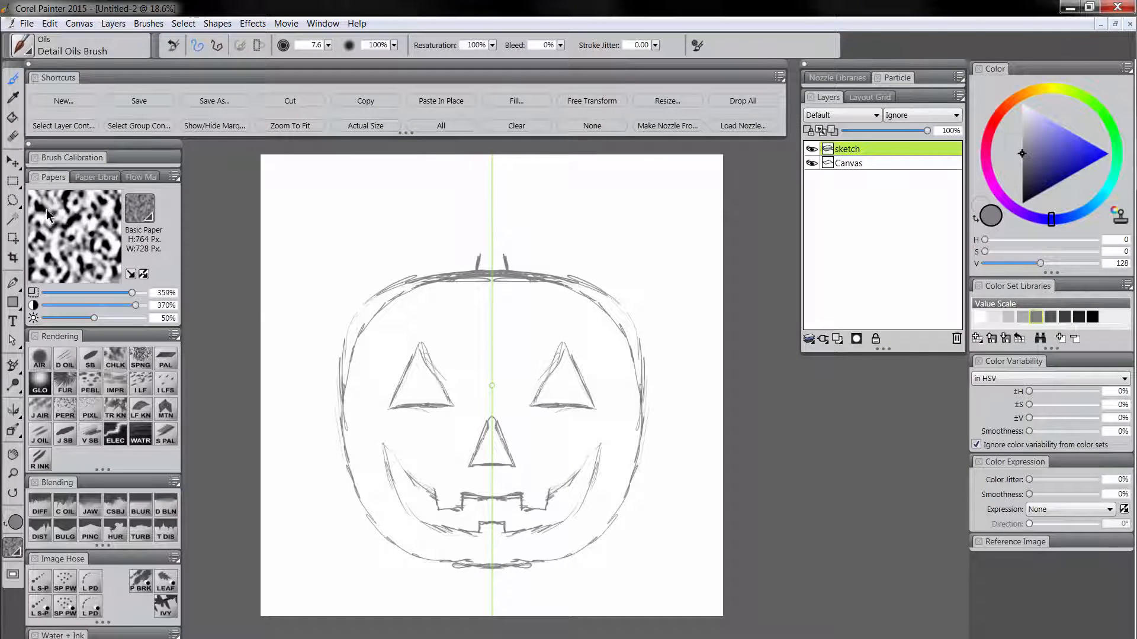
Lasso the eyes, nose and mouth, cut them from the sketch layer, and paste them in place on a new layer.
key(f)
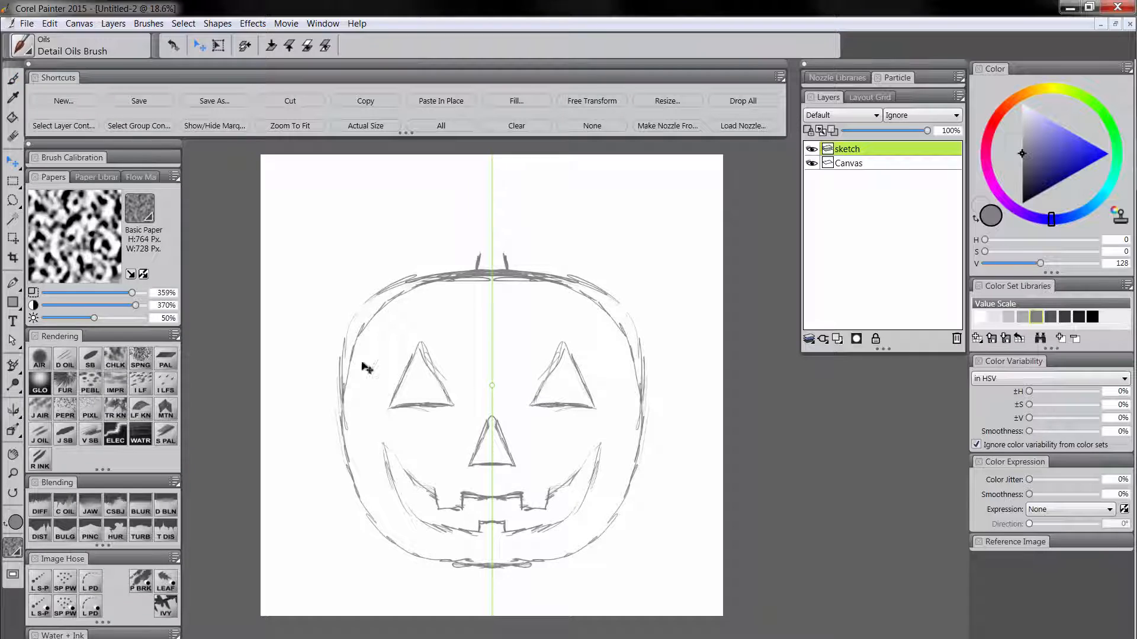
click(13, 201)
mouse_move(434, 313)
mouse_down()
mouse_move(367, 455)
mouse_move(385, 507)
mouse_move(464, 557)
mouse_move(571, 540)
mouse_move(603, 499)
mouse_move(617, 408)
mouse_move(482, 303)
mouse_up()
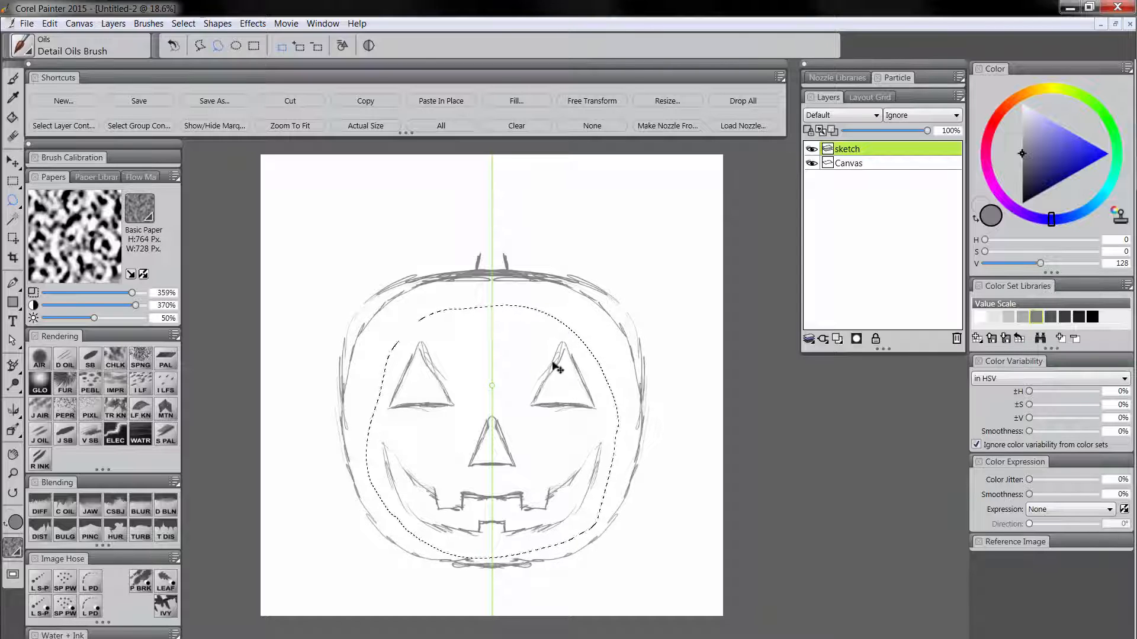
key(Delete)
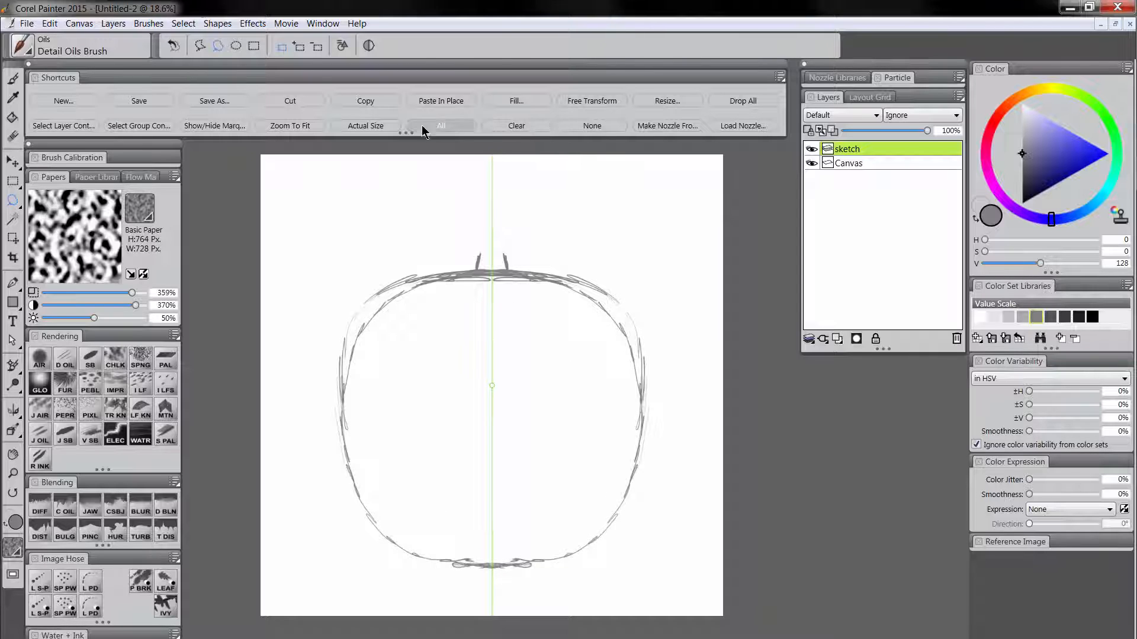
click(443, 101)
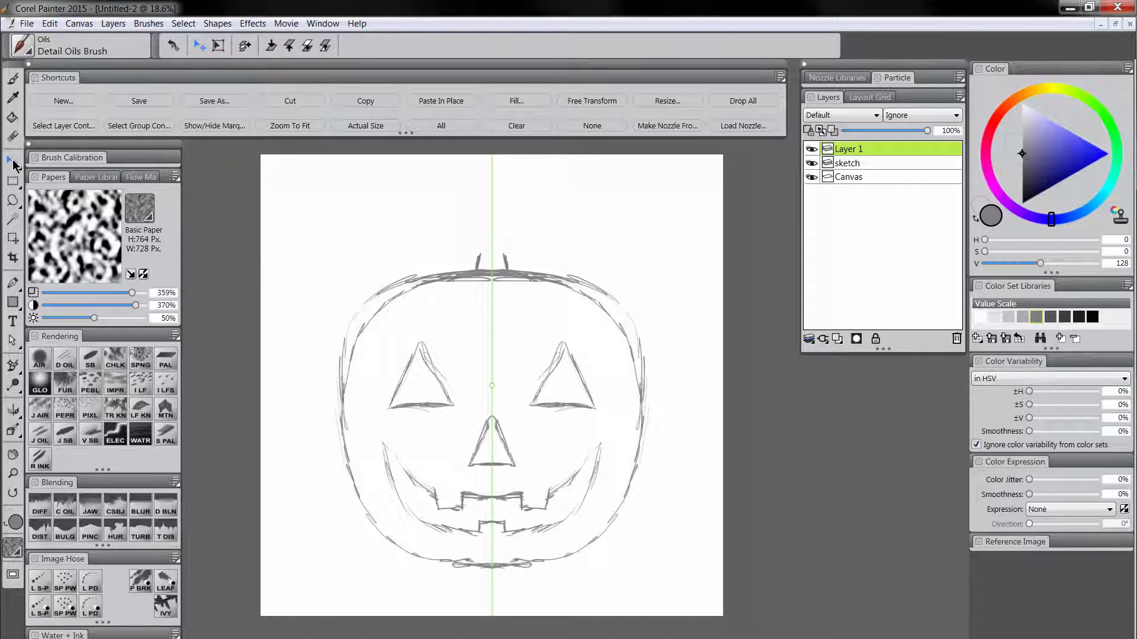
Nudge the pasted face upward until it sits slightly higher within the pumpkin outline.
key(Up)
key(Up)
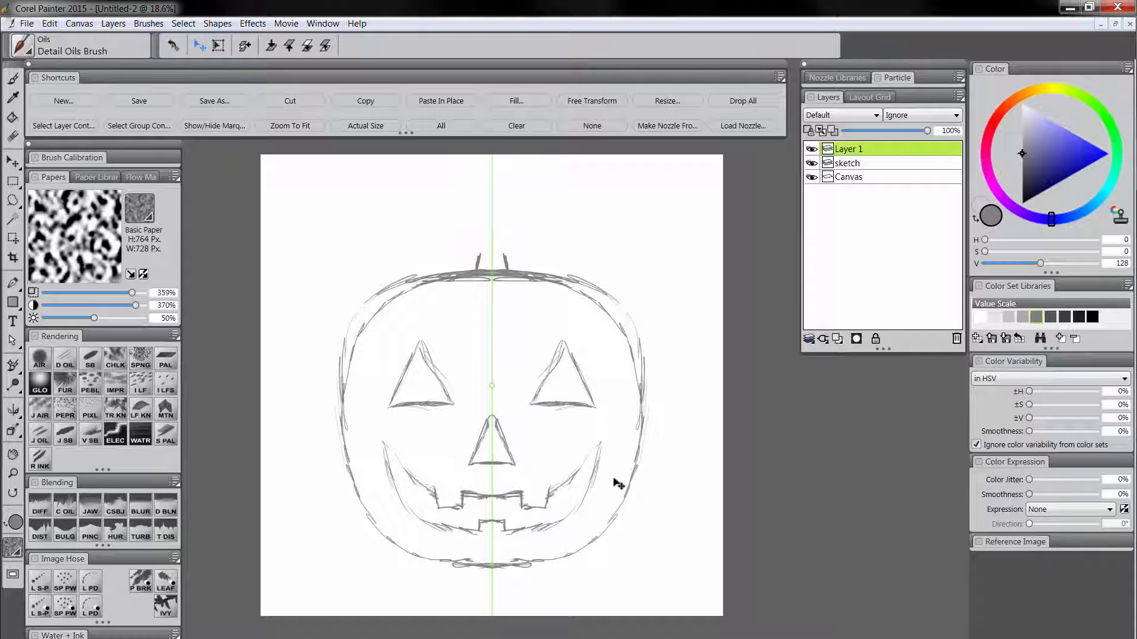
key(Up)
key(Up)
key(Up)
key(Up)
key(Up)
key(Up)
key(Up)
key(Up)
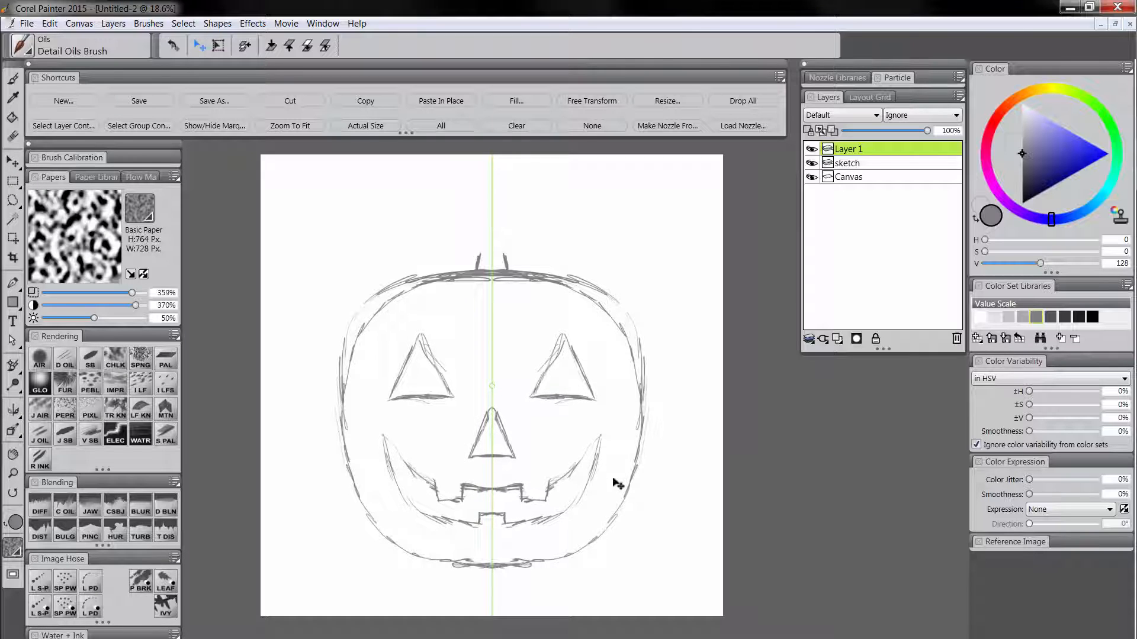
key(Up)
key(Up)
key(Up)
key(Up)
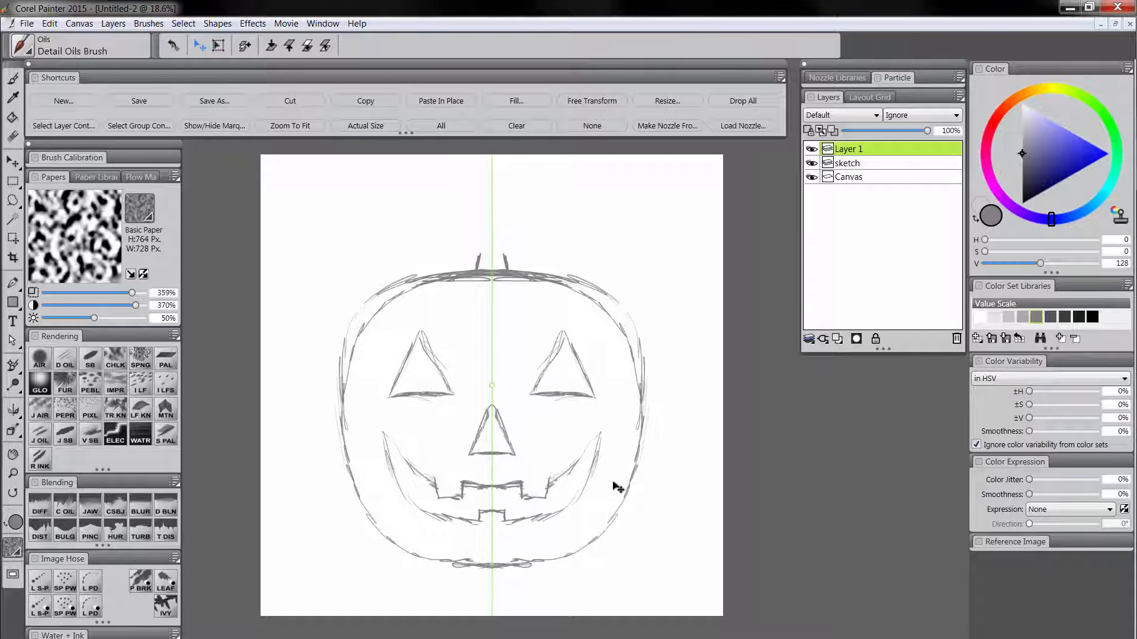
key(Down)
key(Down)
key(Down)
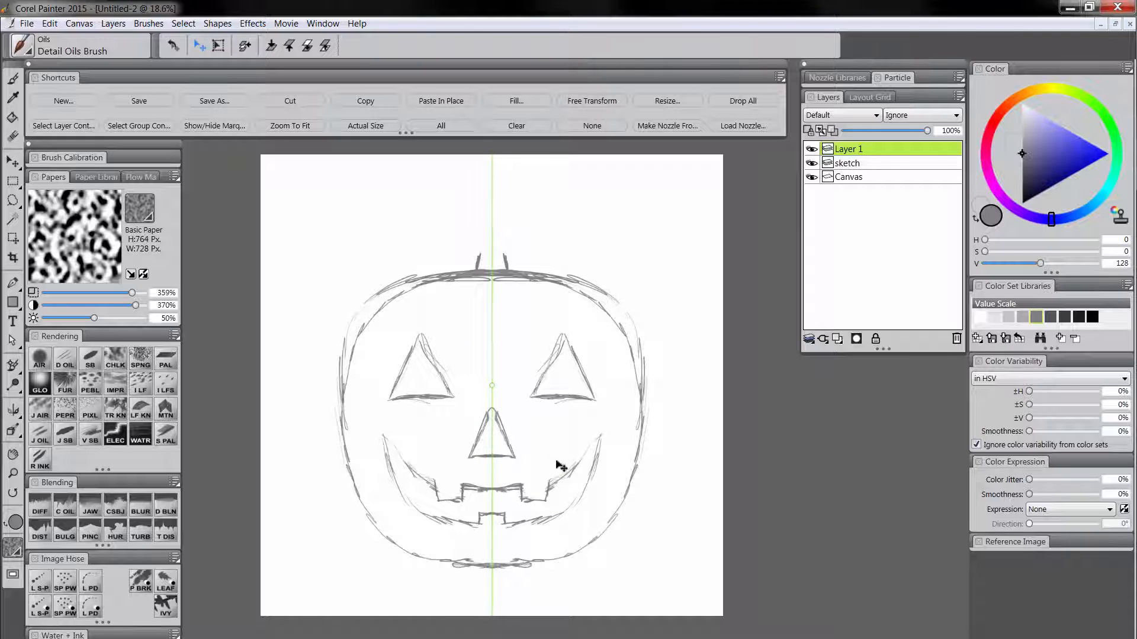
Merge the face layer with the sketch layer and name the merged layer "sketch".
shift+click(858, 163)
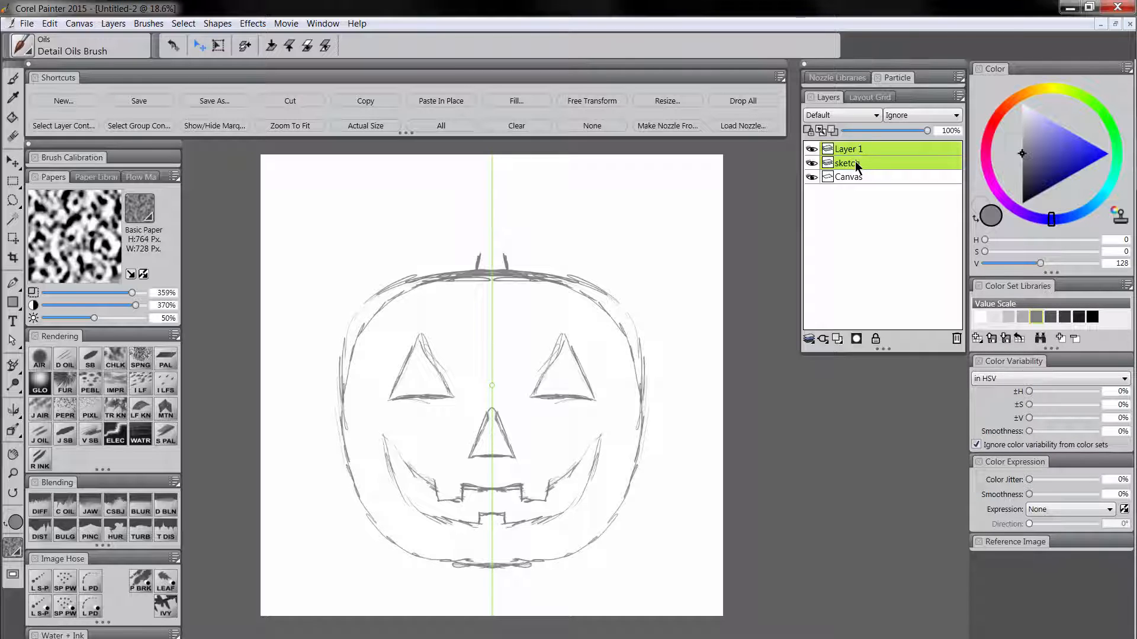
key(ctrl+e)
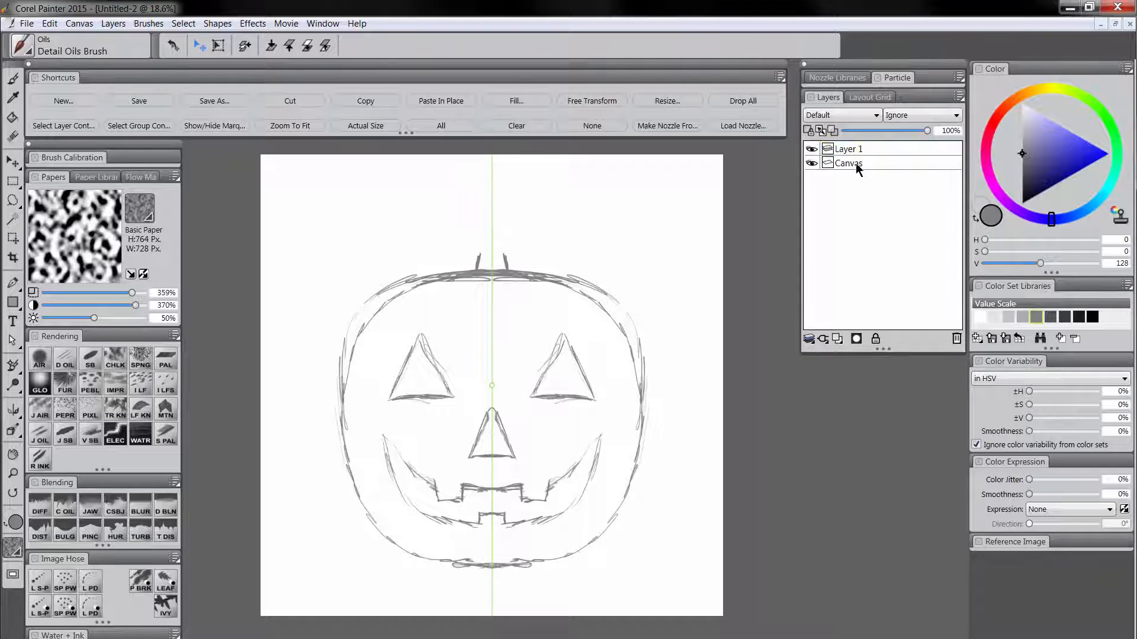
double_click(855, 152)
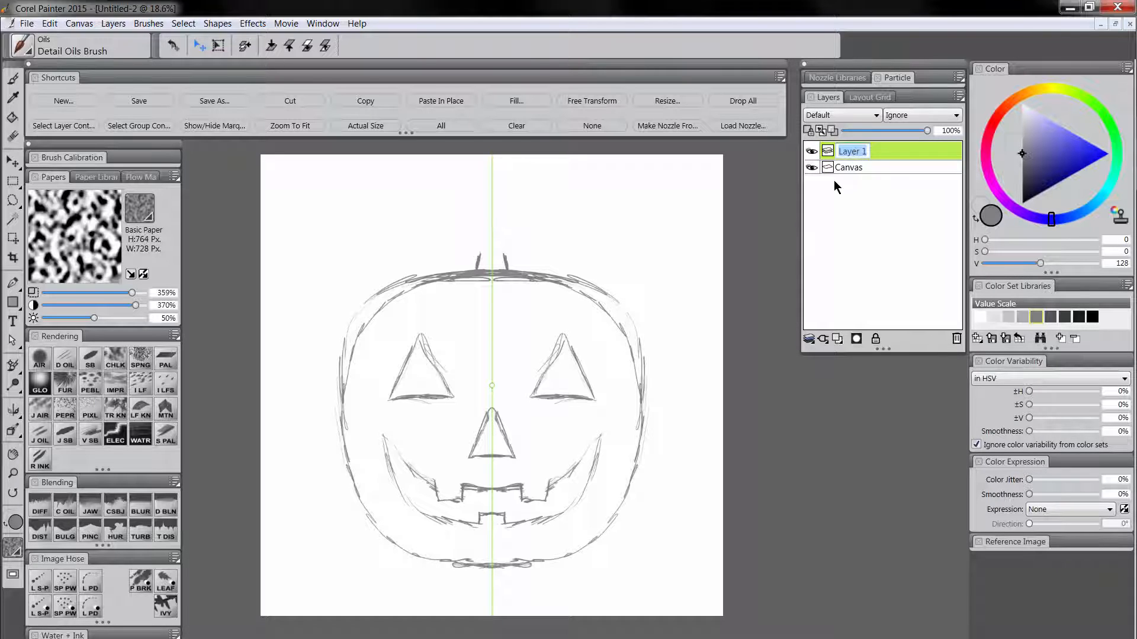
text(sketch)
key(Return)
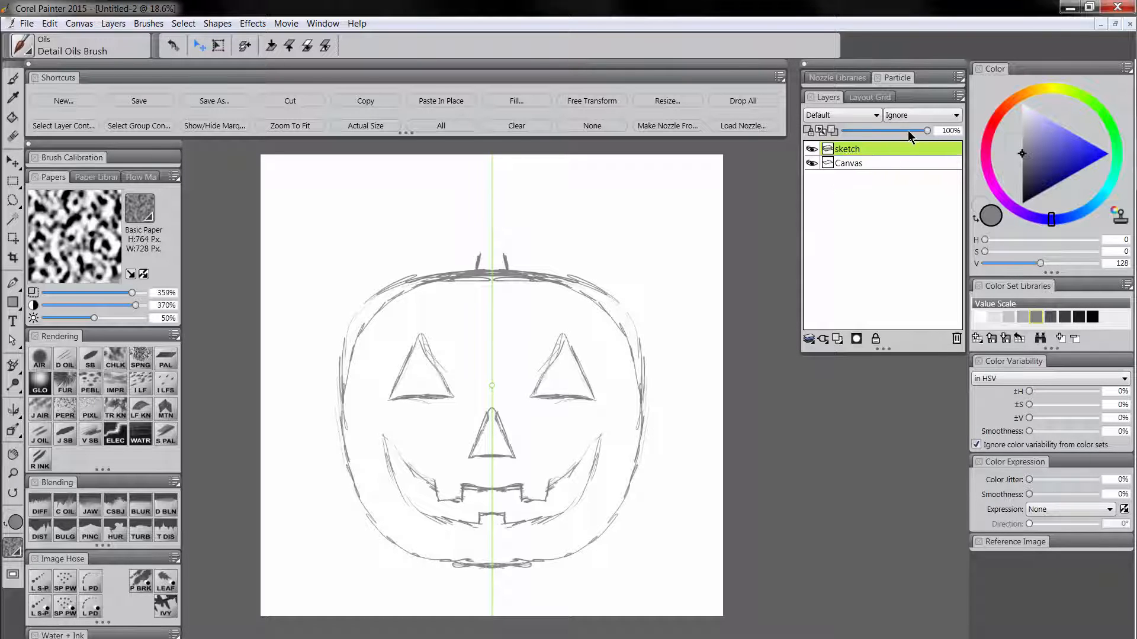
Set the sketch layer's opacity to 39% and place three new empty layers beneath it.
drag(908, 132, 878, 132)
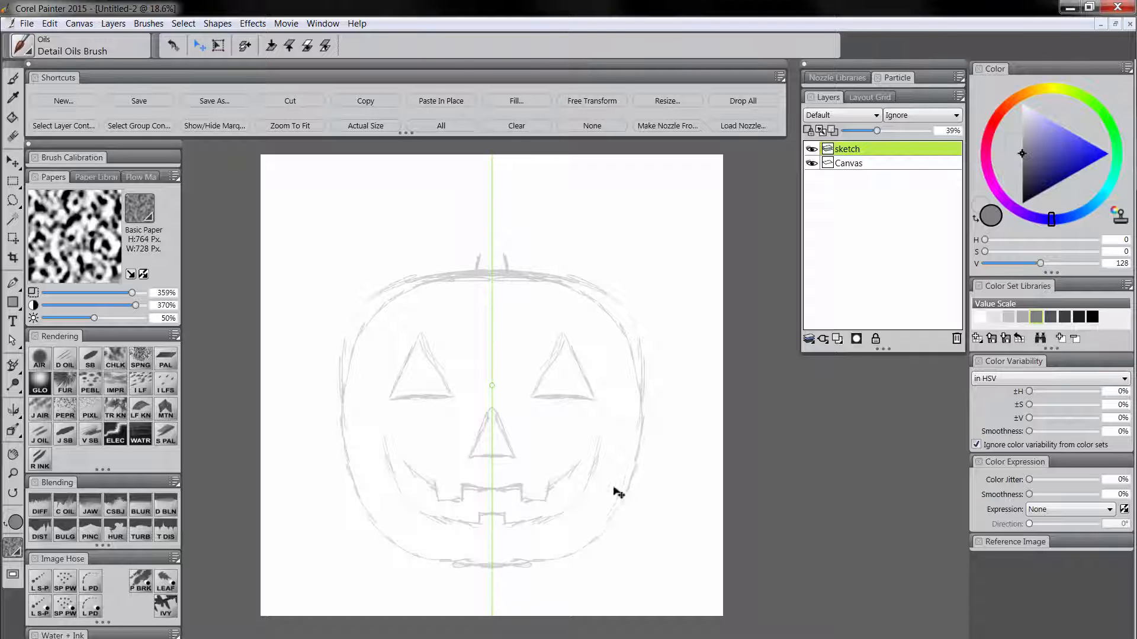
click(836, 339)
click(837, 339)
click(836, 340)
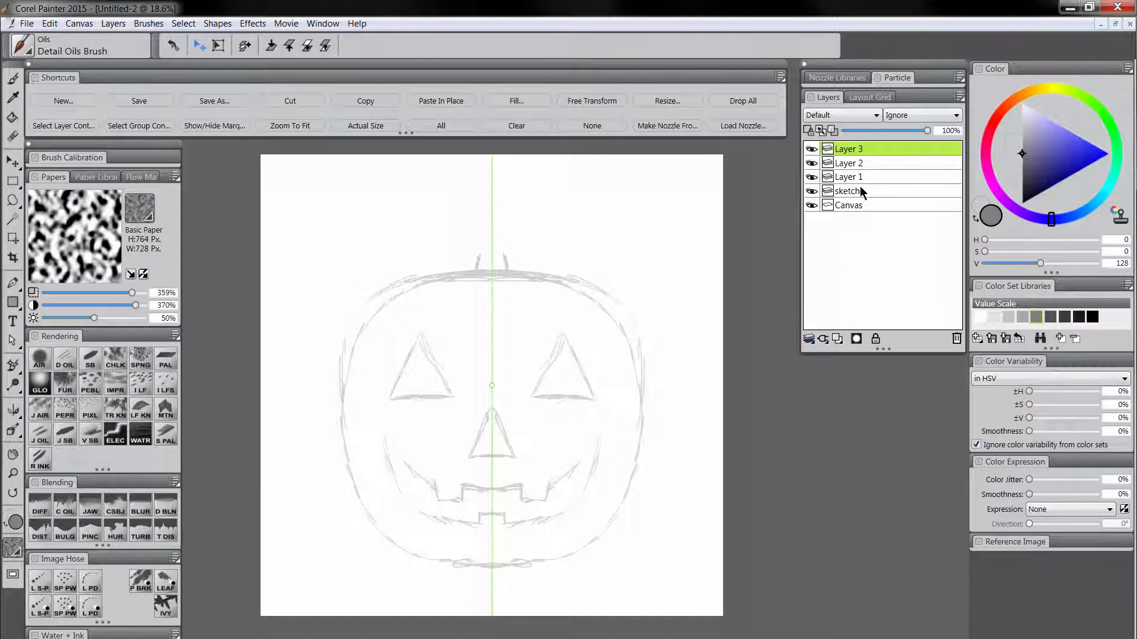
drag(861, 191, 863, 151)
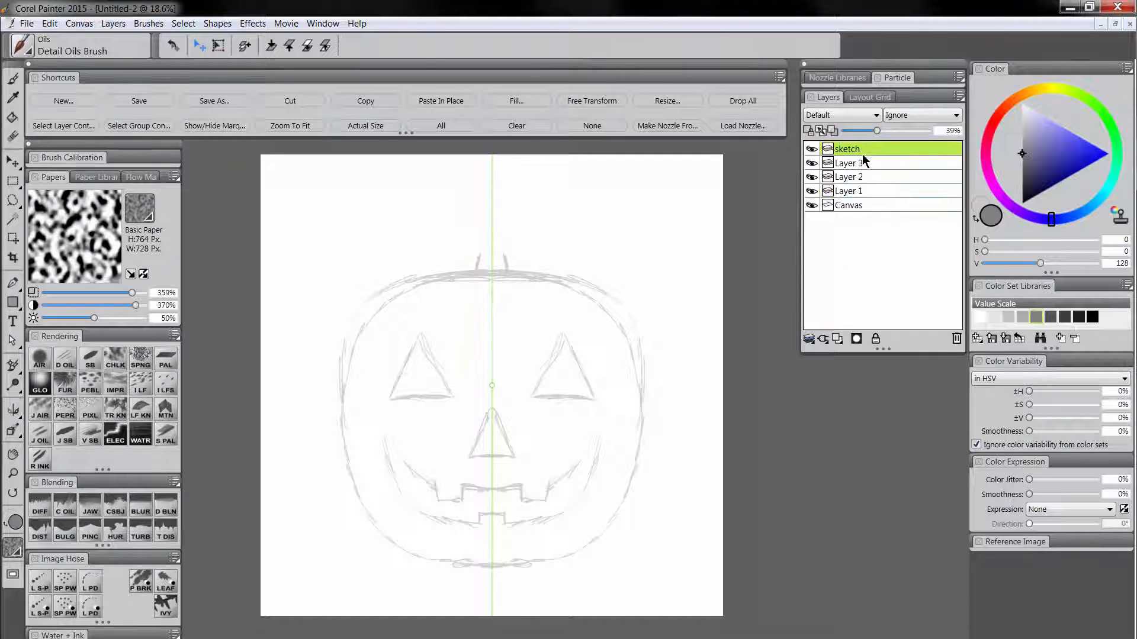
Rename the three new layers "face", "body" and "stem", from uppermost to lowest.
double_click(853, 164)
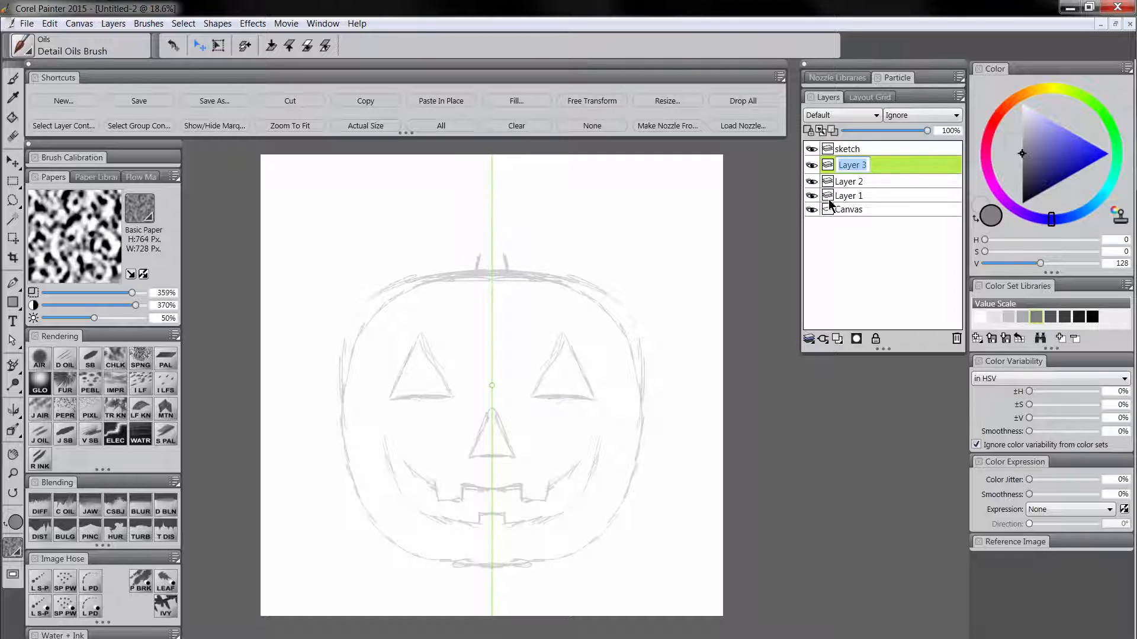
text(face)
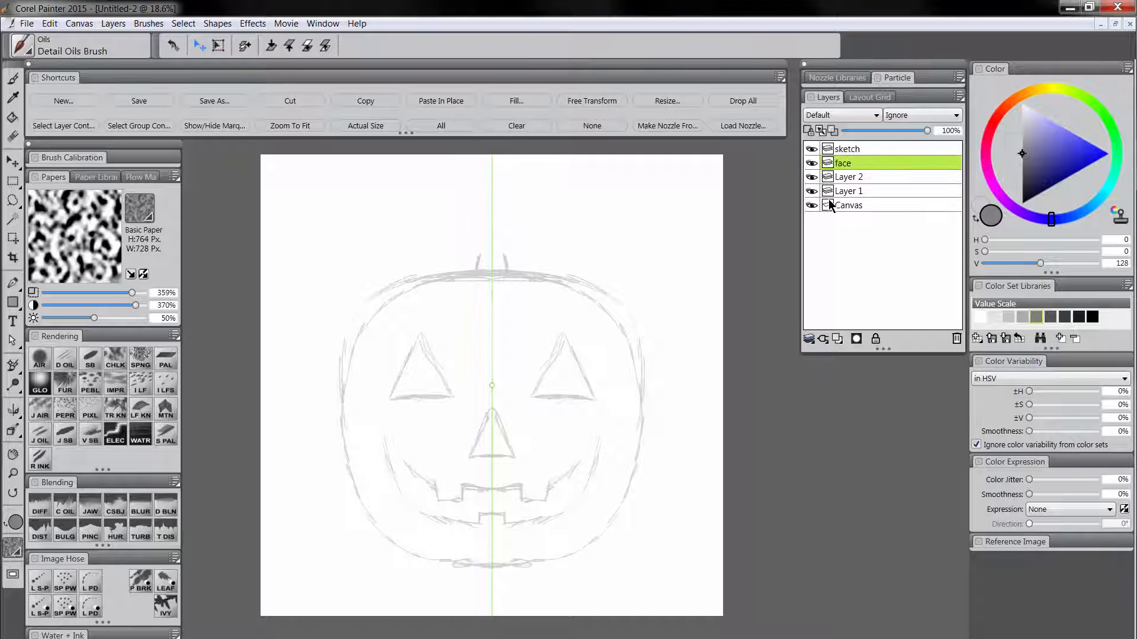
double_click(852, 179)
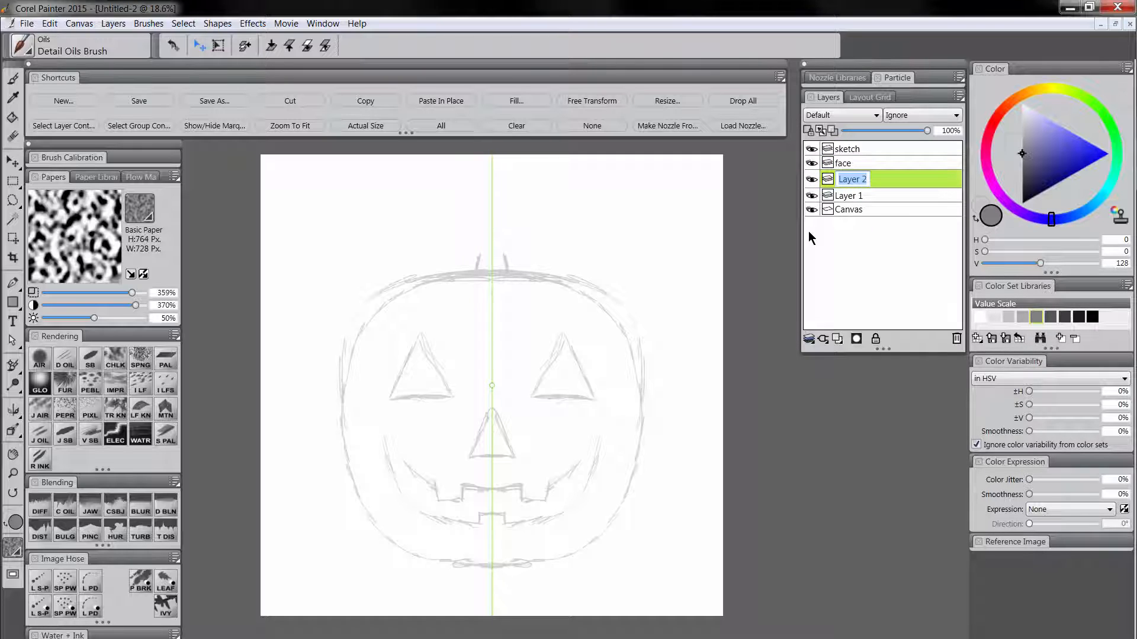
text(body)
double_click(858, 195)
text(stem)
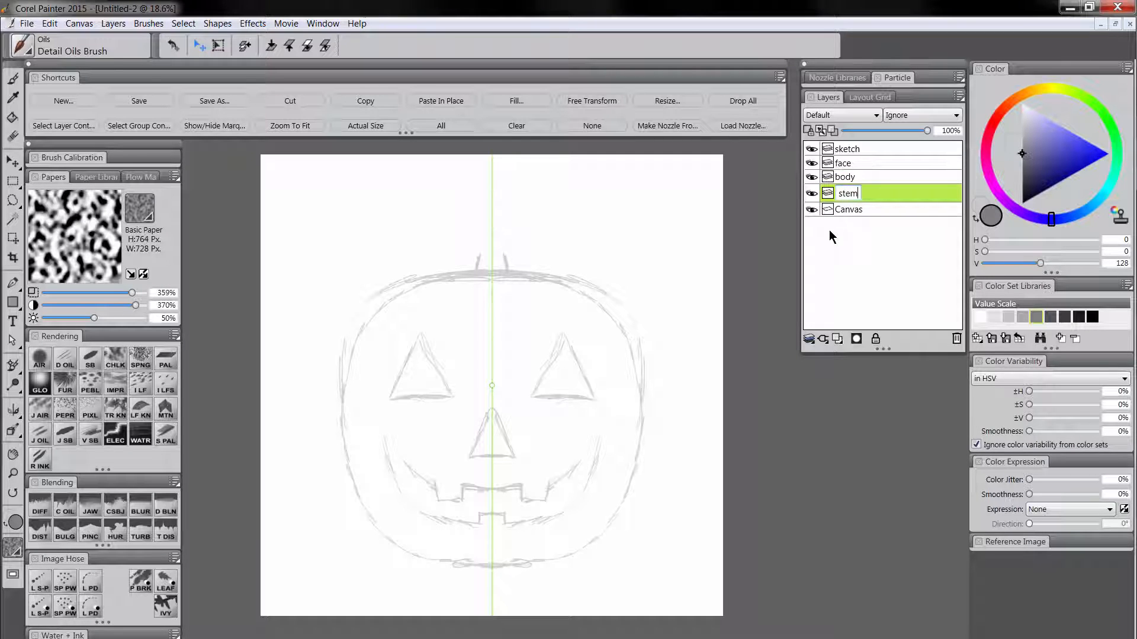
key(Return)
Fill in the pumpkin shape on the body layer with the Scratchboard Tool in orange-red (H 94, S 242, V 107).
click(860, 178)
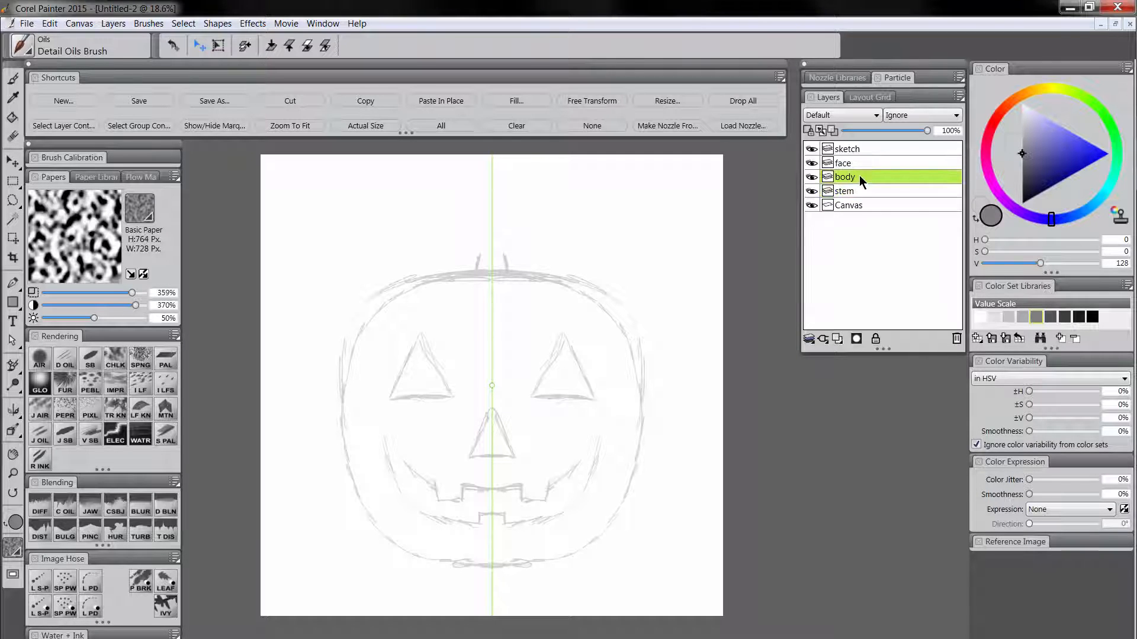
drag(1014, 101, 1005, 110)
drag(1074, 159, 1089, 167)
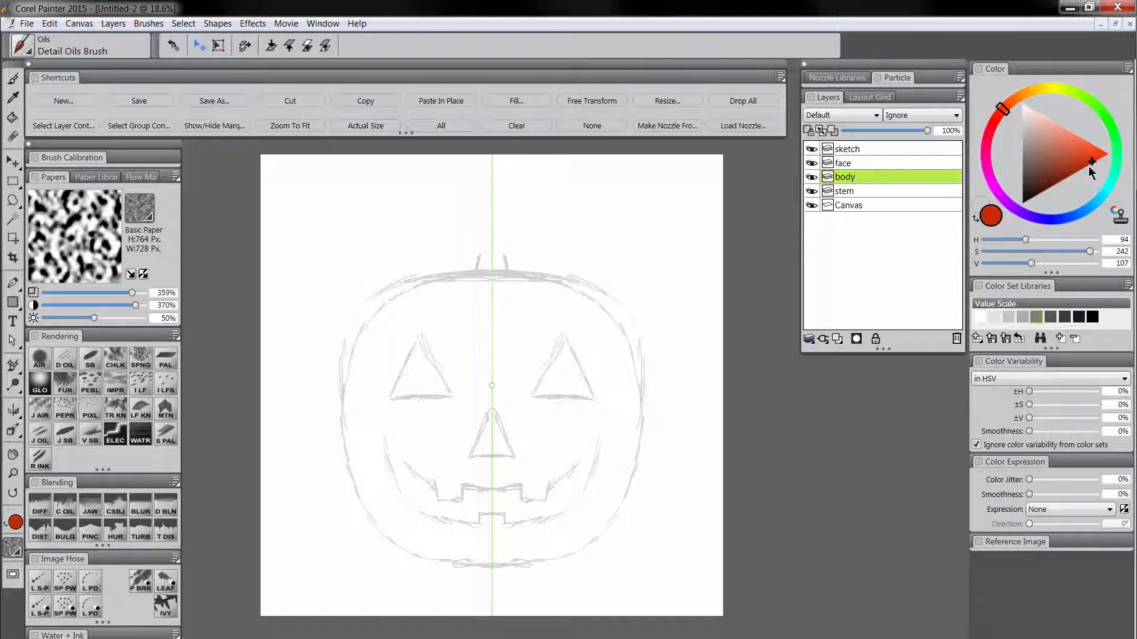
click(91, 359)
drag(455, 290, 469, 292)
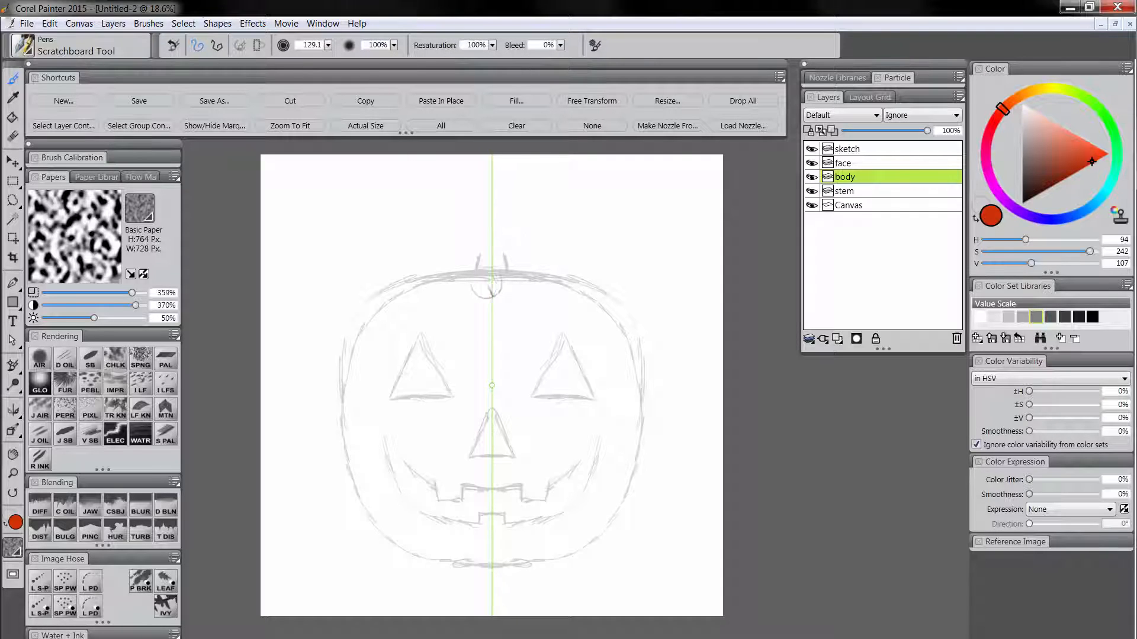
mouse_move(494, 285)
mouse_down()
mouse_move(403, 301)
mouse_move(380, 316)
mouse_move(359, 366)
mouse_move(360, 438)
mouse_move(387, 506)
mouse_move(425, 540)
mouse_move(473, 548)
mouse_move(528, 535)
mouse_up()
mouse_move(389, 401)
mouse_down()
mouse_move(391, 481)
mouse_move(376, 361)
mouse_move(452, 297)
mouse_move(417, 320)
mouse_move(438, 320)
mouse_move(379, 385)
mouse_move(406, 395)
mouse_move(477, 390)
mouse_move(504, 405)
mouse_move(470, 447)
mouse_move(417, 481)
mouse_move(413, 500)
mouse_move(449, 525)
mouse_move(483, 496)
mouse_move(495, 500)
mouse_move(494, 523)
mouse_move(482, 498)
mouse_up()
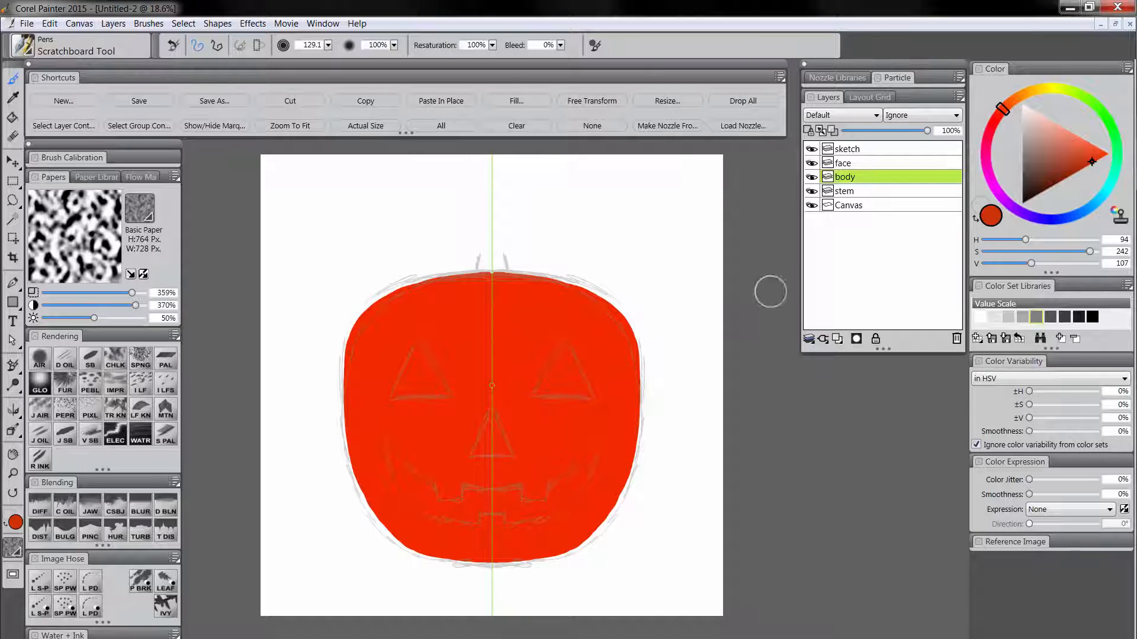
Paint two solid black triangular eyes (S 0, V 0) over the sketched ones on the face layer, using a smaller brush of 27.4.
click(851, 163)
click(1093, 165)
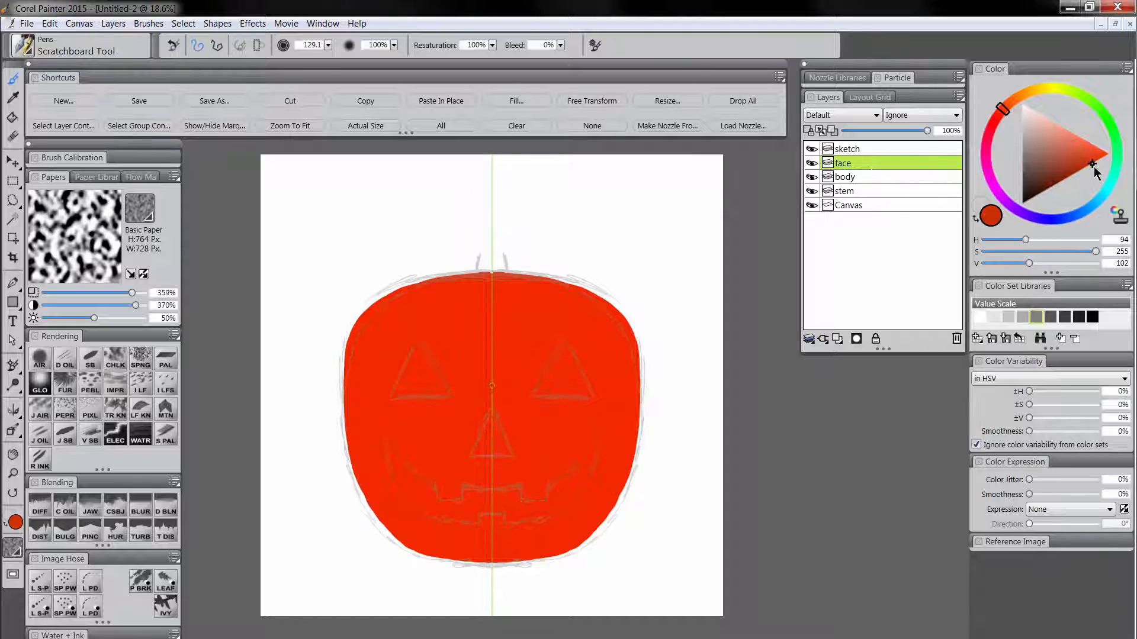
drag(1060, 178, 1004, 233)
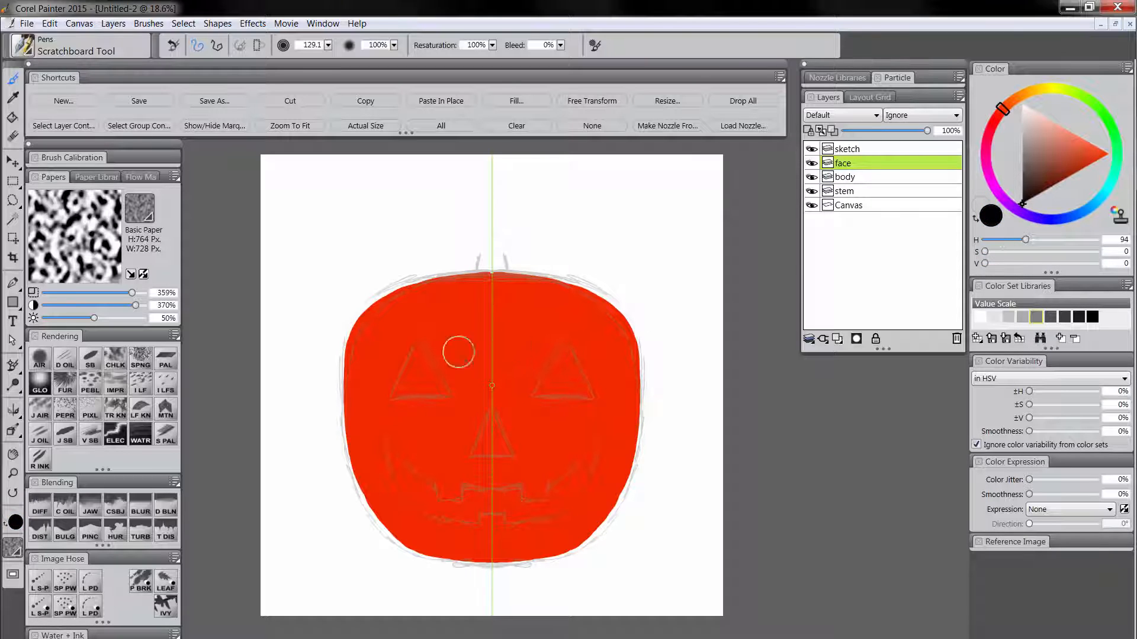
mouse_move(417, 354)
mouse_down()
mouse_move(428, 332)
mouse_move(391, 395)
mouse_move(447, 390)
mouse_up()
drag(447, 390, 436, 369)
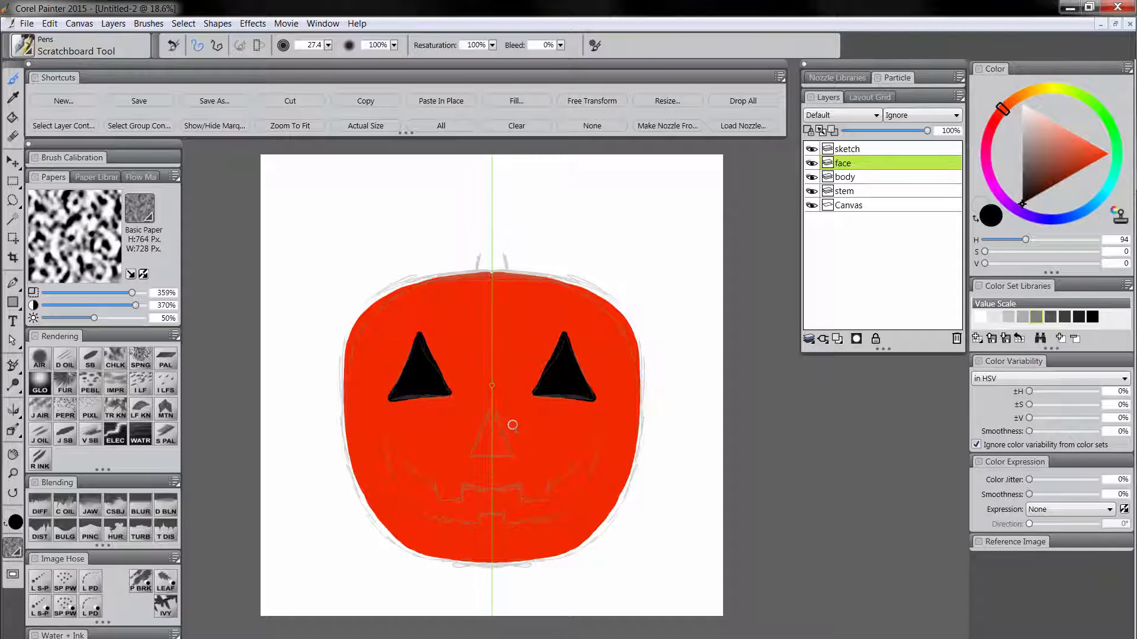
Paint the triangular nose and a wide, toothless smiling mouth in solid black on the face layer.
mouse_move(490, 408)
mouse_down()
mouse_move(474, 459)
mouse_move(494, 435)
mouse_move(479, 455)
mouse_up()
mouse_move(384, 437)
mouse_down()
mouse_move(423, 480)
mouse_move(482, 489)
mouse_move(414, 496)
mouse_move(493, 521)
mouse_up()
mouse_move(393, 457)
mouse_down()
mouse_move(444, 493)
mouse_move(430, 498)
mouse_move(552, 525)
mouse_up()
Paint a short black stem above the pumpkin on the stem layer and hide the sketch layer.
click(856, 191)
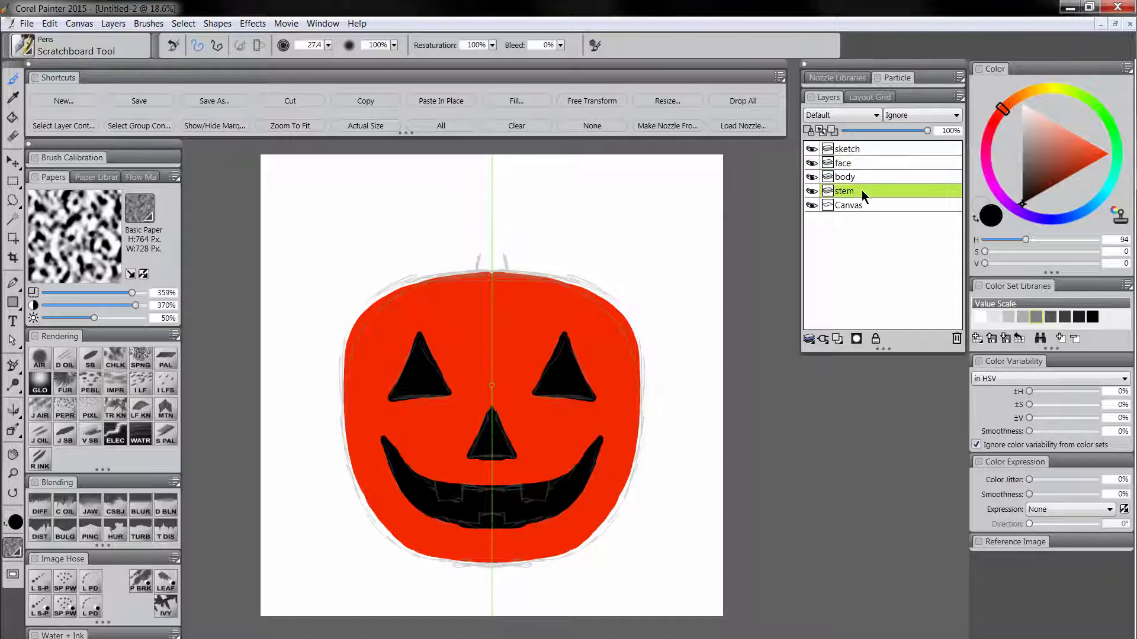
drag(475, 280, 480, 261)
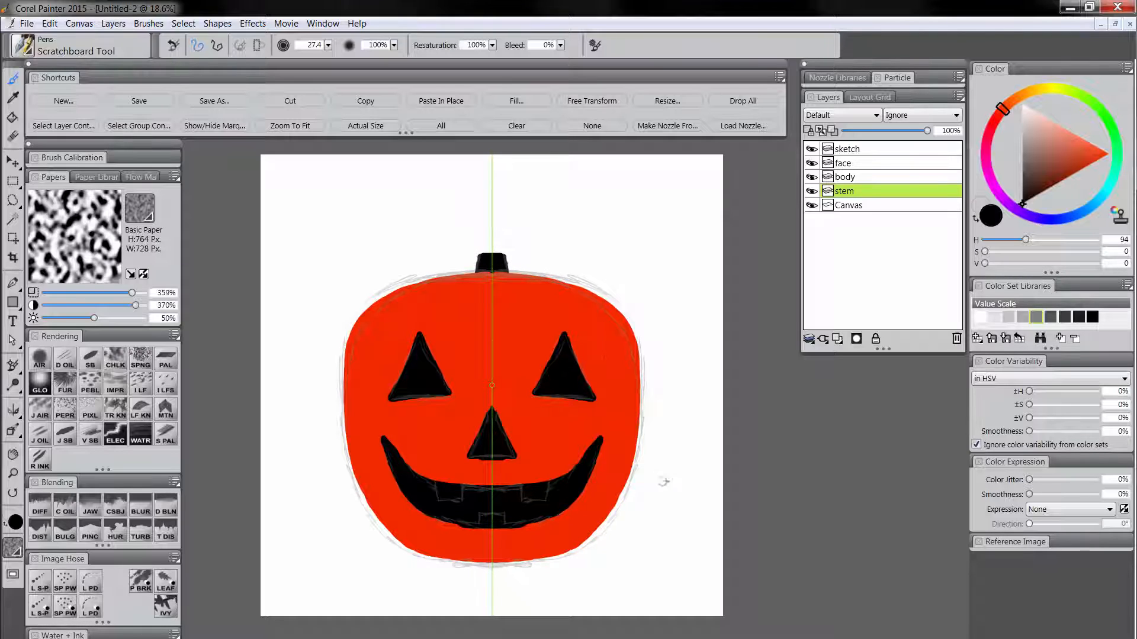
click(858, 148)
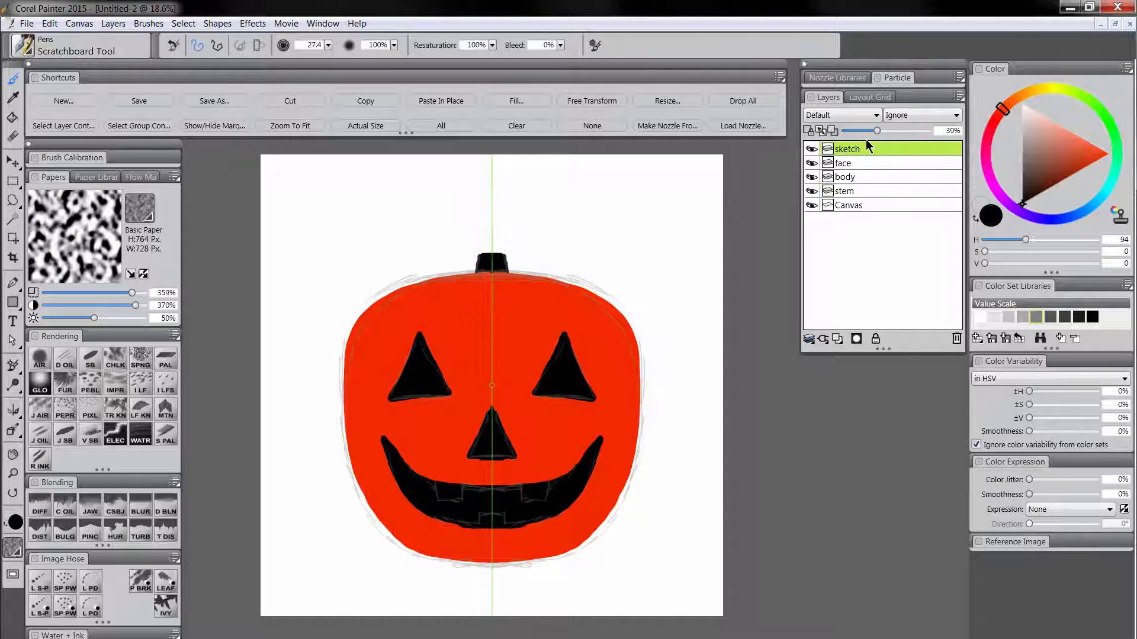
click(812, 149)
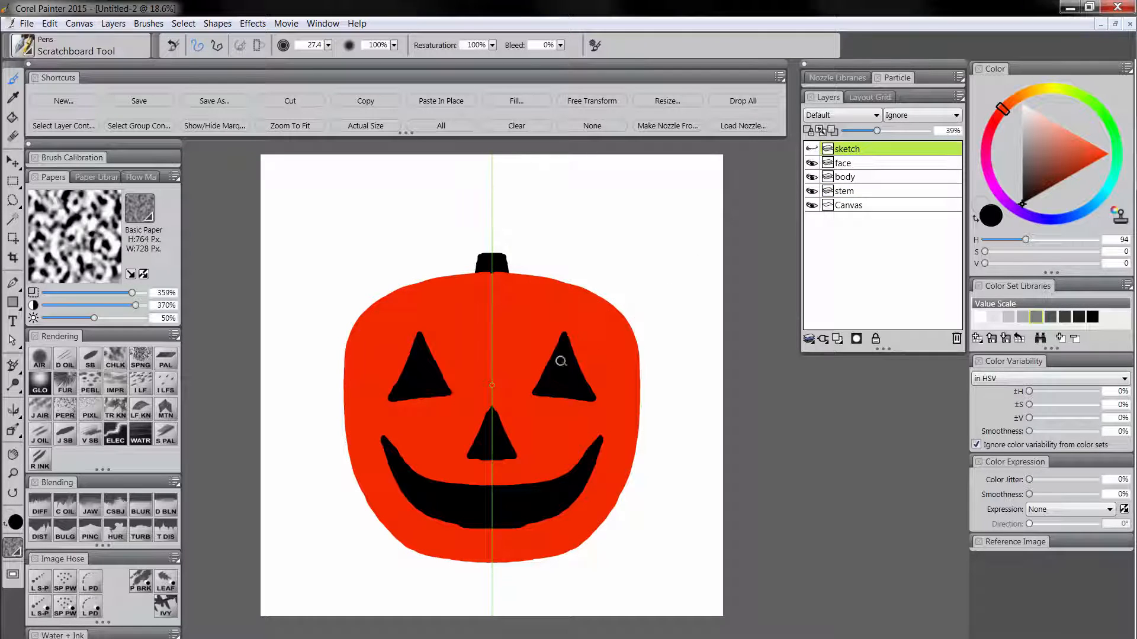
Smooth the edges and sharpen the corners of the eyes and nose on the face layer with the Pinch brush.
click(851, 163)
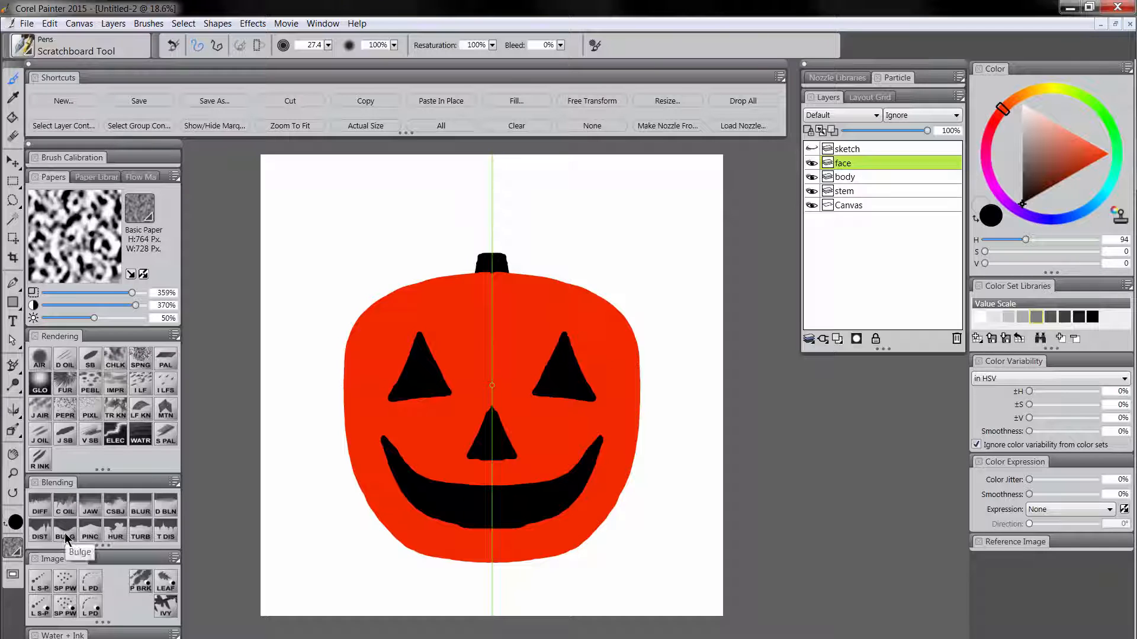
click(90, 529)
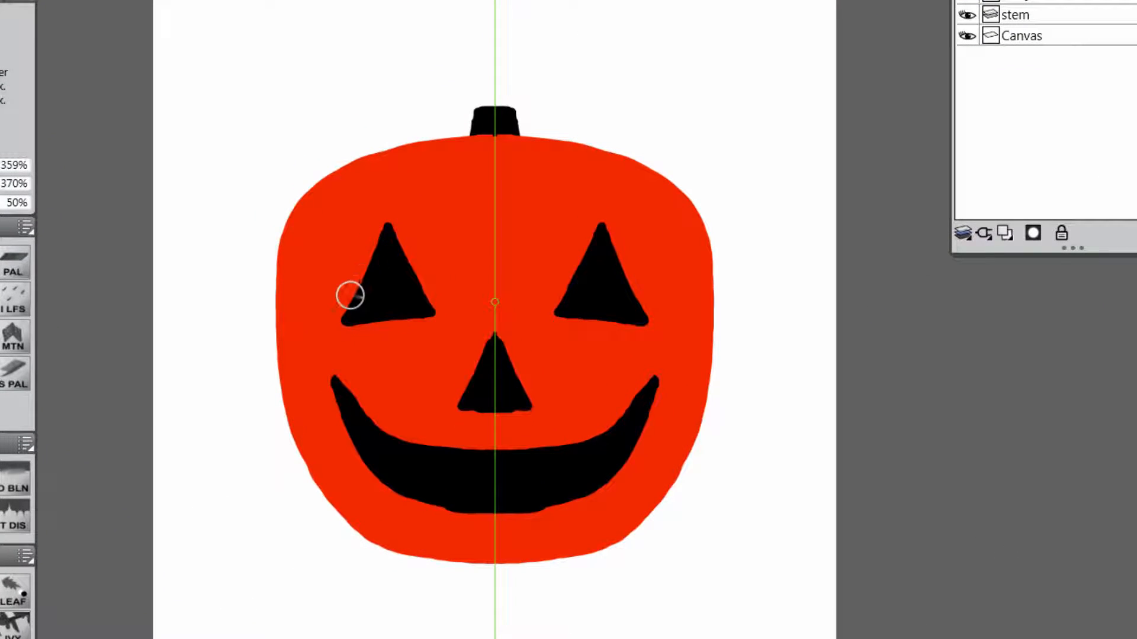
drag(349, 296, 379, 227)
drag(350, 300, 375, 231)
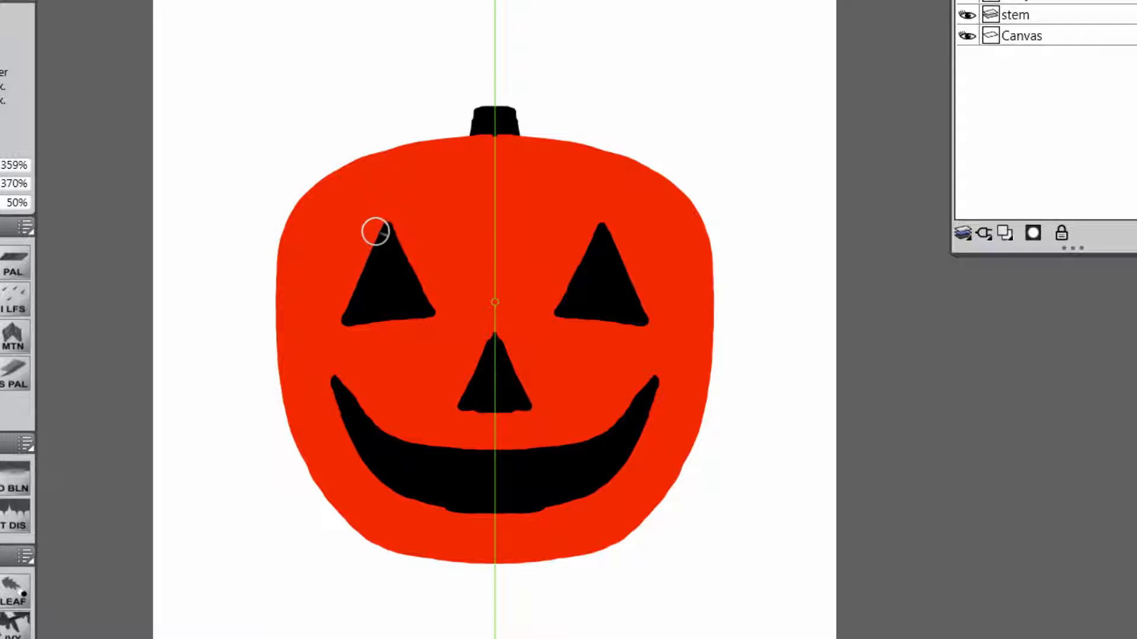
drag(365, 319, 417, 316)
drag(386, 318, 416, 314)
drag(396, 233, 415, 283)
drag(402, 248, 425, 302)
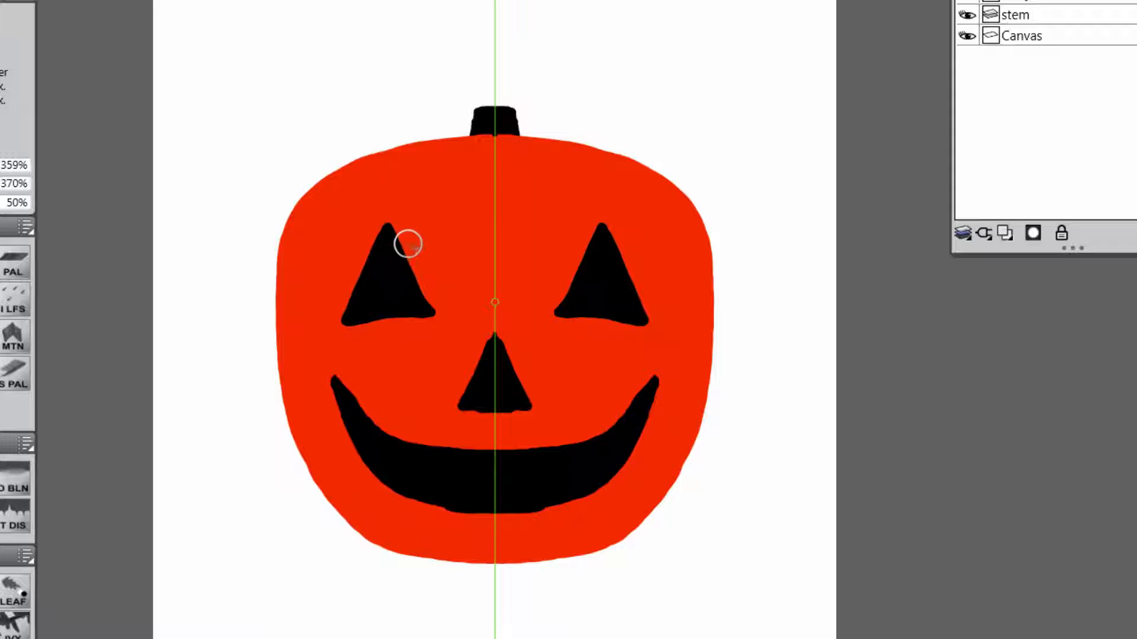
drag(344, 318, 338, 326)
drag(431, 314, 368, 322)
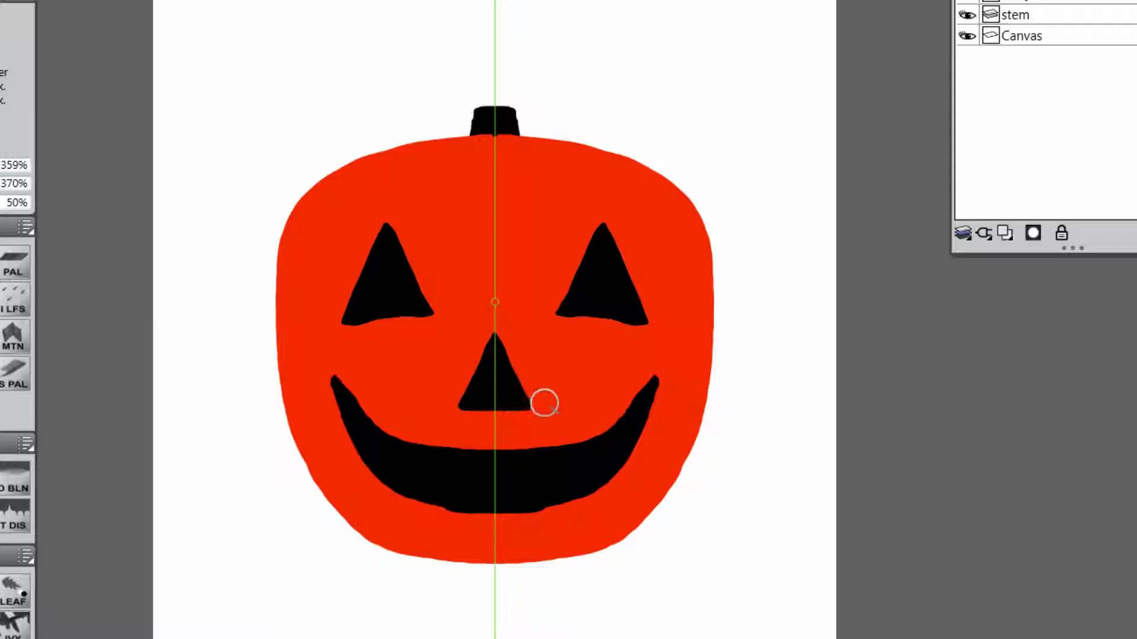
Even out the mouth's upper and lower edges with the Pinch brush and pull its corners to points with Distorto.
mouse_move(342, 377)
mouse_down()
mouse_move(383, 431)
mouse_move(505, 455)
mouse_move(405, 439)
mouse_up()
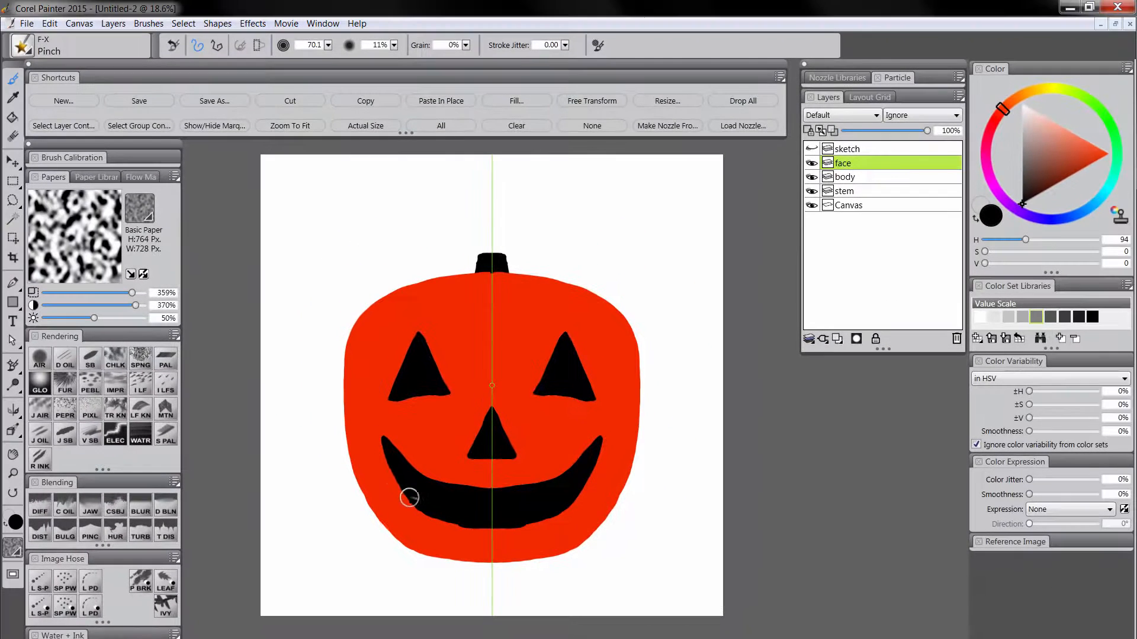
drag(409, 497, 405, 496)
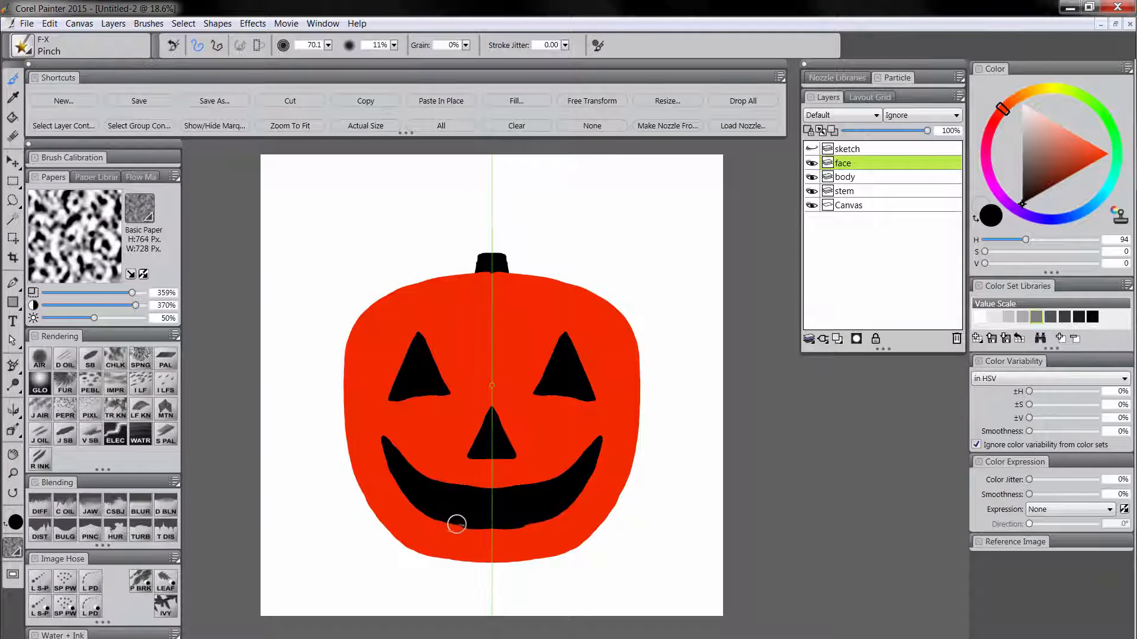
drag(457, 523, 444, 522)
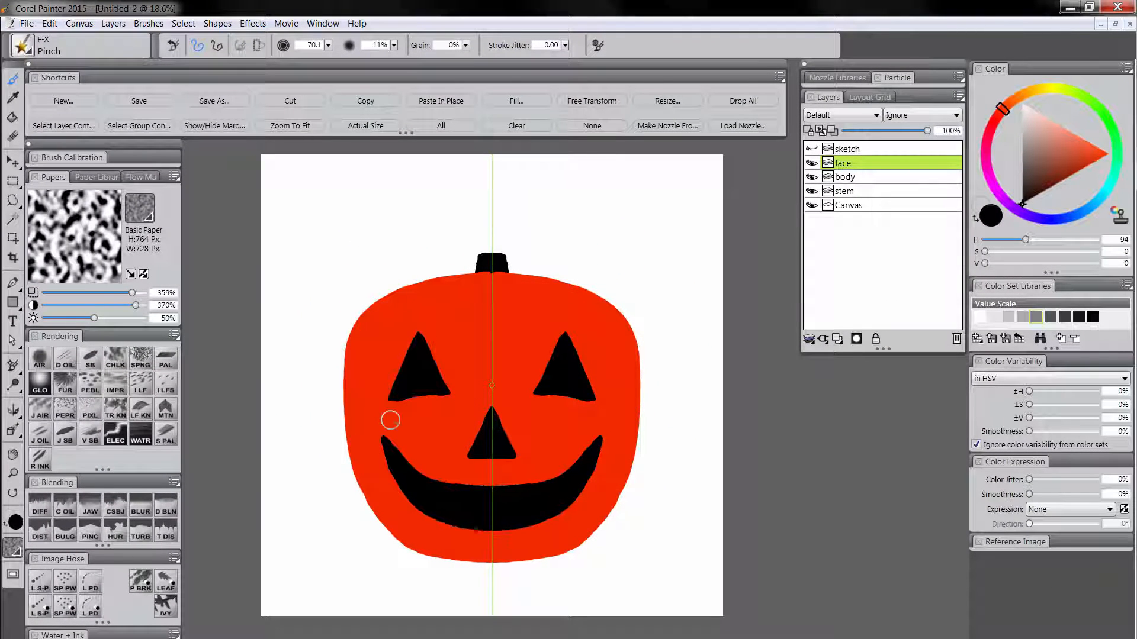
click(41, 535)
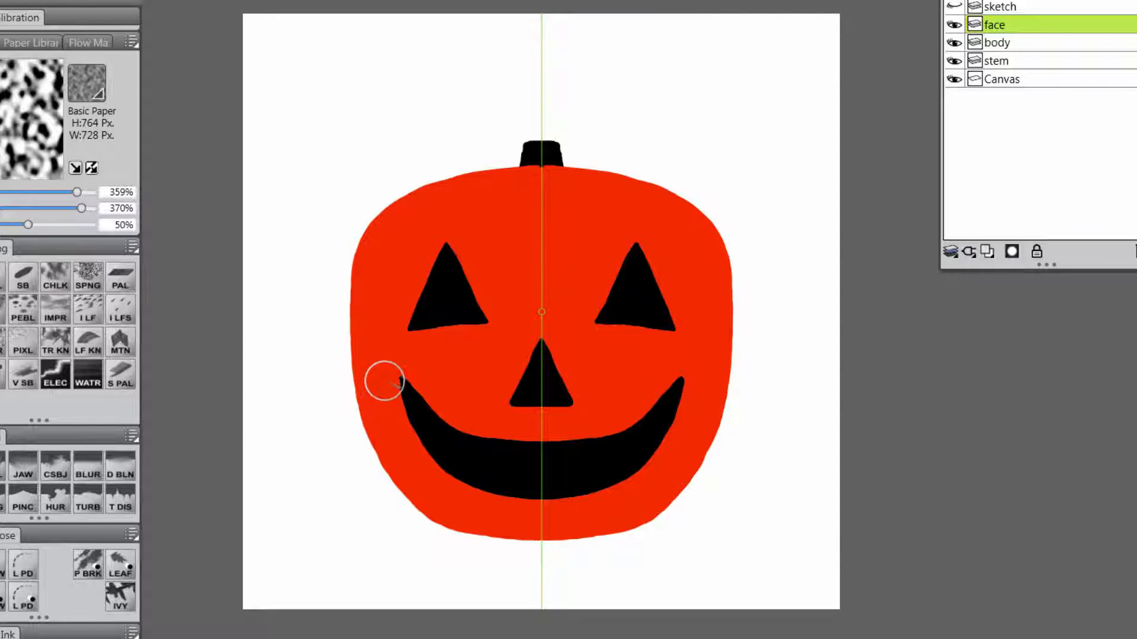
drag(383, 408, 384, 388)
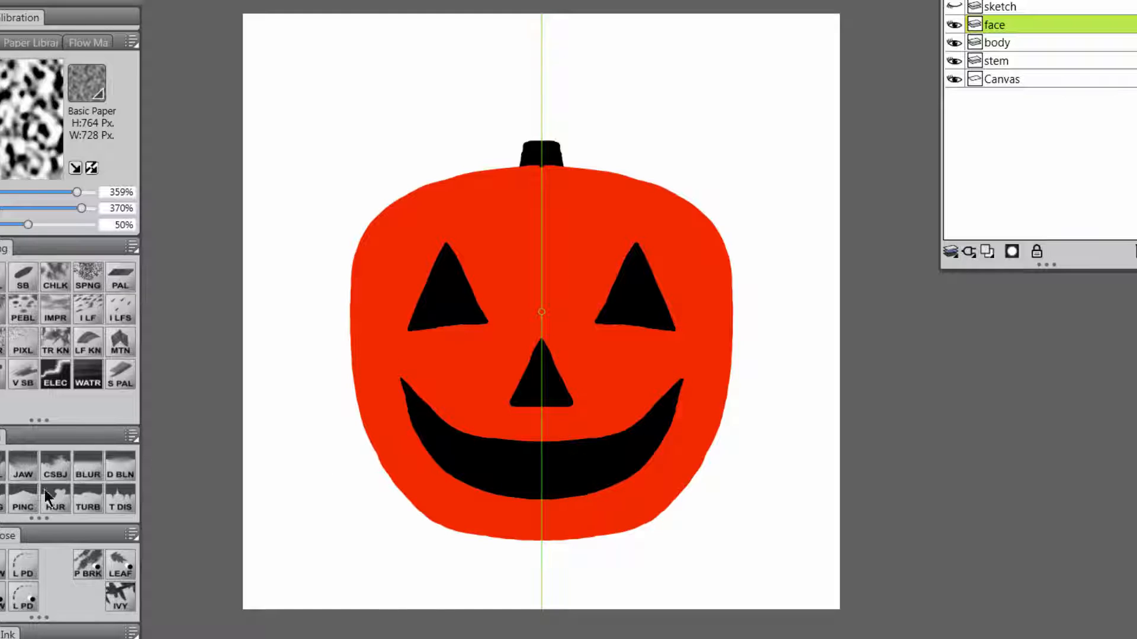
Reshape the pumpkin's outline on the body layer with the Pinch brush, narrowing the lower sides and adding slight ridges along the base.
click(998, 42)
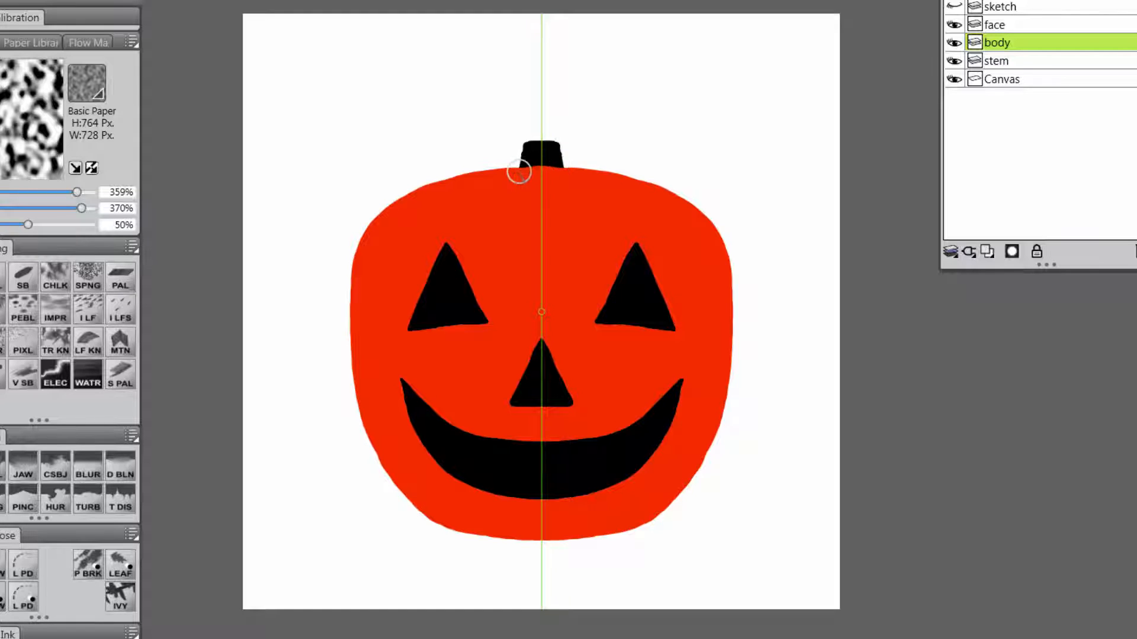
mouse_move(519, 171)
mouse_down()
mouse_move(424, 184)
mouse_move(410, 196)
mouse_move(434, 184)
mouse_move(374, 214)
mouse_move(354, 246)
mouse_move(348, 317)
mouse_move(389, 475)
mouse_move(349, 329)
mouse_move(358, 257)
mouse_move(364, 403)
mouse_move(406, 502)
mouse_move(362, 401)
mouse_move(356, 248)
mouse_move(359, 392)
mouse_move(404, 501)
mouse_move(355, 368)
mouse_move(359, 241)
mouse_move(368, 421)
mouse_move(419, 518)
mouse_move(394, 487)
mouse_move(450, 529)
mouse_move(548, 438)
mouse_move(505, 509)
mouse_move(474, 519)
mouse_move(483, 525)
mouse_move(465, 532)
mouse_move(422, 519)
mouse_move(528, 538)
mouse_up()
drag(357, 379, 448, 529)
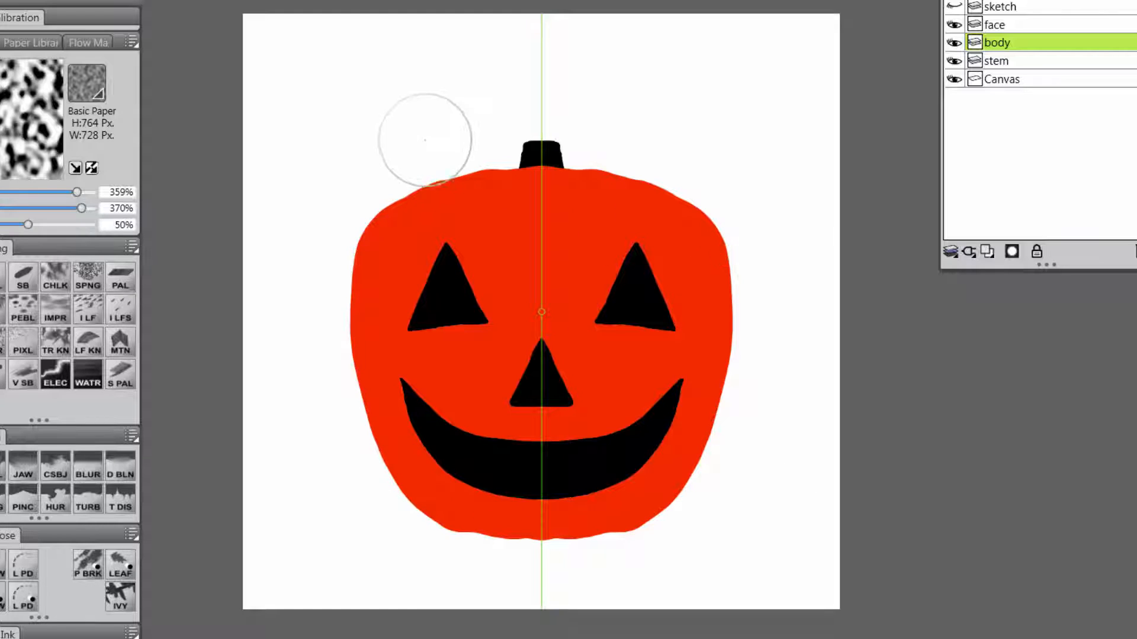
mouse_move(396, 207)
mouse_down()
mouse_move(455, 169)
mouse_move(400, 202)
mouse_up()
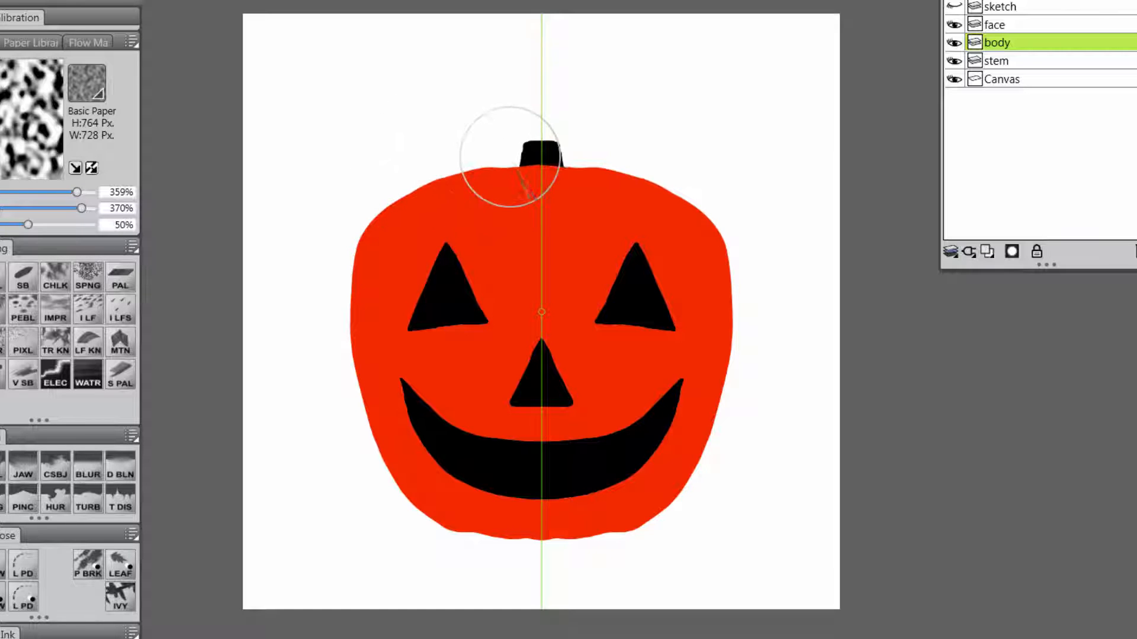
mouse_move(521, 168)
mouse_down()
mouse_move(410, 198)
mouse_move(375, 249)
mouse_move(381, 243)
mouse_up()
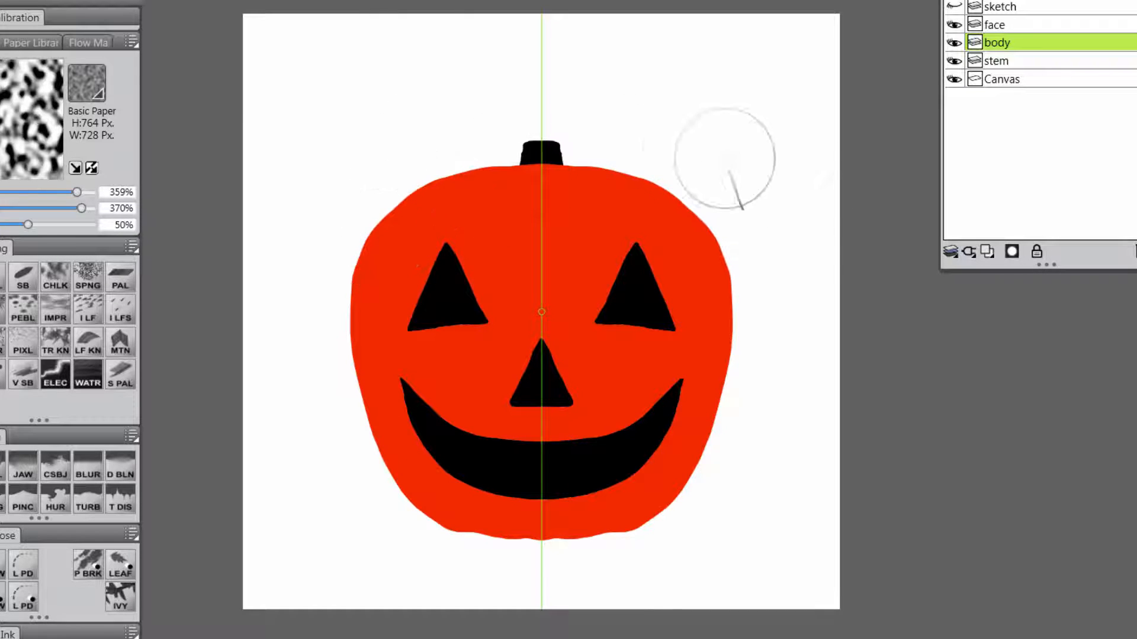
Refine the pumpkin's upper outline and shoulders with a smaller brush, undoing the last stroke.
key([)
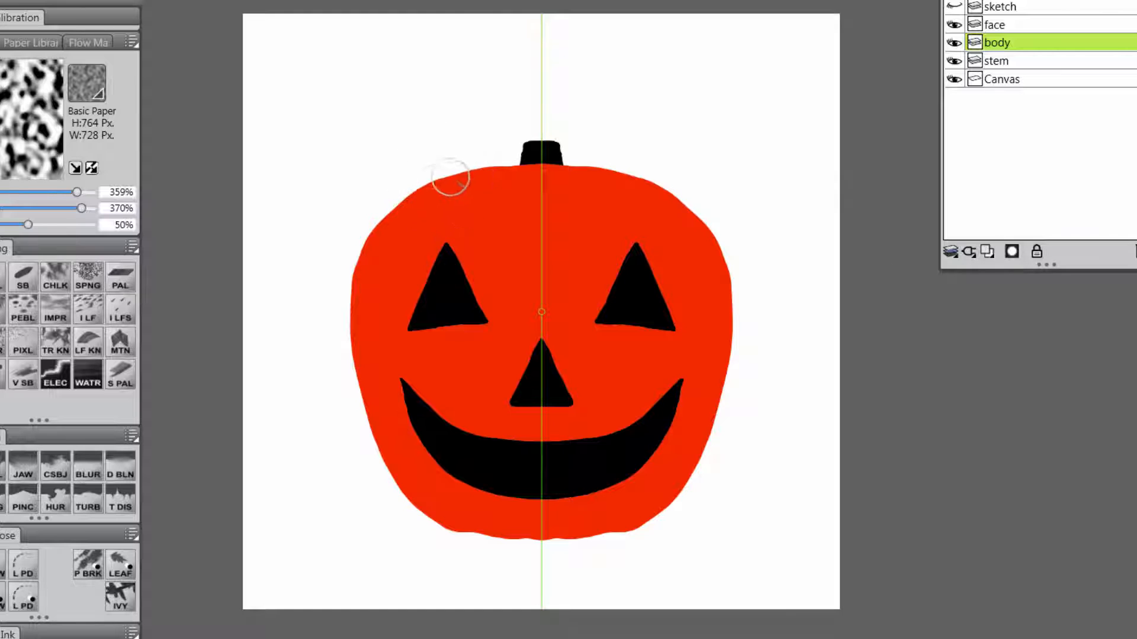
drag(449, 177, 460, 176)
drag(396, 207, 373, 236)
key(ctrl+z)
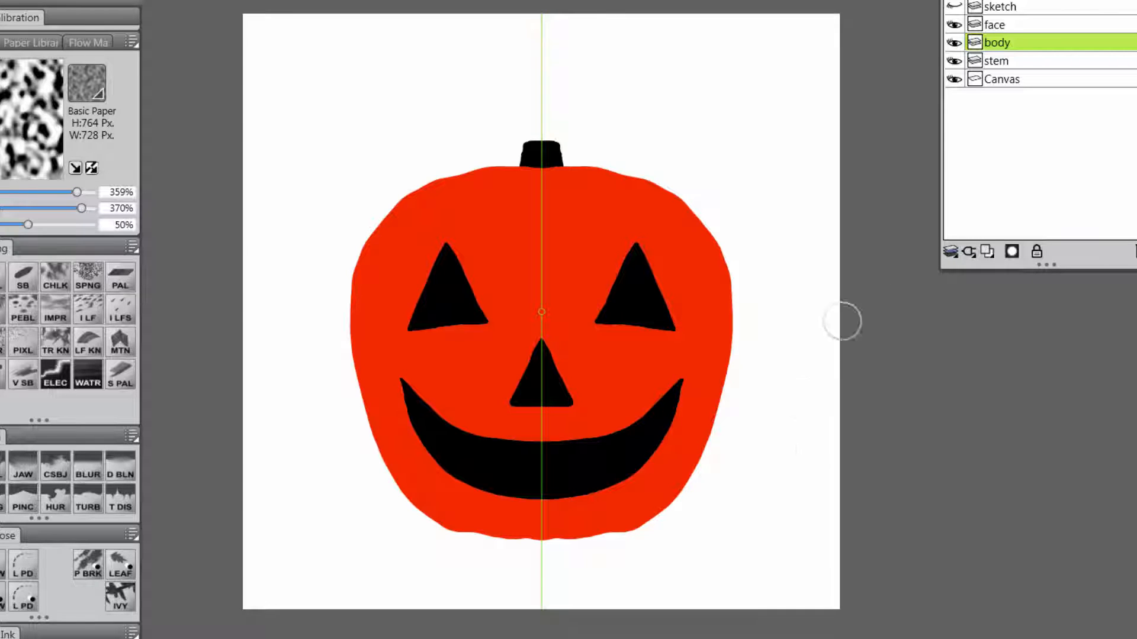
Make the stem layer active and switch off mirror painting's vertical plane.
click(1012, 60)
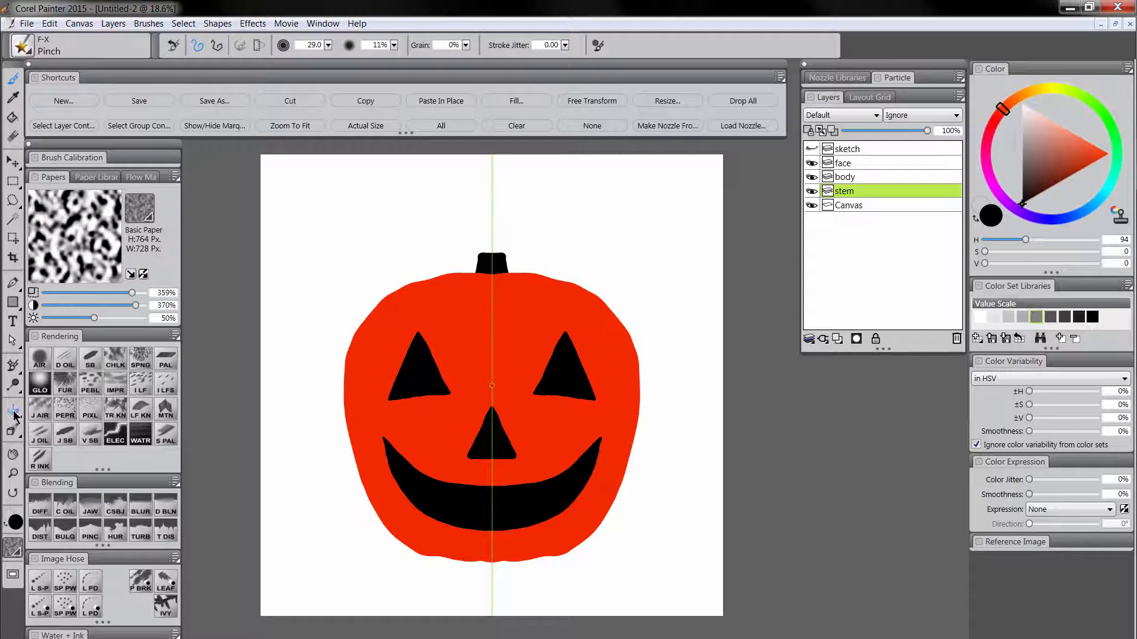
click(14, 413)
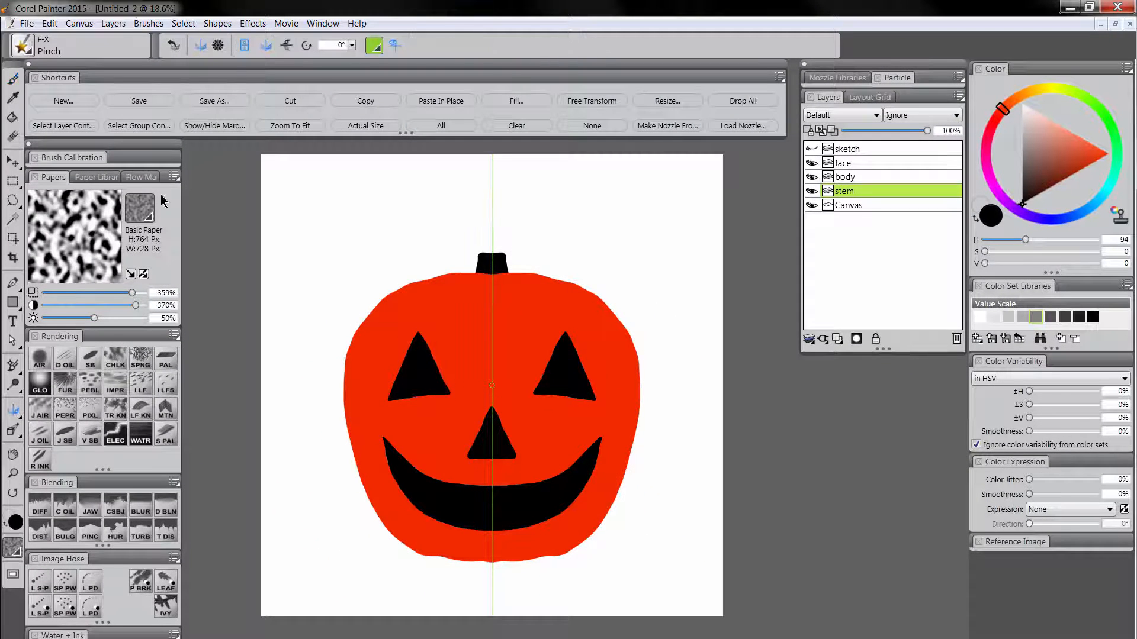
click(245, 48)
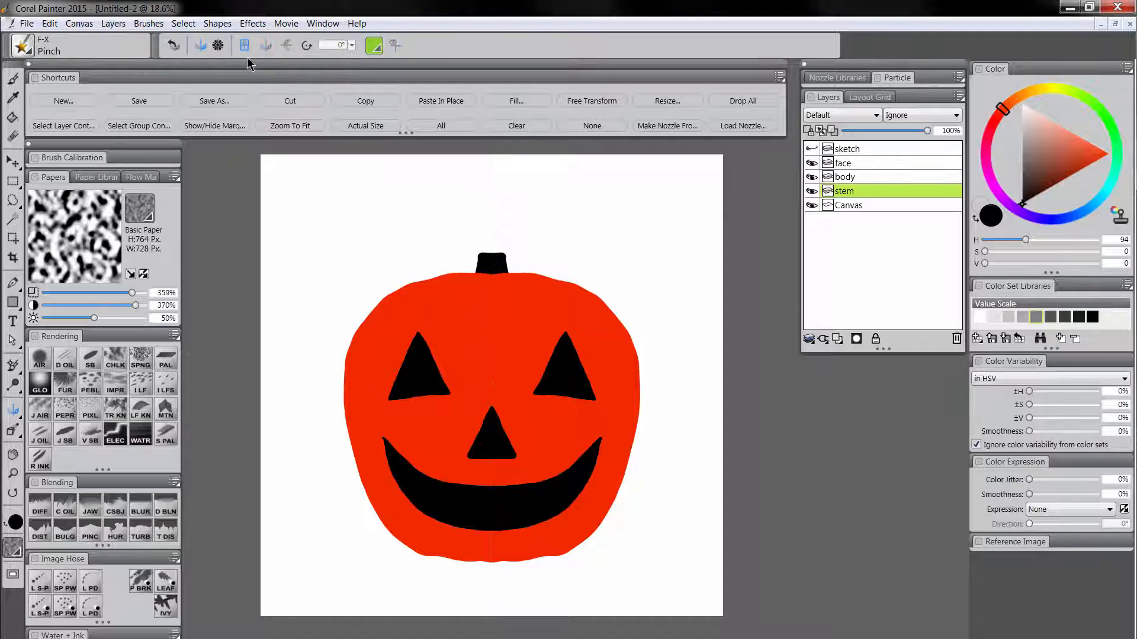
Stretch the stem upward into a curved, tapered shape with the Distorto brush, and turn mirror painting back on.
click(40, 533)
drag(489, 237, 496, 239)
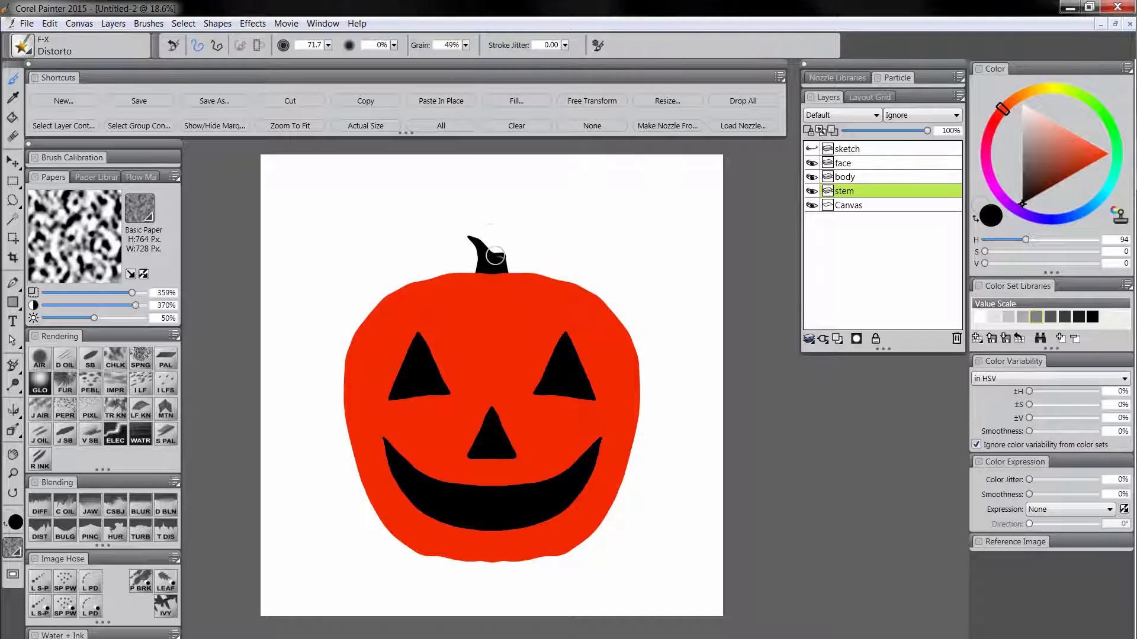
drag(486, 246, 475, 226)
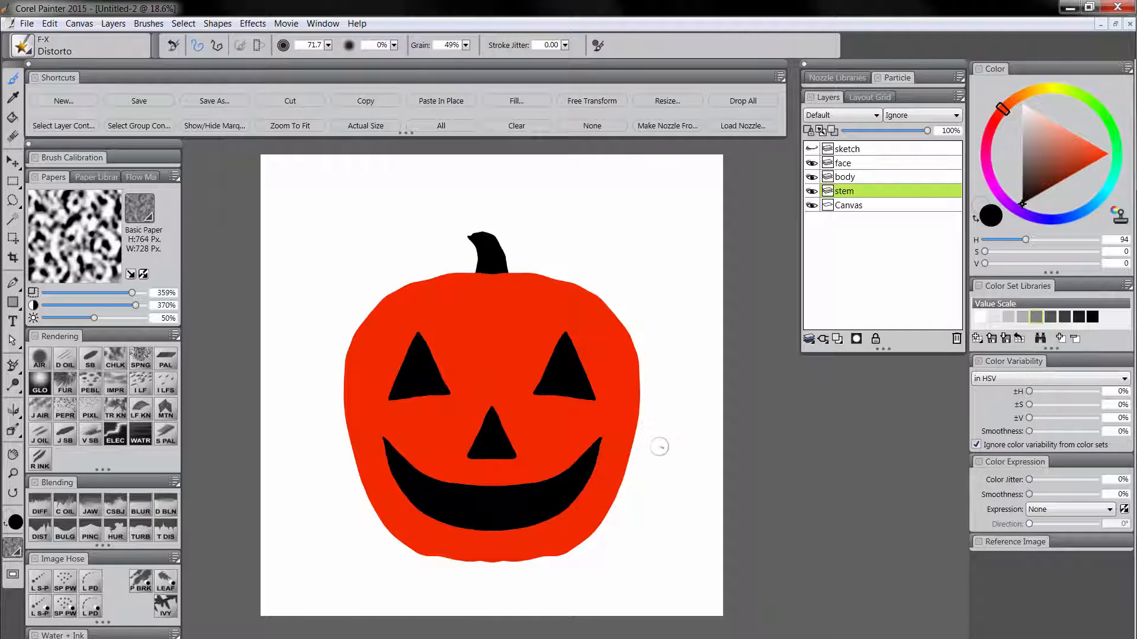
click(14, 412)
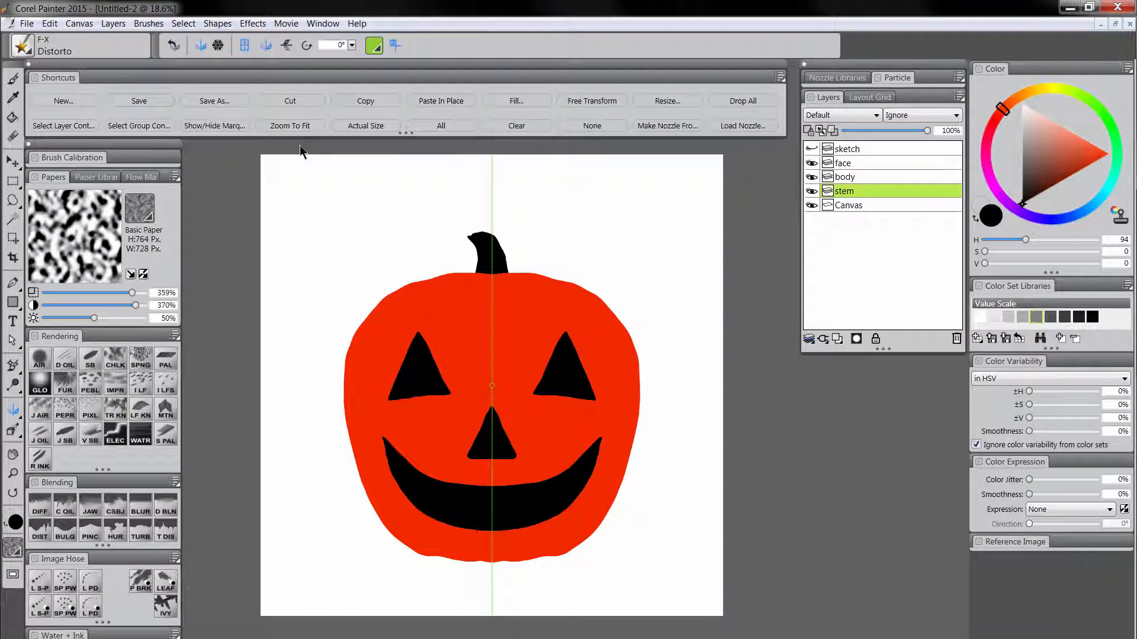
Preserve the face layer's transparency and fill its shapes with yellow (H 125, S 255, V 128) at 100% opacity.
click(851, 165)
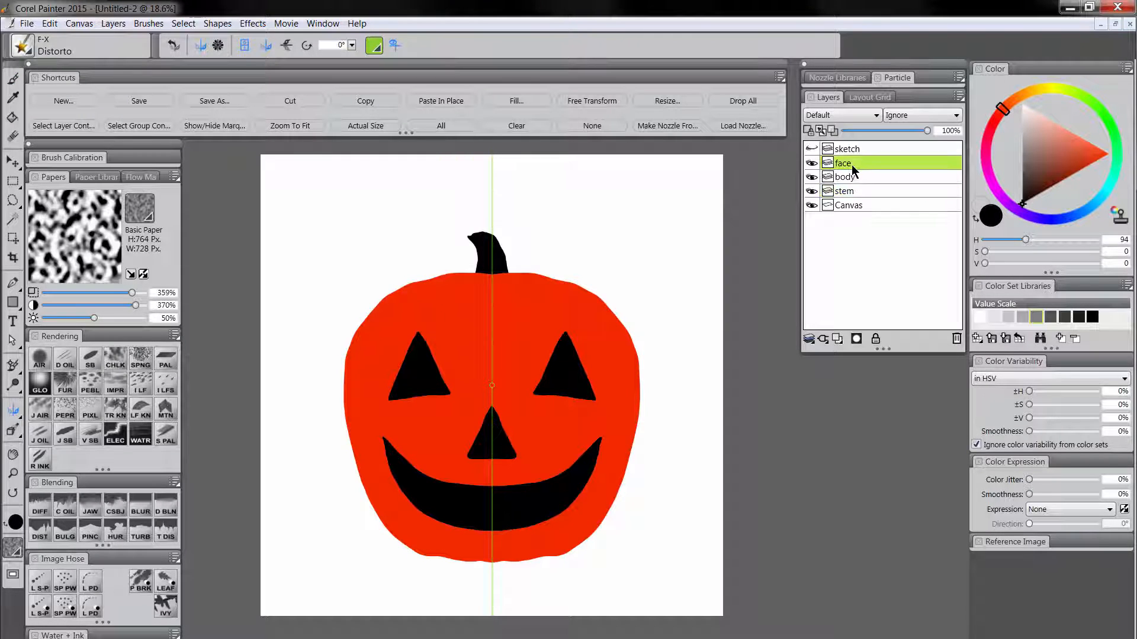
click(1048, 92)
click(1109, 155)
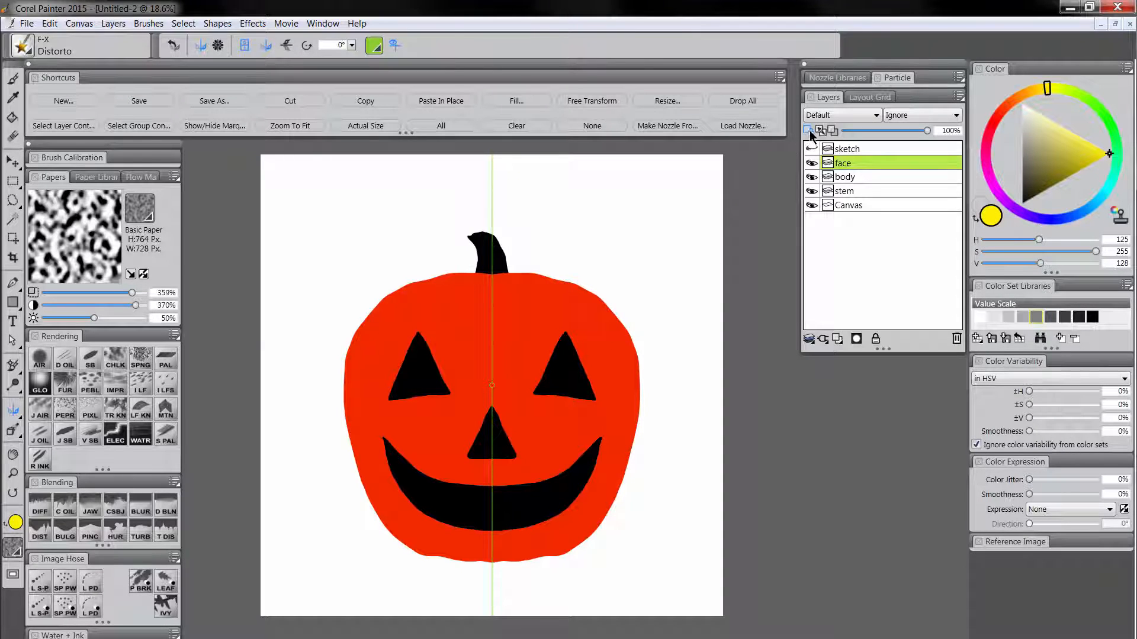
click(516, 102)
drag(485, 381, 827, 382)
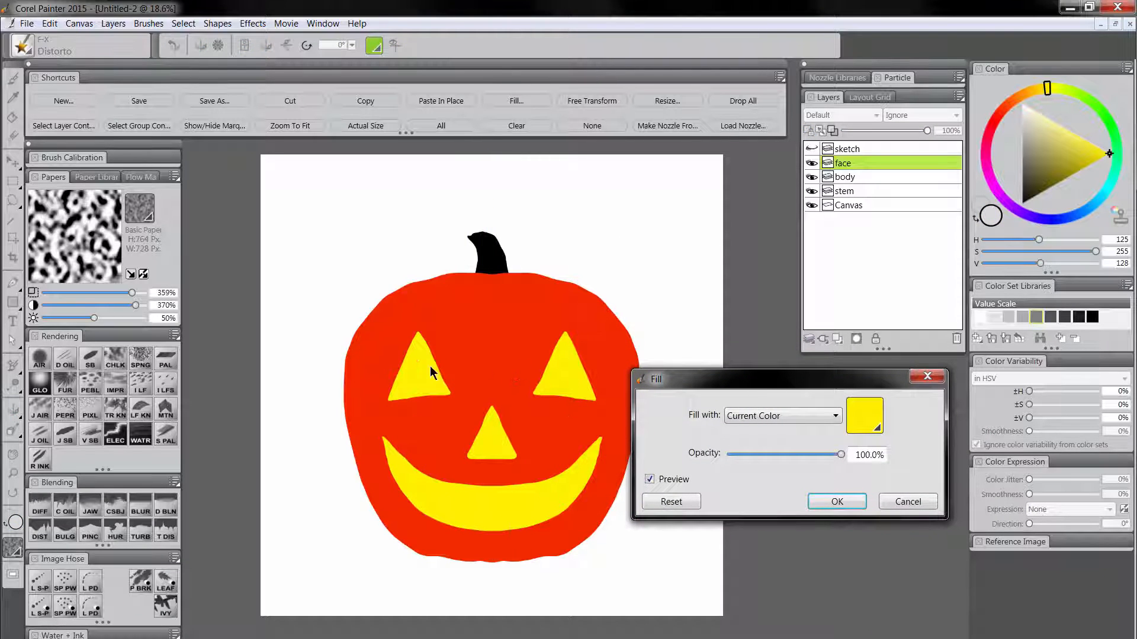
click(836, 501)
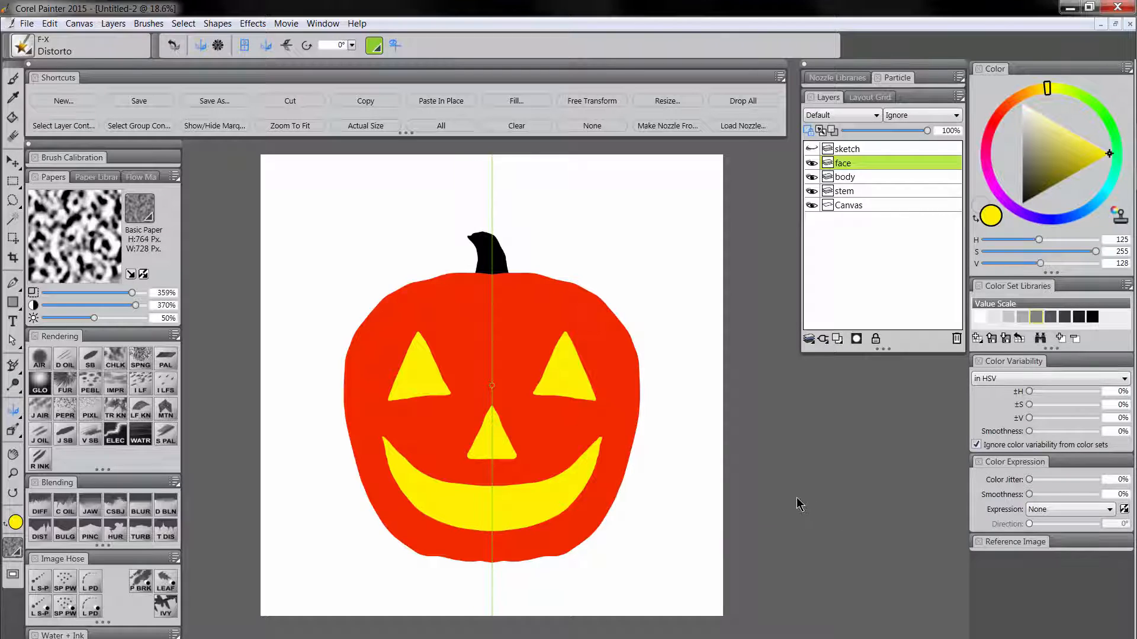
Fill the Canvas background with orange, refining it to a darker shade (H 107, S 255, V 86) at 100% opacity.
click(856, 206)
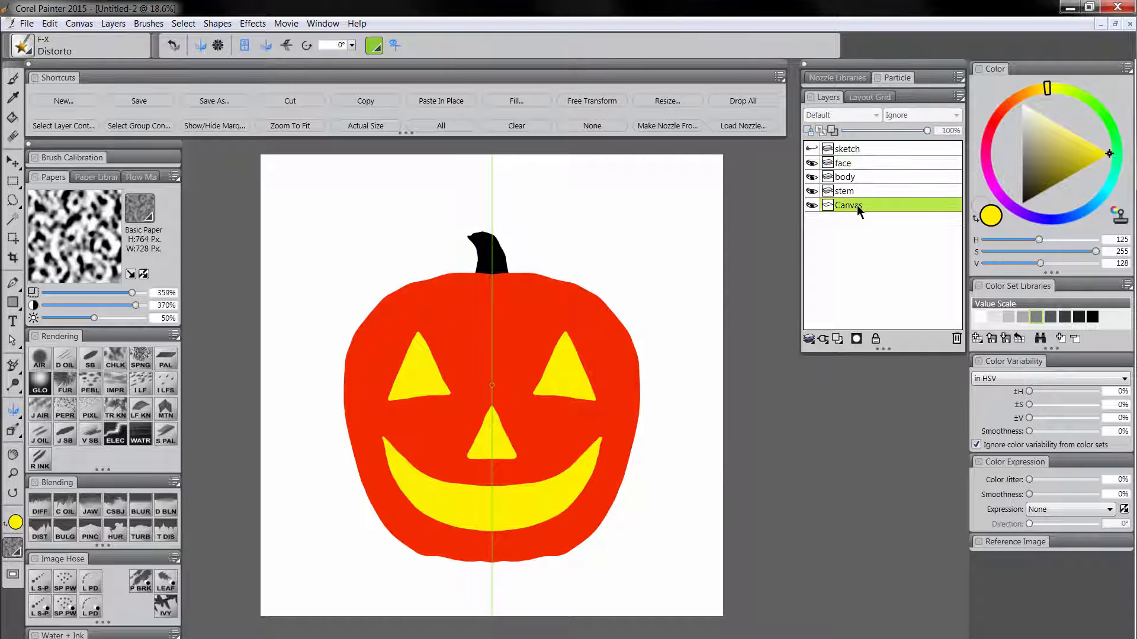
drag(1046, 88, 1028, 92)
drag(1104, 157, 1095, 171)
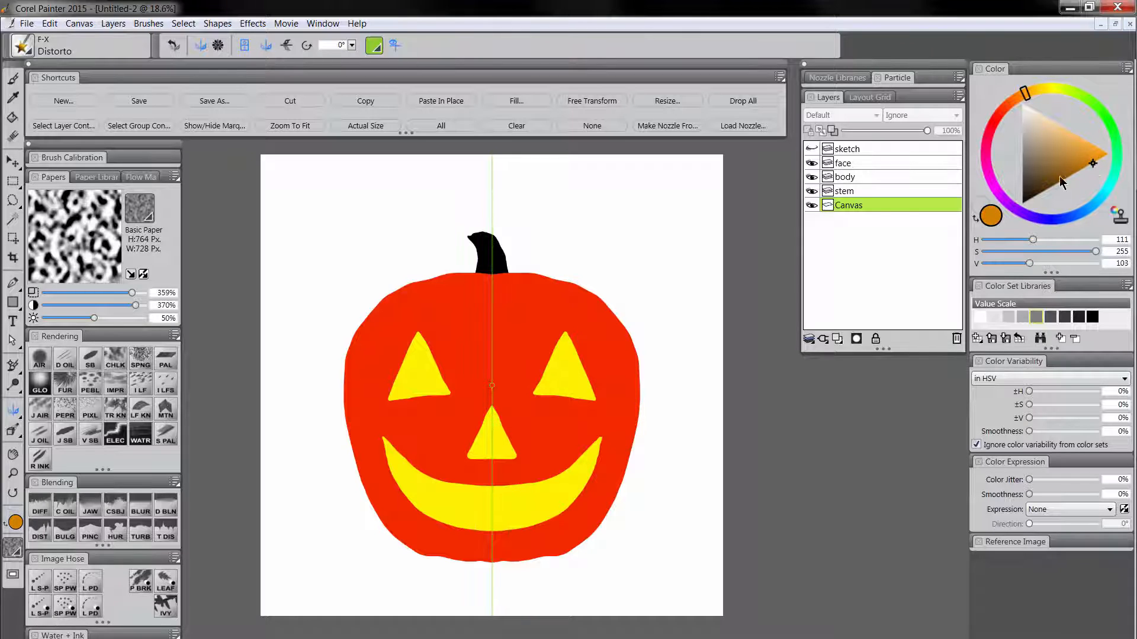
click(527, 101)
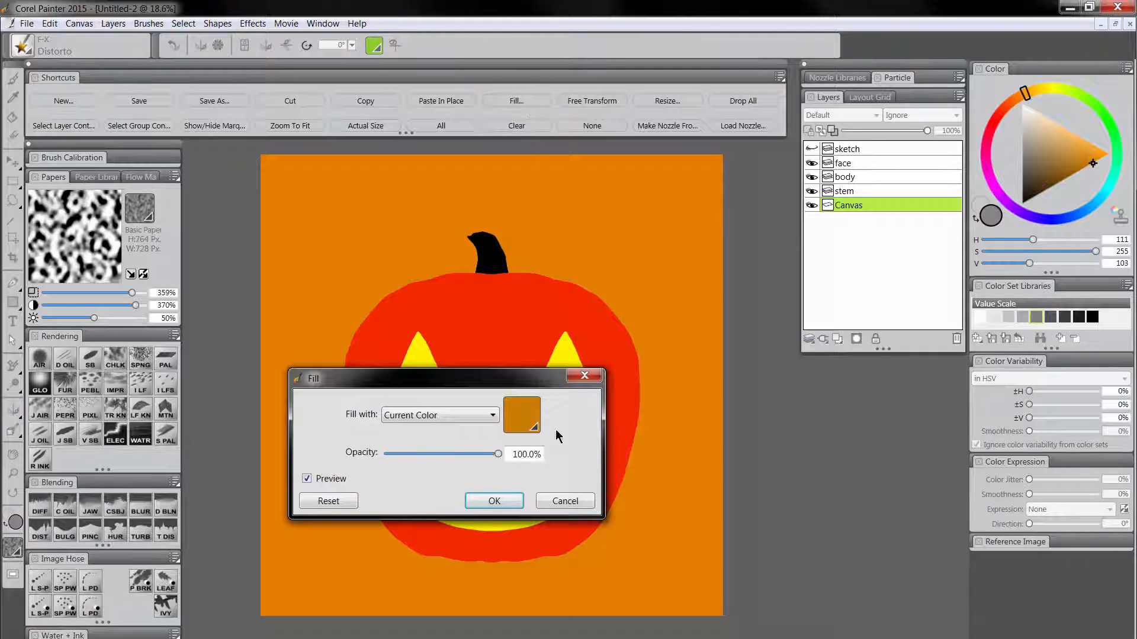
click(495, 501)
click(1083, 171)
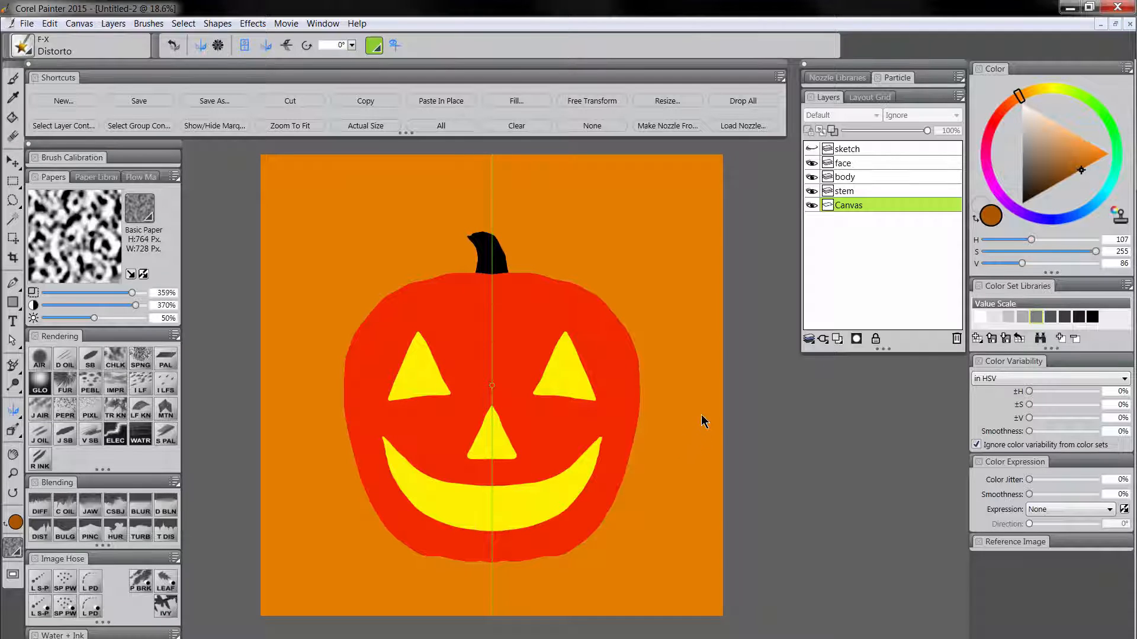
click(529, 101)
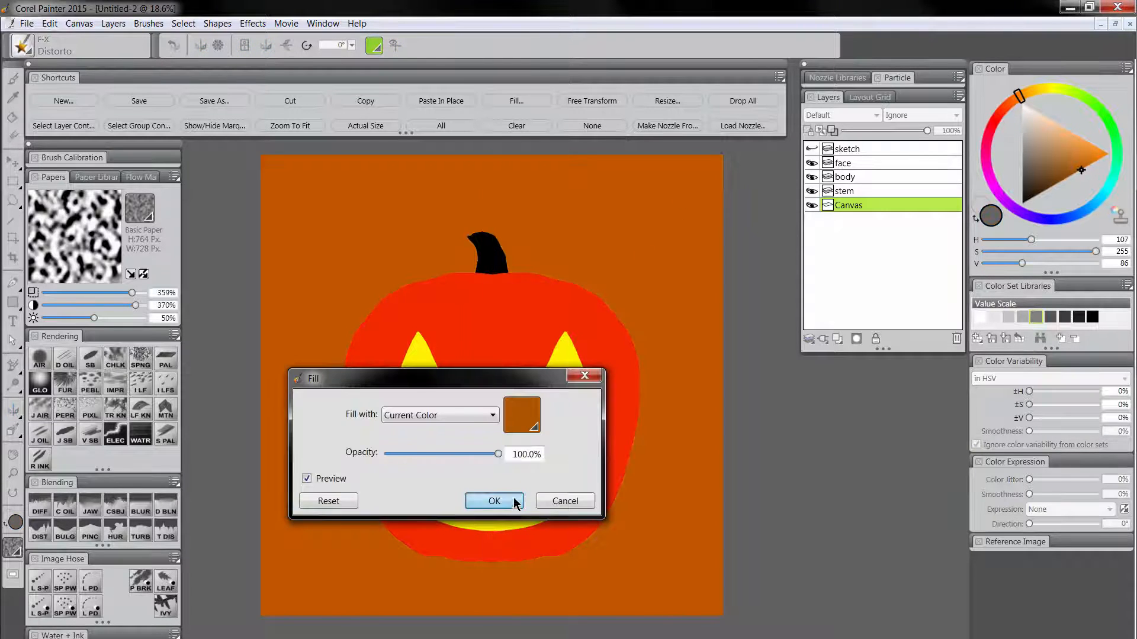
click(514, 501)
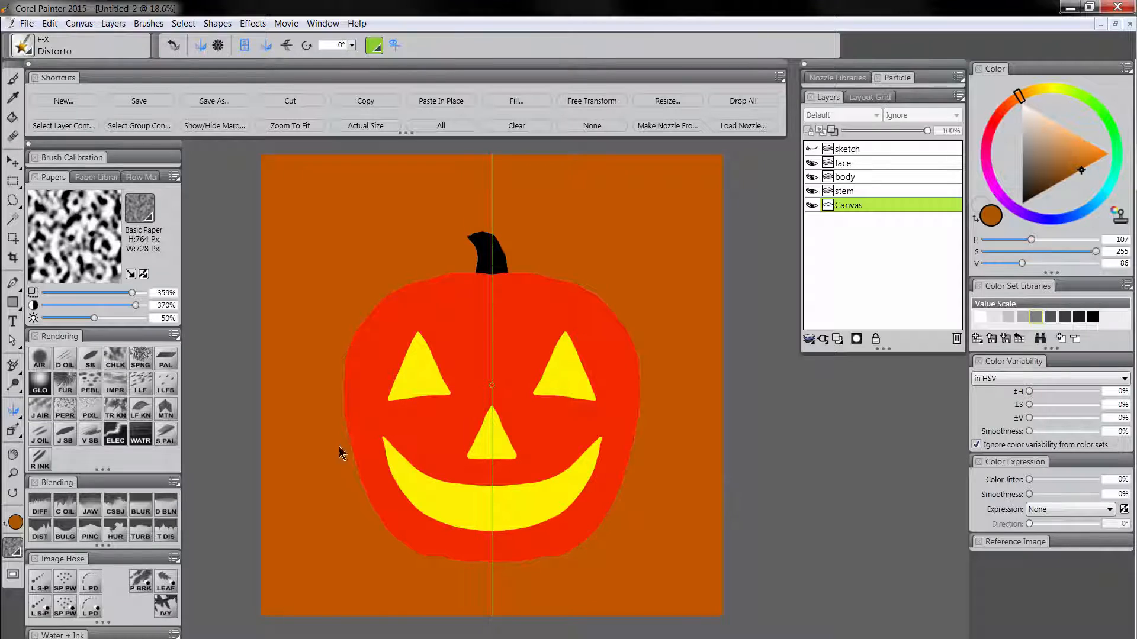
On the body layer, paint over the pumpkin's outer edge with the Scratchboard Tool at size 354.3, using red sampled from the pumpkin.
click(17, 475)
click(565, 305)
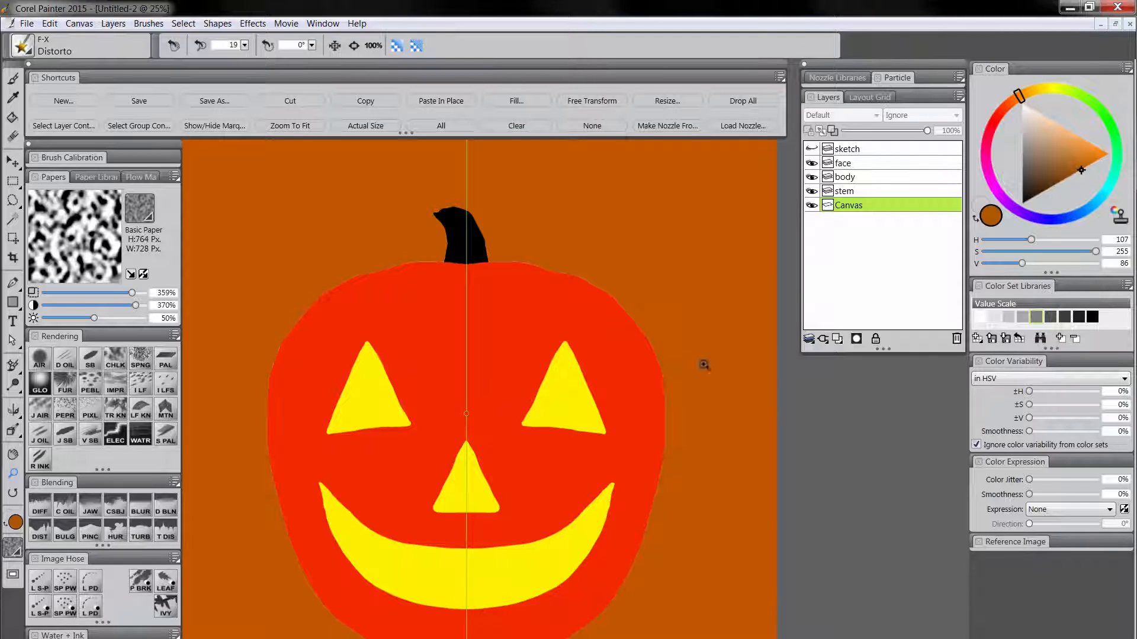
click(852, 176)
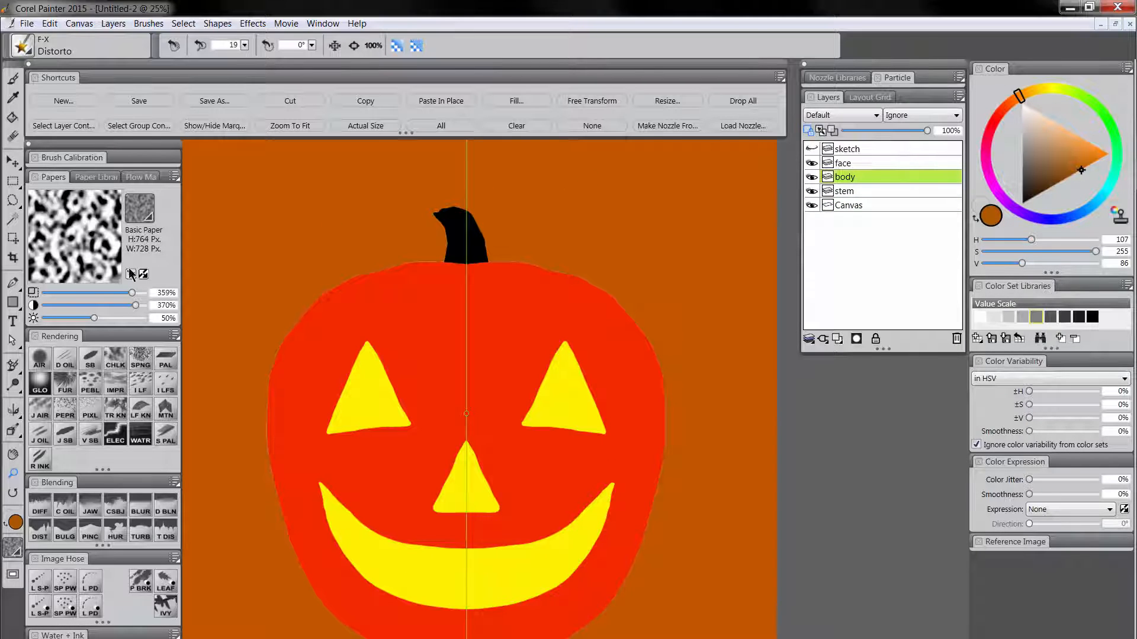
click(91, 362)
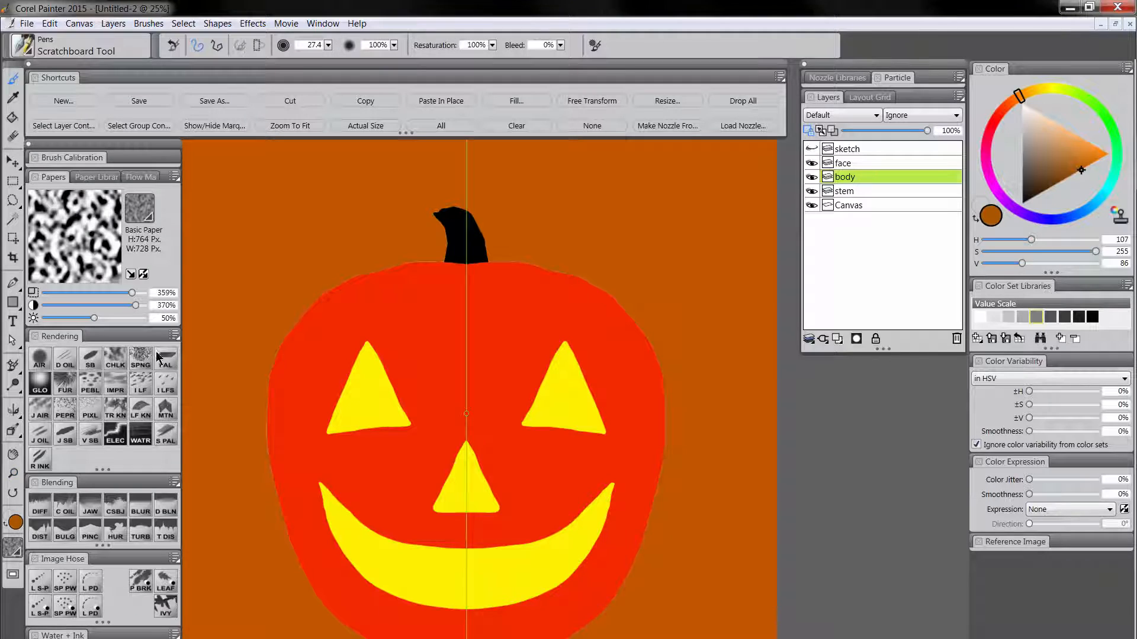
alt+click(422, 308)
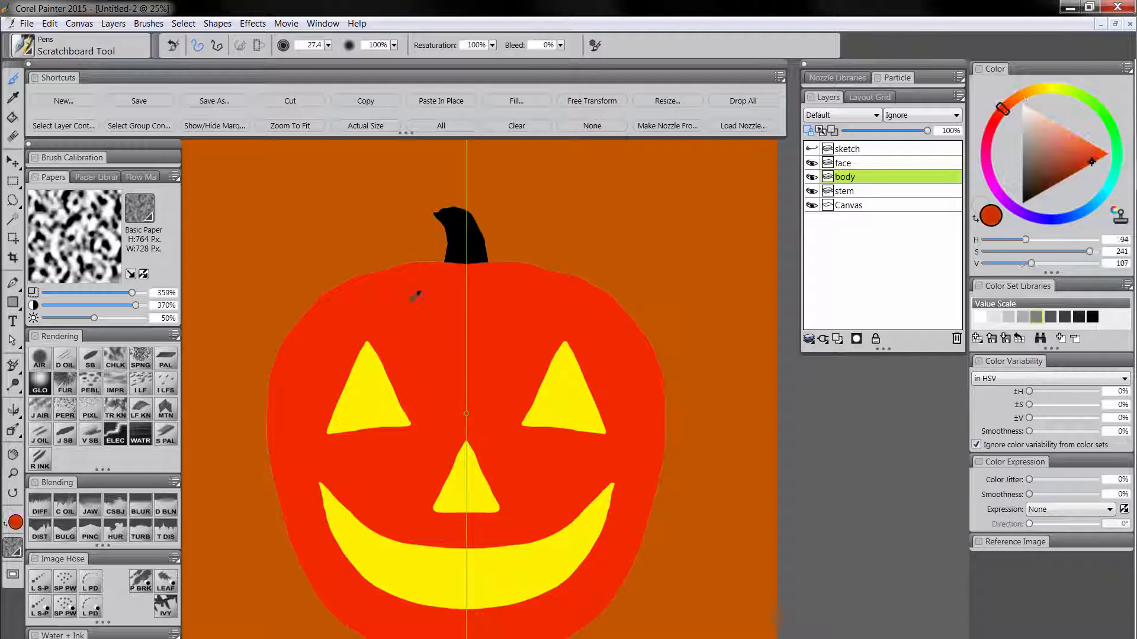
drag(409, 281, 460, 292)
mouse_move(513, 267)
mouse_down()
mouse_move(272, 434)
mouse_move(522, 638)
mouse_up()
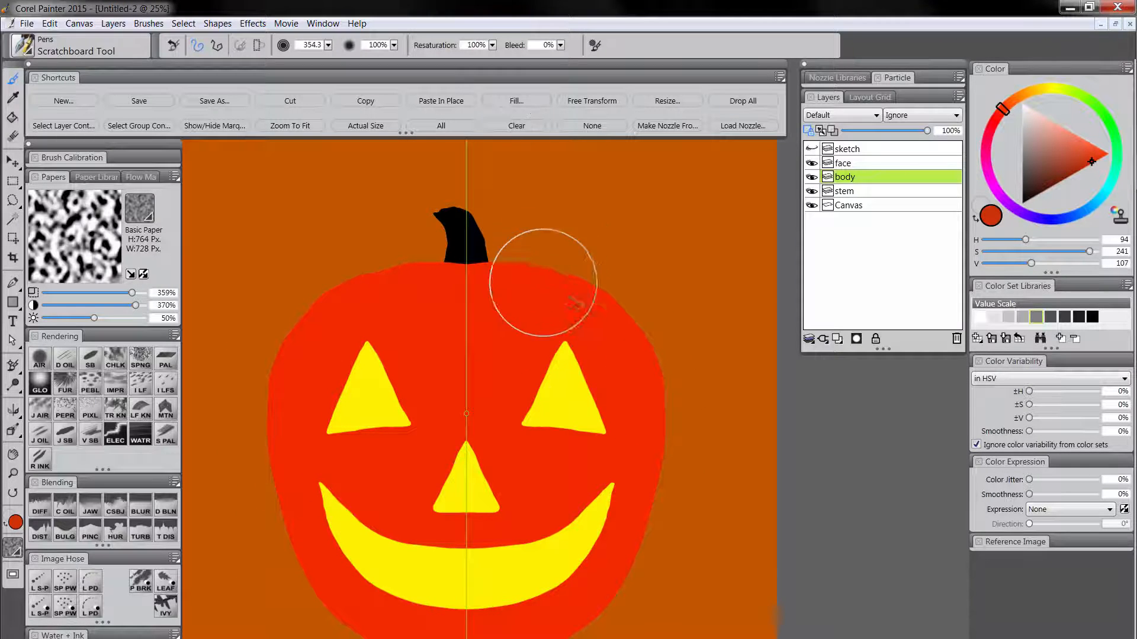
On the stem layer, paint over the stem's edges with the Scratchboard Tool, using black sampled from the stem.
click(850, 191)
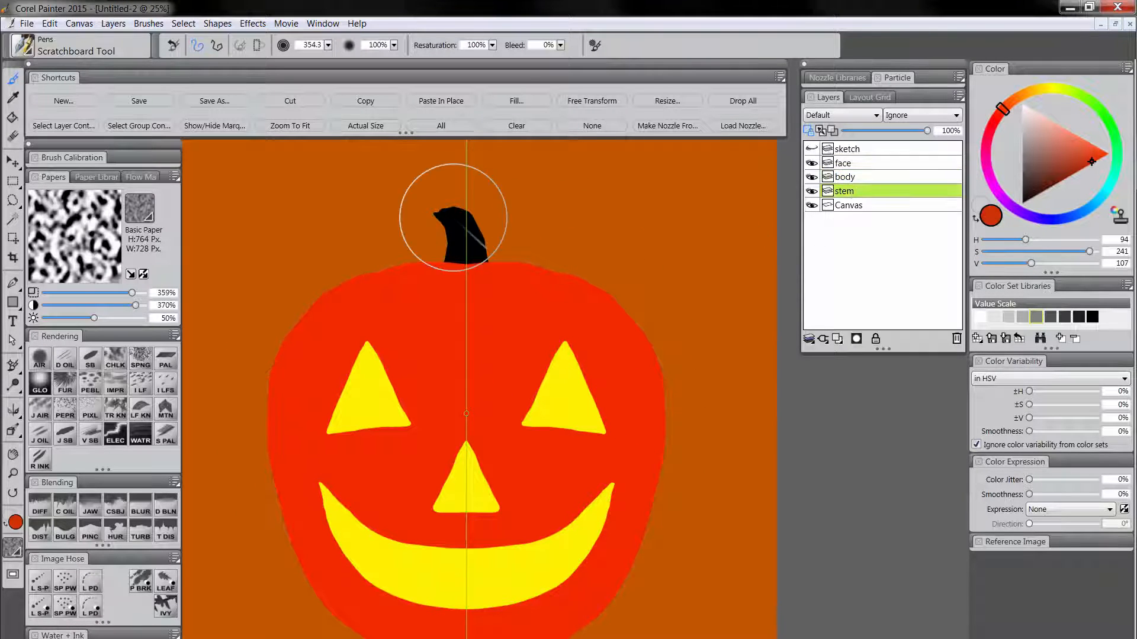
alt+click(459, 216)
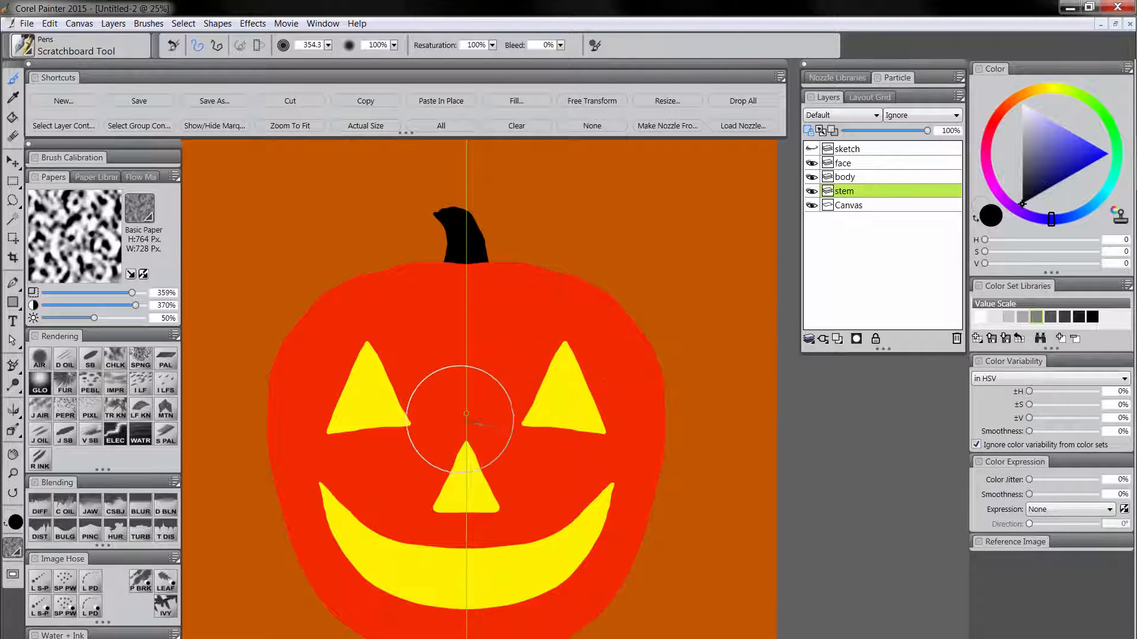
key(ctrl+0)
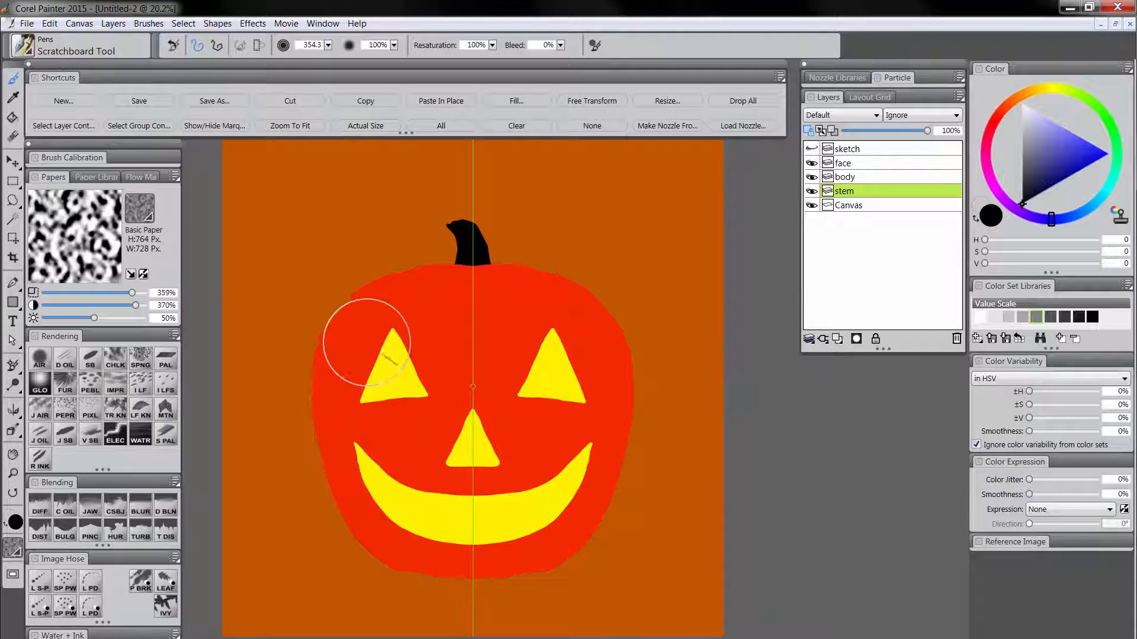
Select the body layer's contents and create a new layer above it named body-shadow.
click(853, 179)
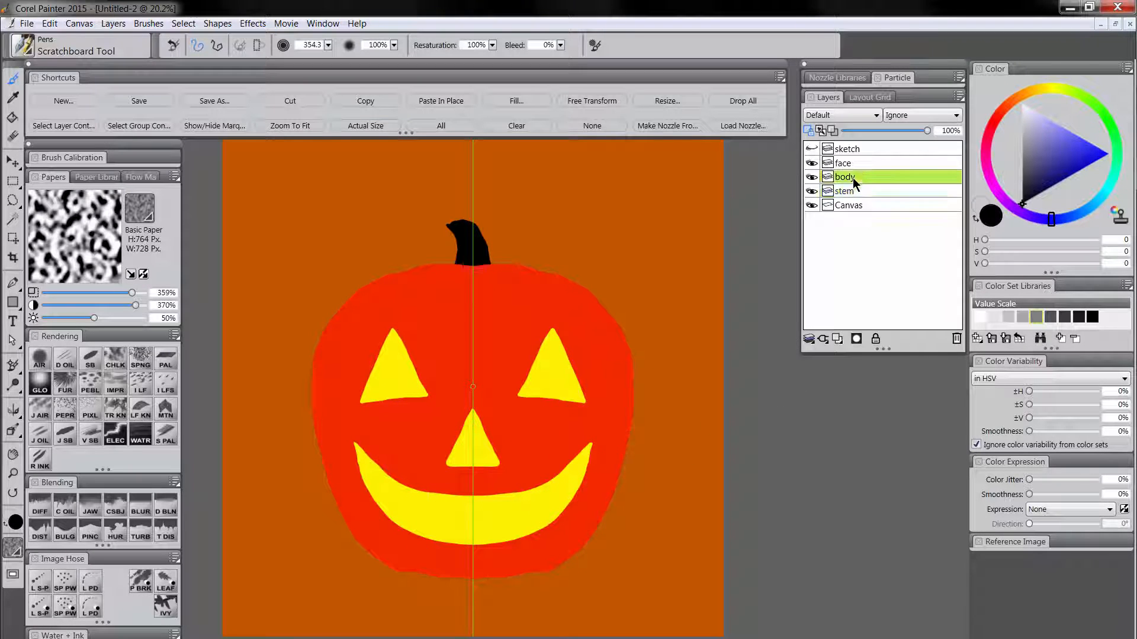
click(65, 126)
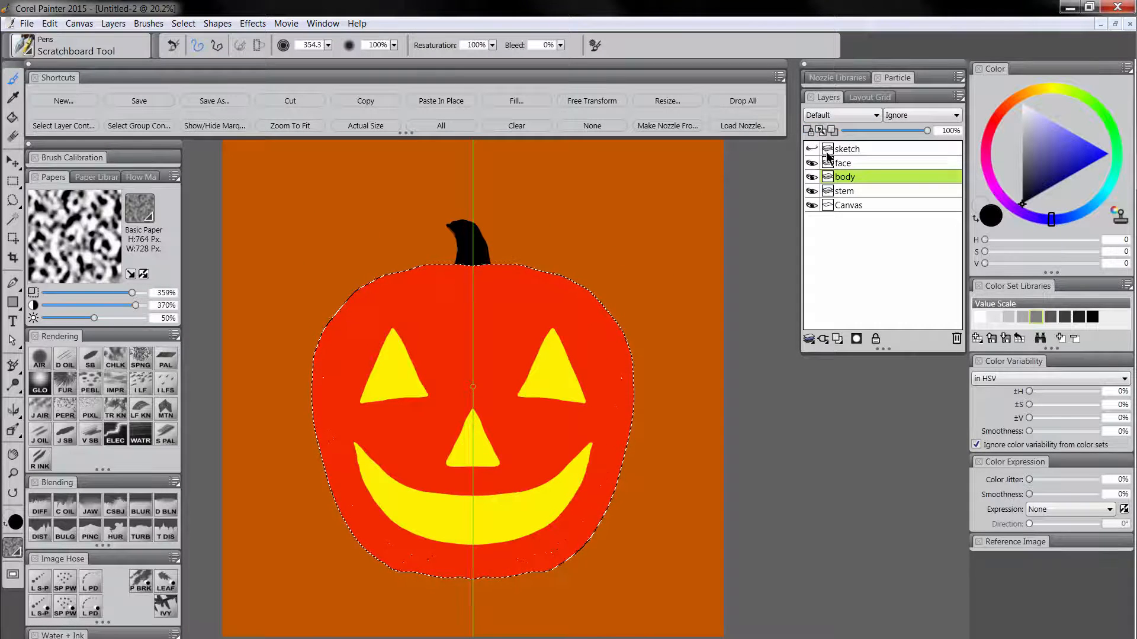
click(837, 339)
double_click(851, 178)
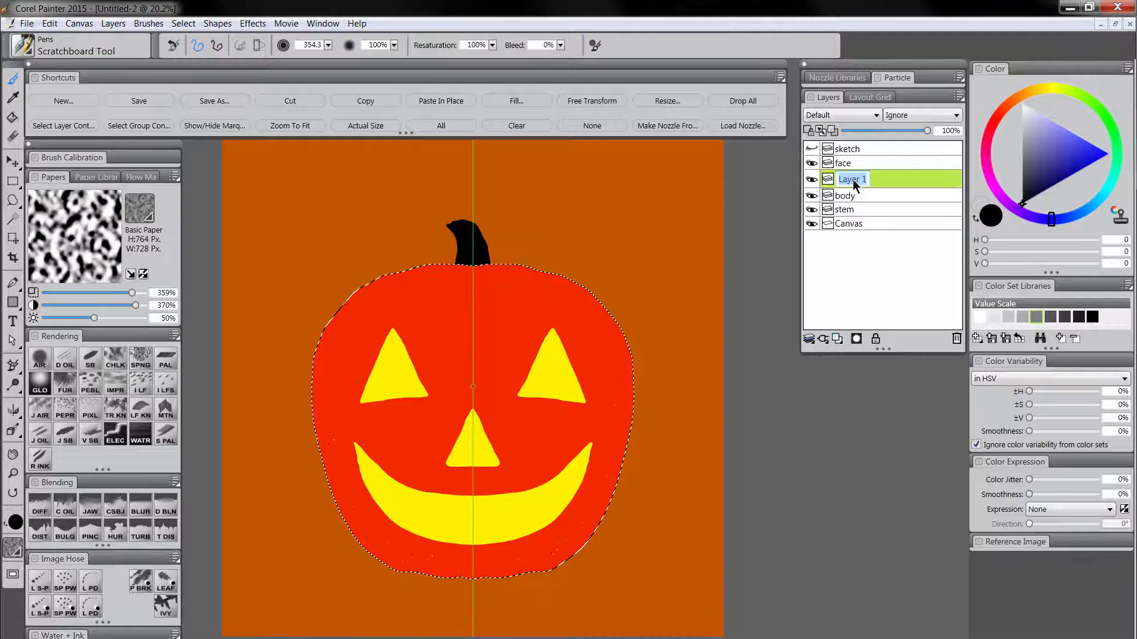
text(body-shadow)
key(Return)
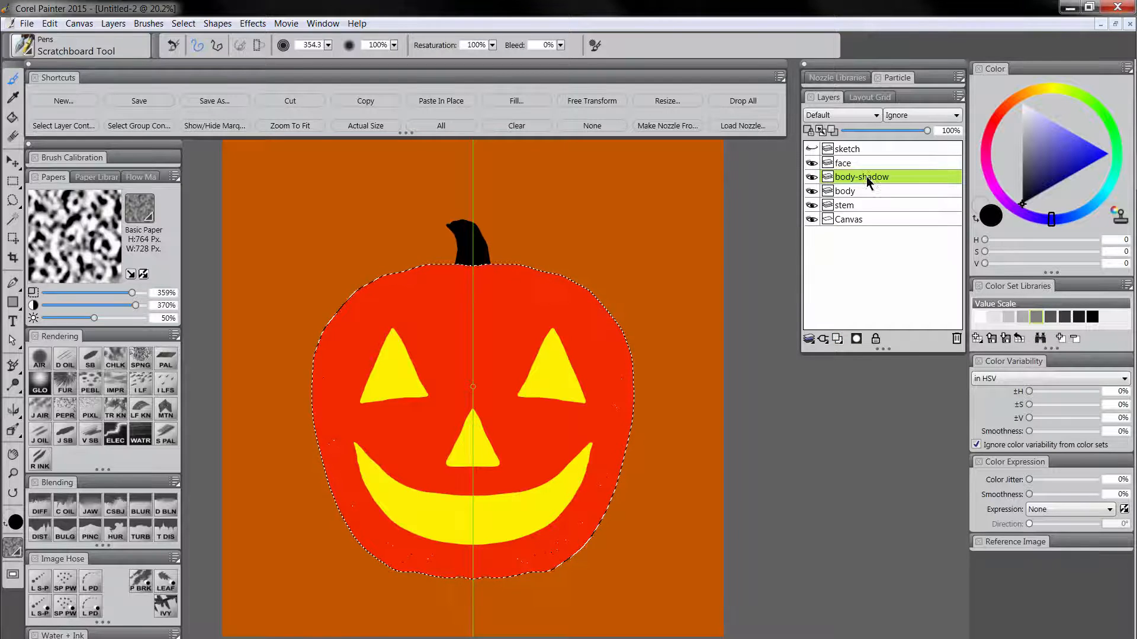
Set the body-shadow layer's composite method to Multiply and hide the selection marquee.
click(843, 116)
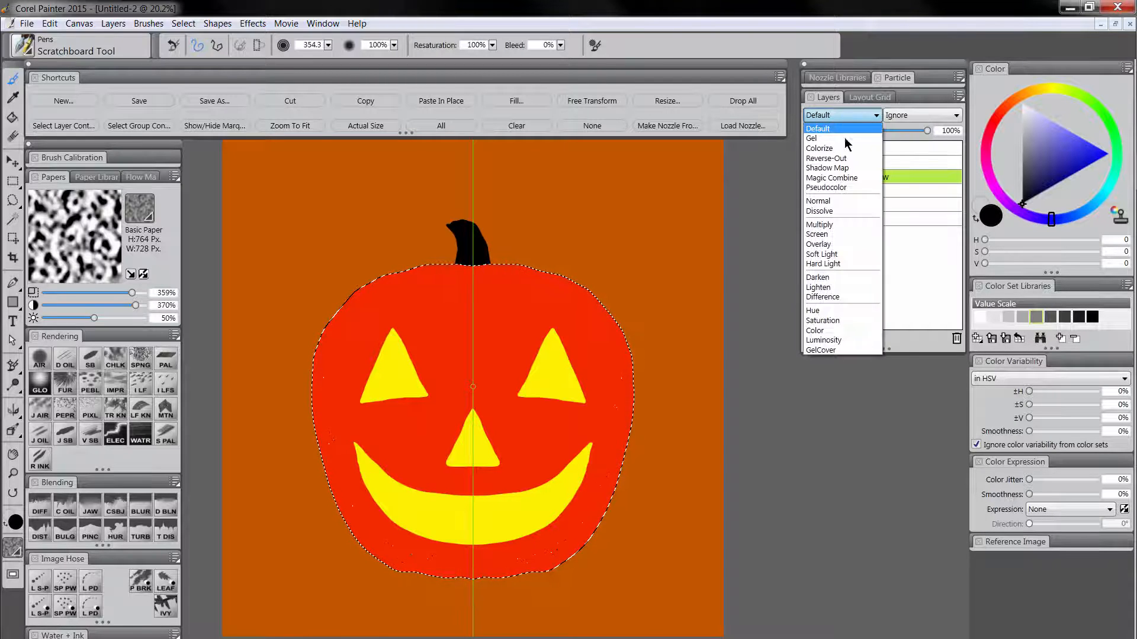
click(838, 222)
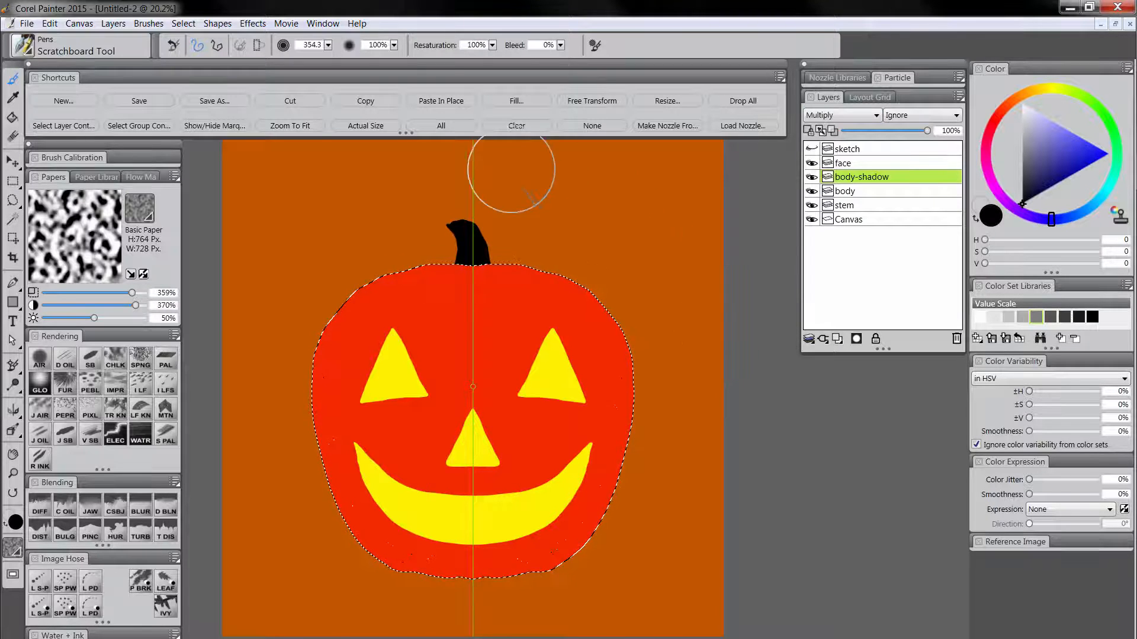
click(207, 126)
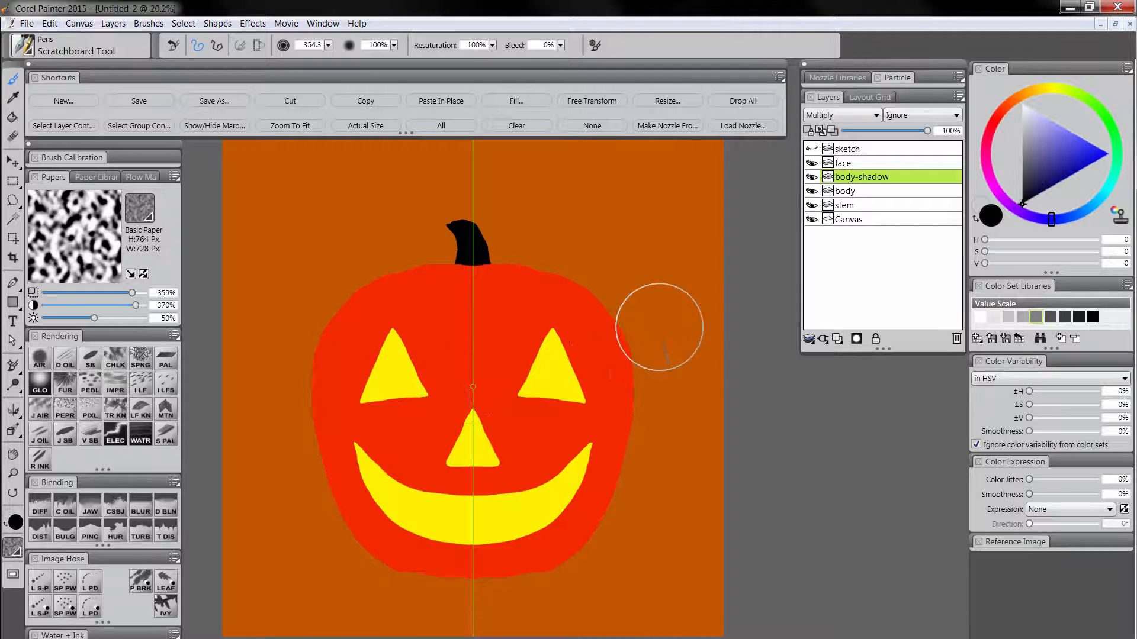
Fill the selected pumpkin shape on the body-shadow layer with very dark blue (H 0, S 255, V 19) at 100% opacity.
drag(1038, 187, 1036, 199)
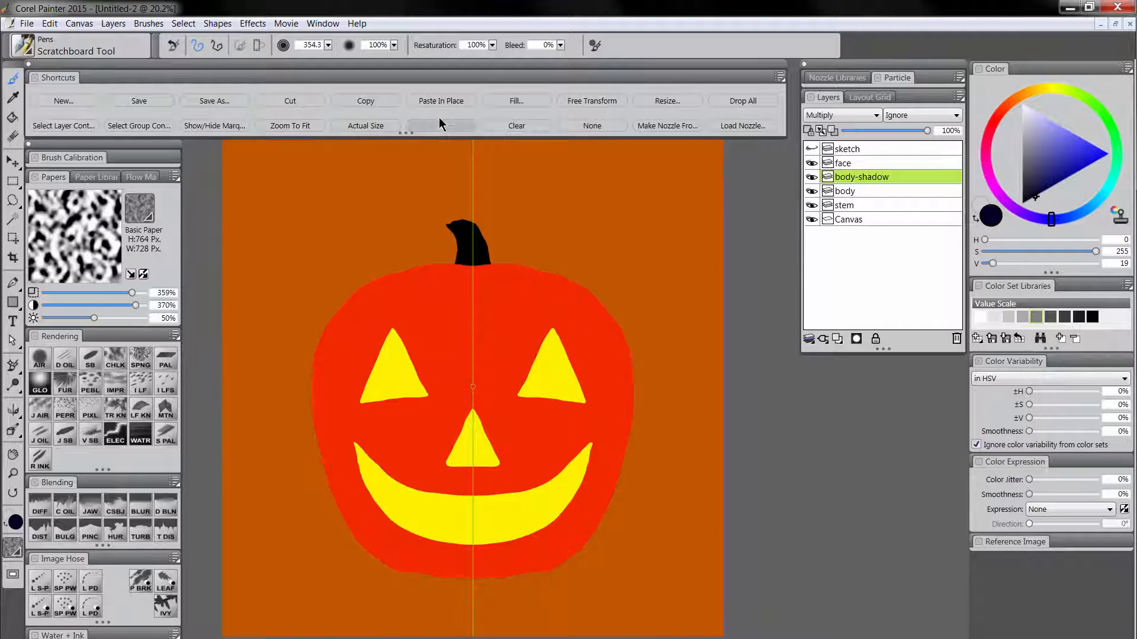
click(519, 107)
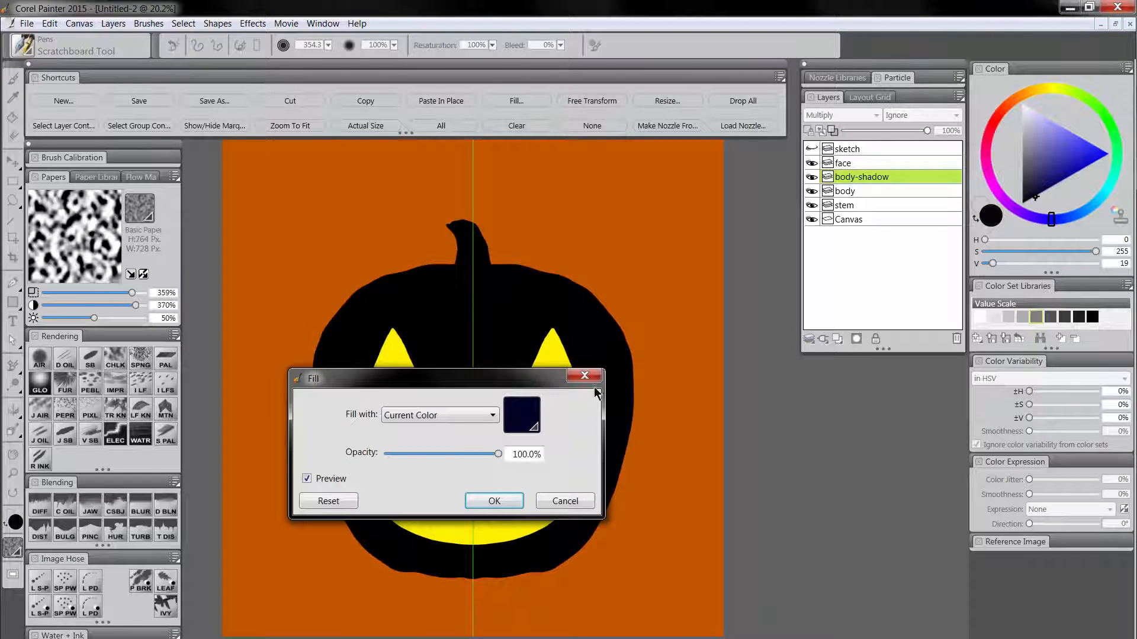
click(492, 501)
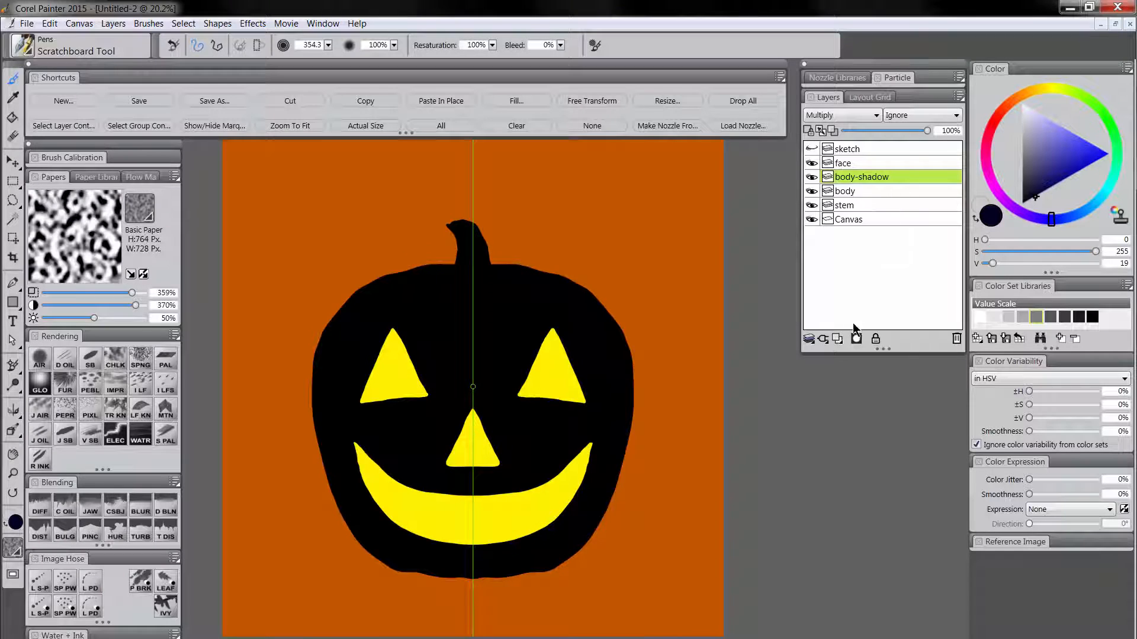
Reveal the pumpkin's red center and upper area by painting white on the body-shadow layer with a large Digital Airbrush, leaving the edges dark.
drag(1040, 151, 1015, 92)
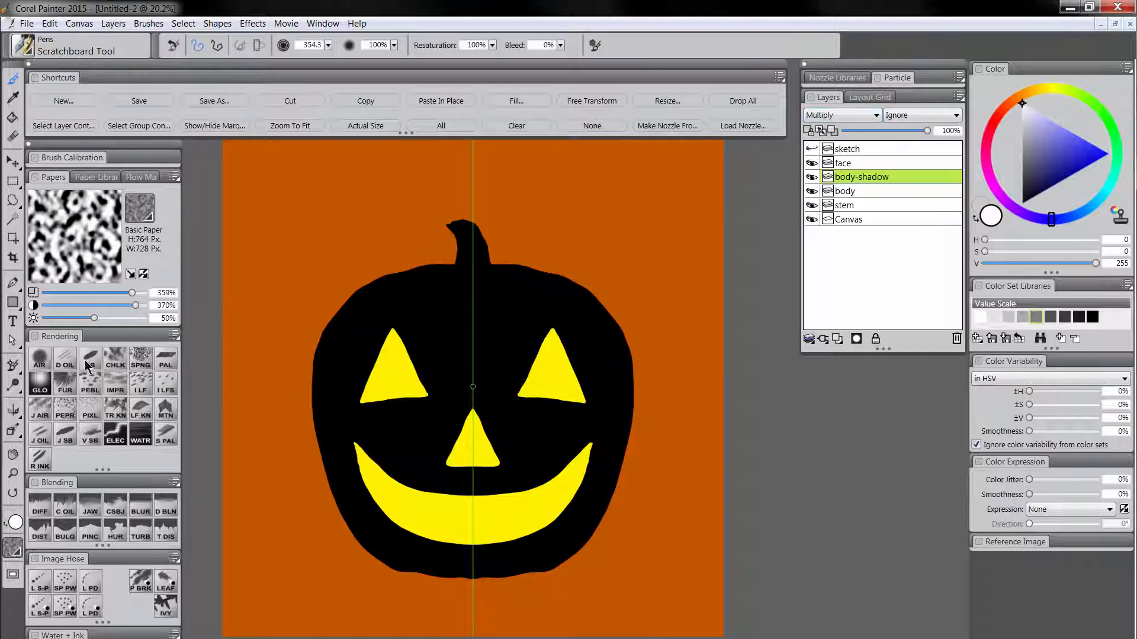
click(41, 365)
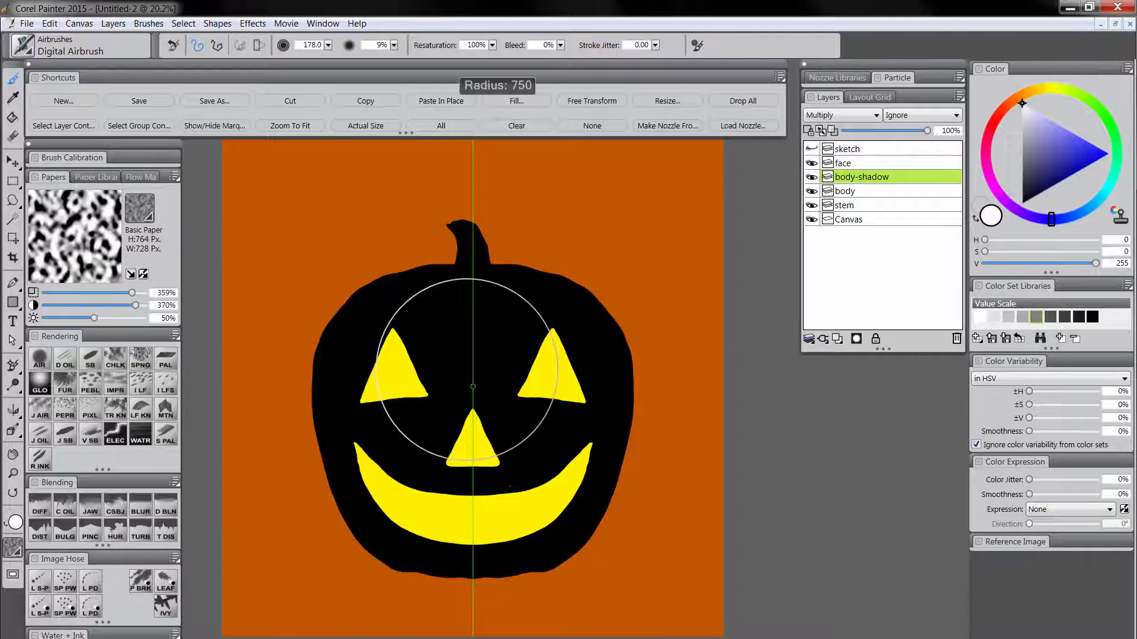
mouse_move(469, 444)
mouse_down()
mouse_move(470, 406)
mouse_move(407, 381)
mouse_move(516, 366)
mouse_move(406, 469)
mouse_move(470, 343)
mouse_move(456, 482)
mouse_move(455, 333)
mouse_move(368, 456)
mouse_move(583, 398)
mouse_move(569, 434)
mouse_move(482, 533)
mouse_move(368, 444)
mouse_move(380, 329)
mouse_move(497, 318)
mouse_move(505, 288)
mouse_move(532, 267)
mouse_up()
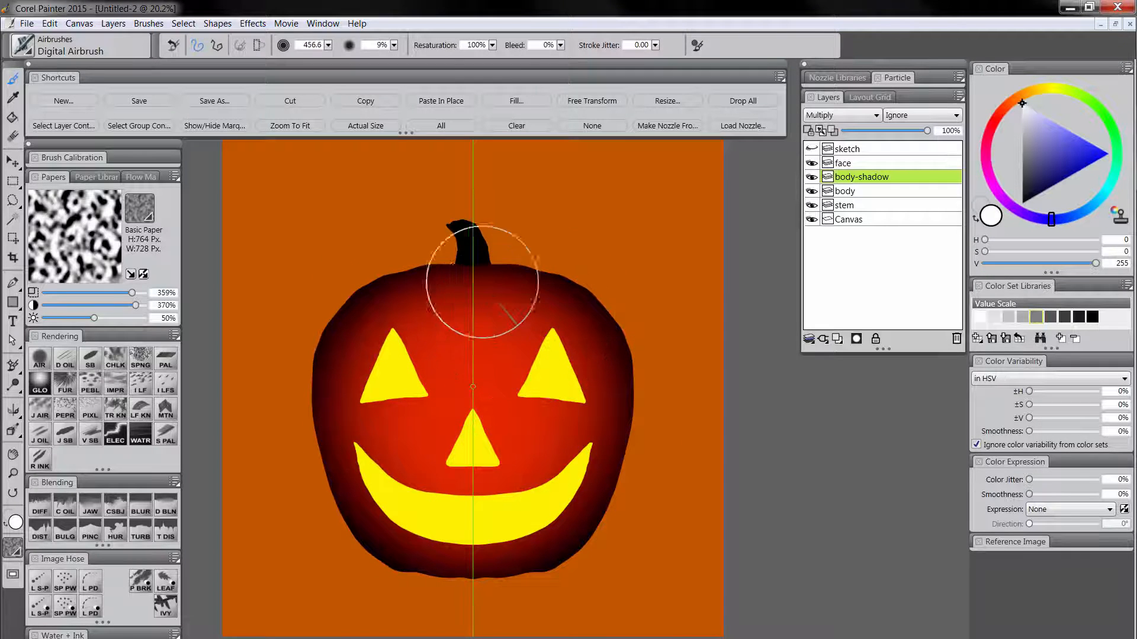
mouse_move(353, 349)
mouse_down()
mouse_move(578, 360)
mouse_move(536, 295)
mouse_move(598, 401)
mouse_move(568, 332)
mouse_move(383, 310)
mouse_move(365, 389)
mouse_up()
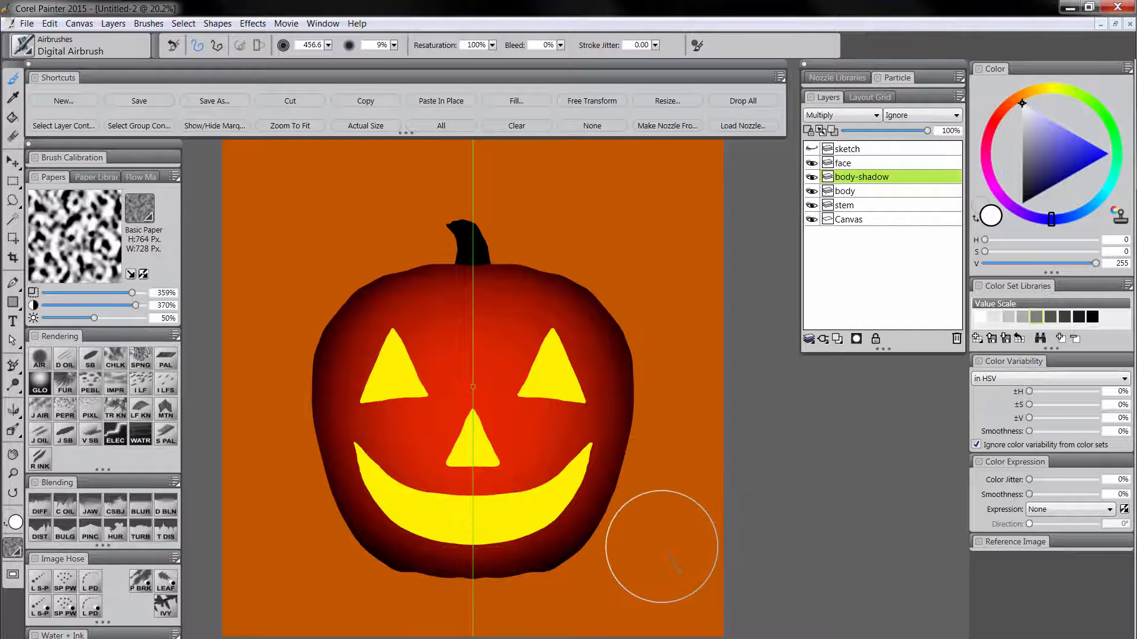
Paint a thin rim light with small top notches along the pumpkin's outline, and soften it with the Digital Airbrush at size 160.6.
drag(425, 324, 507, 381)
drag(377, 279, 382, 282)
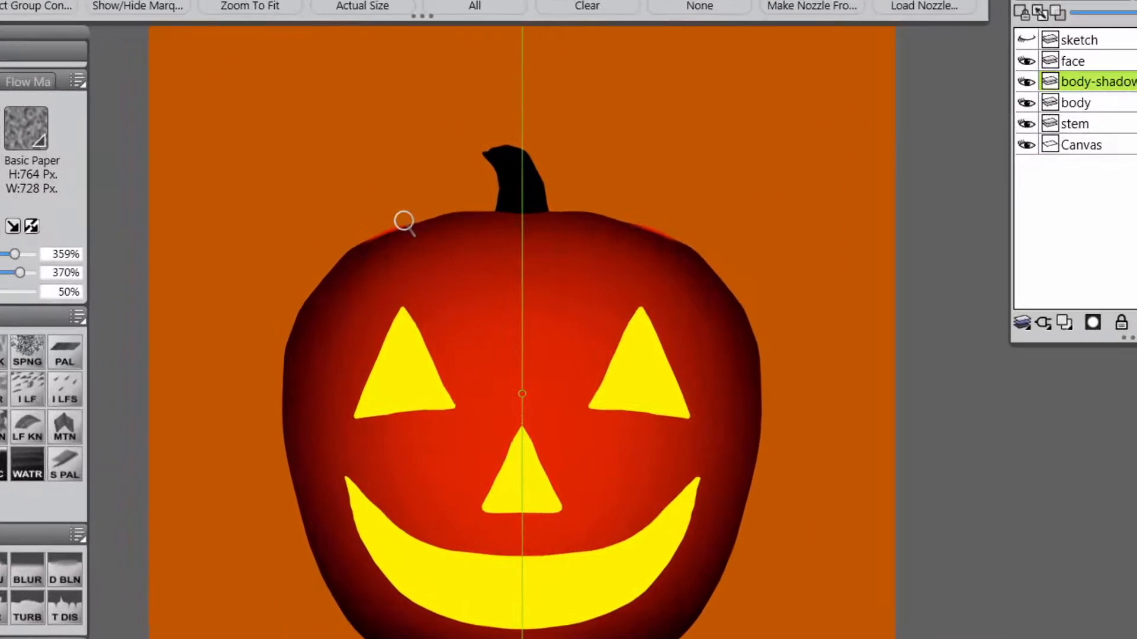
mouse_move(342, 239)
mouse_down()
mouse_move(360, 223)
mouse_move(285, 299)
mouse_move(267, 444)
mouse_move(266, 418)
mouse_up()
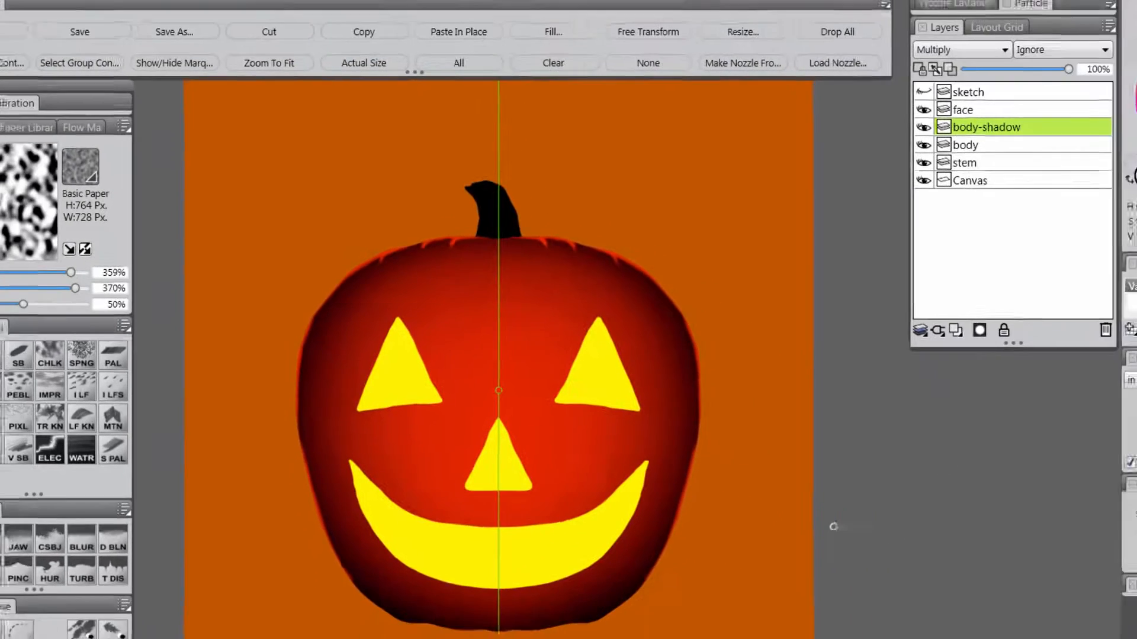
drag(713, 322, 753, 401)
drag(358, 293, 349, 312)
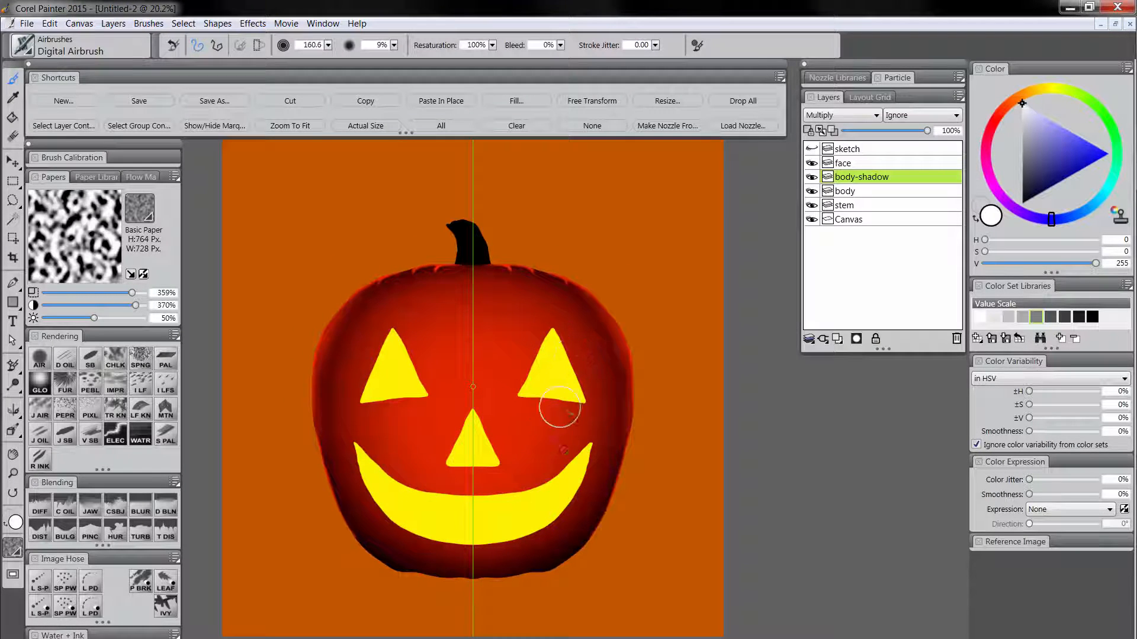
On the face layer, erase two square upper teeth and one central lower tooth from the mouth with the Eraser at size 20.4.
click(851, 162)
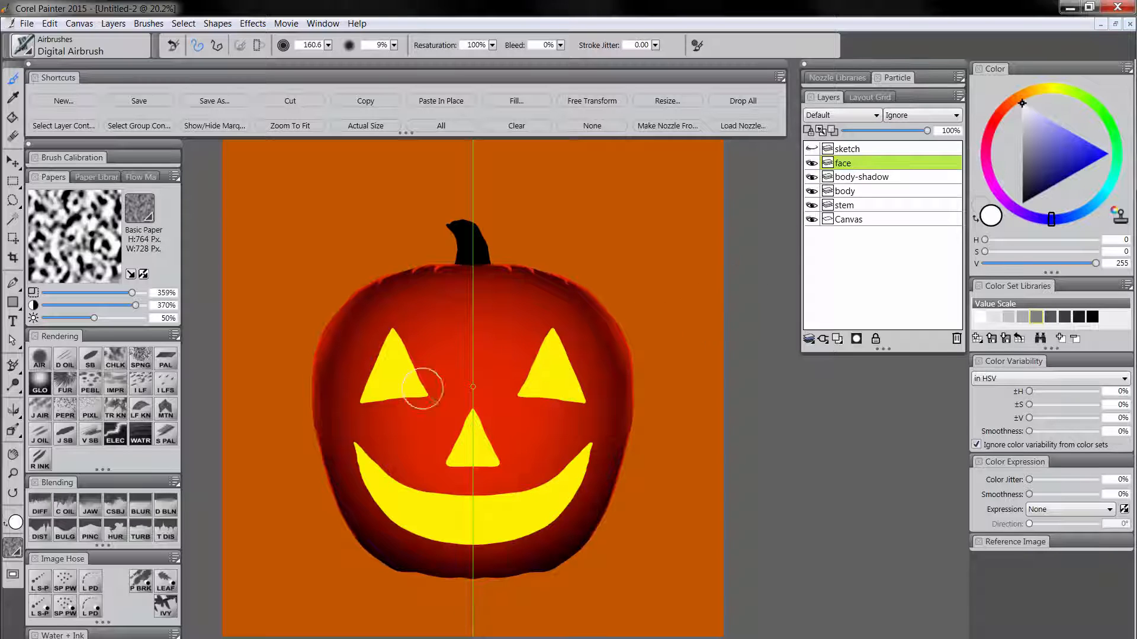
click(12, 138)
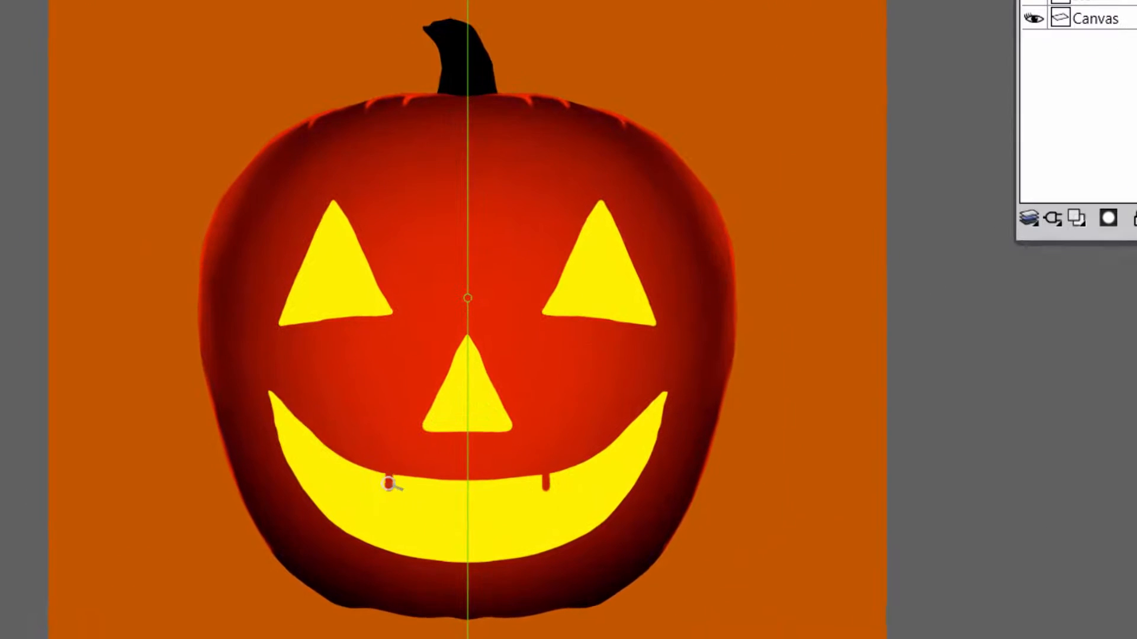
drag(386, 490, 408, 489)
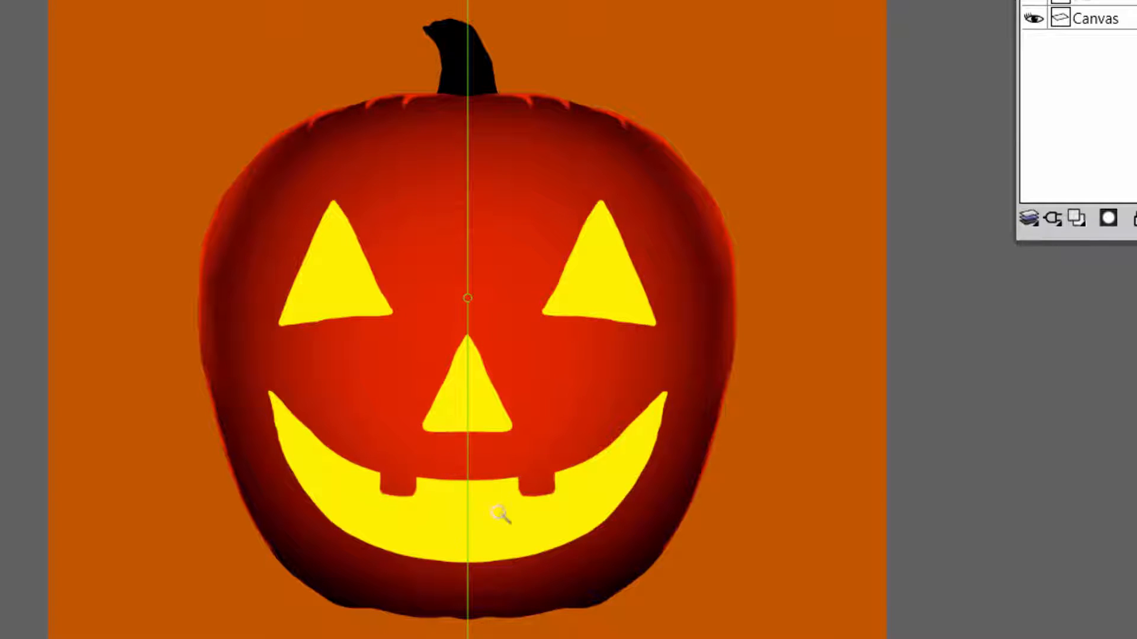
mouse_move(456, 562)
mouse_down()
mouse_move(467, 554)
mouse_move(454, 568)
mouse_up()
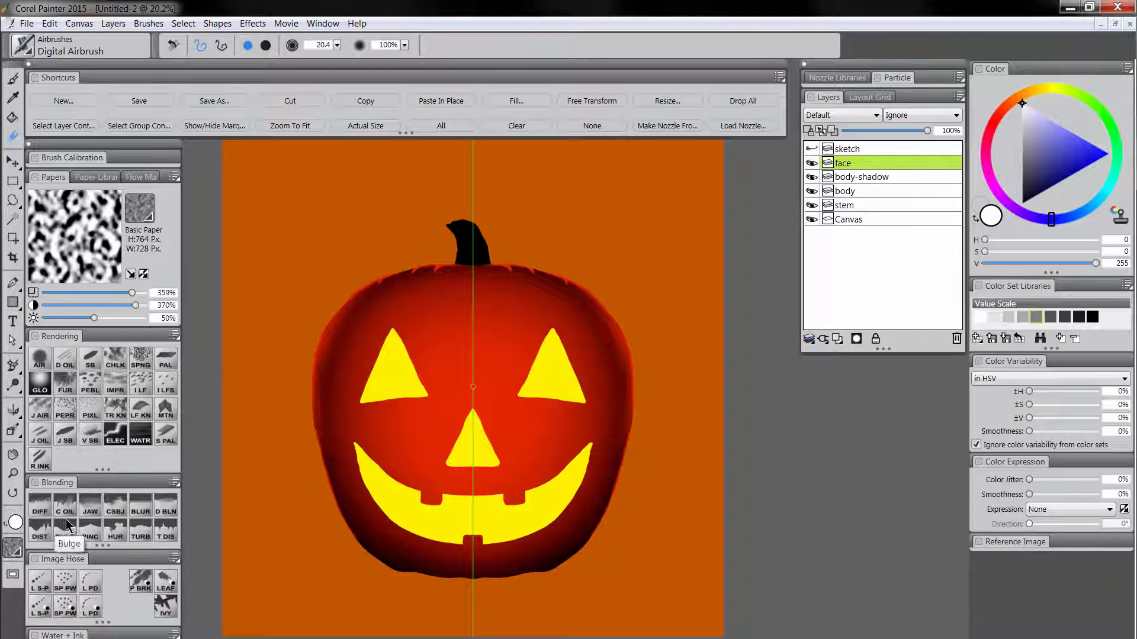
Choose the Scratchboard Tool, sample the yellow of the mouth, and set the brush size to 39.9.
click(90, 531)
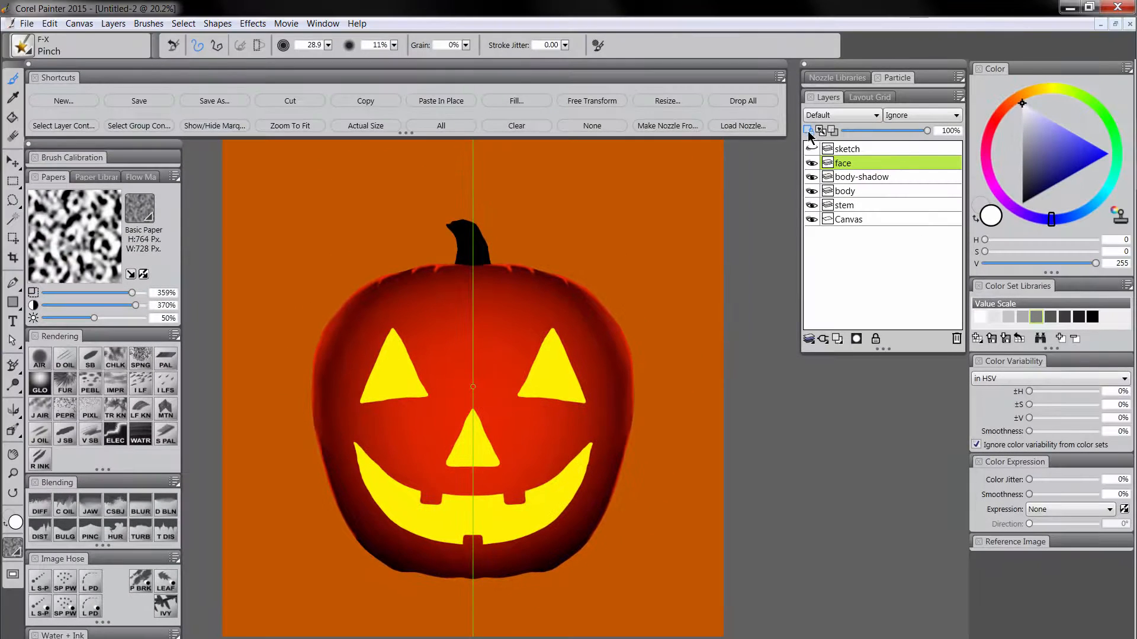
click(91, 358)
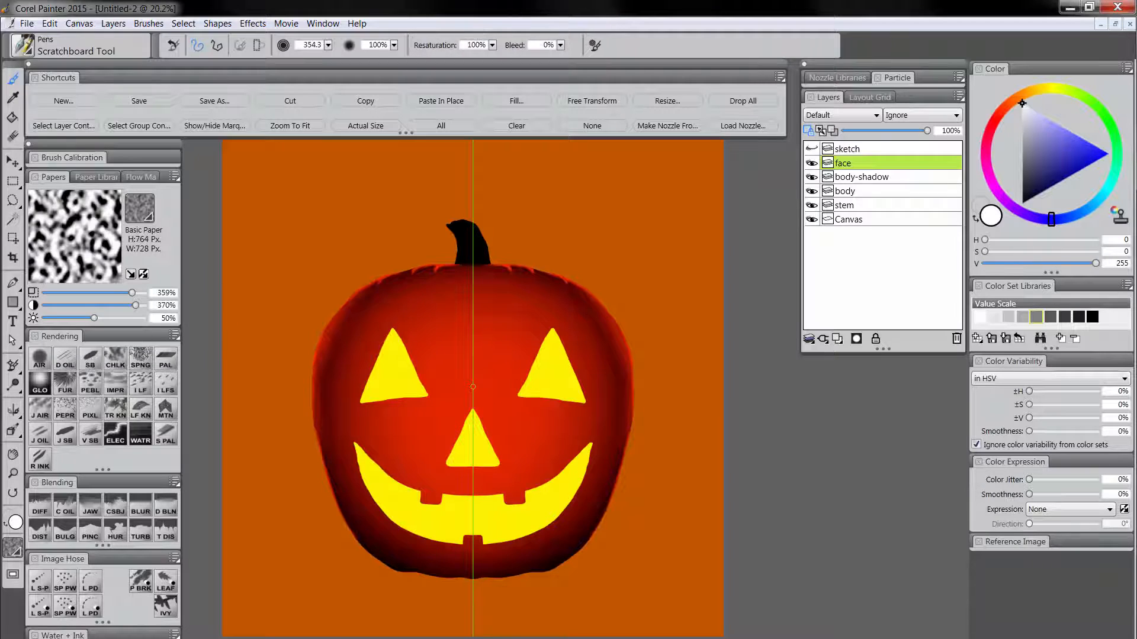
alt+click(494, 509)
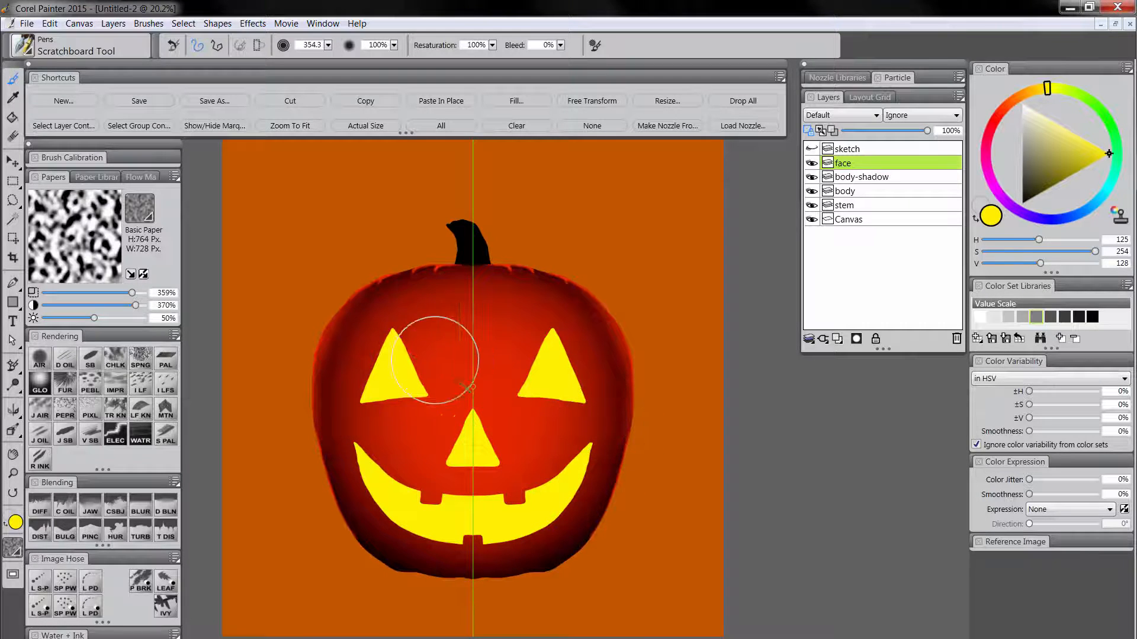
drag(397, 337, 403, 333)
Select the face layer's content, hide the marquee, and add a new layer named face-sides above it.
click(54, 131)
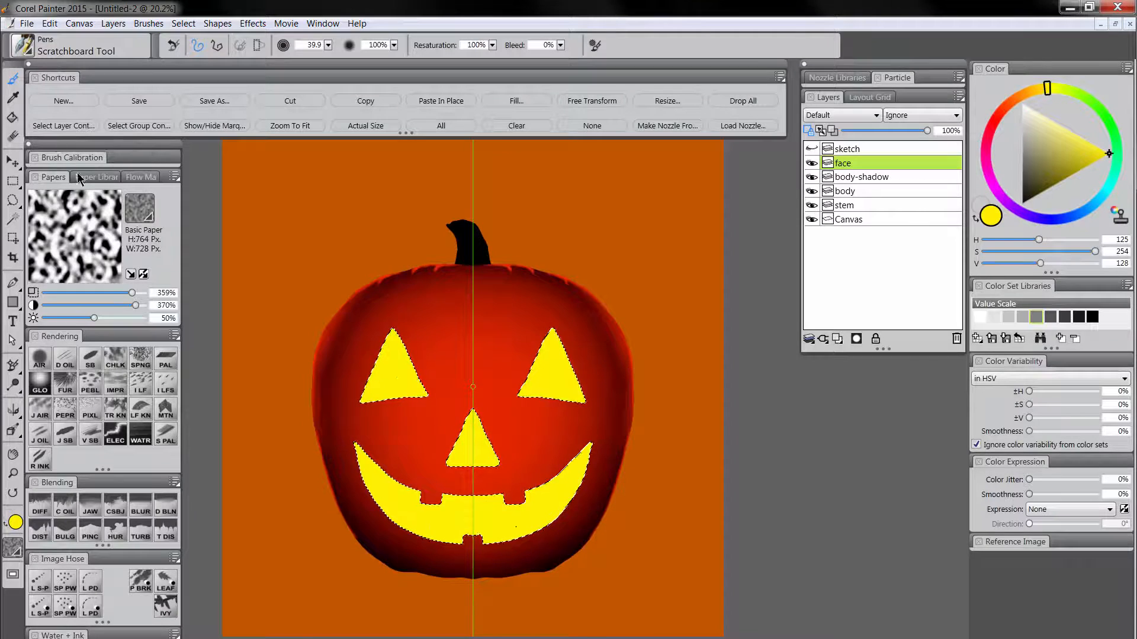
click(214, 130)
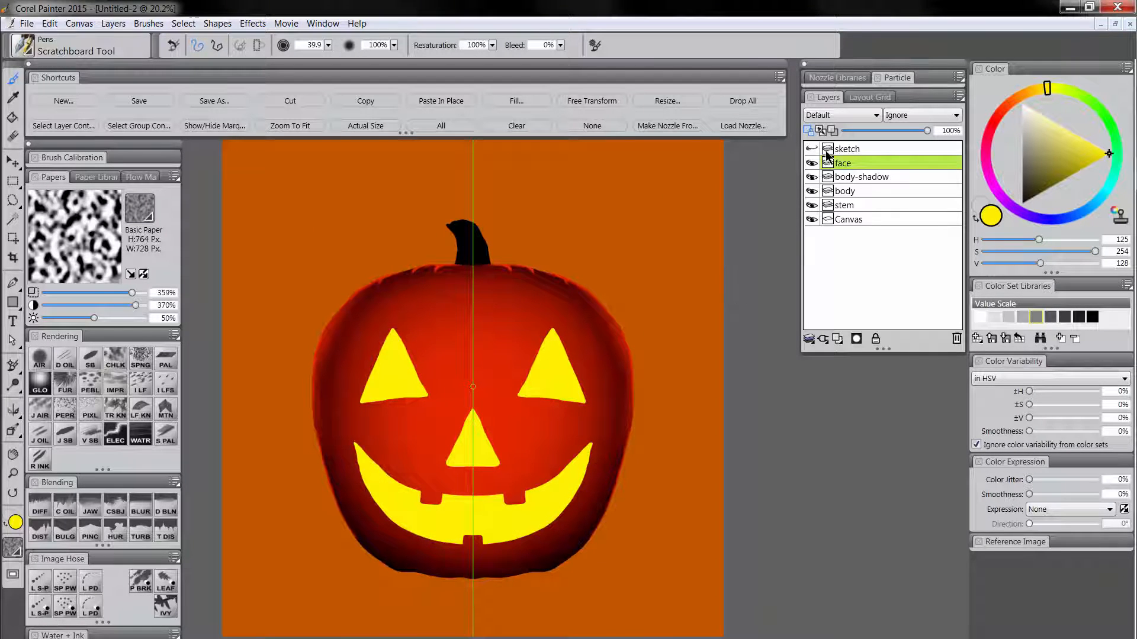
click(837, 339)
double_click(852, 167)
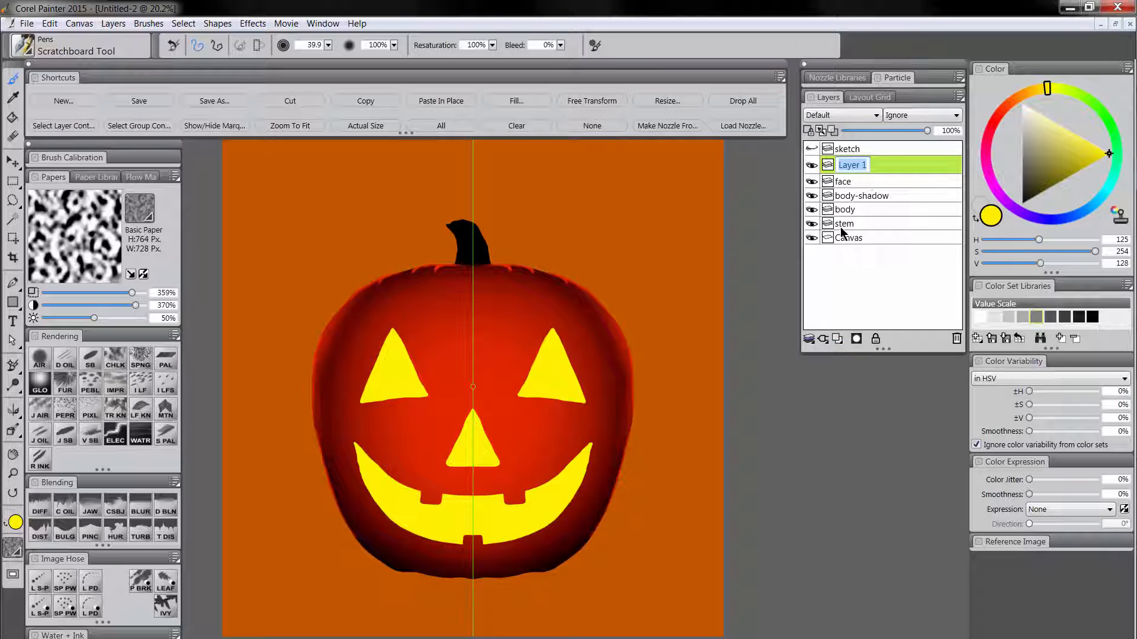
text(face-sides)
key(Return)
Choose a dark orange (H 109, S 255, V 103) and set the Scratchboard Tool to size 77.3.
click(1027, 102)
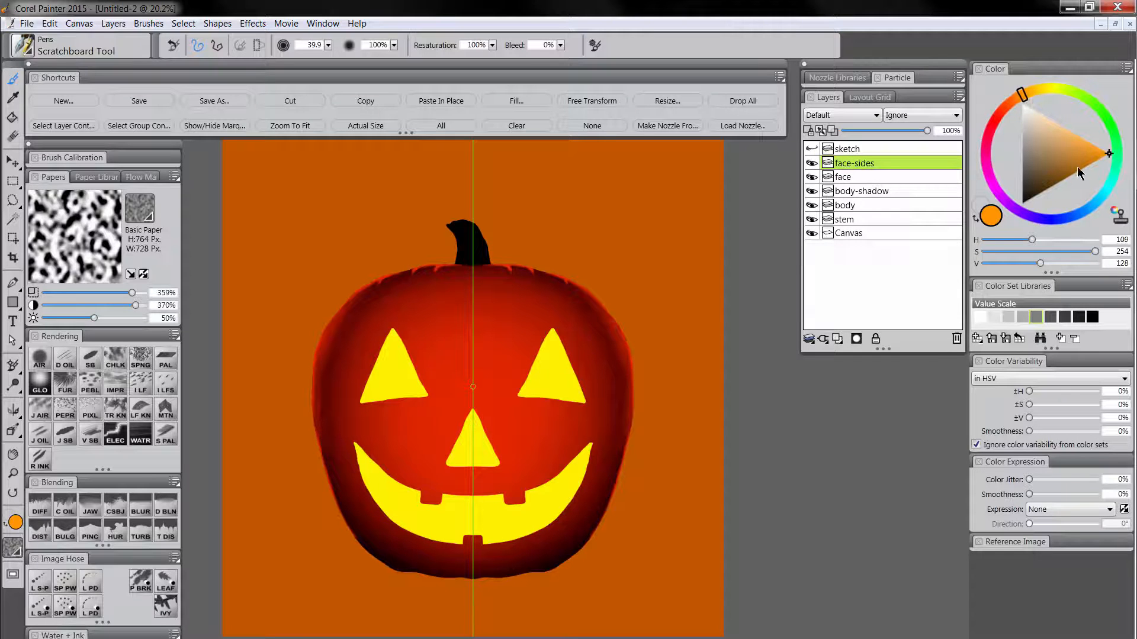
click(1090, 164)
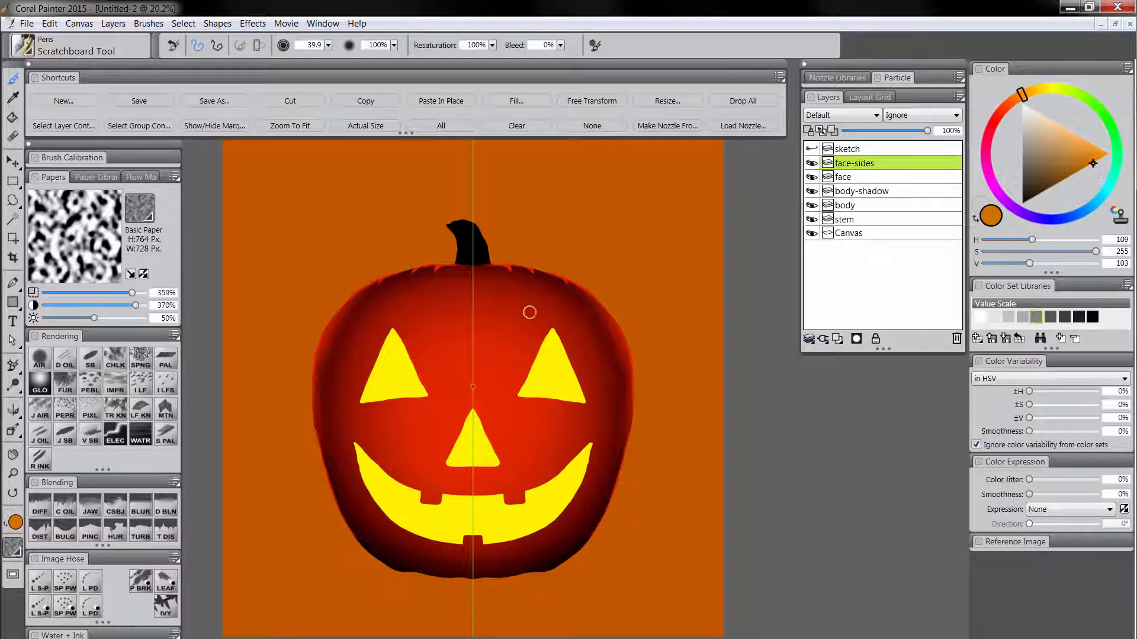
click(87, 360)
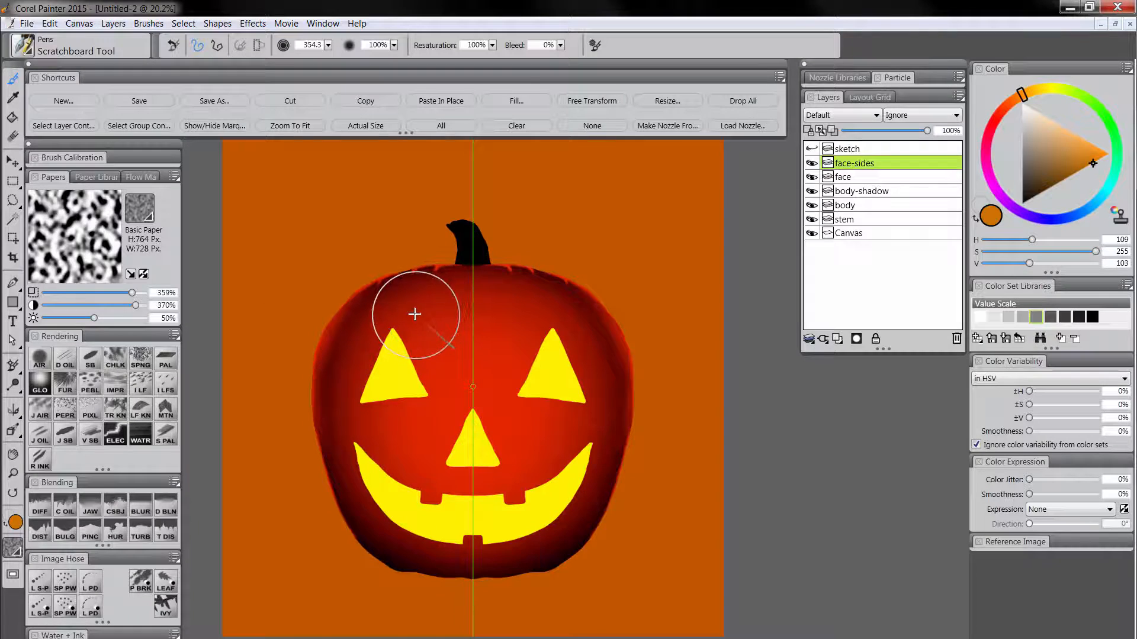
drag(415, 315, 428, 316)
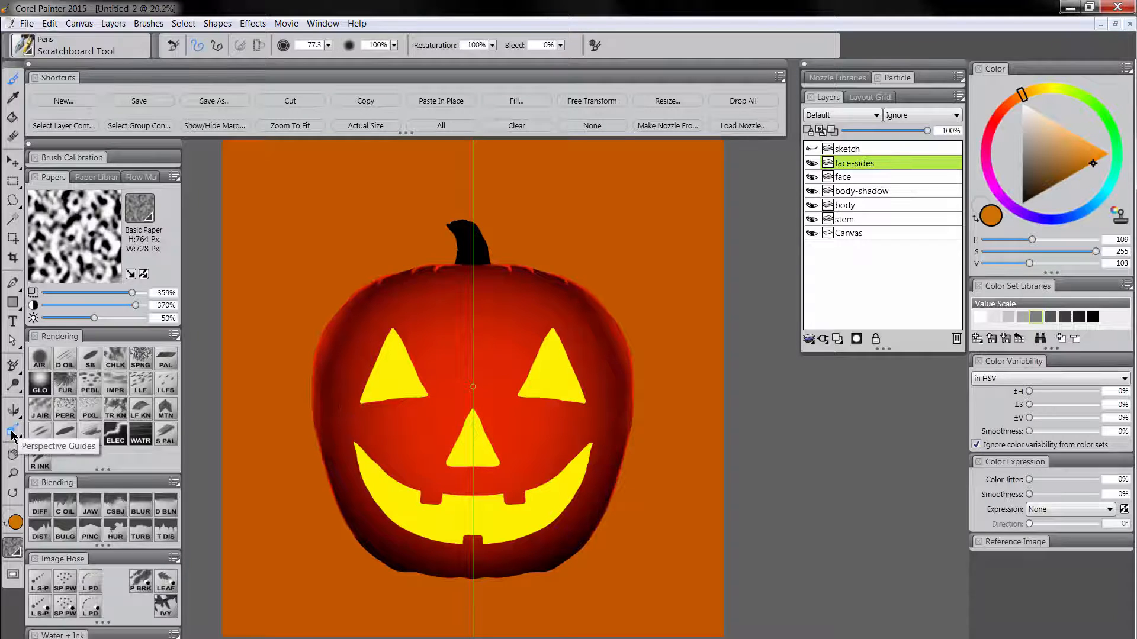
Turn off mirror painting and apply the 1 Point Standard Horizon perspective guide, moving its vanishing point onto the lower part of the nose.
click(13, 409)
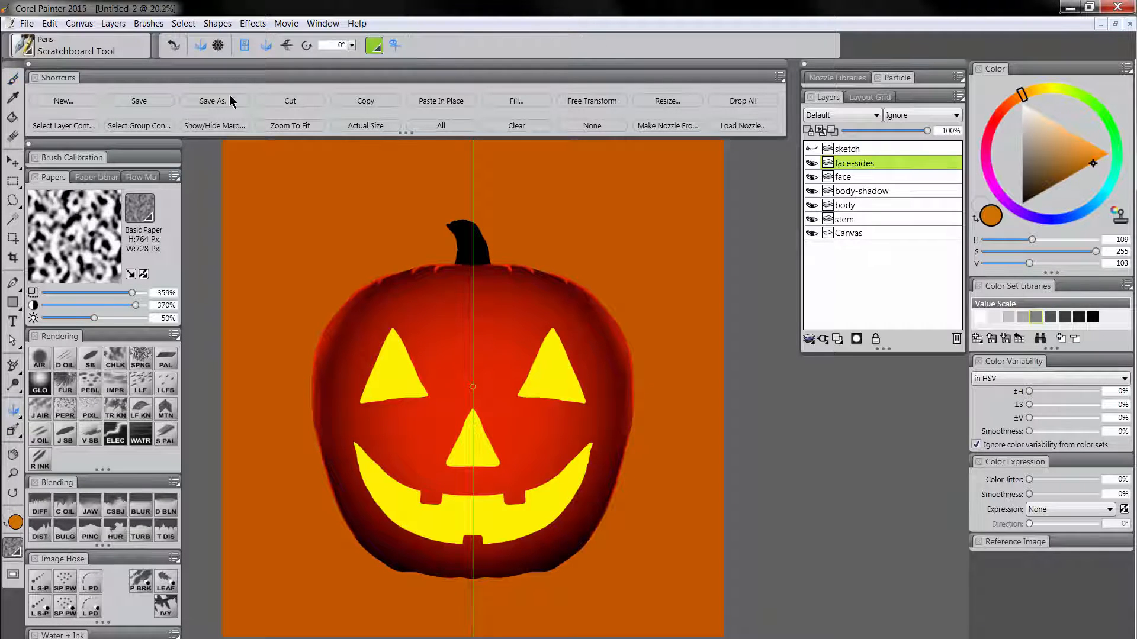
click(245, 46)
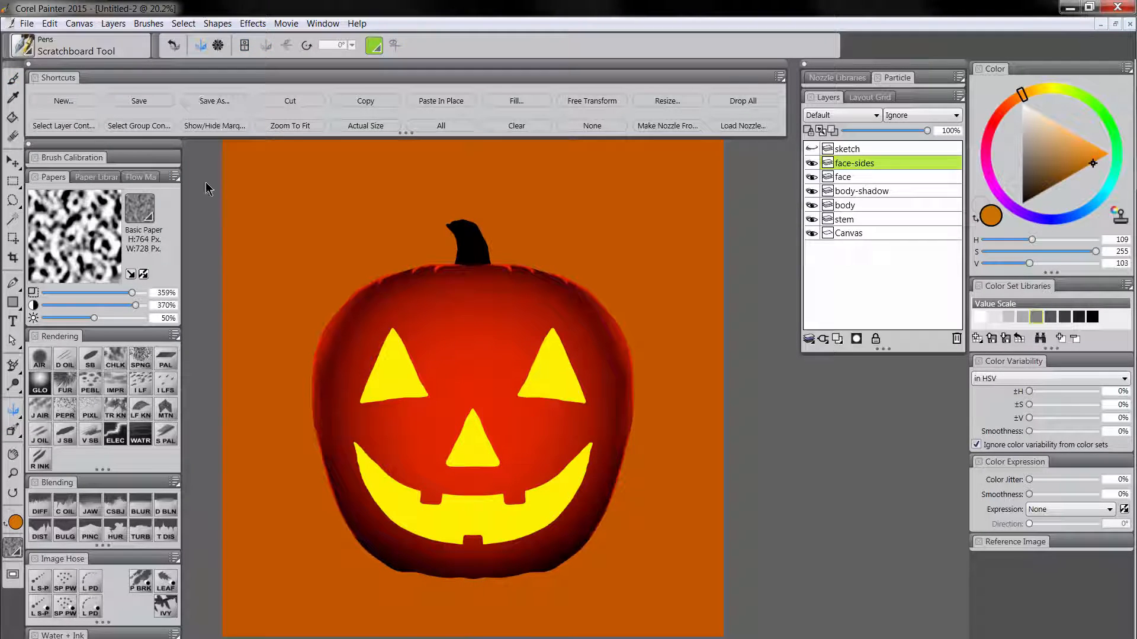
click(15, 432)
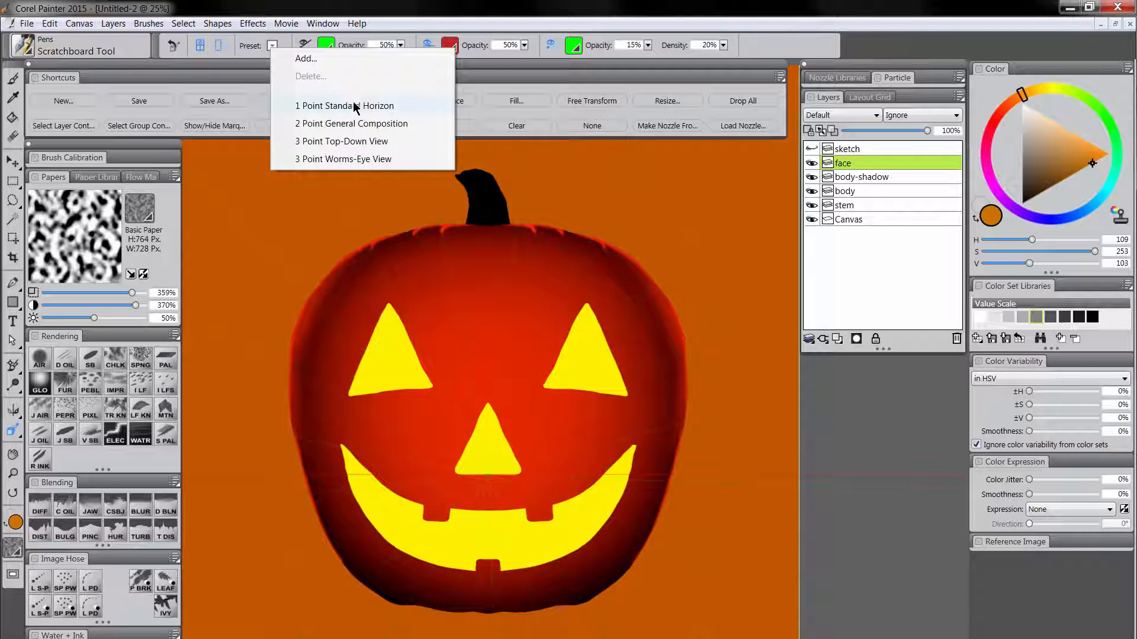
click(332, 111)
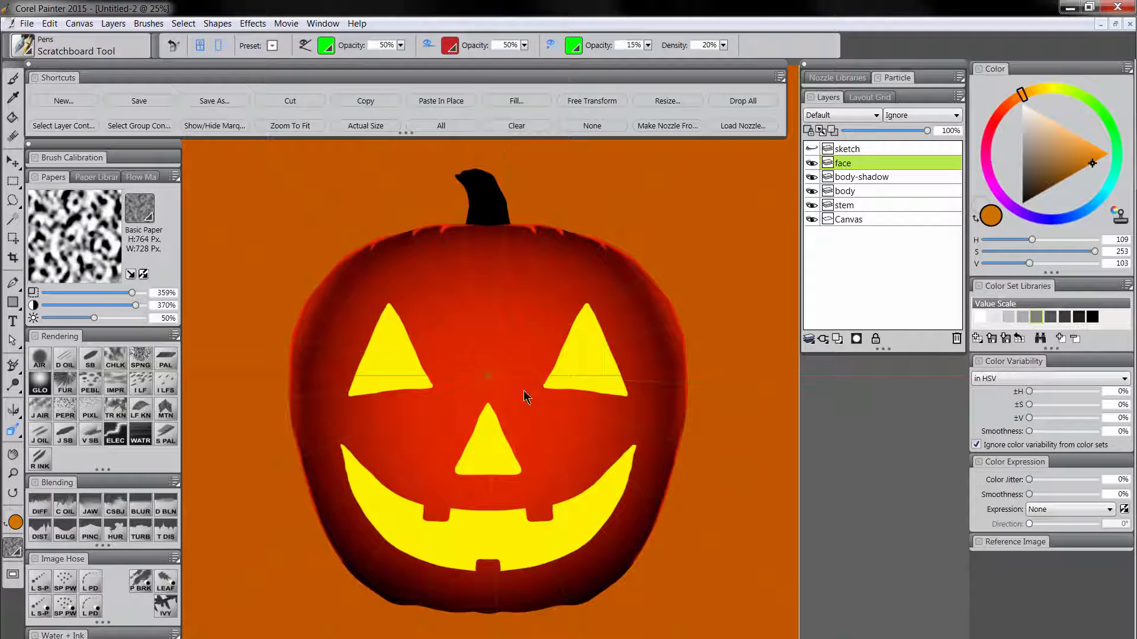
drag(488, 376, 496, 461)
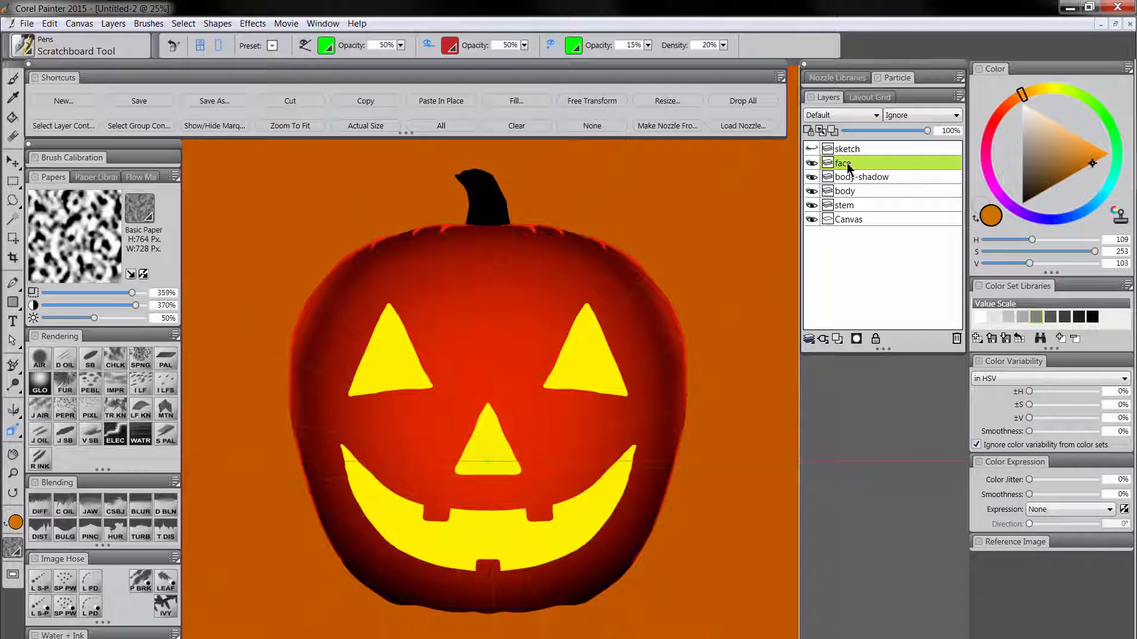
Select the face layer's content, add a layer named face-sides above it, and hide the selection marquee.
click(70, 132)
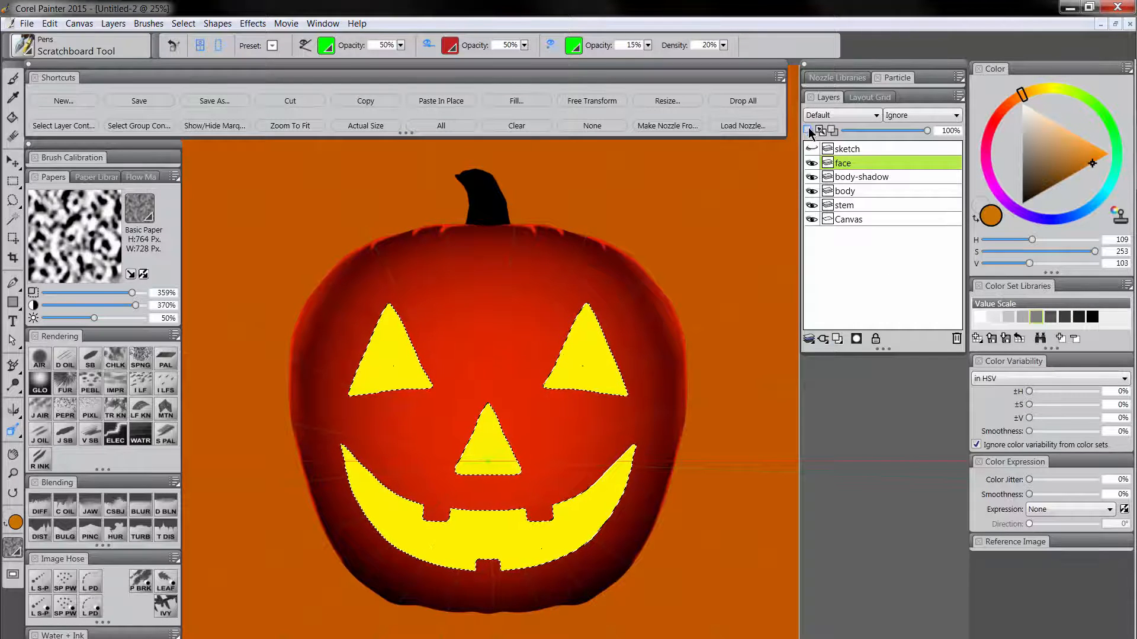
click(837, 339)
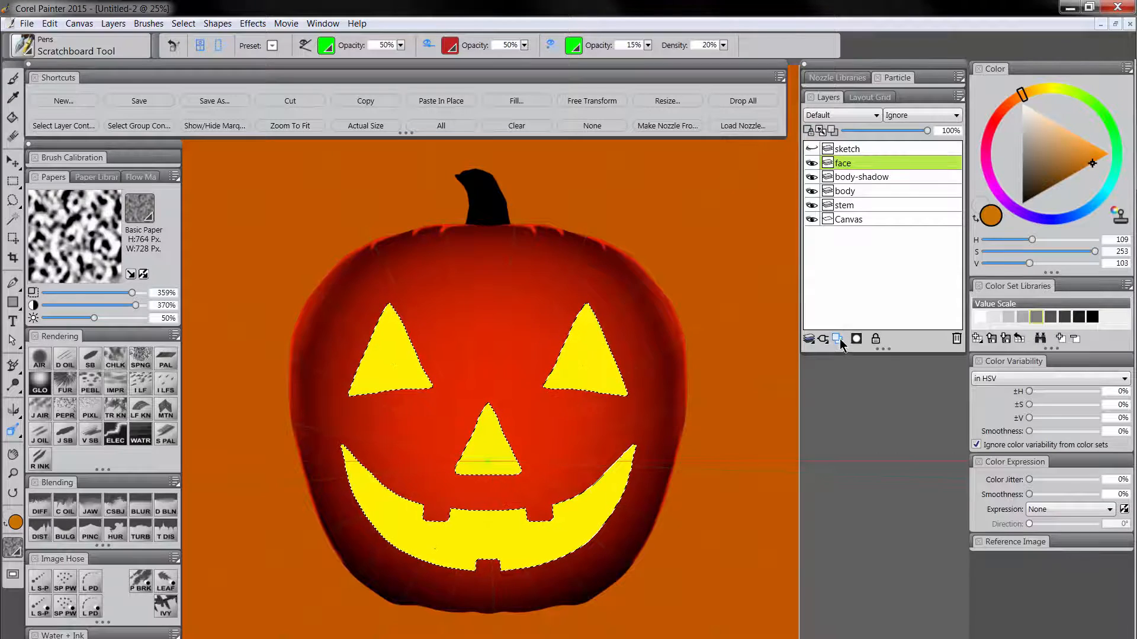
click(837, 339)
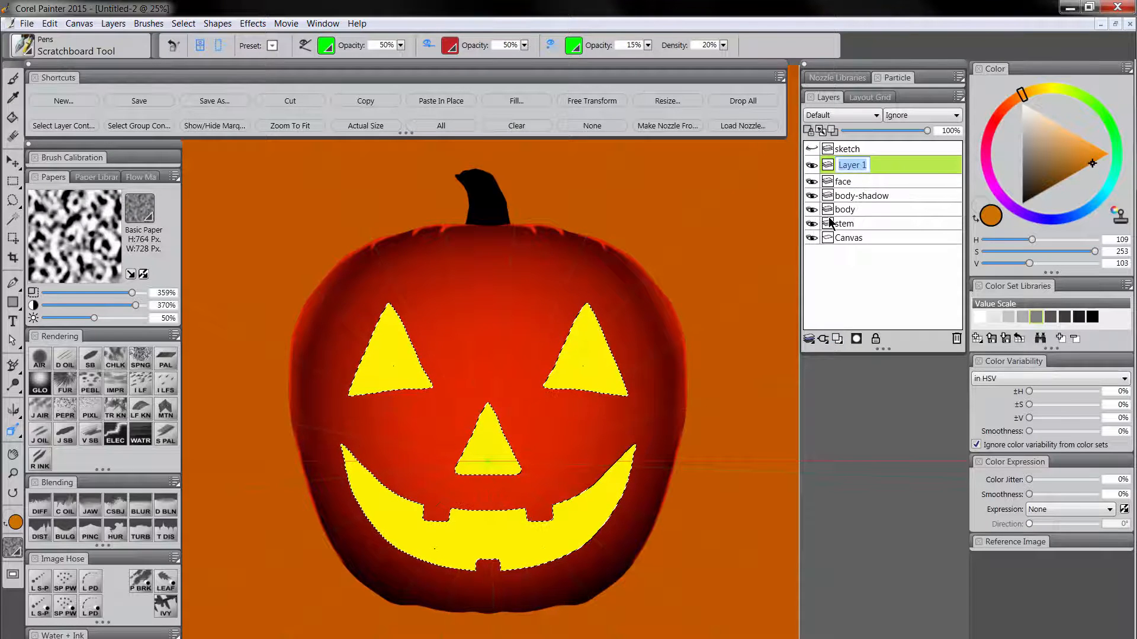
text(face-s)
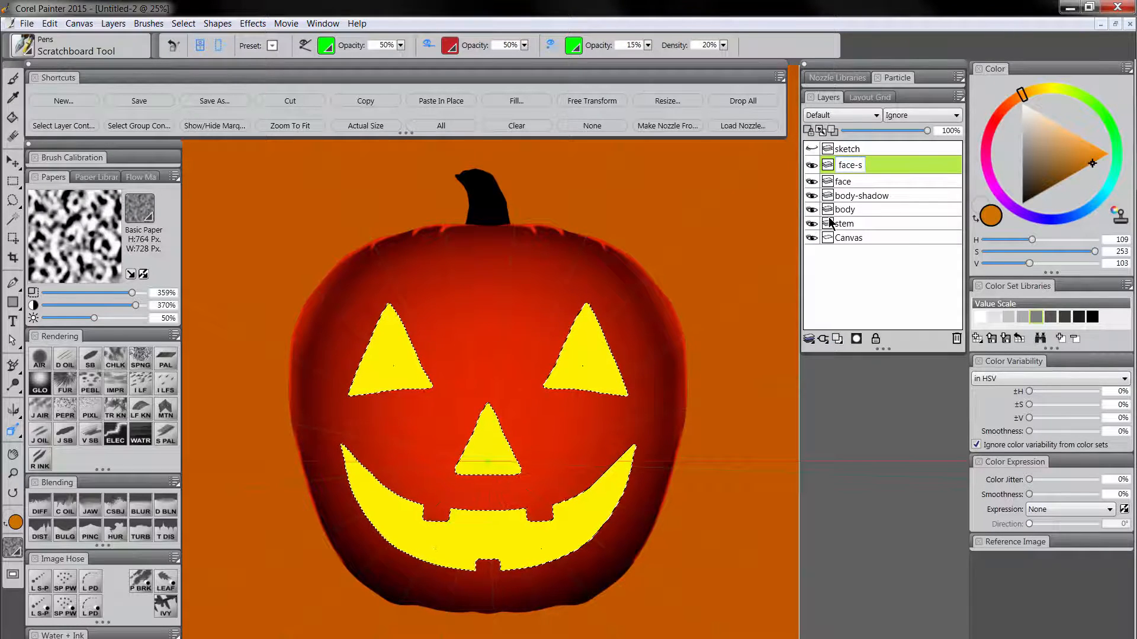
text(ides)
key(Return)
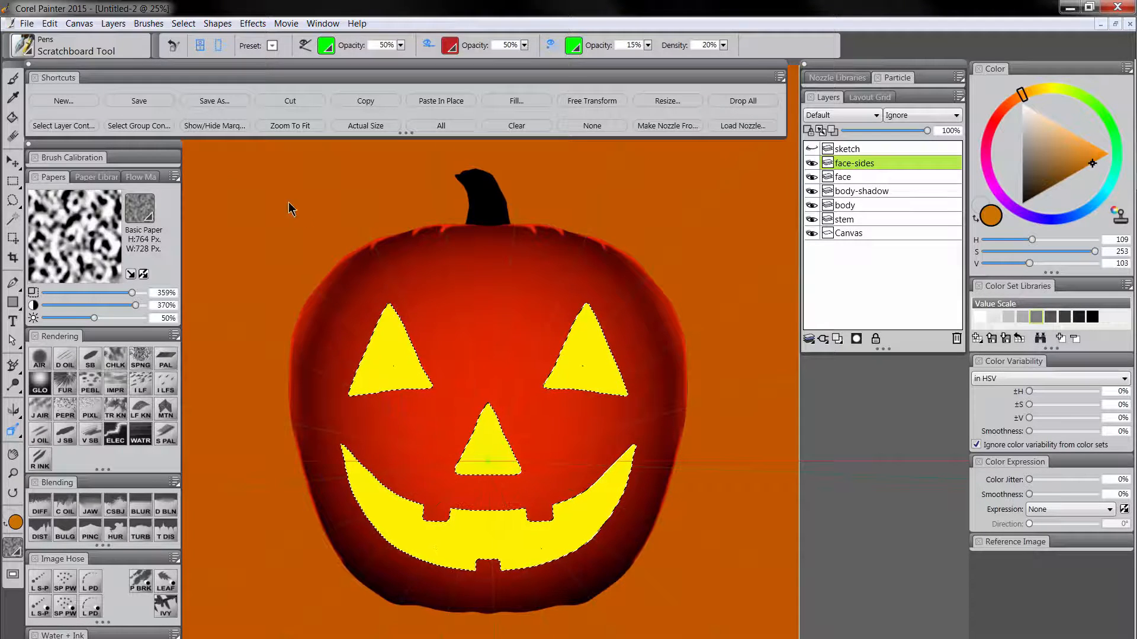
click(204, 126)
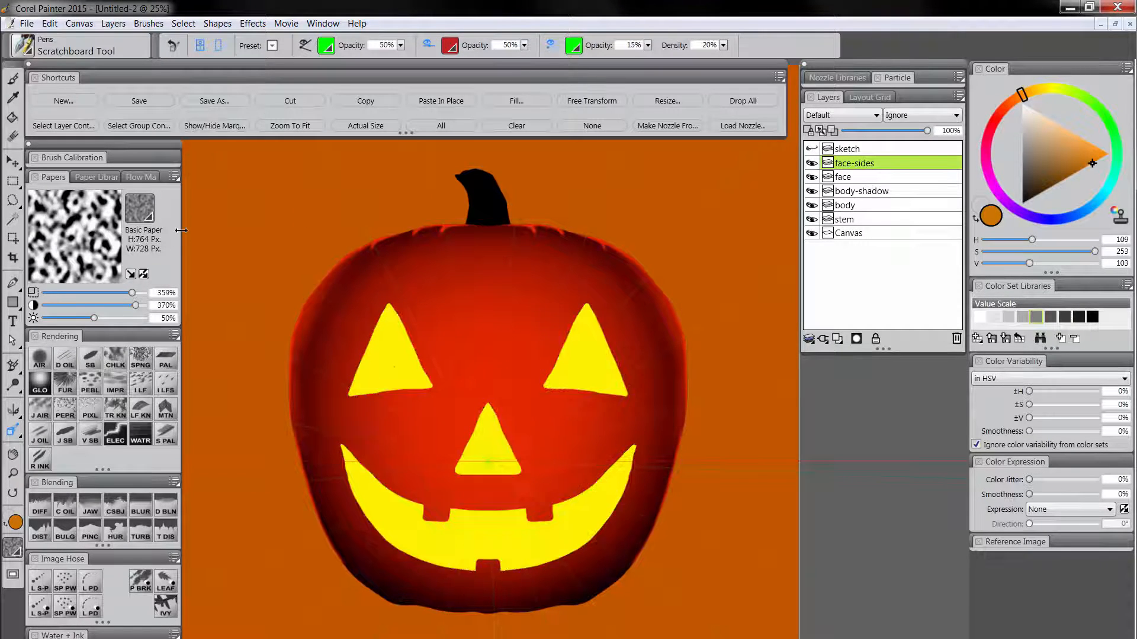
Paint a dark orange ledge across the bottom of the nose with the Scratchboard Tool at size 39.4.
click(99, 355)
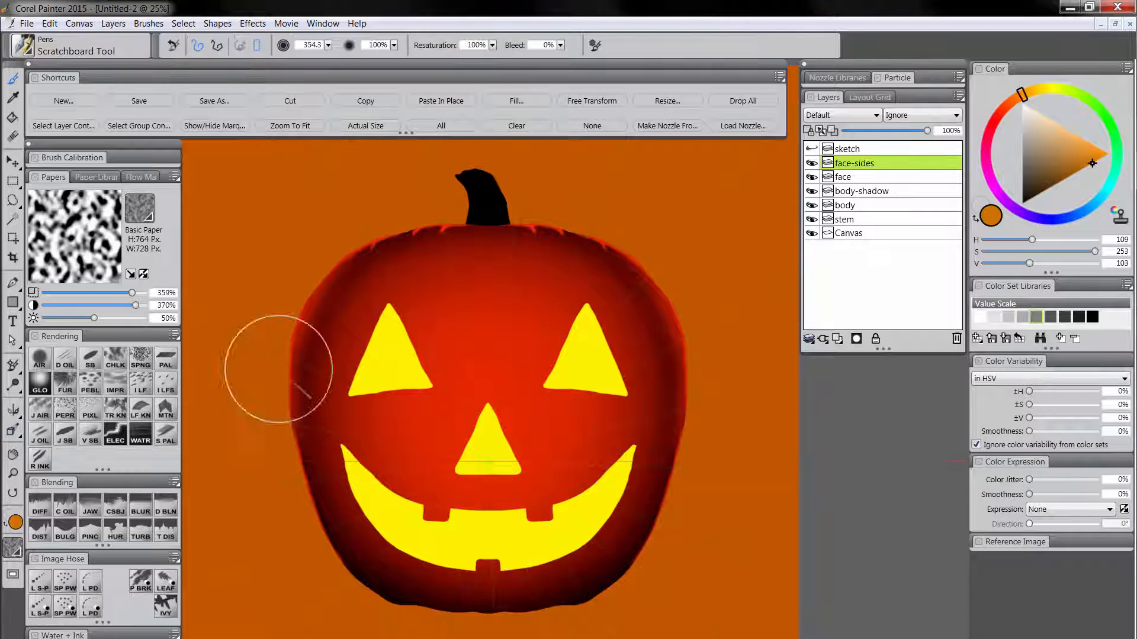
drag(509, 416, 510, 423)
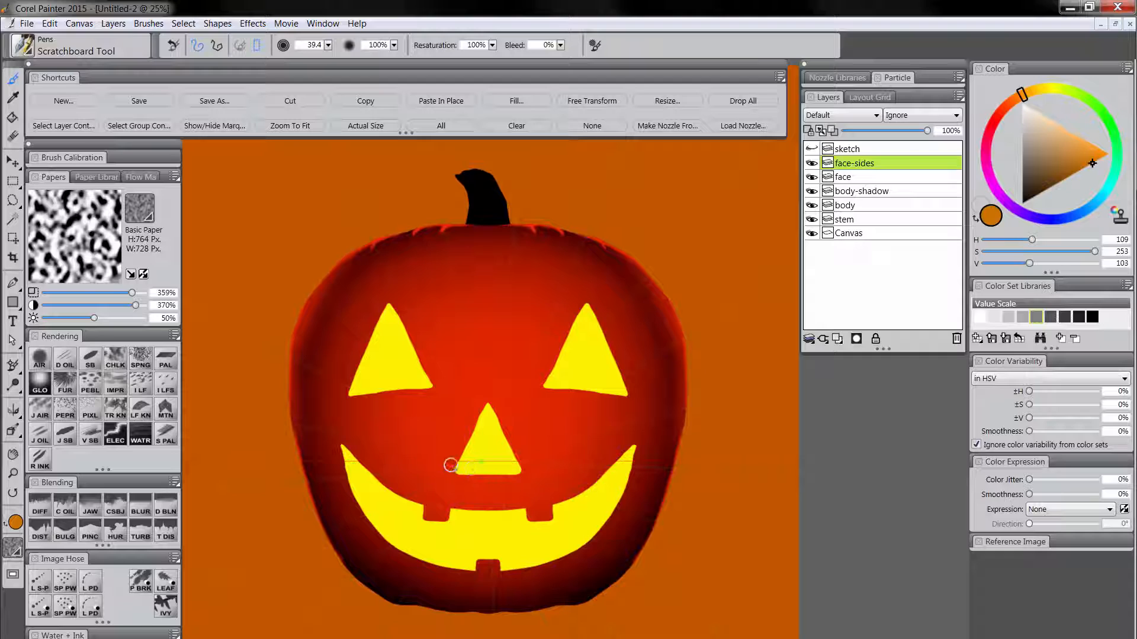
drag(450, 465, 542, 473)
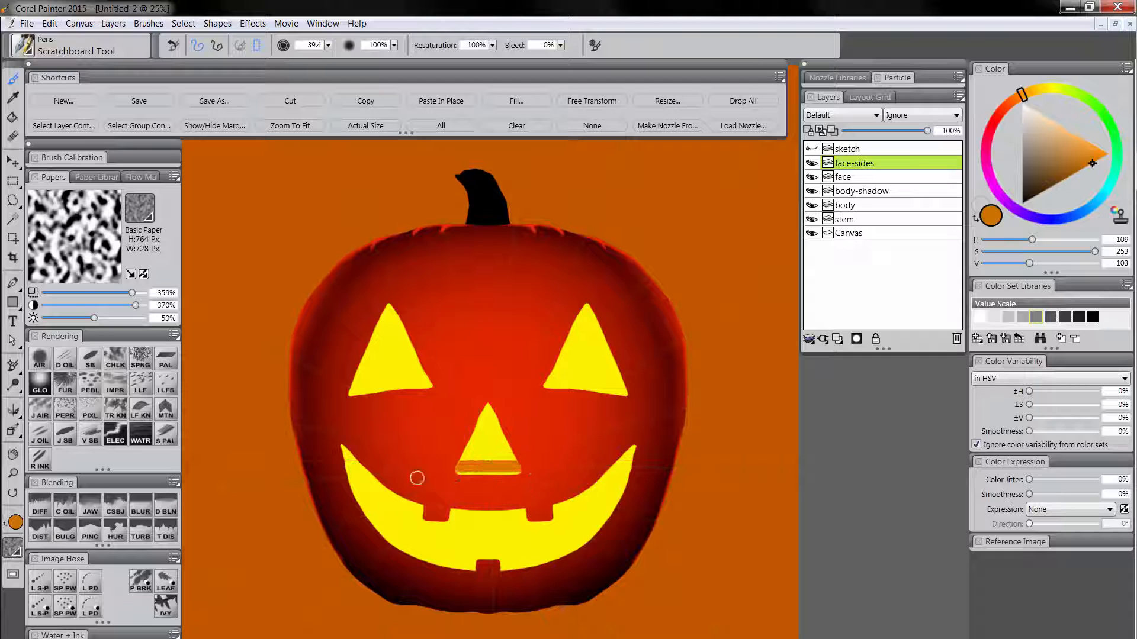
drag(468, 475, 550, 480)
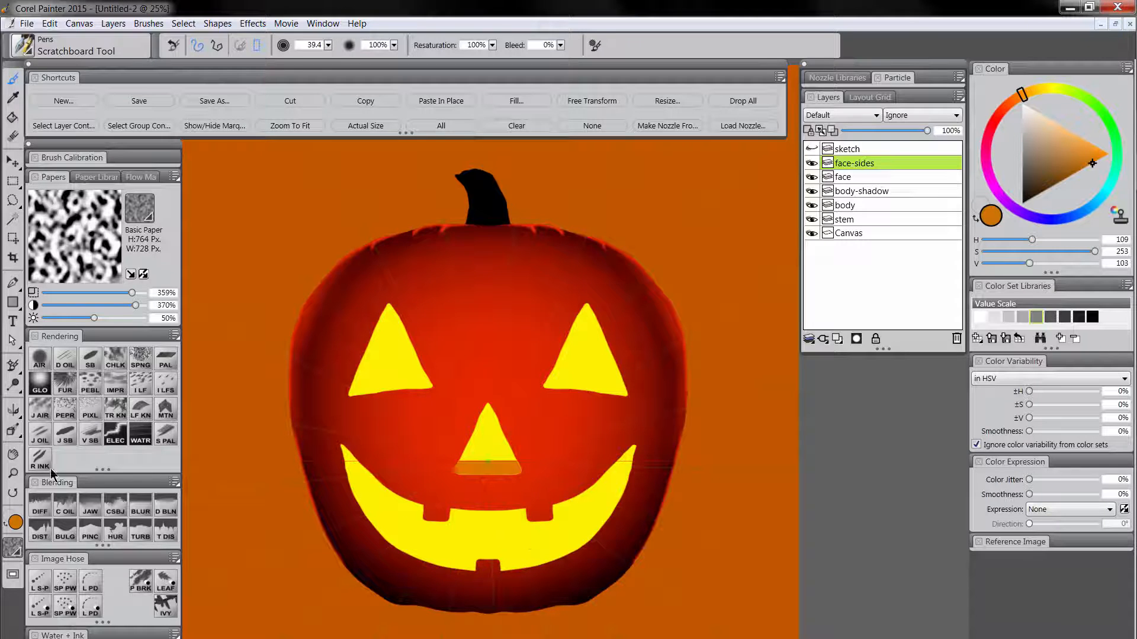
Paint dark orange depth on the inner sides of the two upper teeth and around the lower tooth with the Scratchboard Tool at size 10.8.
key(m)
click(507, 532)
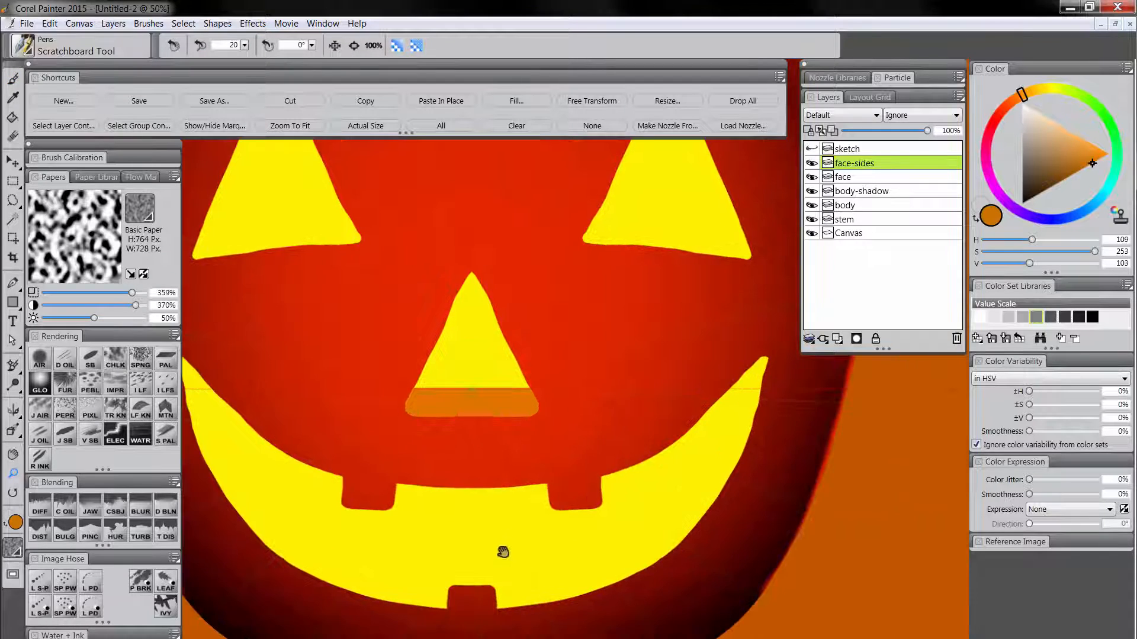
drag(503, 550, 512, 477)
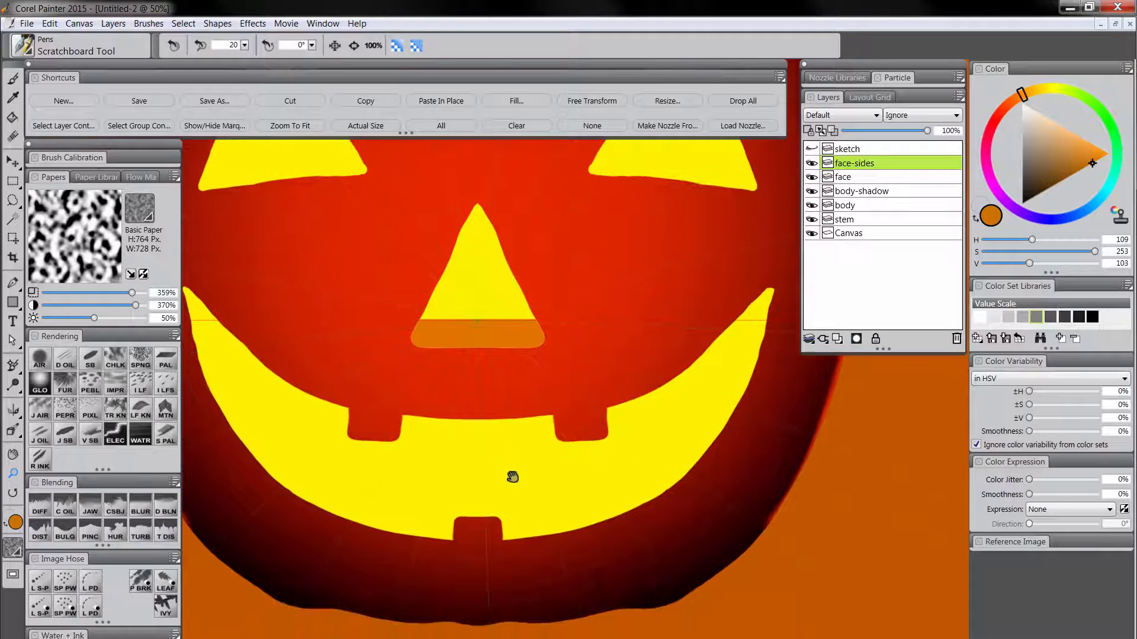
click(90, 361)
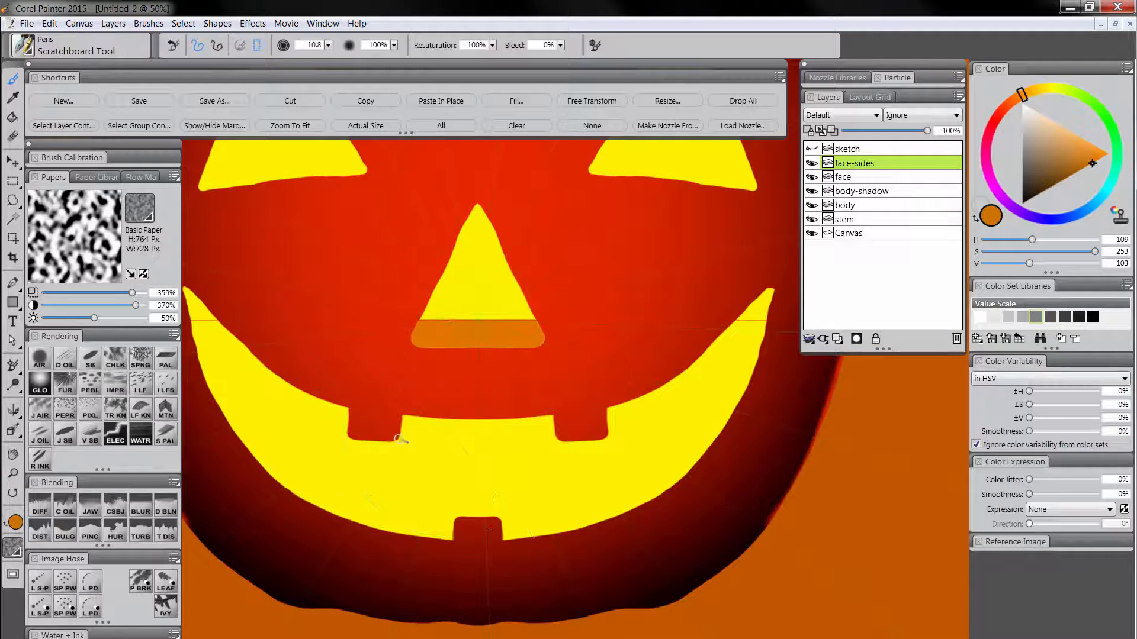
drag(401, 440, 413, 418)
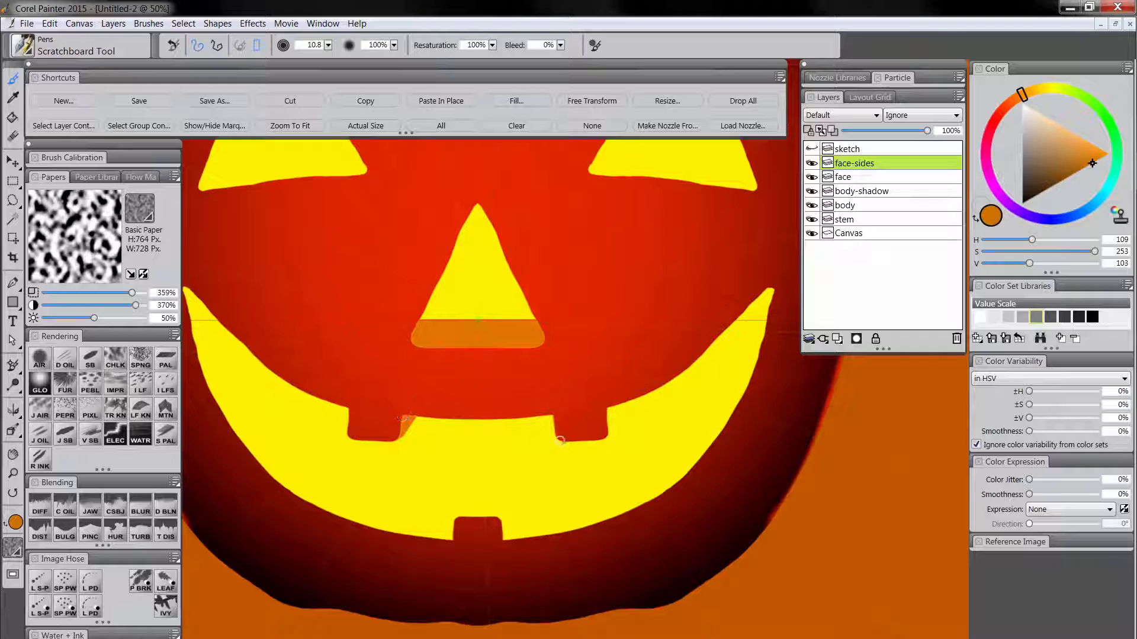
mouse_move(557, 437)
mouse_down()
mouse_move(526, 398)
mouse_move(564, 420)
mouse_up()
drag(479, 509, 530, 502)
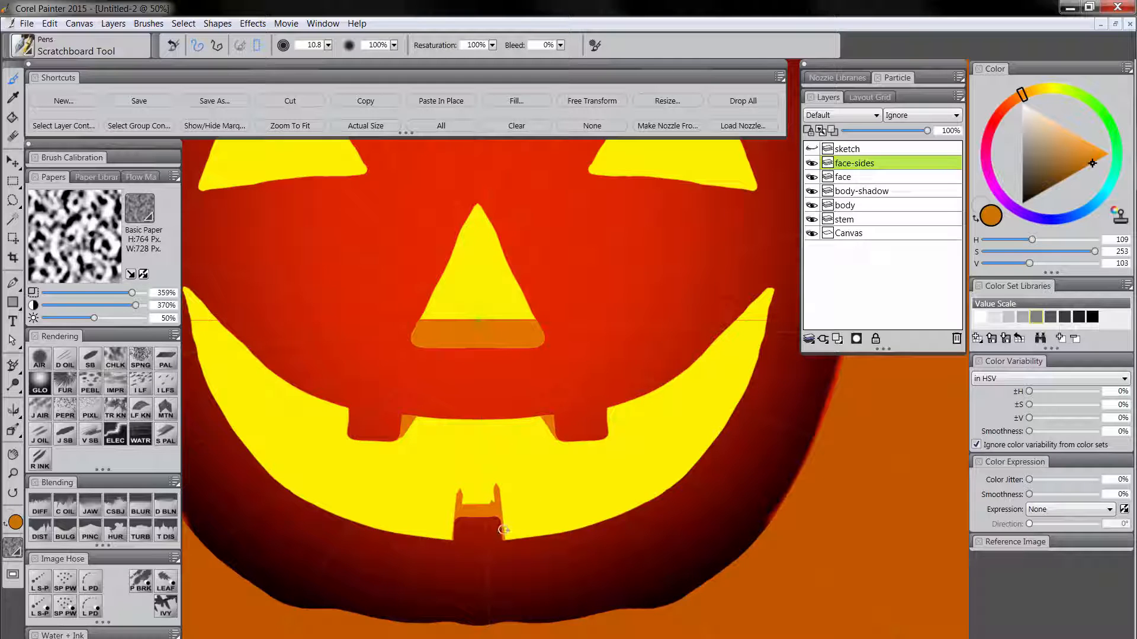
Erase the excess orange above and beside the lower tooth, reduce the Eraser to size 6.3, and return to the Scratchboard Tool.
key(n)
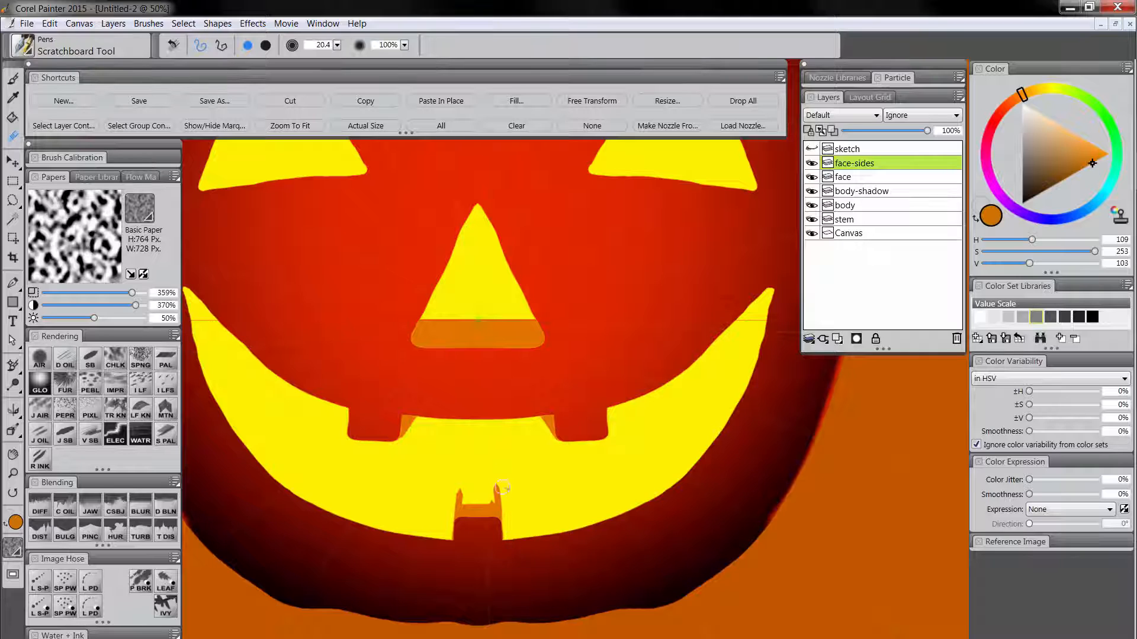
drag(456, 504, 526, 500)
key(ctrl+z)
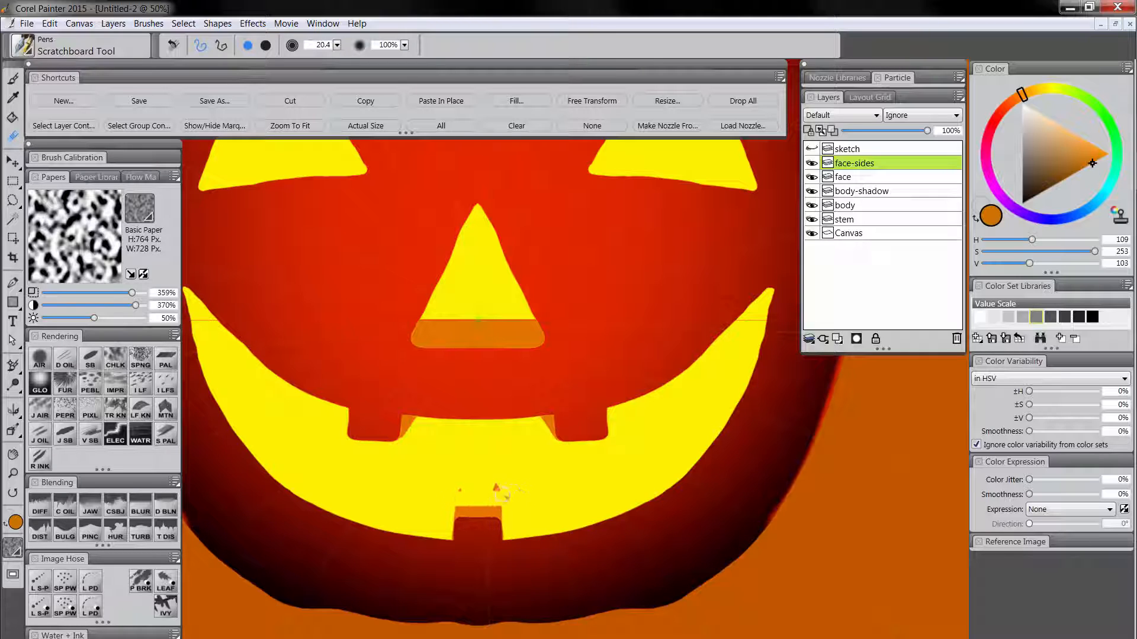
drag(525, 388, 563, 502)
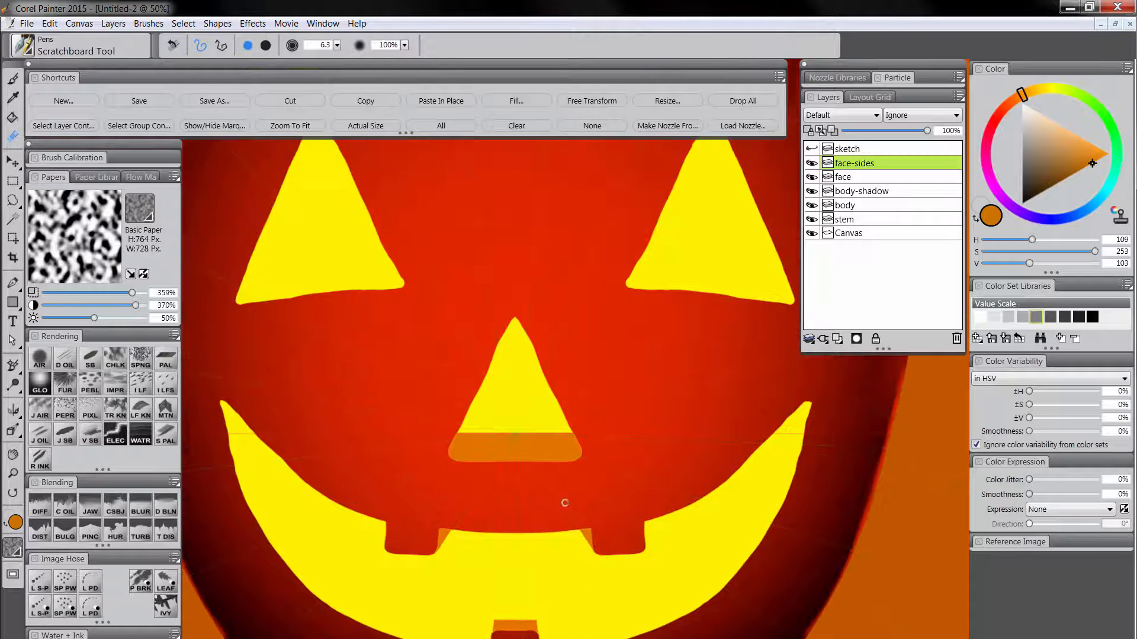
drag(557, 355, 543, 447)
key(bracketleft)
key(bracketleft)
key(bracketleft)
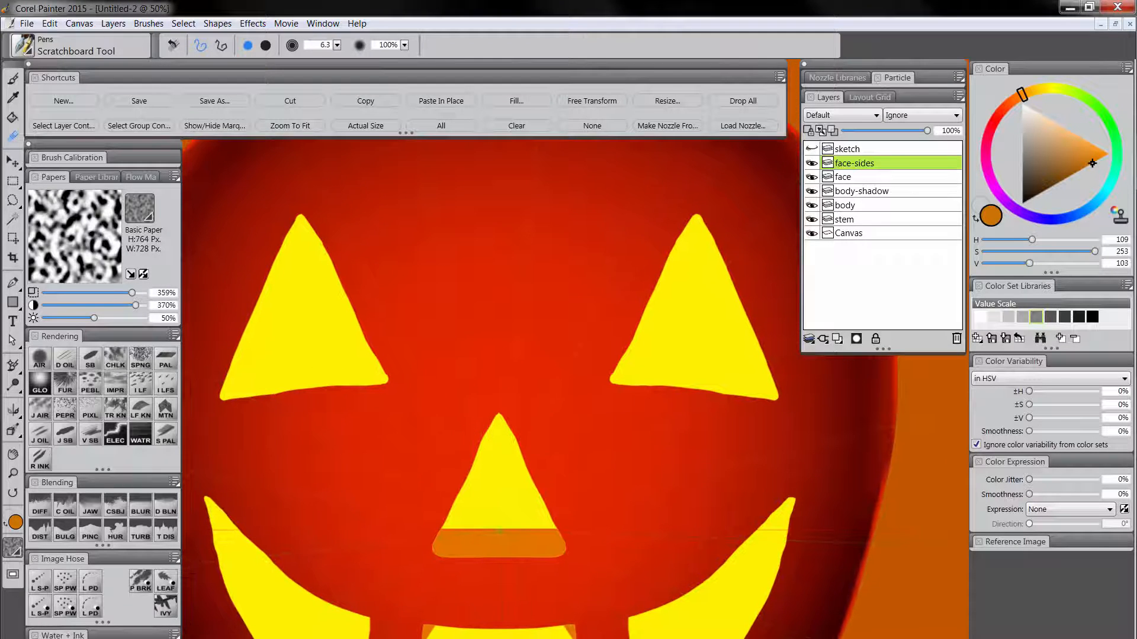
key(b)
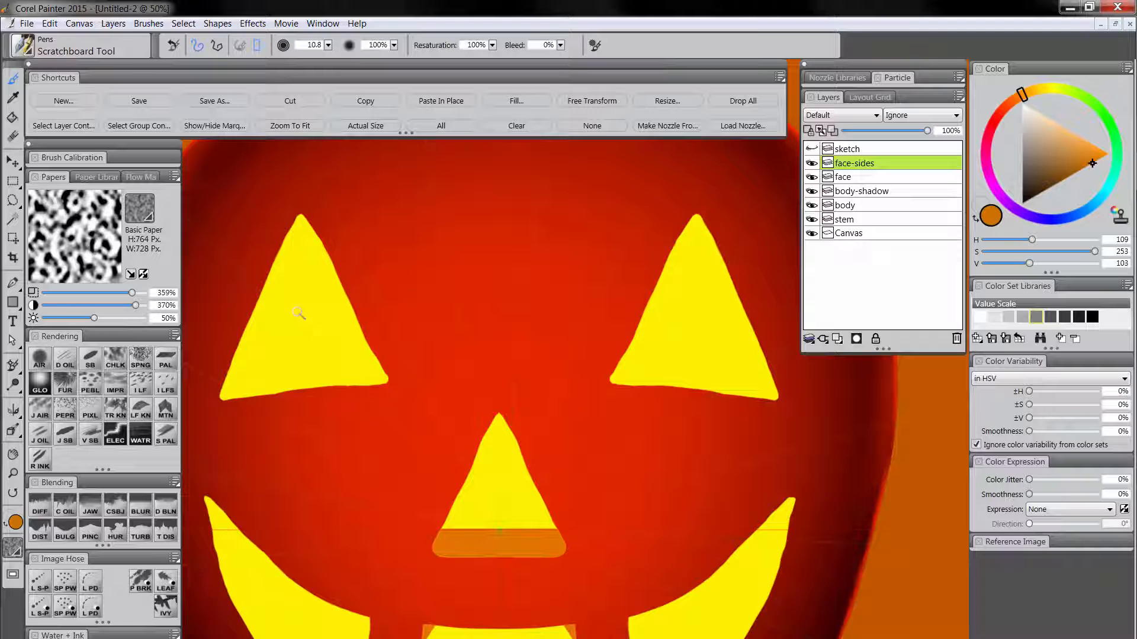
Hide the perspective guides and show the whole pumpkin face at 25% zoom.
click(14, 432)
click(201, 45)
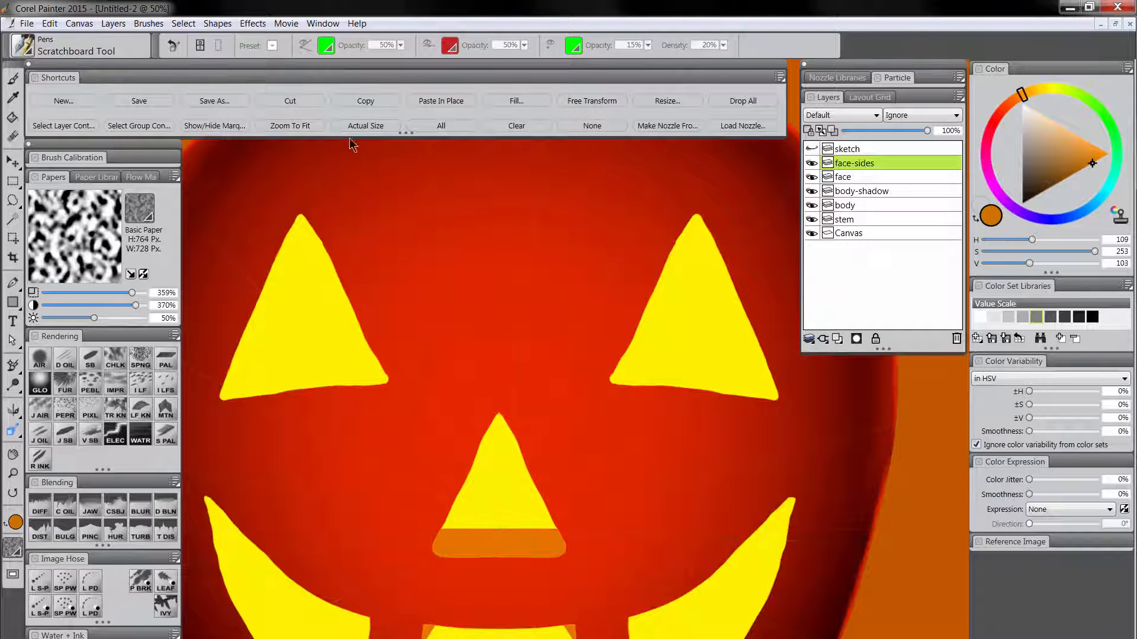
click(14, 475)
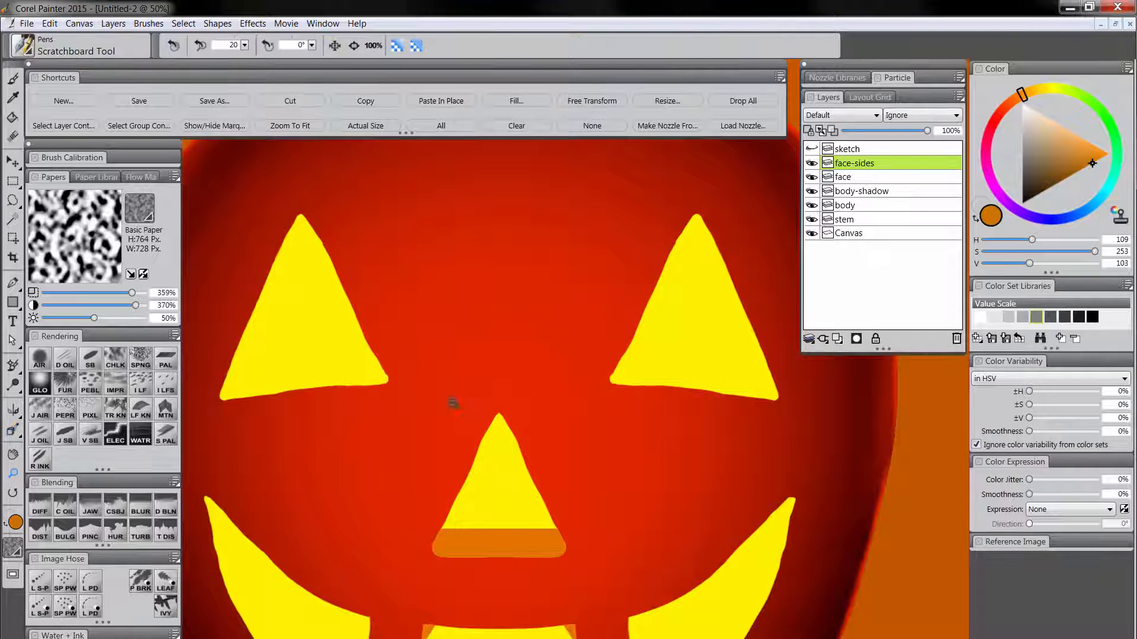
alt+click(477, 410)
drag(503, 482, 492, 451)
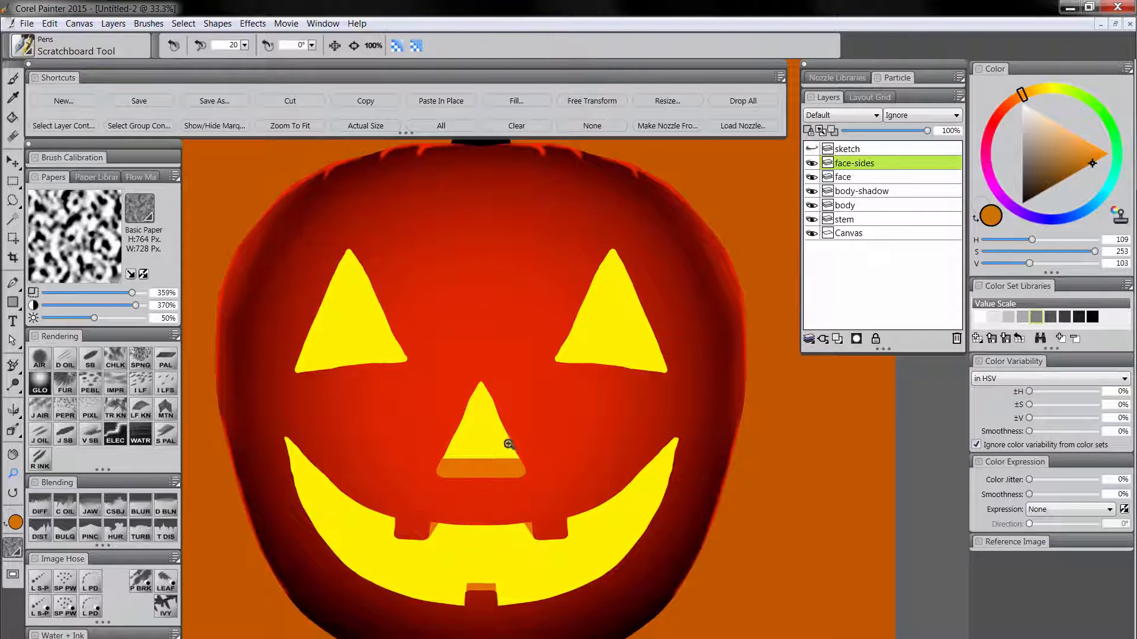
alt+click(508, 443)
Paint dark orange inner sides along the outer edges of both eyes with the Scratchboard Tool at size 54.4.
click(91, 360)
mouse_move(384, 245)
mouse_down()
mouse_move(360, 335)
mouse_move(357, 321)
mouse_up()
drag(401, 227, 366, 330)
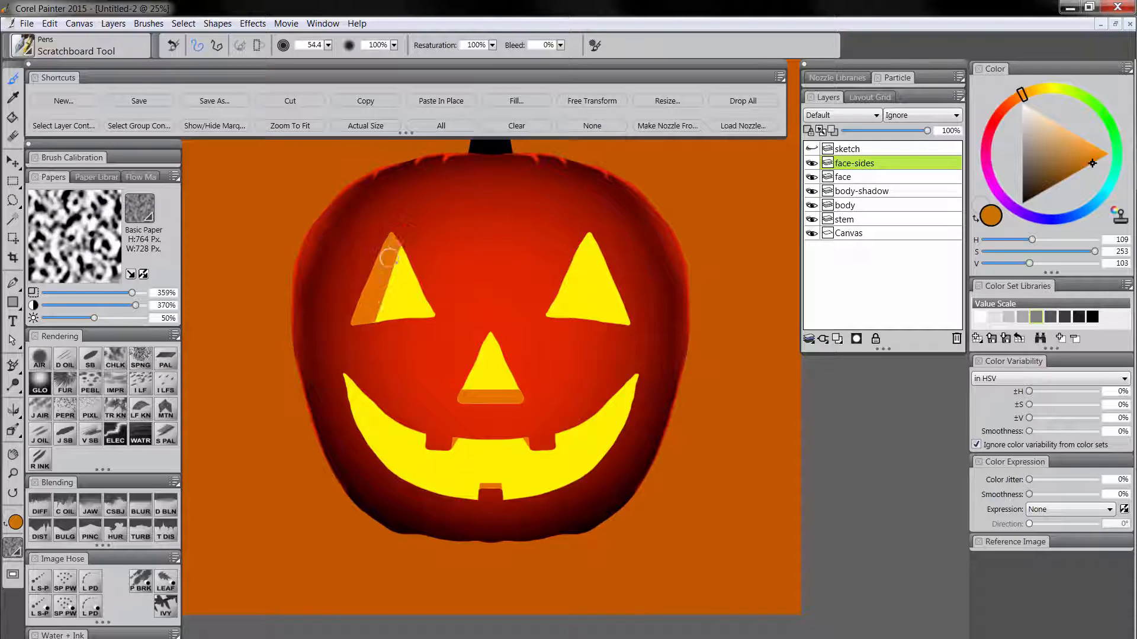
drag(392, 256, 369, 310)
drag(401, 236, 365, 330)
drag(592, 226, 626, 325)
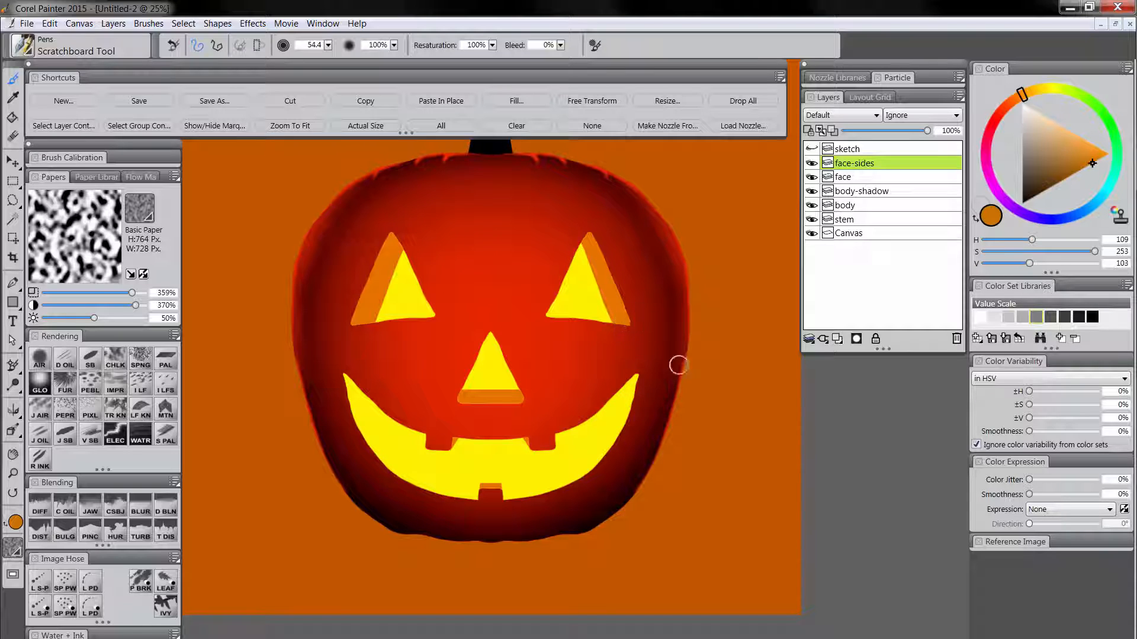
drag(591, 238, 610, 323)
Reshape the yellow-facing edges of both eyes' orange sides and the nose ledge with the Pinch brush at size 88.5.
click(91, 533)
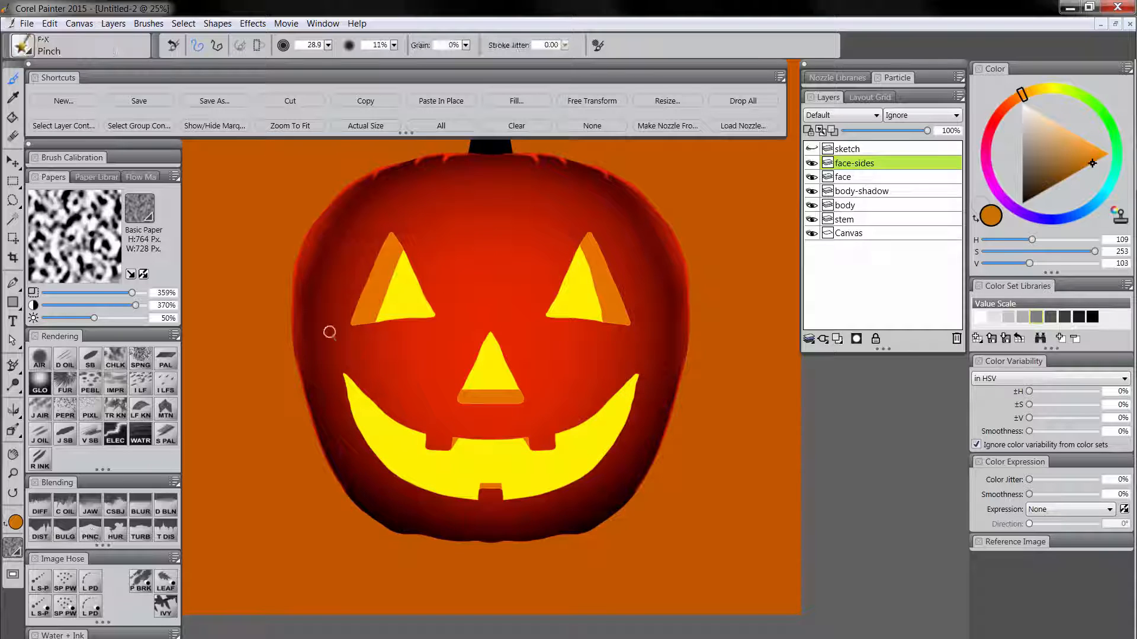
mouse_move(388, 278)
ctrl+alt+mouse_down()
mouse_move(401, 276)
mouse_move(381, 296)
mouse_move(388, 254)
mouse_move(377, 332)
ctrl+alt+mouse_up()
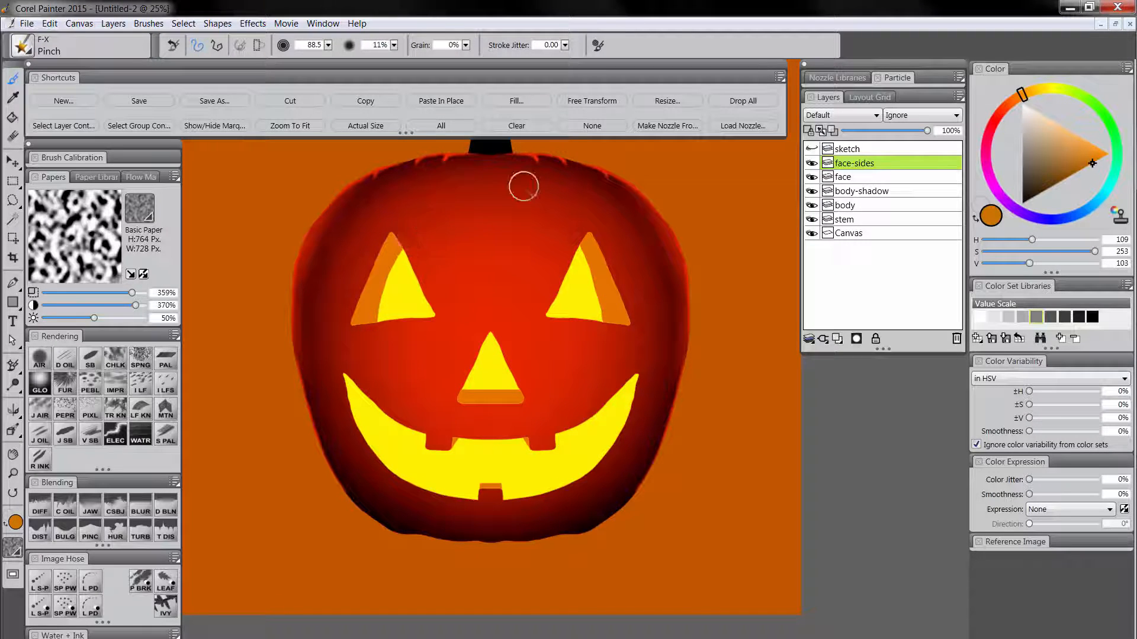
mouse_move(573, 235)
mouse_down()
mouse_move(596, 260)
mouse_move(609, 330)
mouse_up()
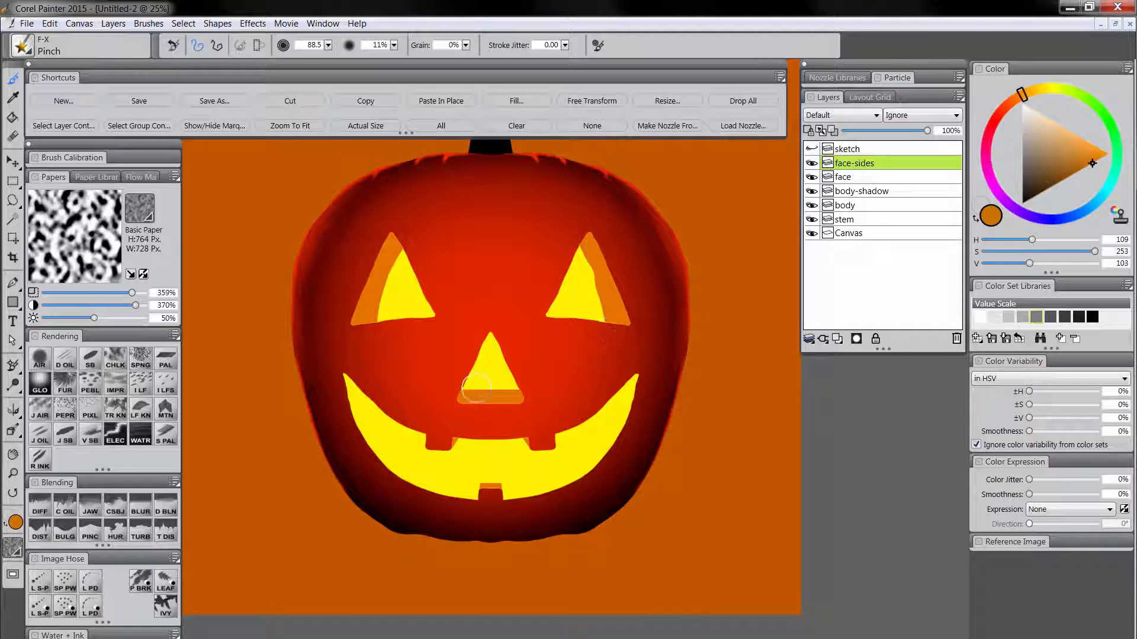
mouse_move(479, 389)
mouse_down()
mouse_move(504, 389)
mouse_move(449, 393)
mouse_up()
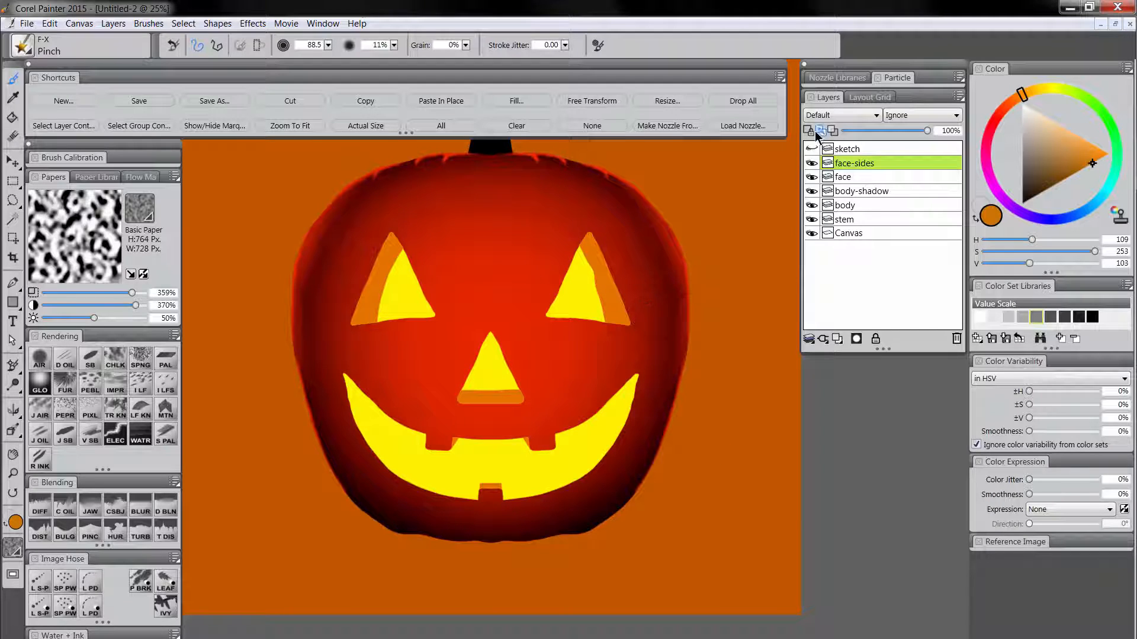
Preserve transparency on the face-sides layer and fill it with the current dark orange at 100% opacity.
click(809, 131)
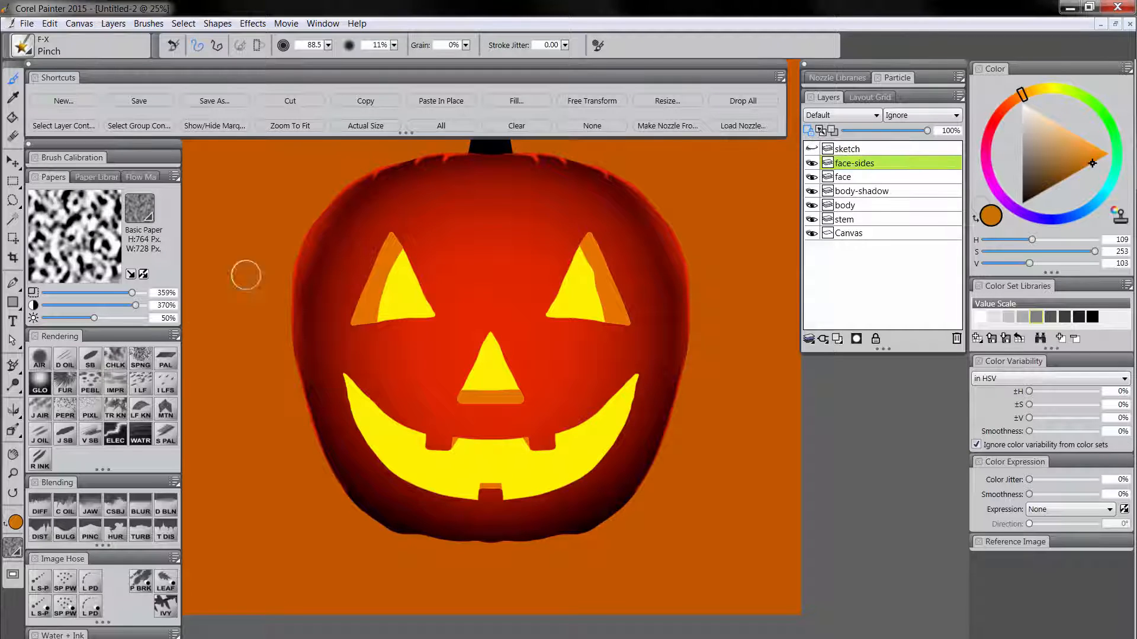
click(522, 101)
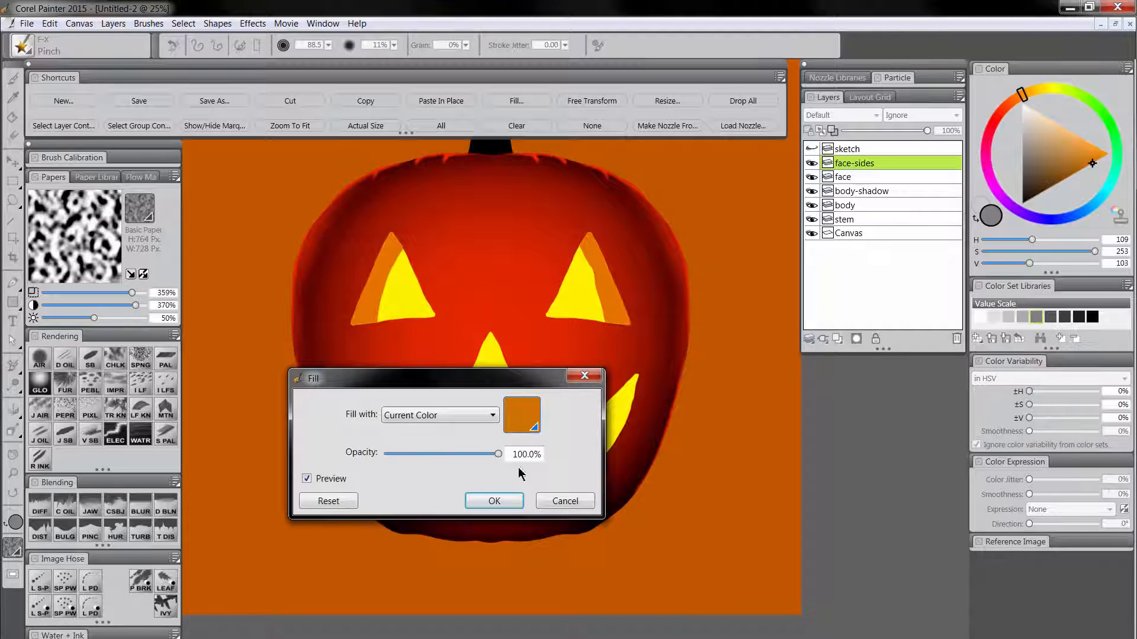
click(491, 501)
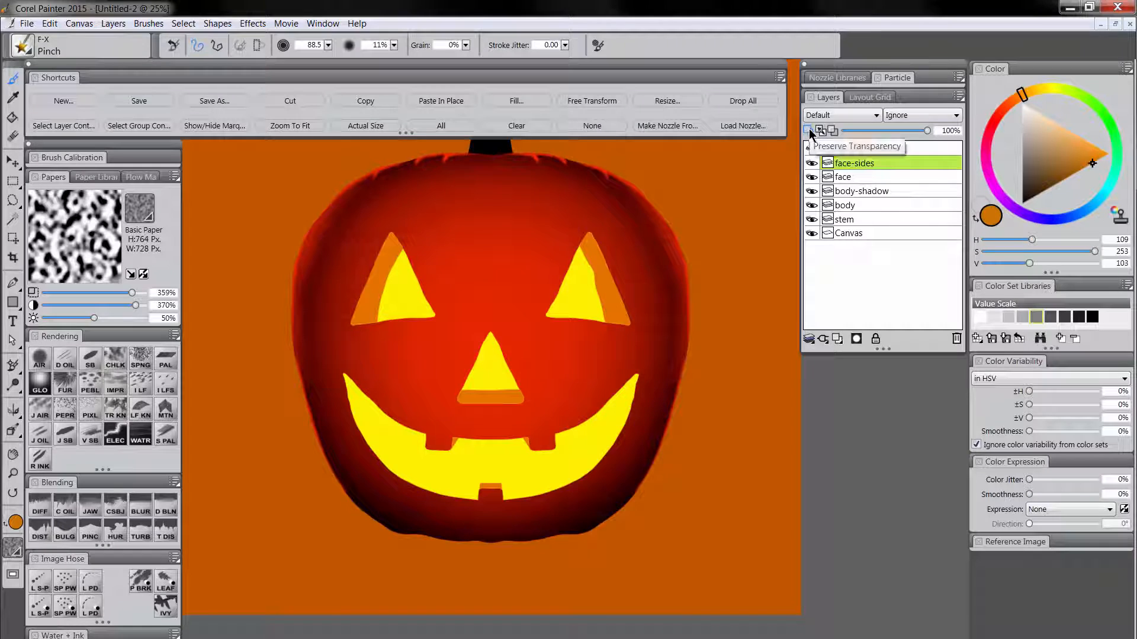
Select the face layer's content, return to the face-sides layer, and hide the selection marquee.
click(852, 176)
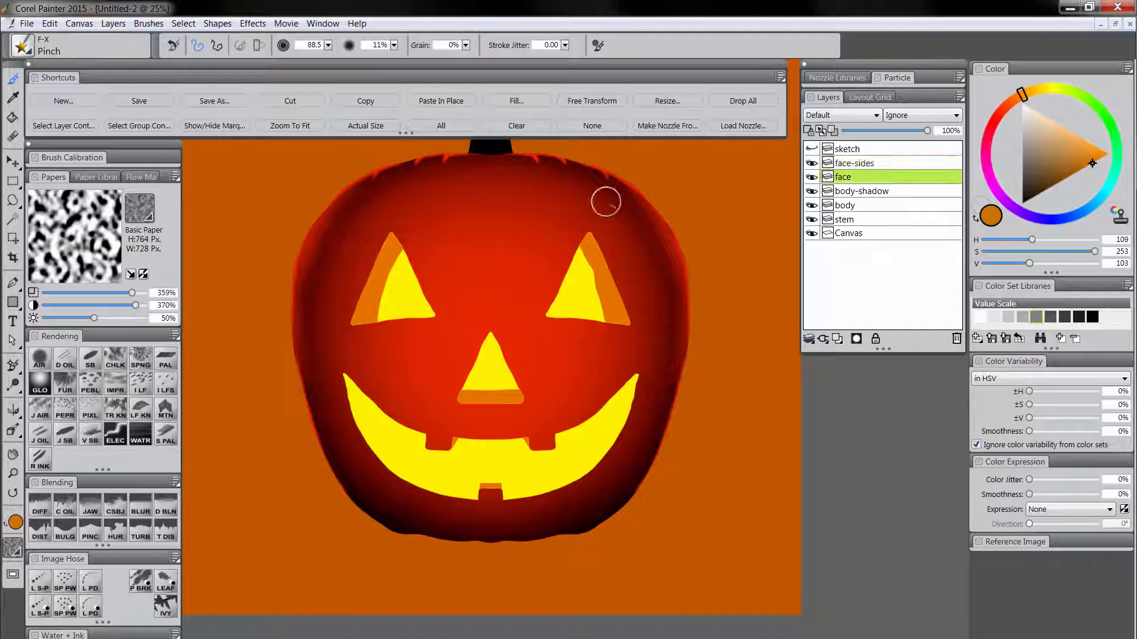
click(86, 126)
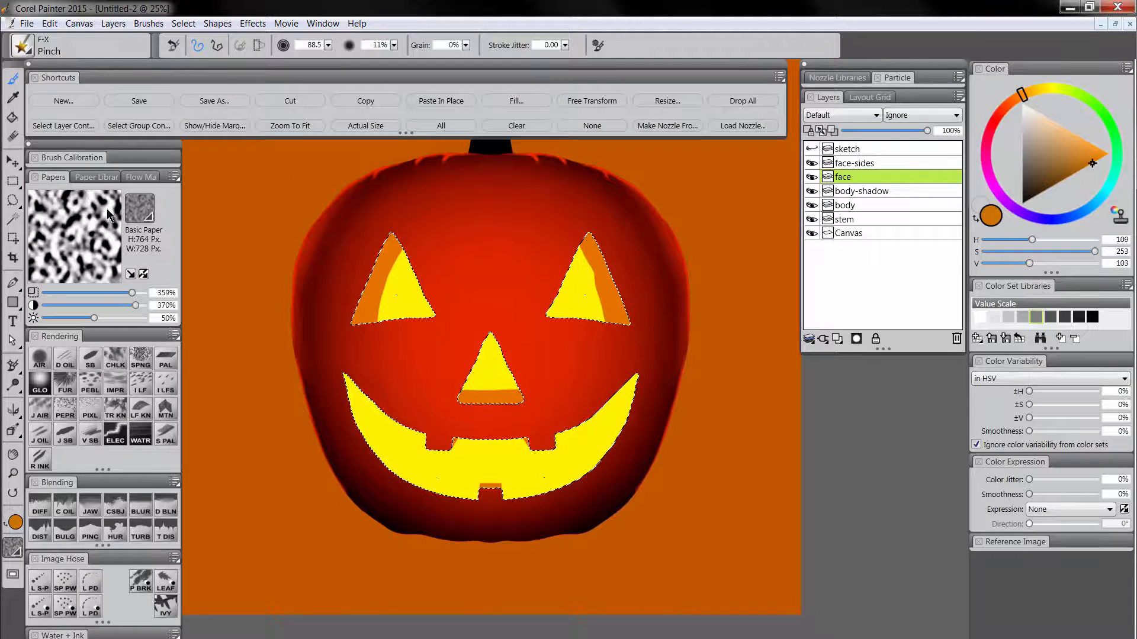
click(863, 164)
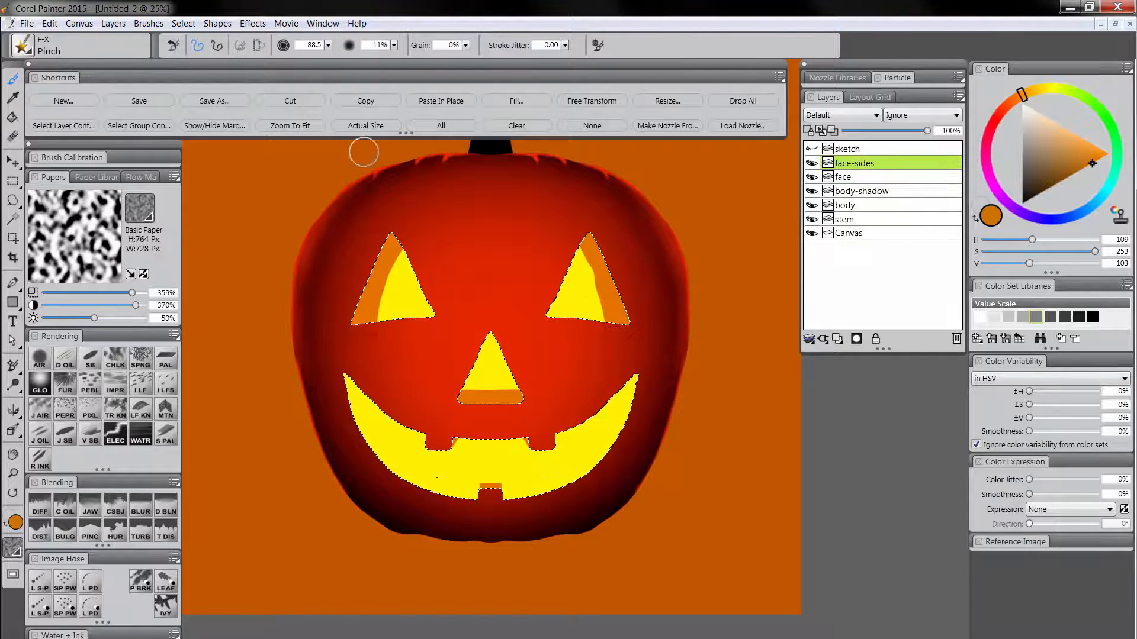
click(211, 129)
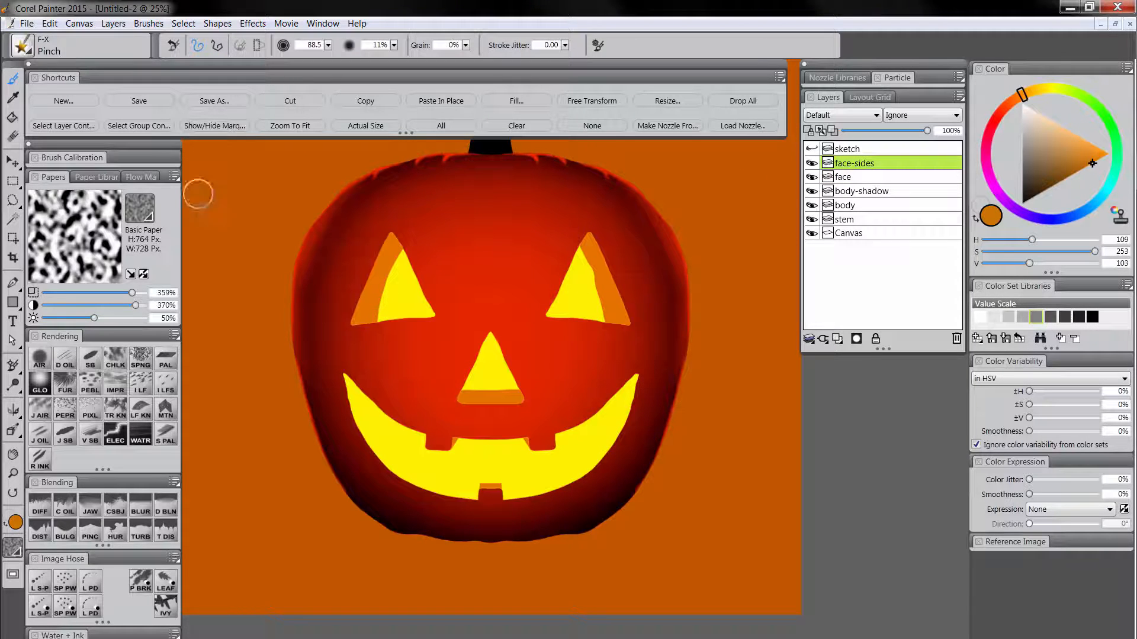
Paint a dark orange ledge along the mouth's lower edge on both sides of the lower tooth with the Scratchboard Tool.
click(90, 358)
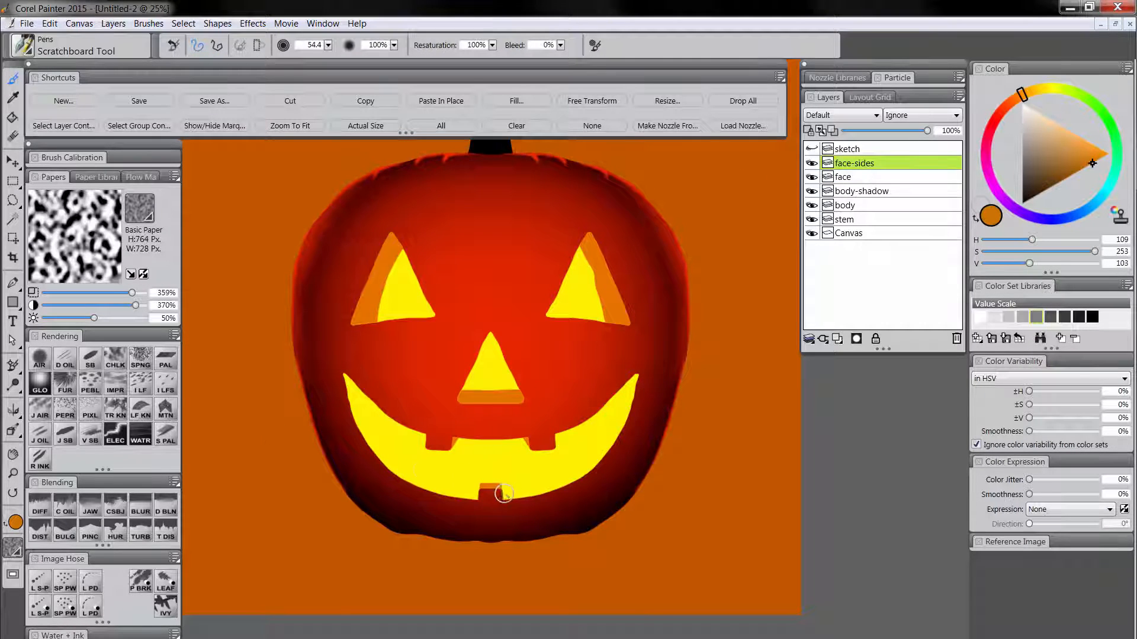
mouse_move(495, 495)
mouse_down()
mouse_move(601, 468)
mouse_move(557, 490)
mouse_move(616, 443)
mouse_move(638, 378)
mouse_up()
mouse_move(485, 496)
mouse_down()
mouse_move(405, 481)
mouse_move(360, 438)
mouse_move(343, 377)
mouse_up()
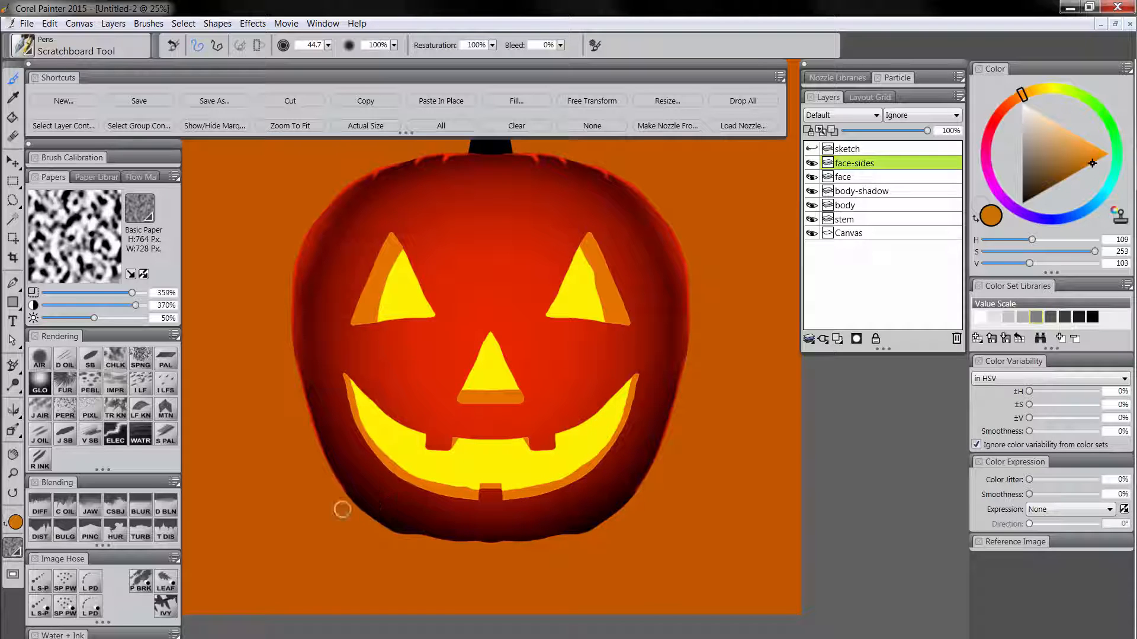
Adjust the mouth ledge with the Pinch brush at size 46.8 and refill the face-sides layer with the current color, preserving transparency.
click(88, 536)
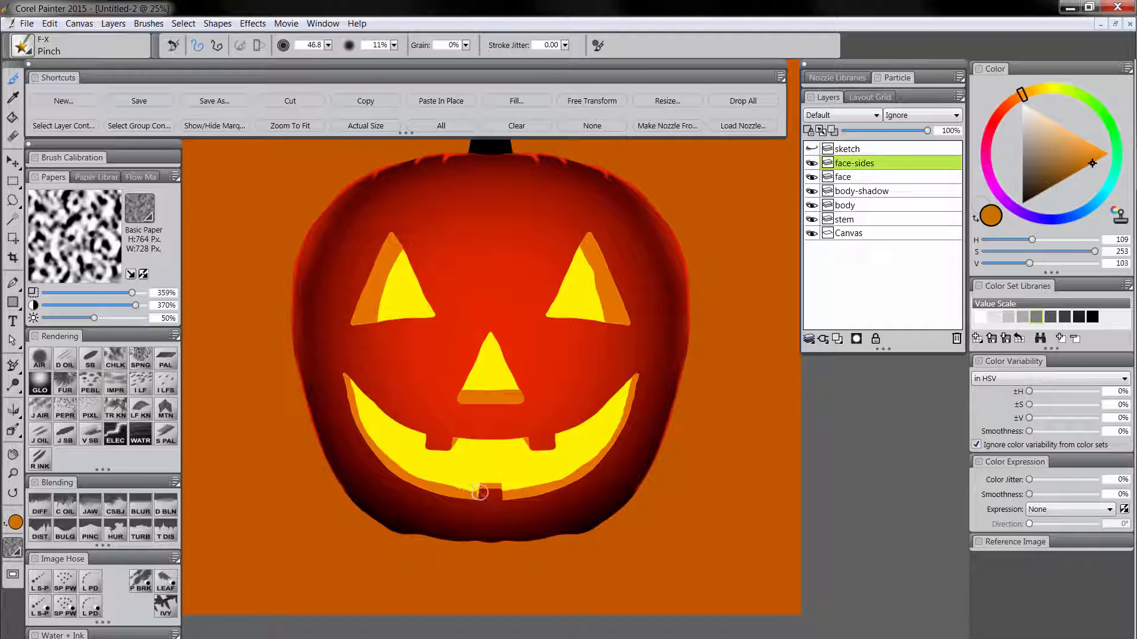
click(483, 493)
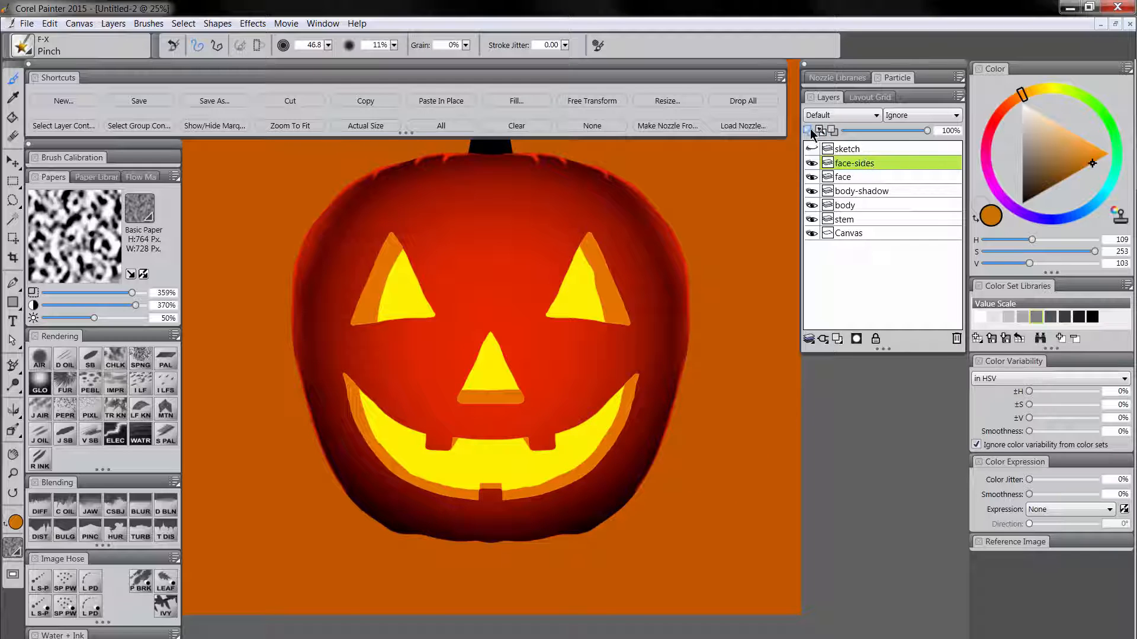
click(516, 101)
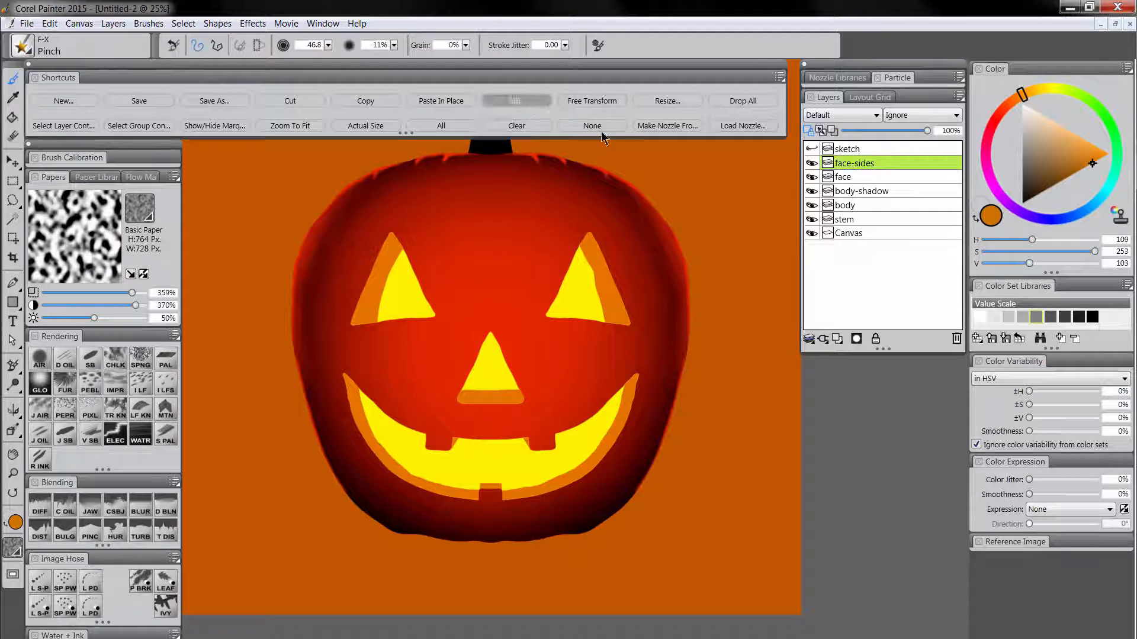
click(499, 502)
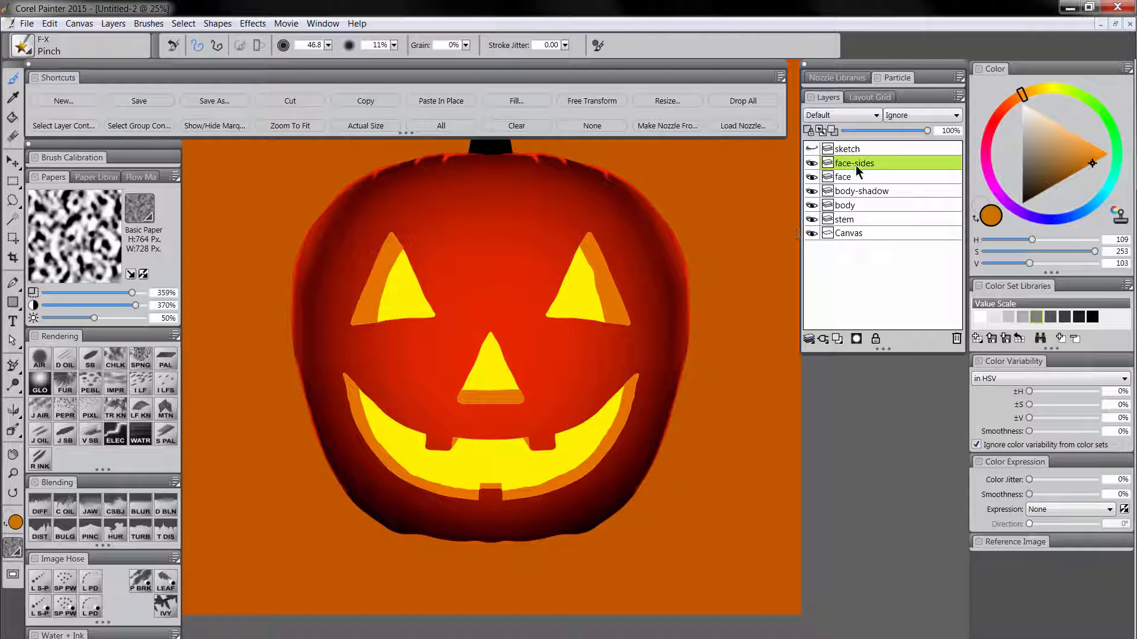
Airbrush a pale yellow glow over the nose and upper middle of the mouth on the transparency-preserved face layer at size 351.2.
drag(629, 445, 623, 508)
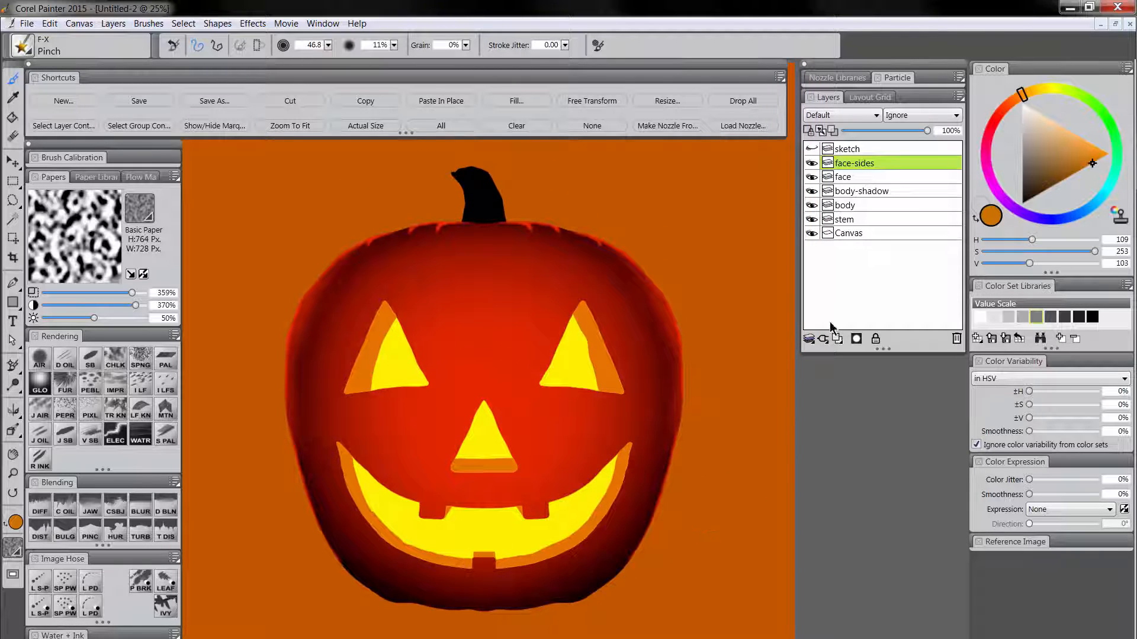
click(860, 177)
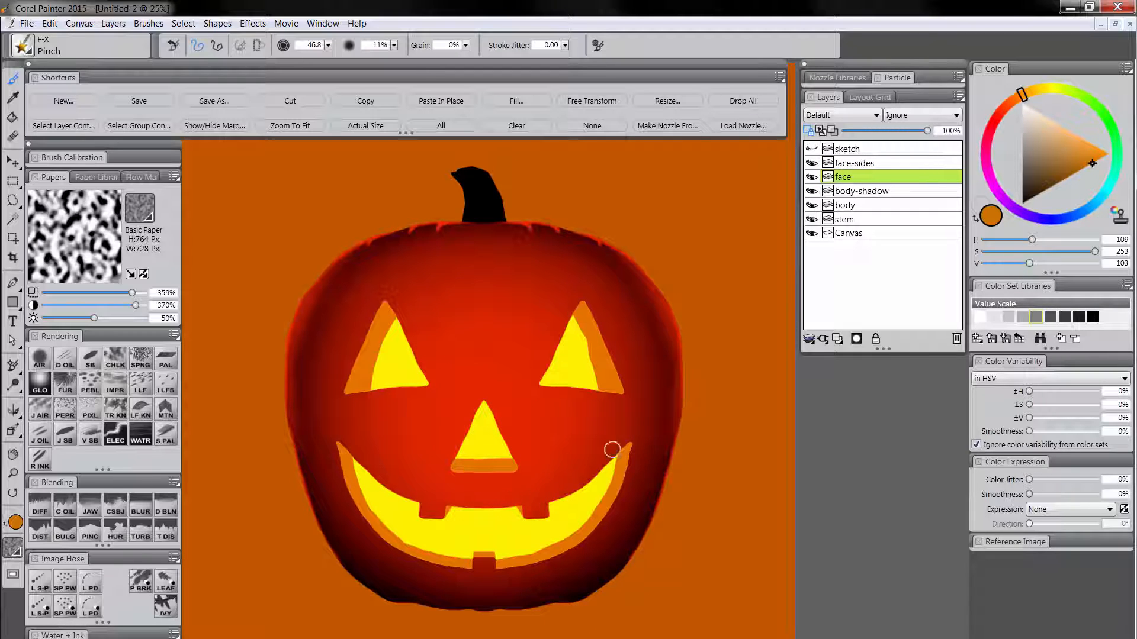
click(41, 360)
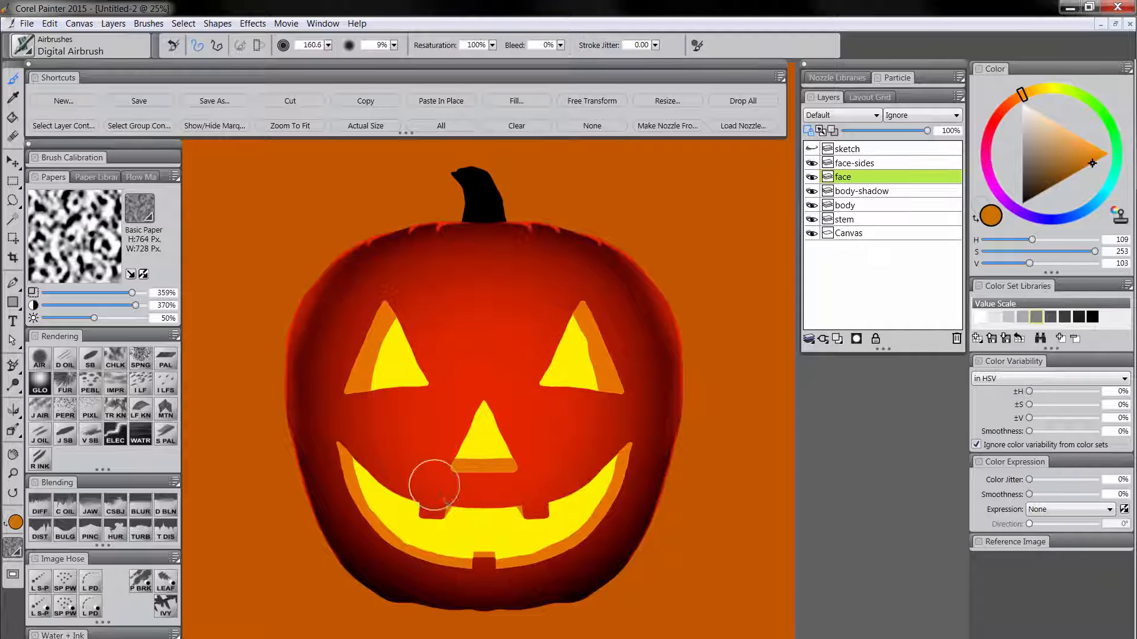
alt+click(489, 522)
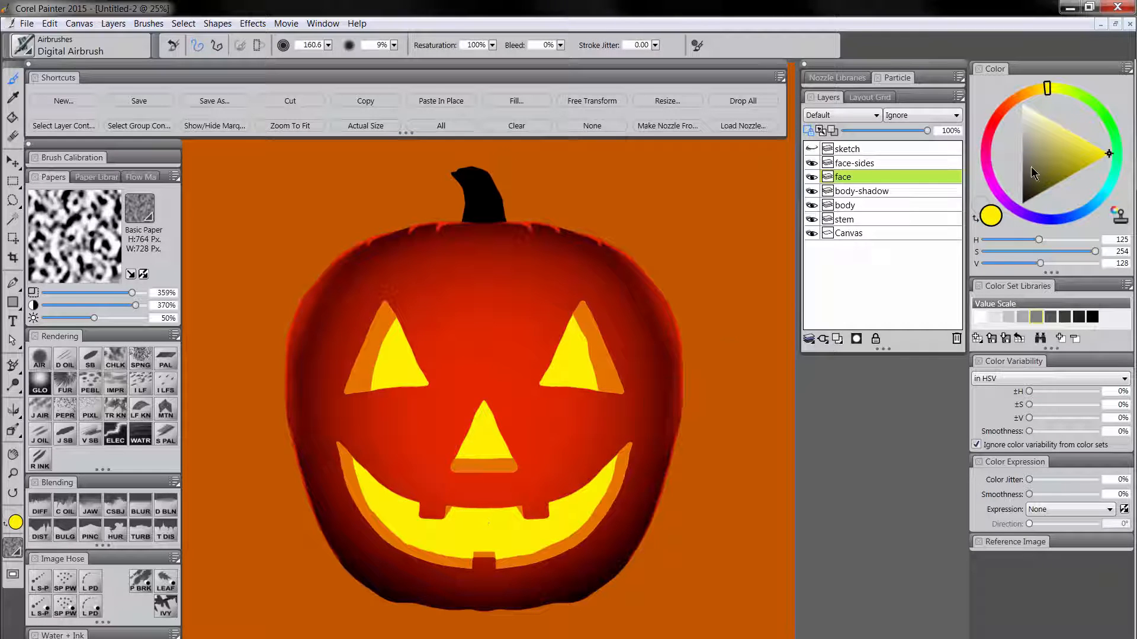
drag(1082, 138, 1076, 129)
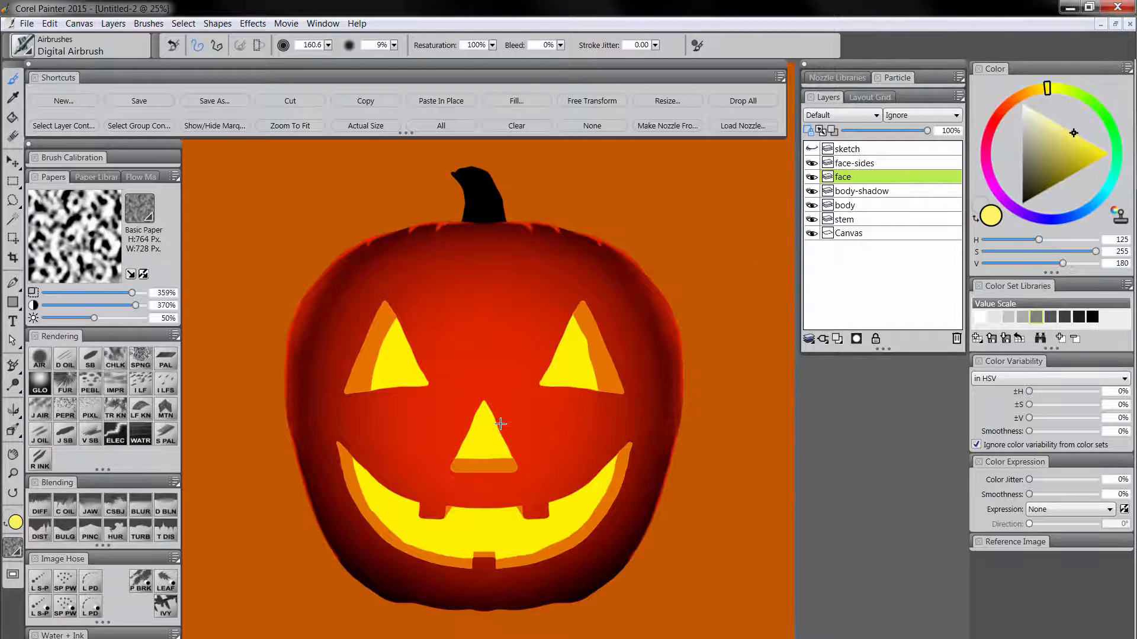
ctrl+alt+drag(500, 424, 511, 475)
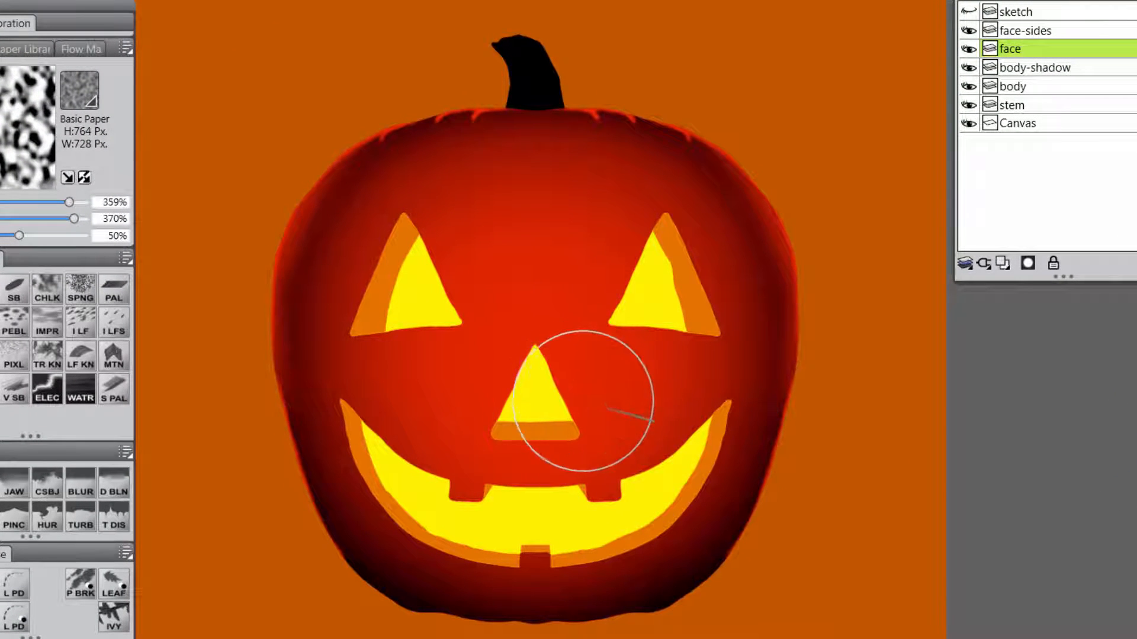
mouse_move(574, 421)
mouse_down()
mouse_move(552, 368)
mouse_move(536, 481)
mouse_move(596, 482)
mouse_move(523, 442)
mouse_move(530, 385)
mouse_move(566, 422)
mouse_up()
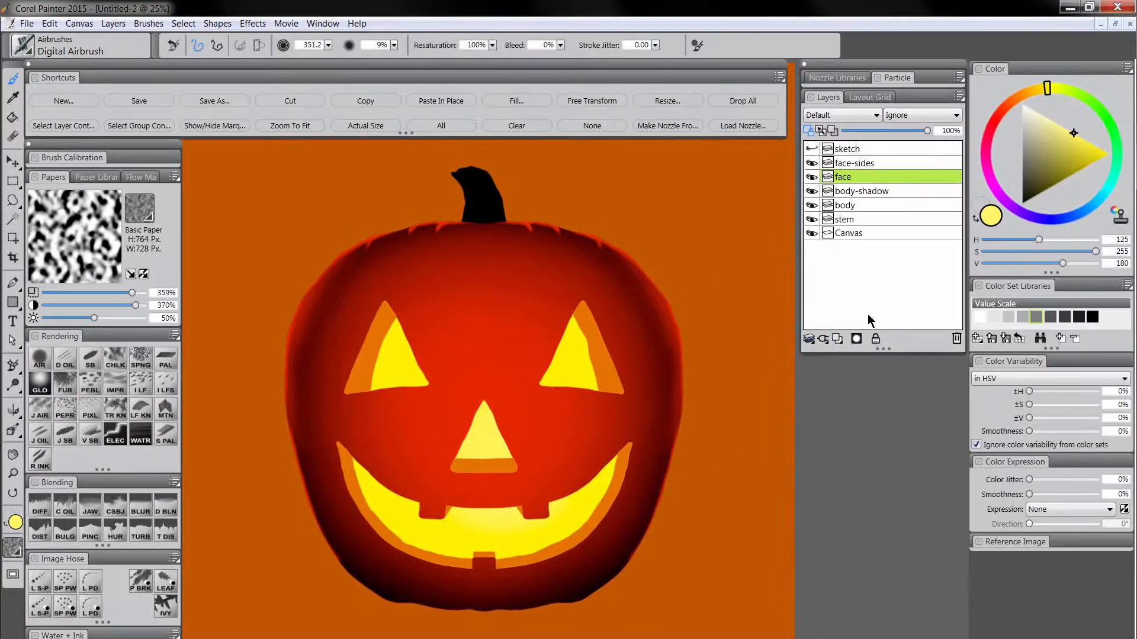
Airbrush a white highlight at the glow's center in the nose and upper mouth with the Digital Airbrush at size 212.6.
drag(1049, 139, 1021, 103)
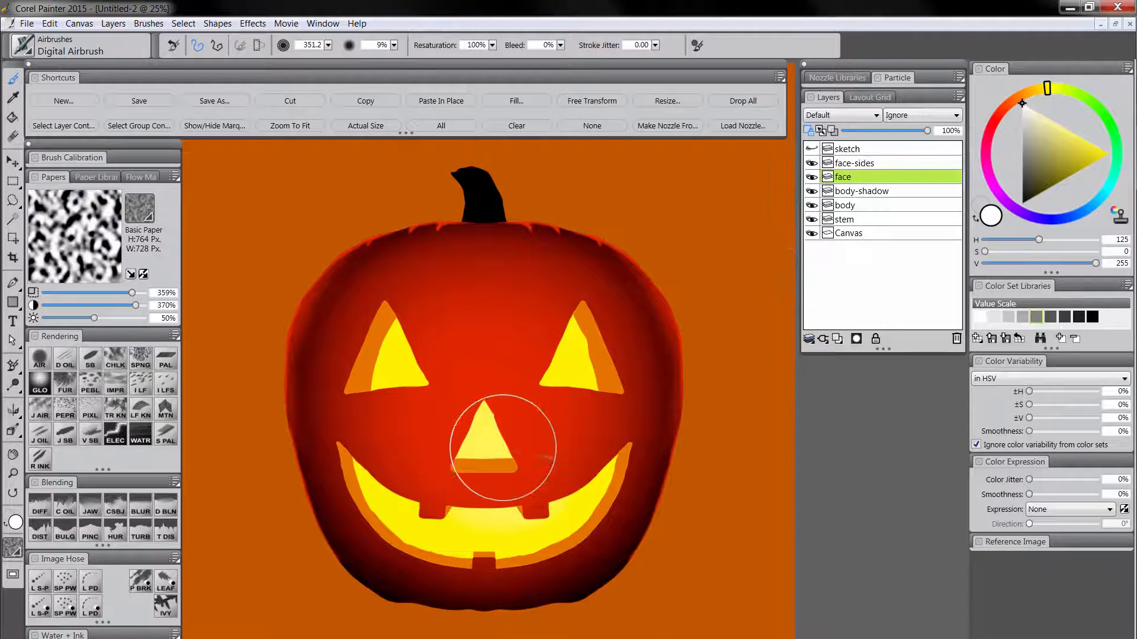
mouse_move(499, 456)
mouse_down()
mouse_move(575, 465)
mouse_move(502, 476)
mouse_move(512, 494)
mouse_move(528, 462)
mouse_move(489, 432)
mouse_up()
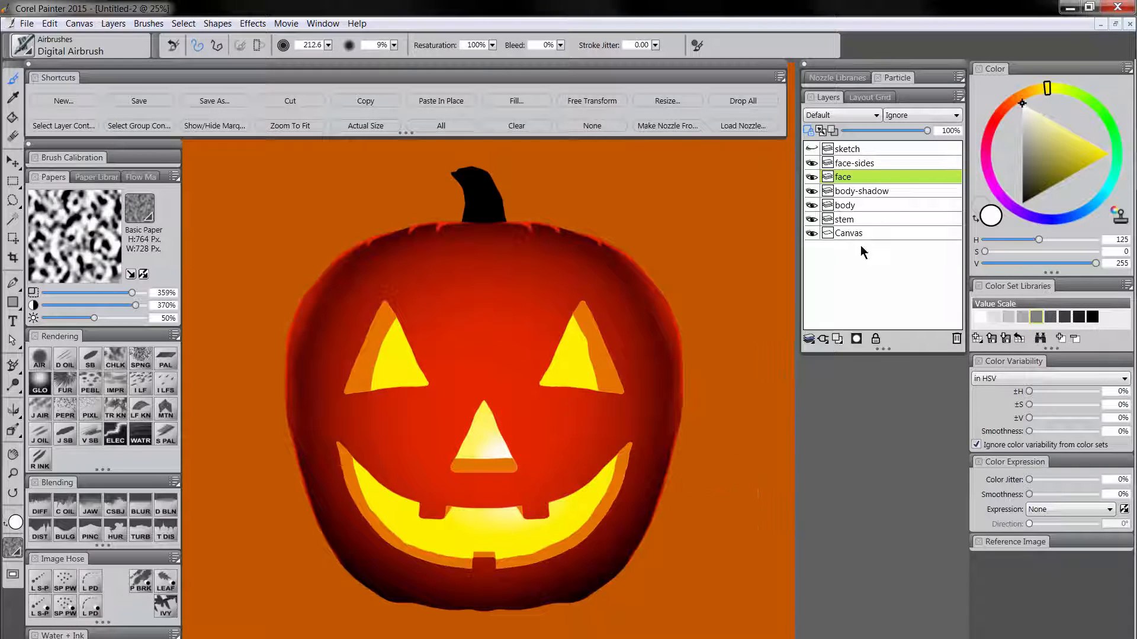
Shade the outer edges of the eyes' orange sides on the face-sides layer with a darker red-orange Digital Airbrush at size 120.6.
click(865, 166)
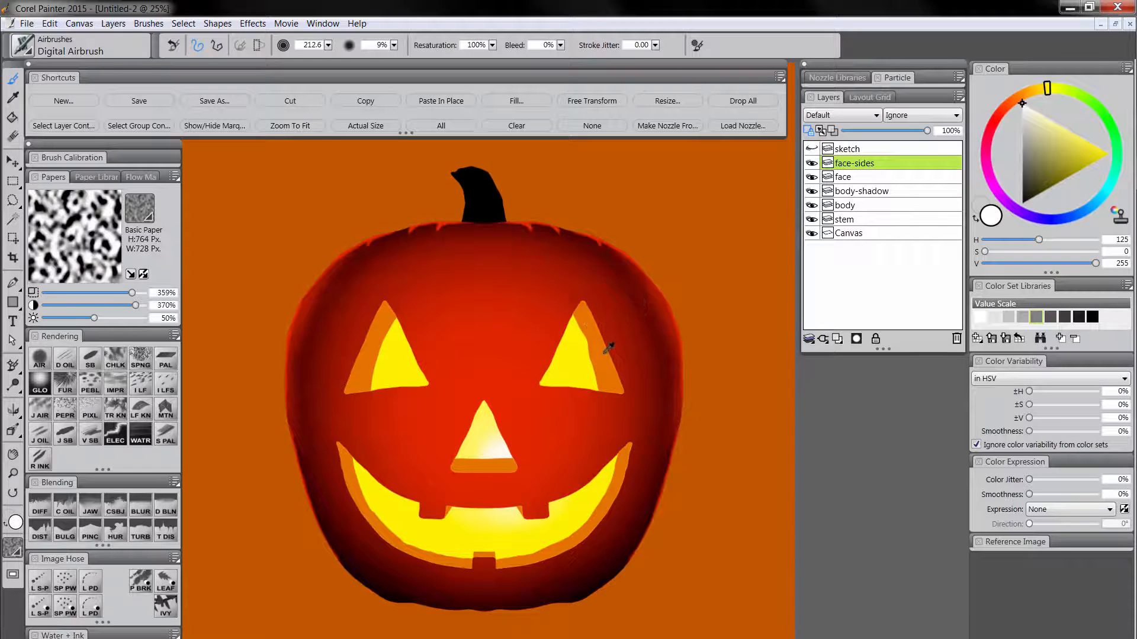
alt+click(601, 351)
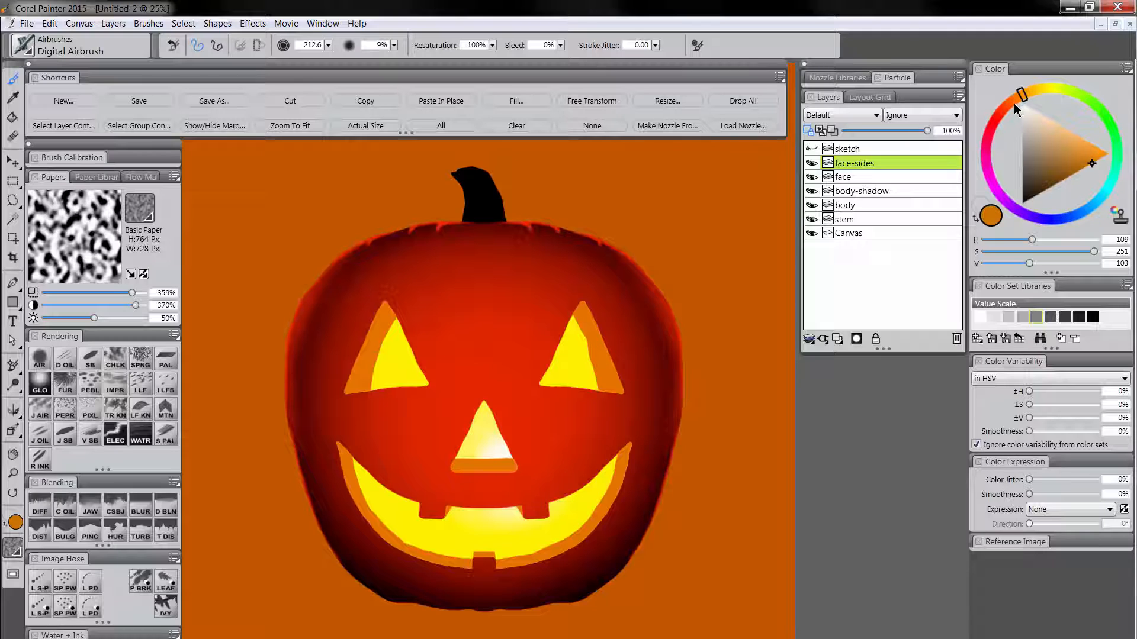
click(1014, 103)
click(1101, 160)
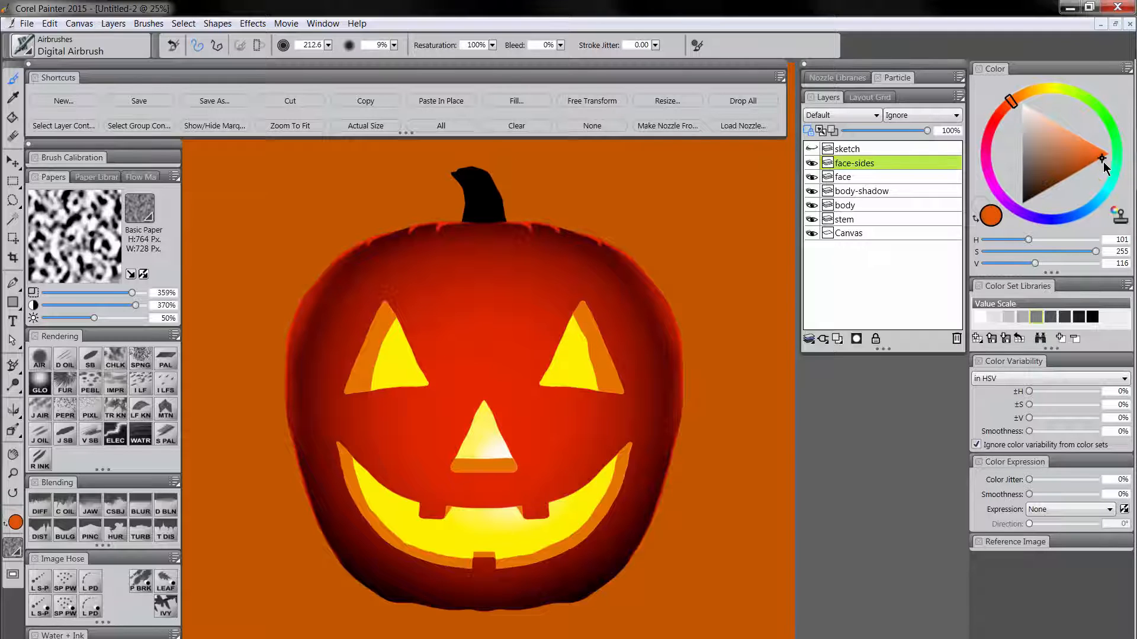
drag(1103, 161, 1099, 168)
drag(599, 297, 615, 296)
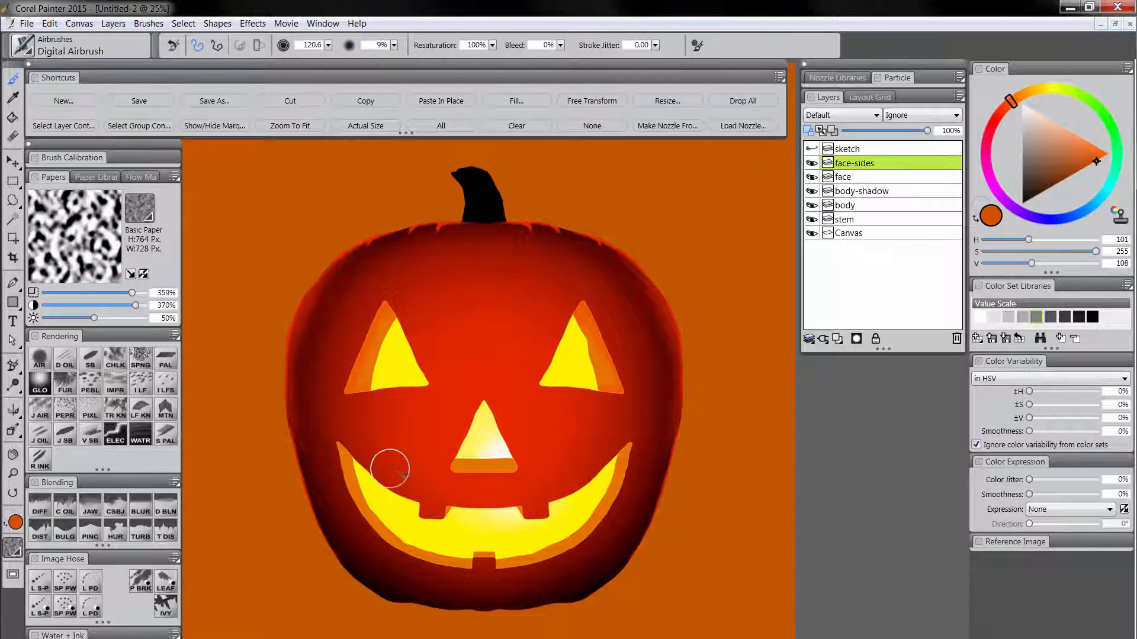
Shade the mouth's outer orange sides with red-orange and its corners with dark red using the Digital Airbrush on the face-sides layer.
mouse_move(358, 448)
mouse_down()
mouse_move(388, 477)
mouse_move(411, 479)
mouse_move(361, 475)
mouse_move(344, 444)
mouse_move(369, 486)
mouse_move(337, 432)
mouse_move(352, 497)
mouse_move(334, 423)
mouse_move(366, 517)
mouse_move(391, 547)
mouse_move(432, 557)
mouse_move(402, 549)
mouse_up()
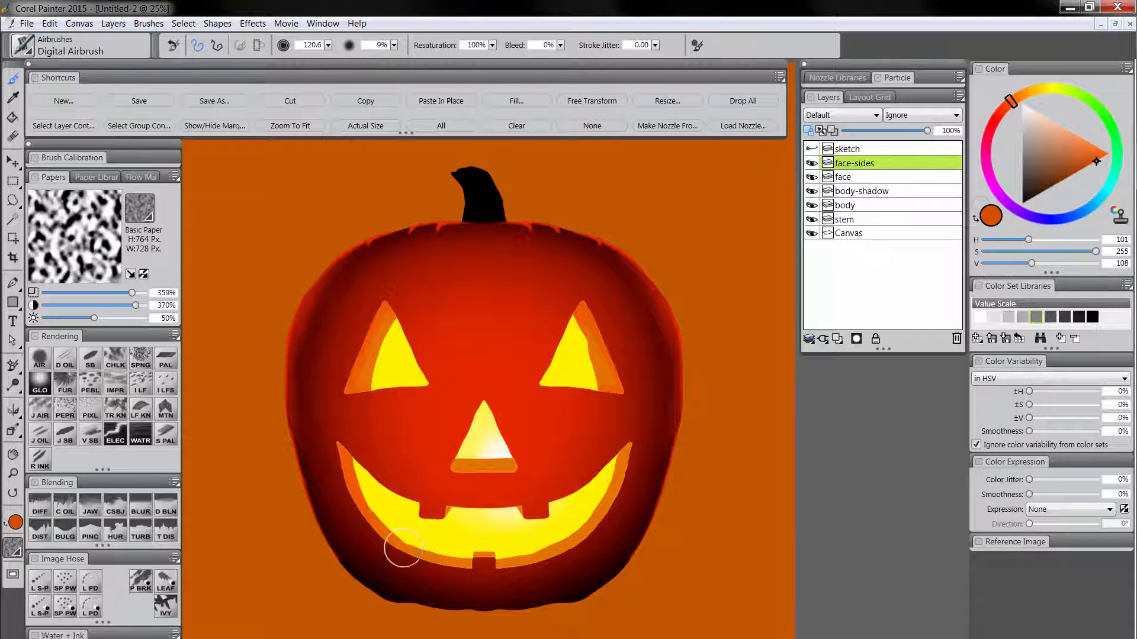
drag(629, 447, 604, 521)
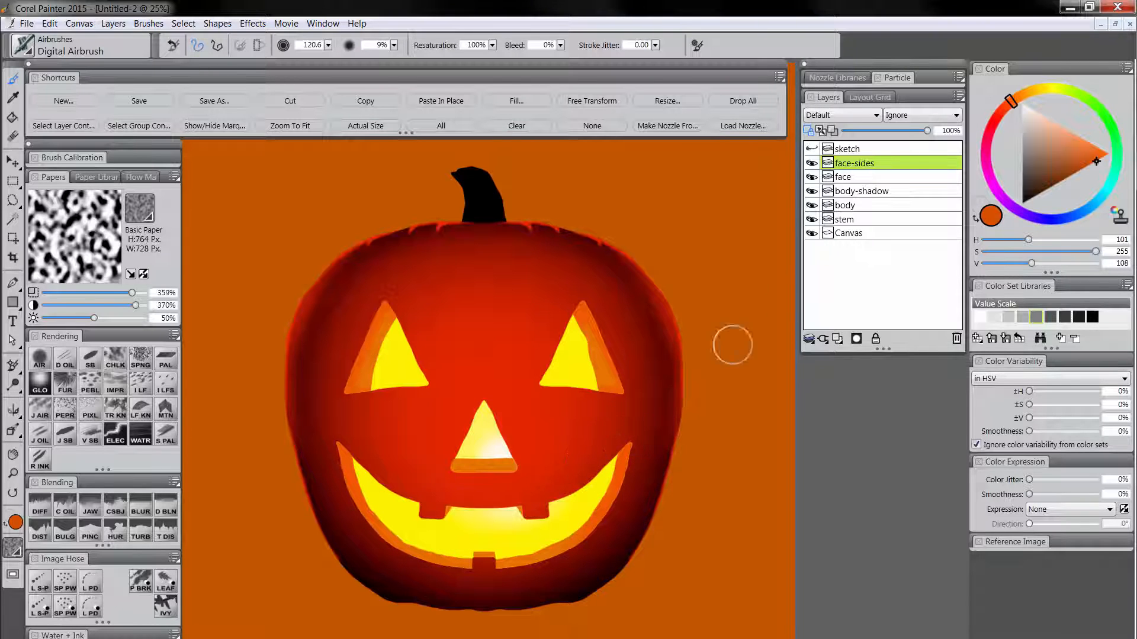
click(1060, 183)
click(1004, 108)
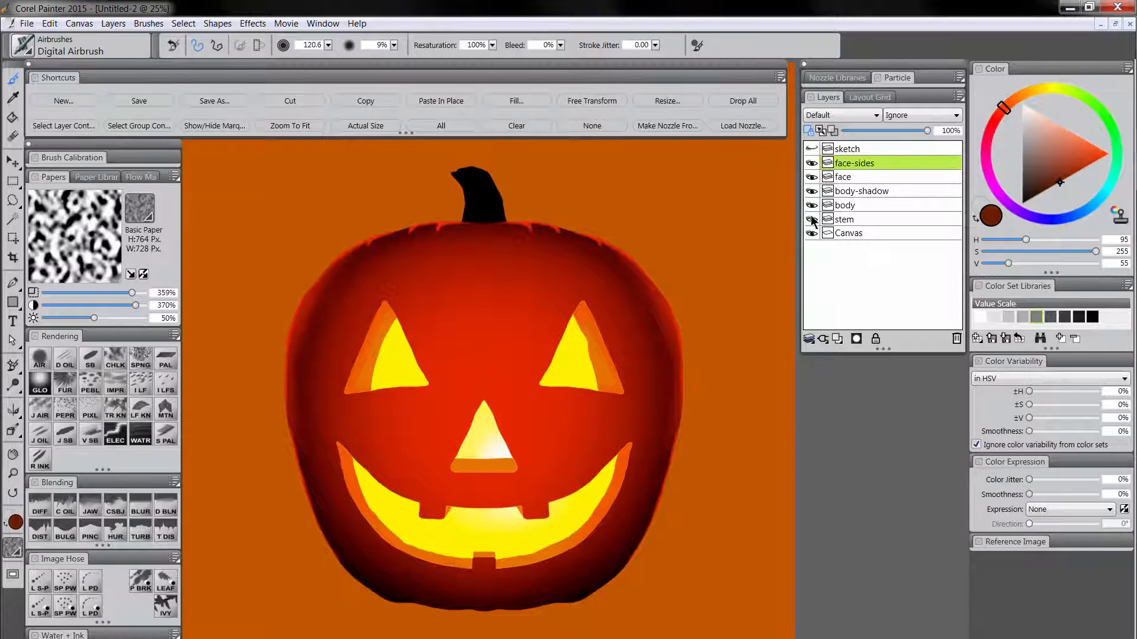
mouse_move(622, 411)
mouse_down()
mouse_move(636, 416)
mouse_move(631, 489)
mouse_up()
drag(337, 431, 336, 477)
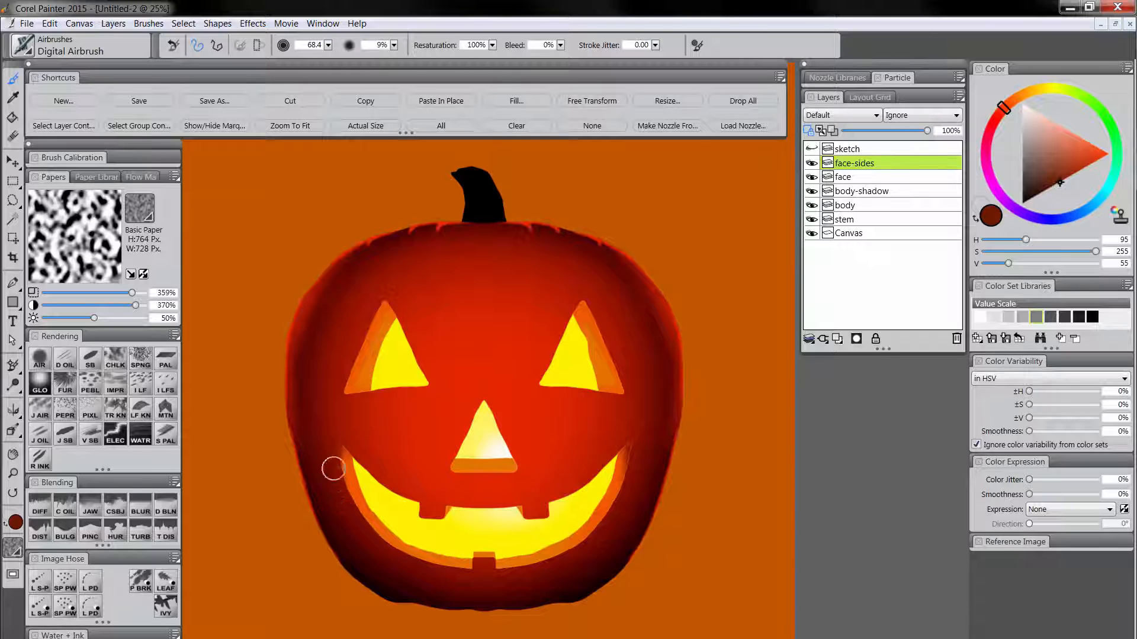
Sample black from the stem and airbrush it into both tips of the mouth at size 68.4.
alt+click(481, 199)
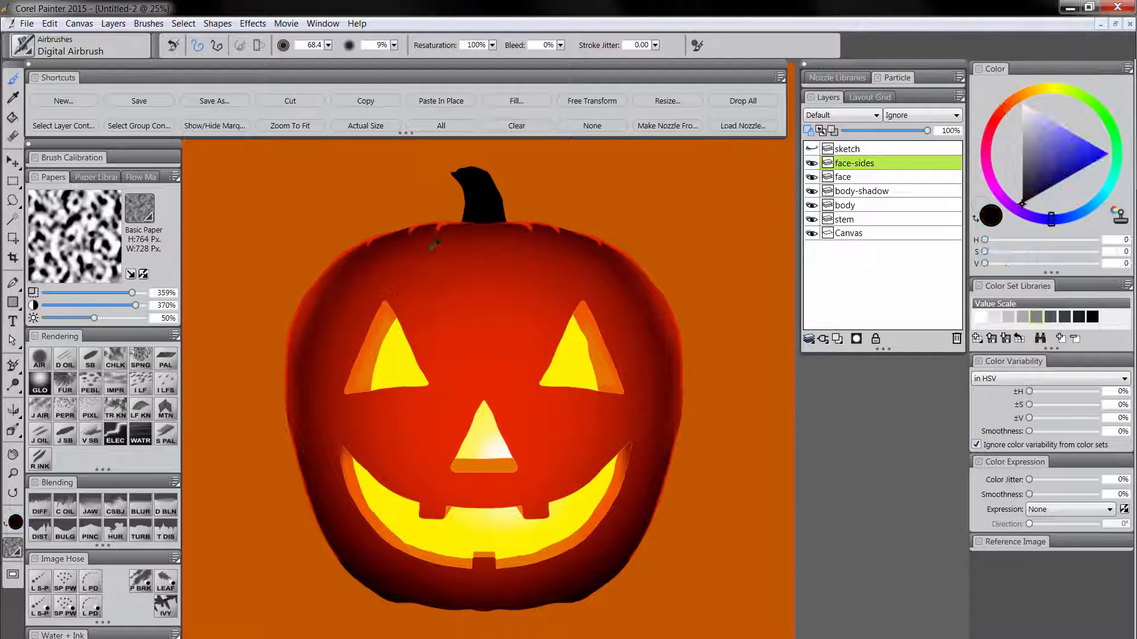
drag(337, 432, 340, 444)
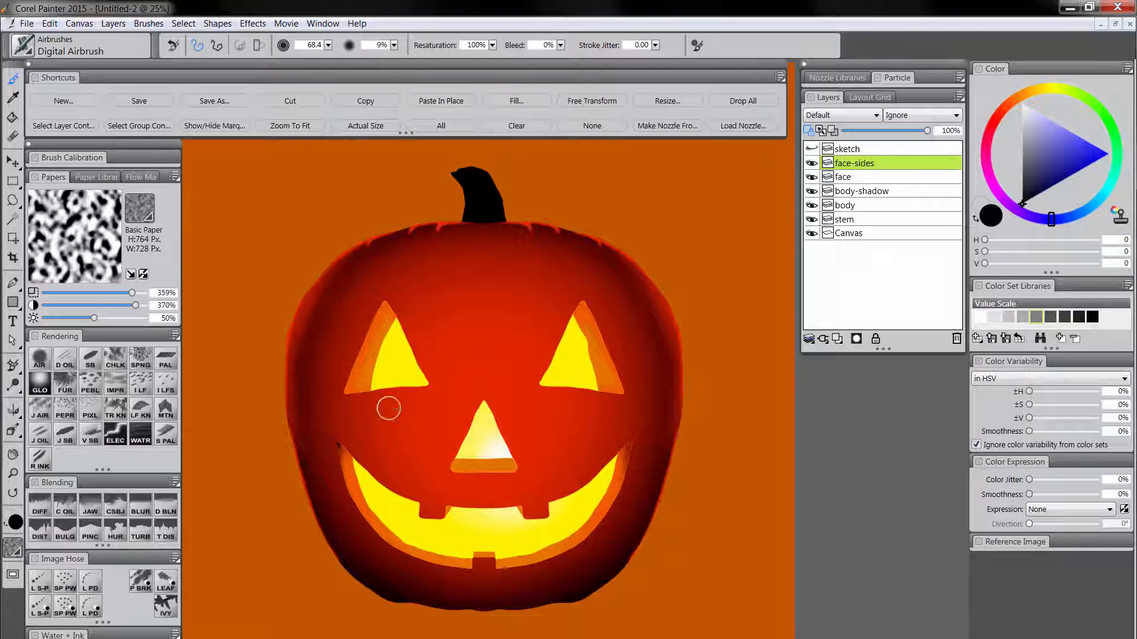
drag(637, 444, 628, 452)
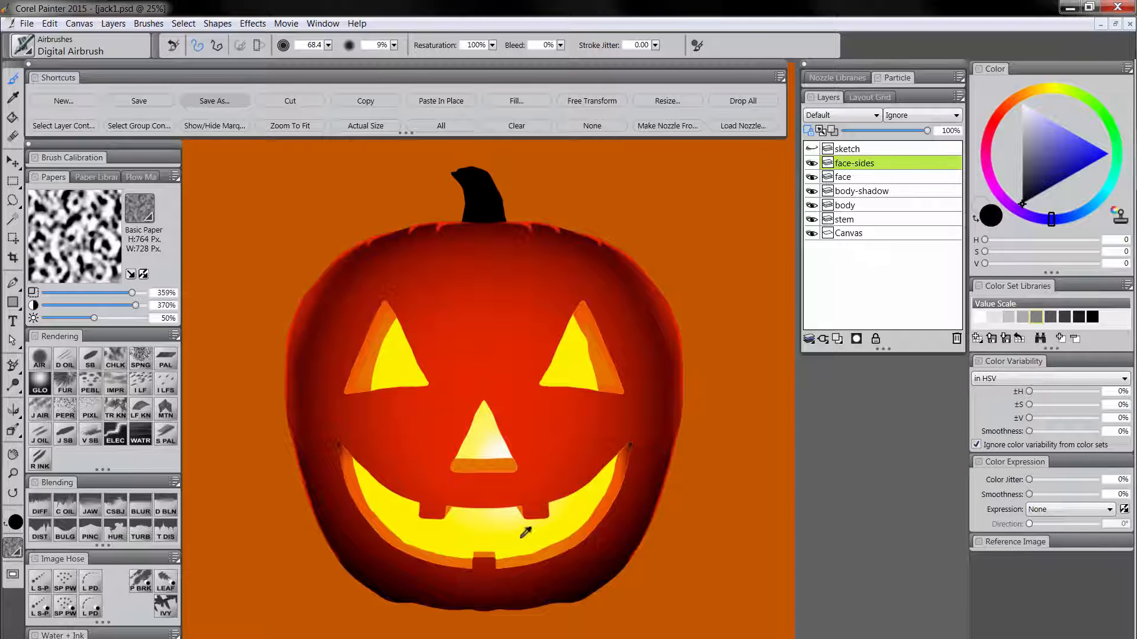
Airbrush sampled yellow along the inner edges of the nose, eye and mouth sides, and sampled red under the nose ledge at size 68.4.
alt+click(522, 545)
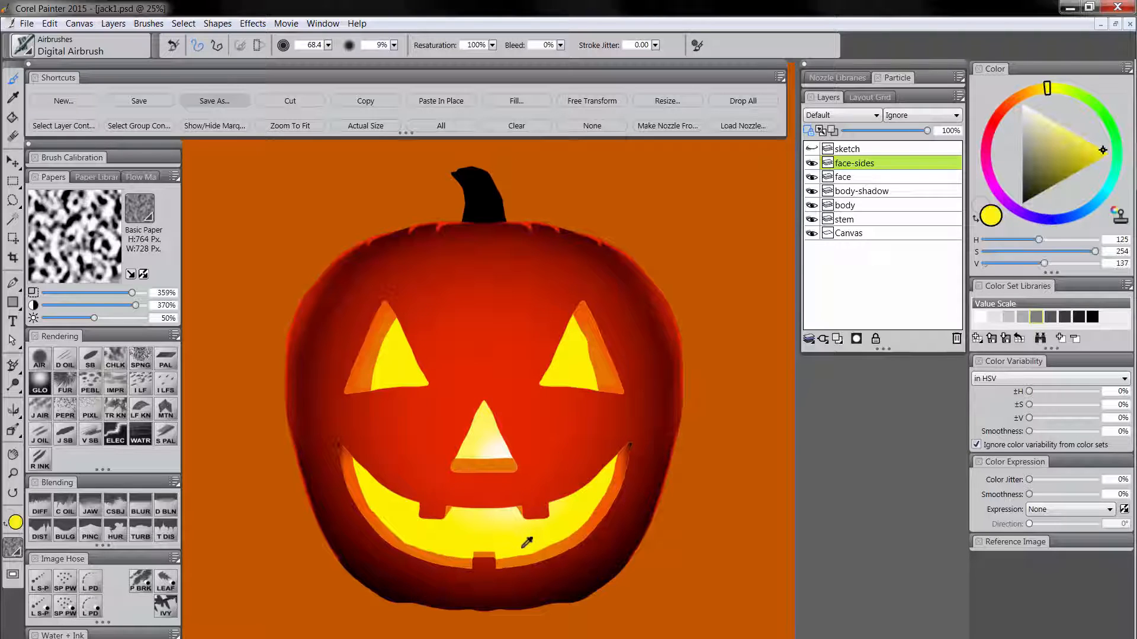
drag(452, 460, 525, 453)
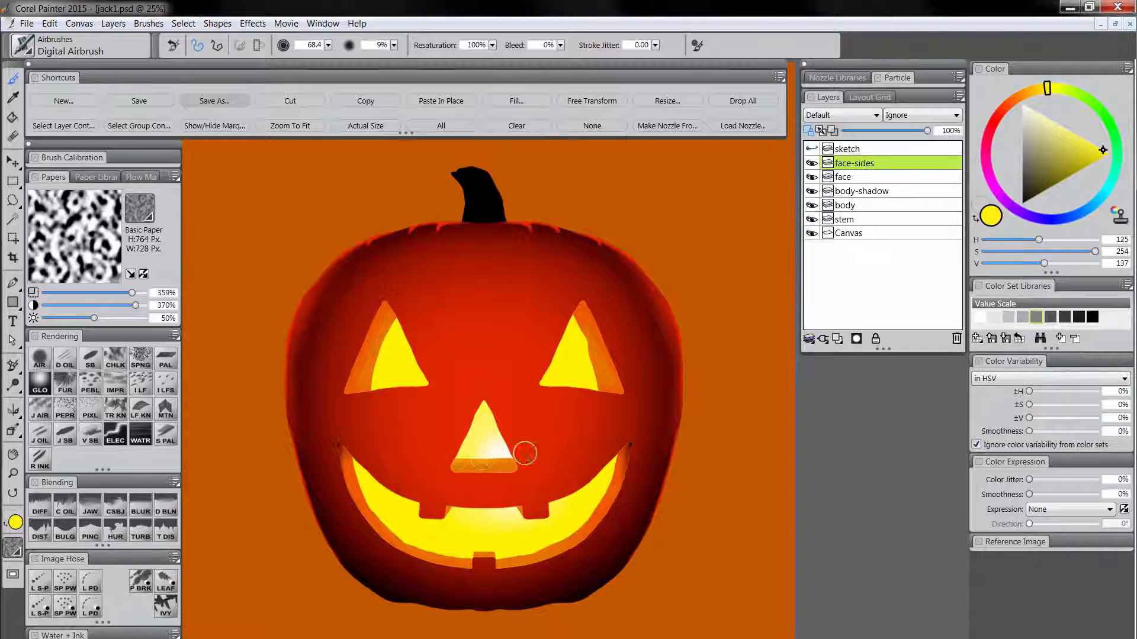
mouse_move(437, 460)
mouse_down()
mouse_move(550, 456)
mouse_move(456, 456)
mouse_up()
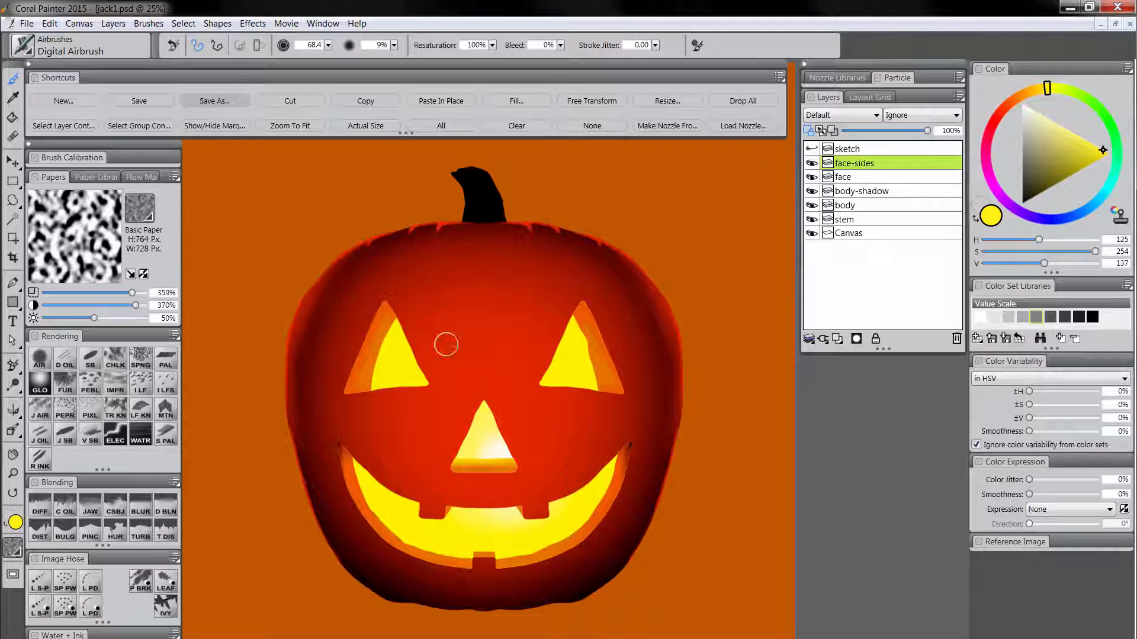
mouse_move(374, 377)
mouse_down()
mouse_move(405, 308)
mouse_move(409, 317)
mouse_up()
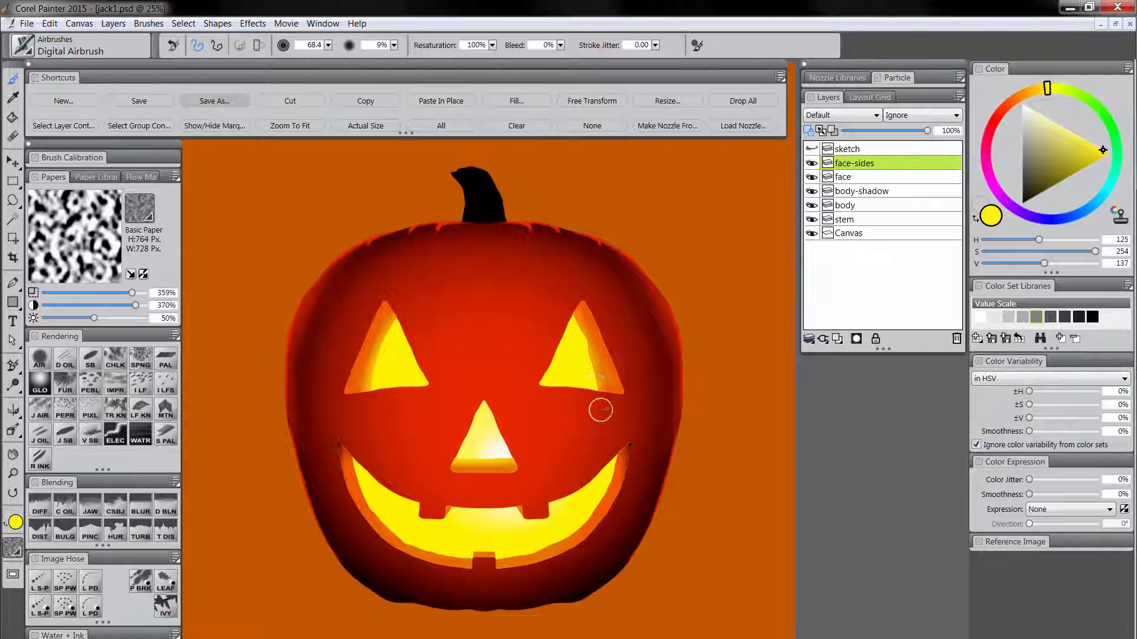
mouse_move(357, 454)
mouse_down()
mouse_move(367, 501)
mouse_move(358, 463)
mouse_move(388, 531)
mouse_up()
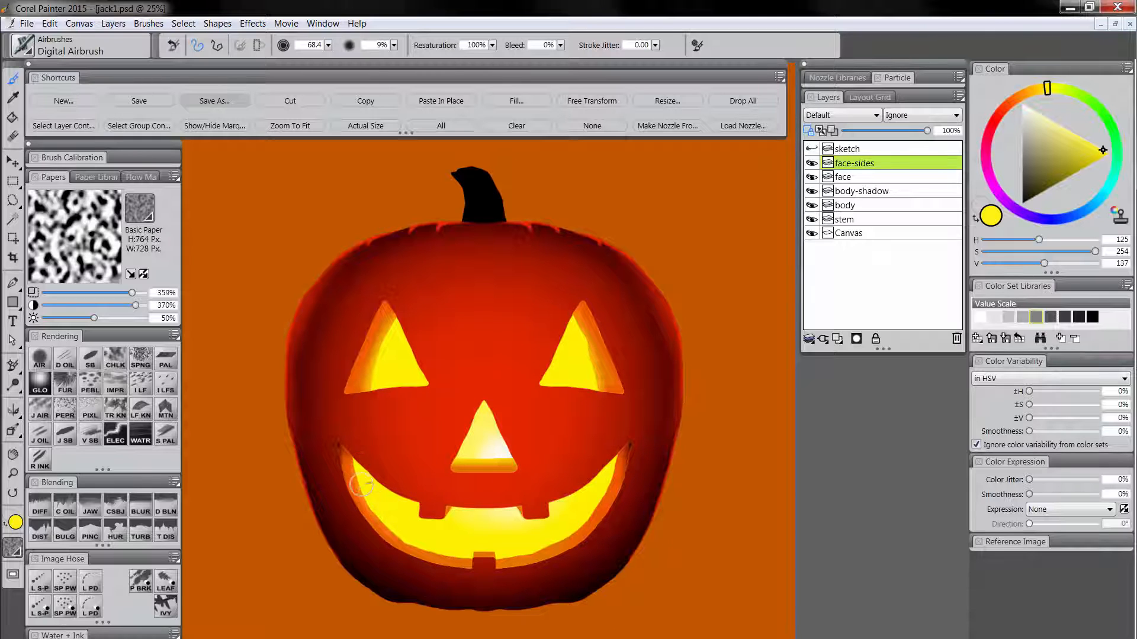
drag(361, 487, 426, 544)
alt+click(549, 425)
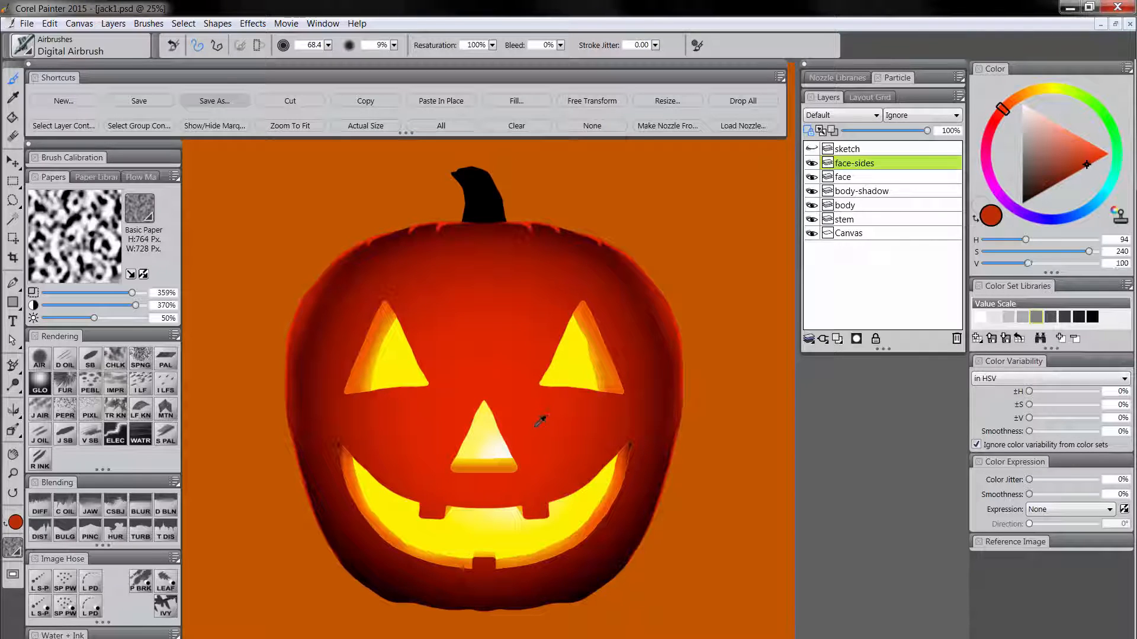
mouse_move(465, 477)
mouse_down()
mouse_move(497, 474)
mouse_move(455, 477)
mouse_move(512, 479)
mouse_move(448, 477)
mouse_move(516, 476)
mouse_move(437, 474)
mouse_move(539, 471)
mouse_up()
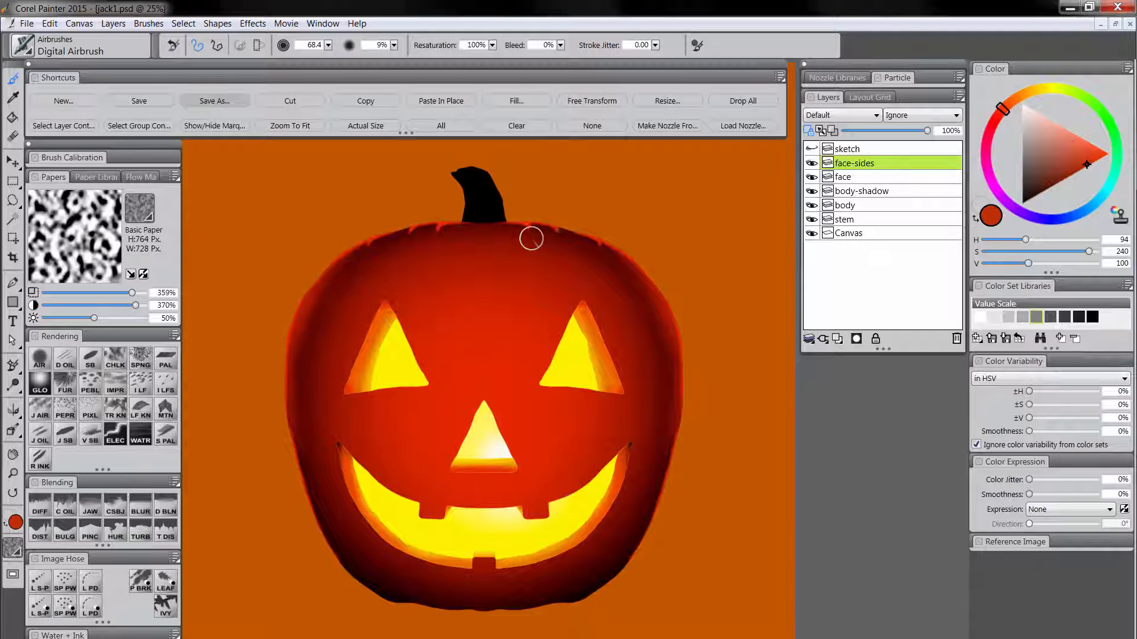
Load the body layer's contents as a selection and add a new layer named "ridges" above it.
click(851, 205)
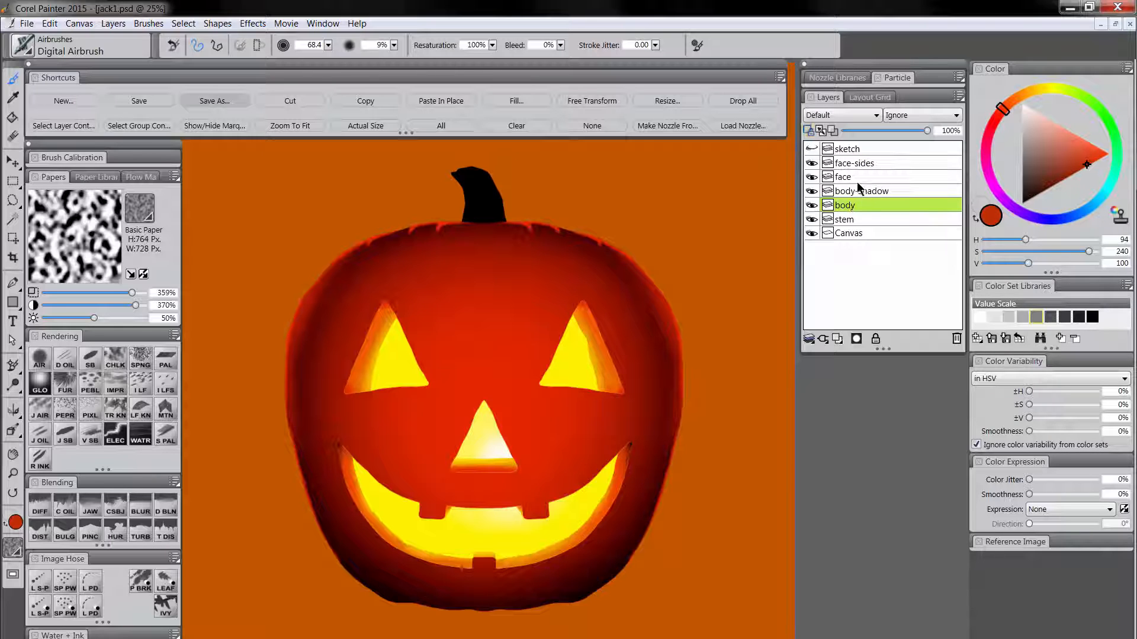
click(67, 127)
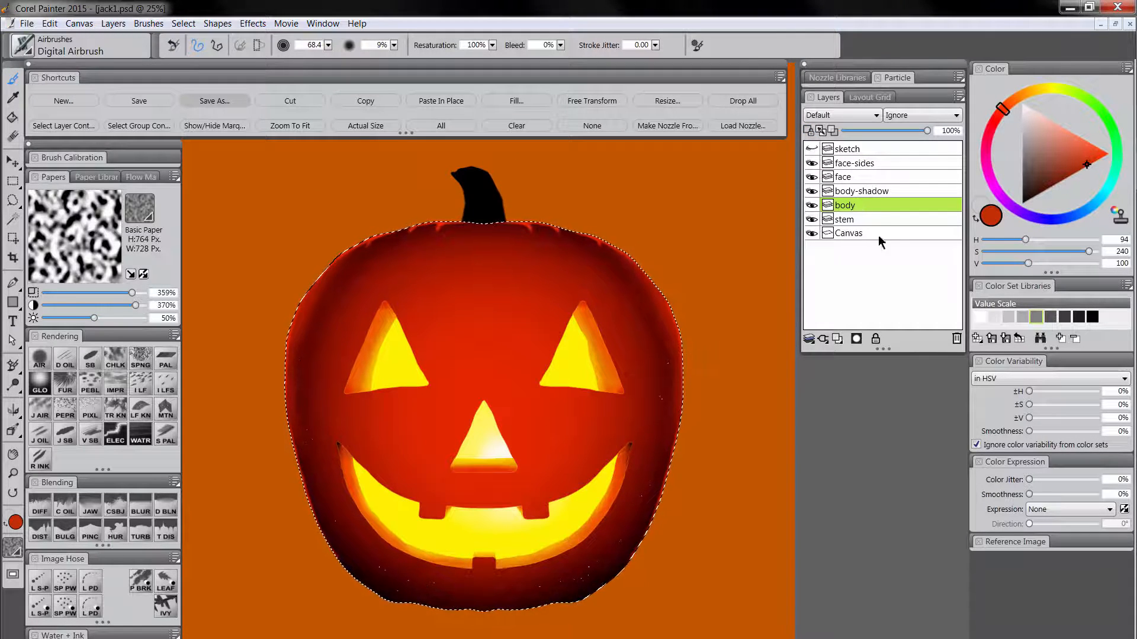
key(ctrl+shift+n)
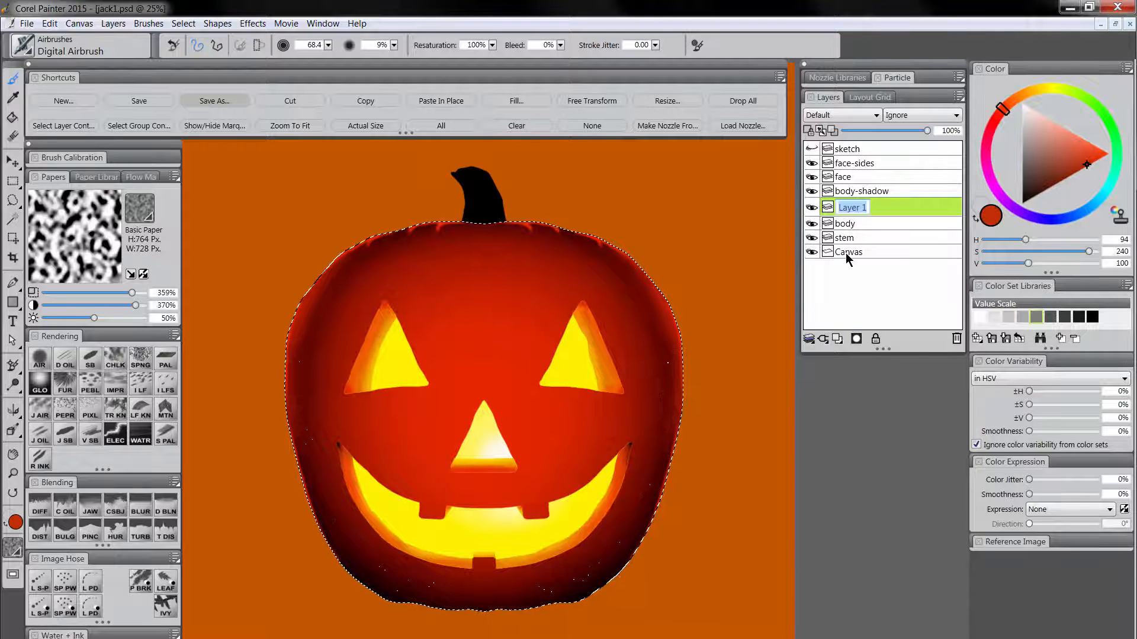
text(ridges)
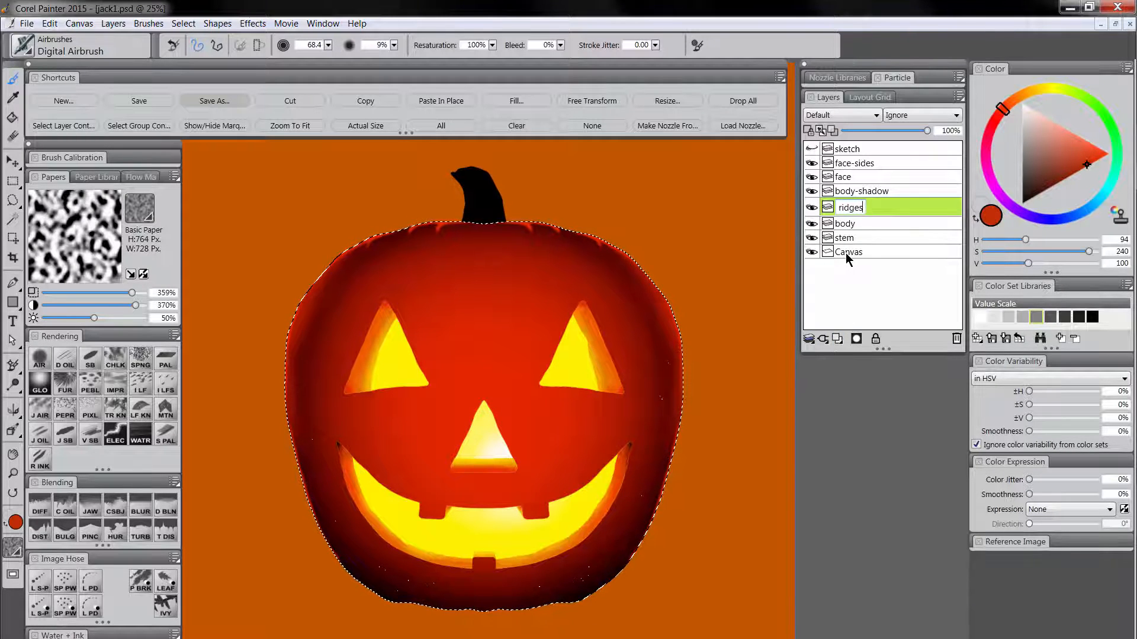
key(Return)
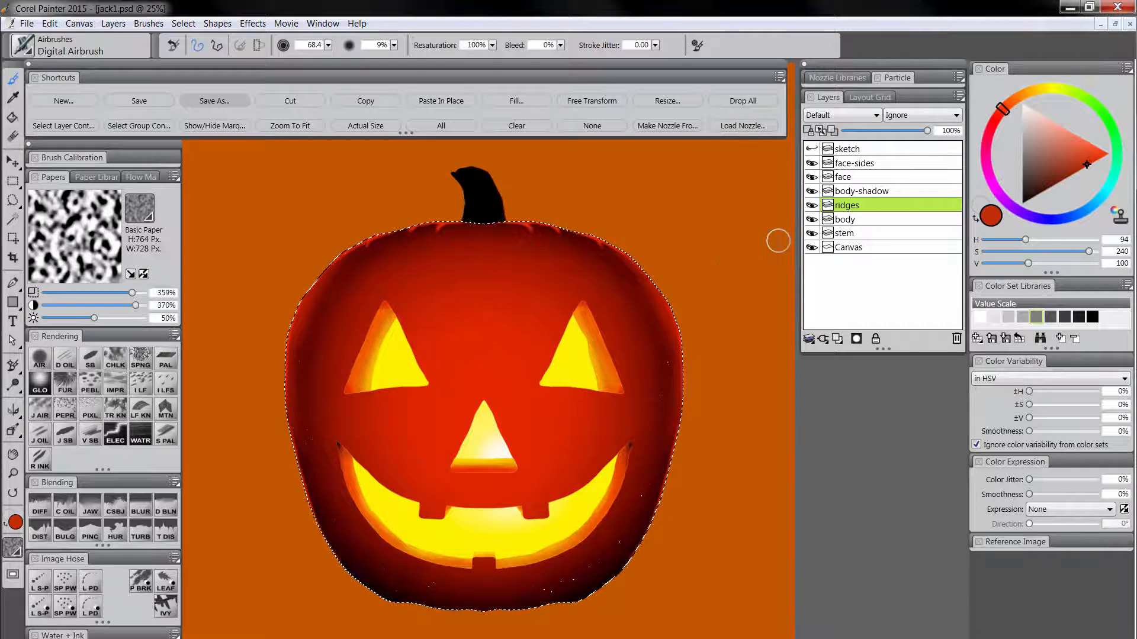
Hide the selection marquee and set the ridges layer's composite method to Multiply.
click(212, 127)
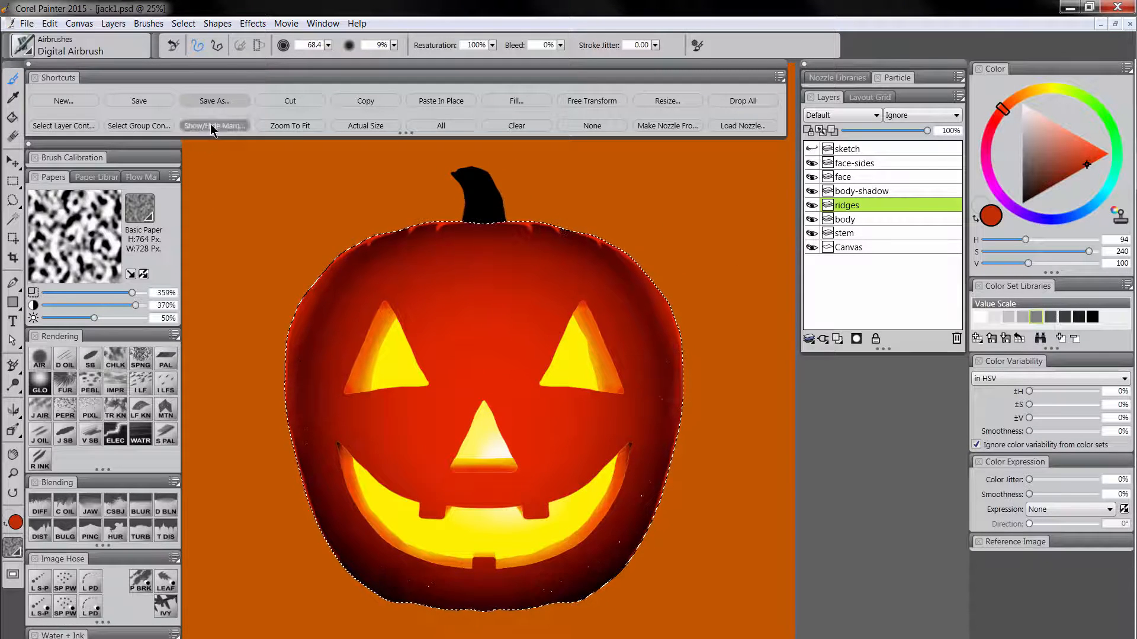
click(841, 115)
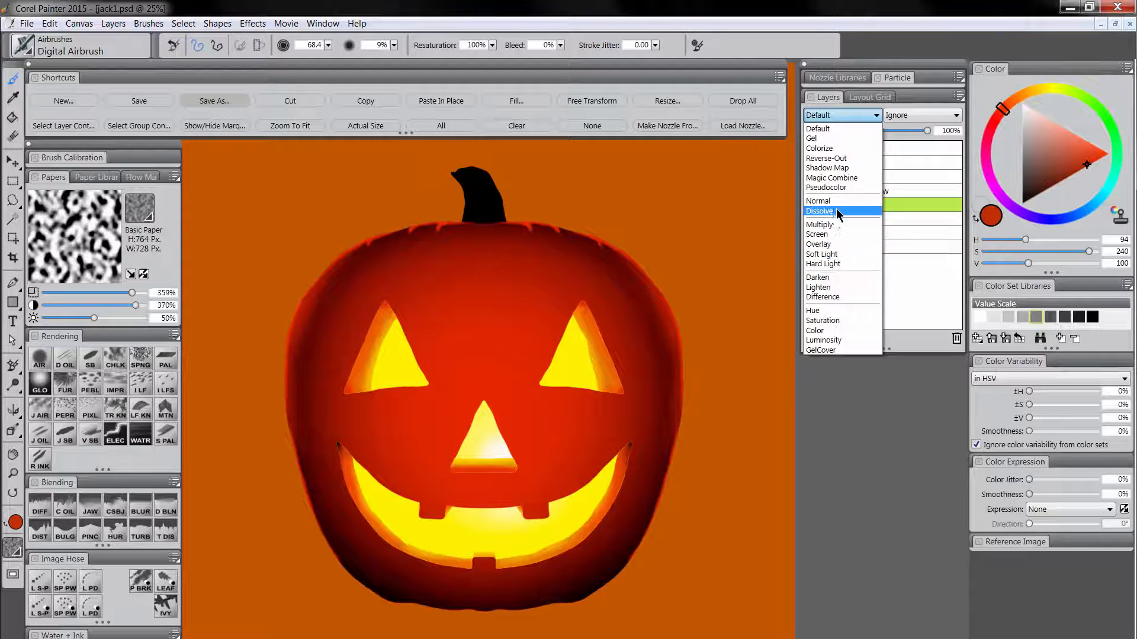
click(833, 225)
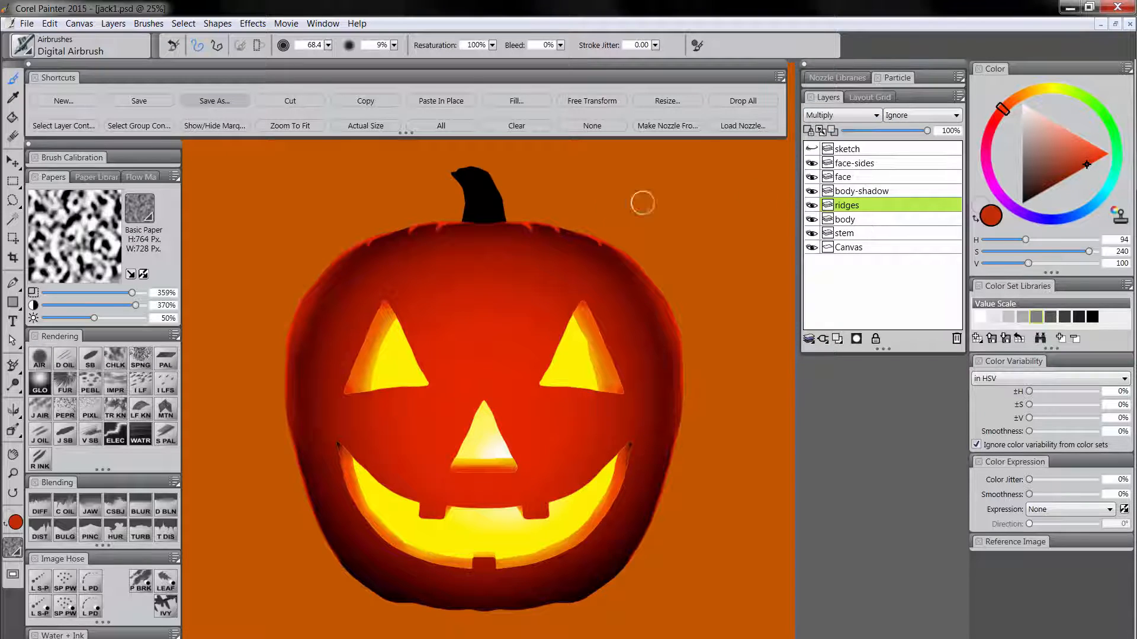
Set the painting color to a very dark blue with saturation 255 and value 17, and choose the Digital Airbrush.
alt+click(488, 187)
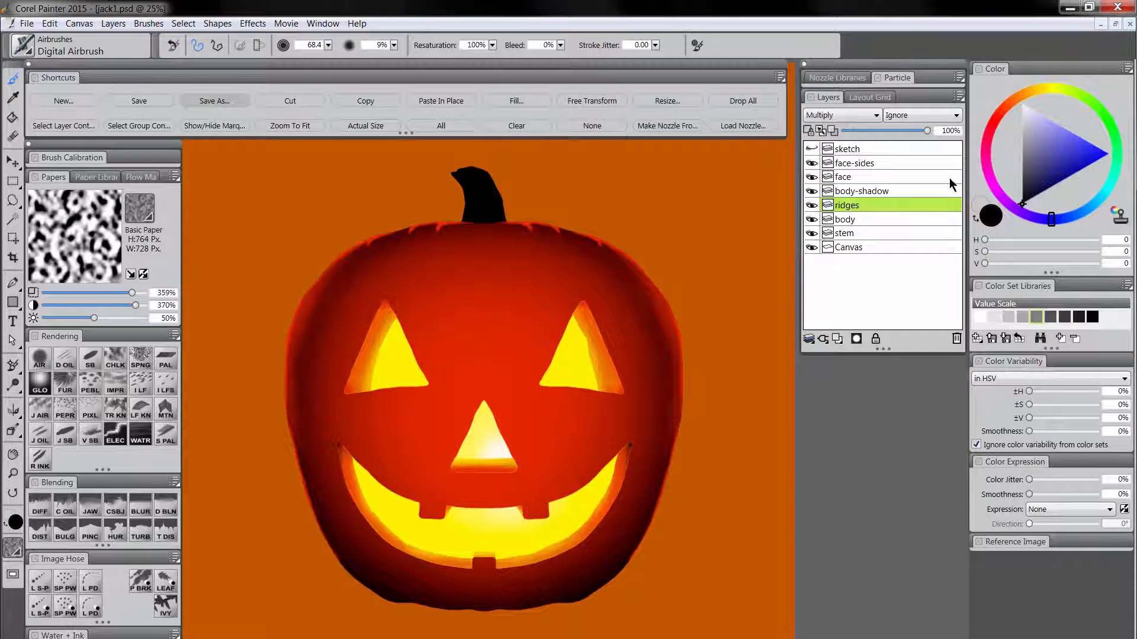
click(1035, 198)
click(1035, 202)
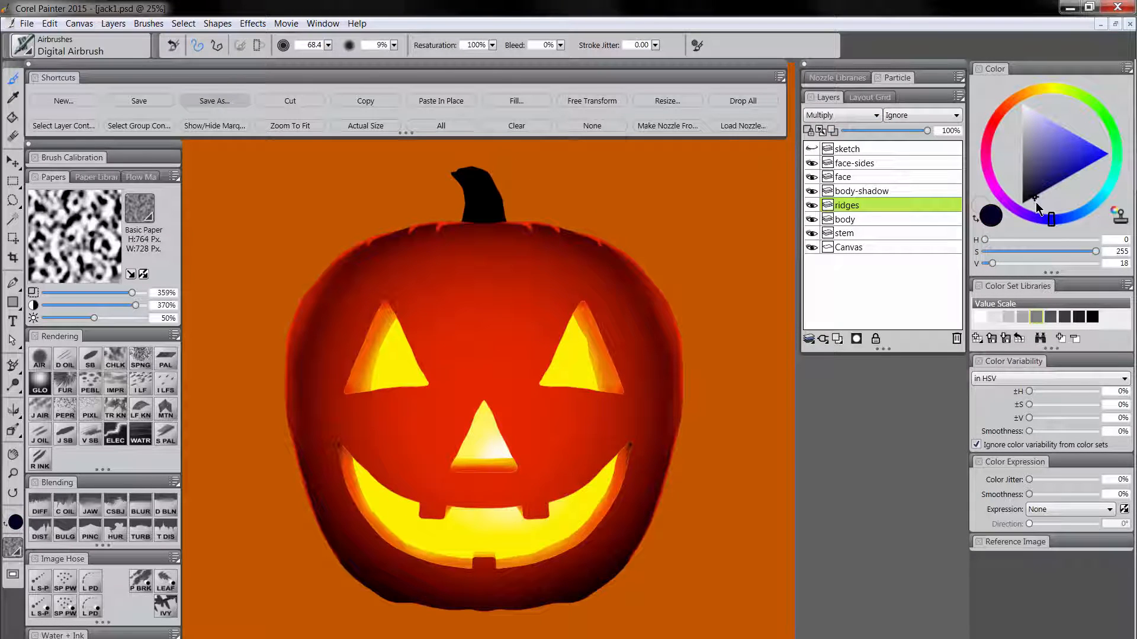
click(41, 360)
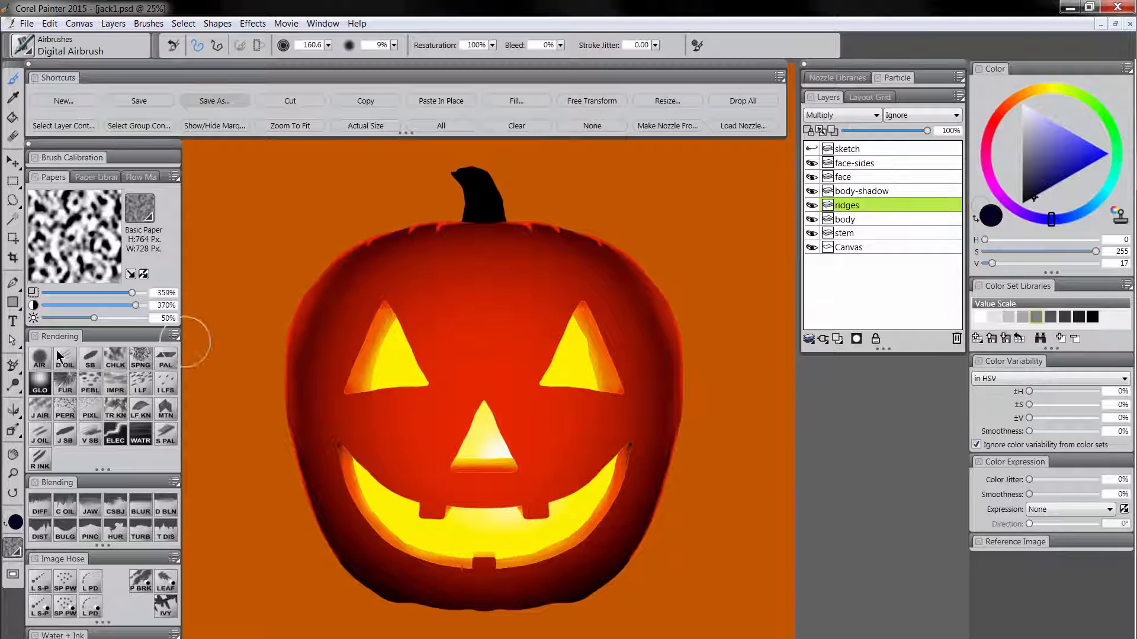
Try airbrushing a dark ridge from the pumpkin's top through the left eye to its base at size 56.6.
drag(466, 228, 467, 236)
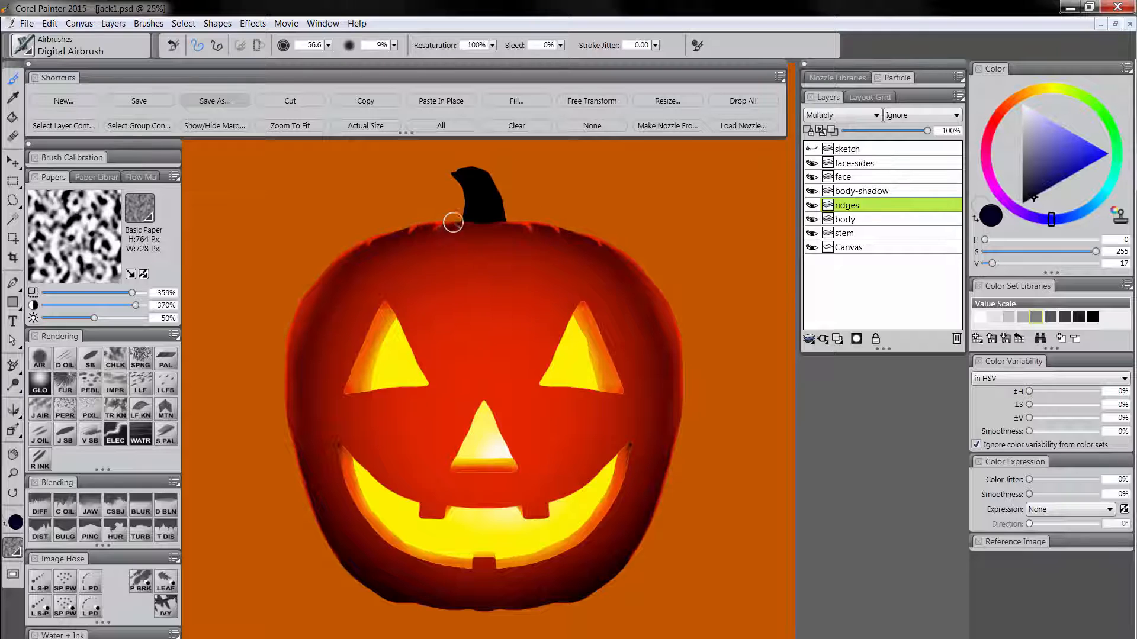
drag(431, 236, 399, 340)
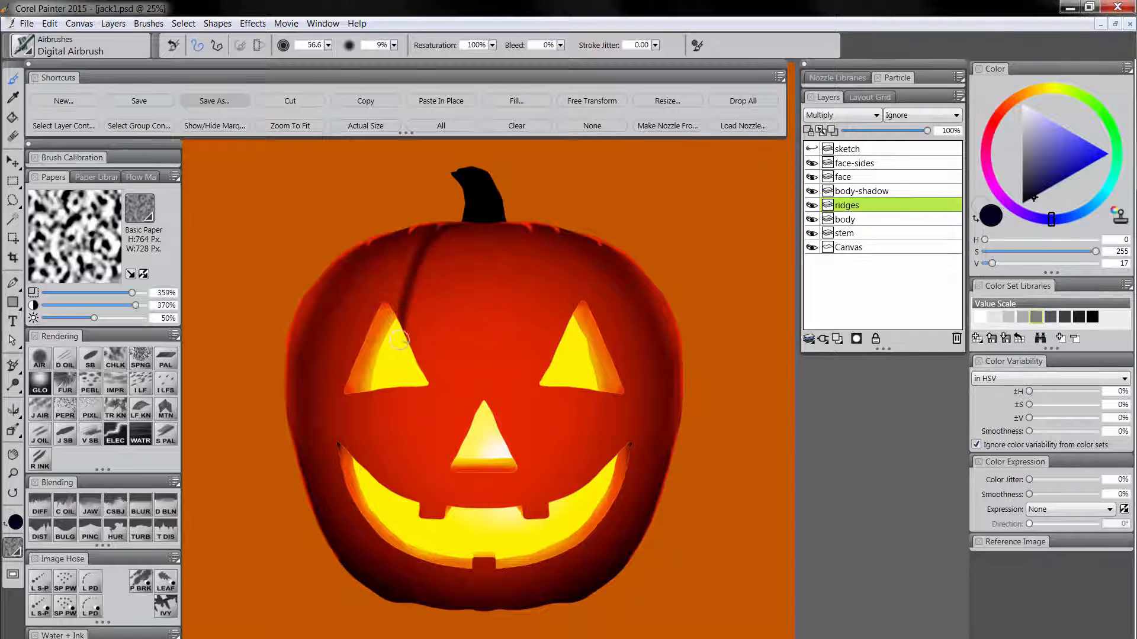
drag(397, 381, 401, 483)
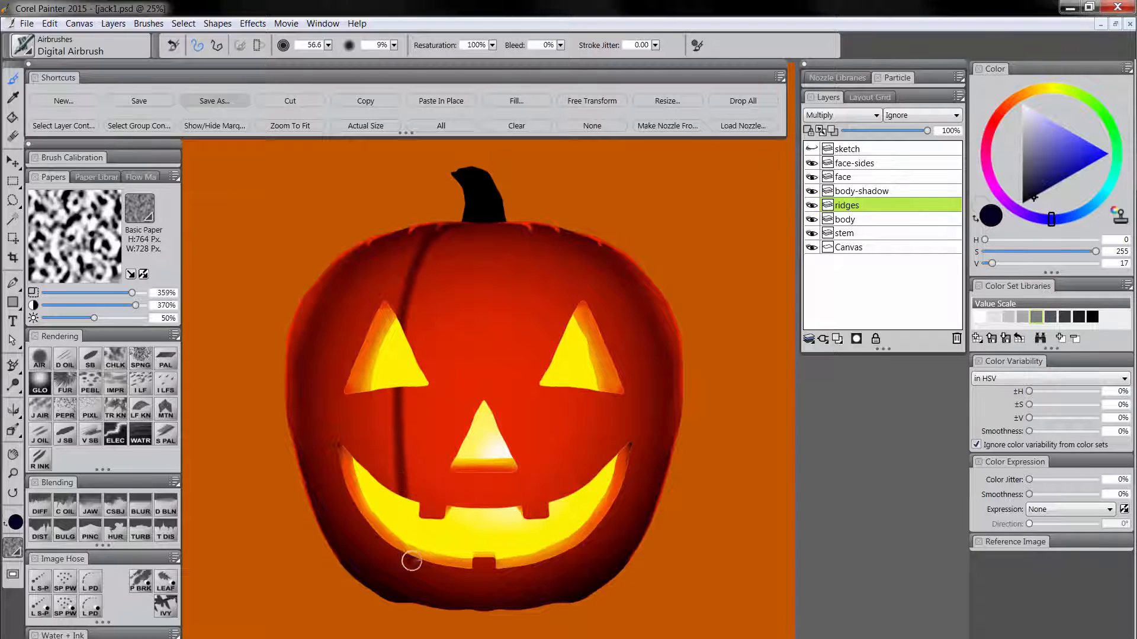
drag(412, 561, 451, 622)
key(ctrl+z)
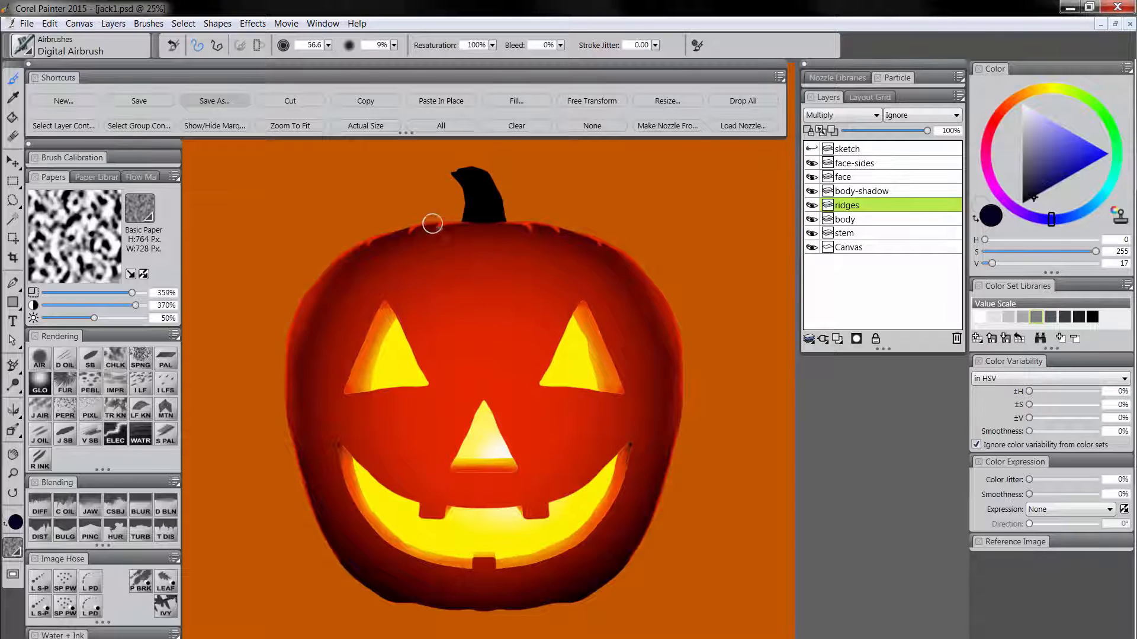
Reduce the Digital Airbrush size to 40.2 and paint thin dark vertical ridge lines over the pumpkin on the ridges layer.
key(bracketleft)
key(bracketleft)
key(bracketleft)
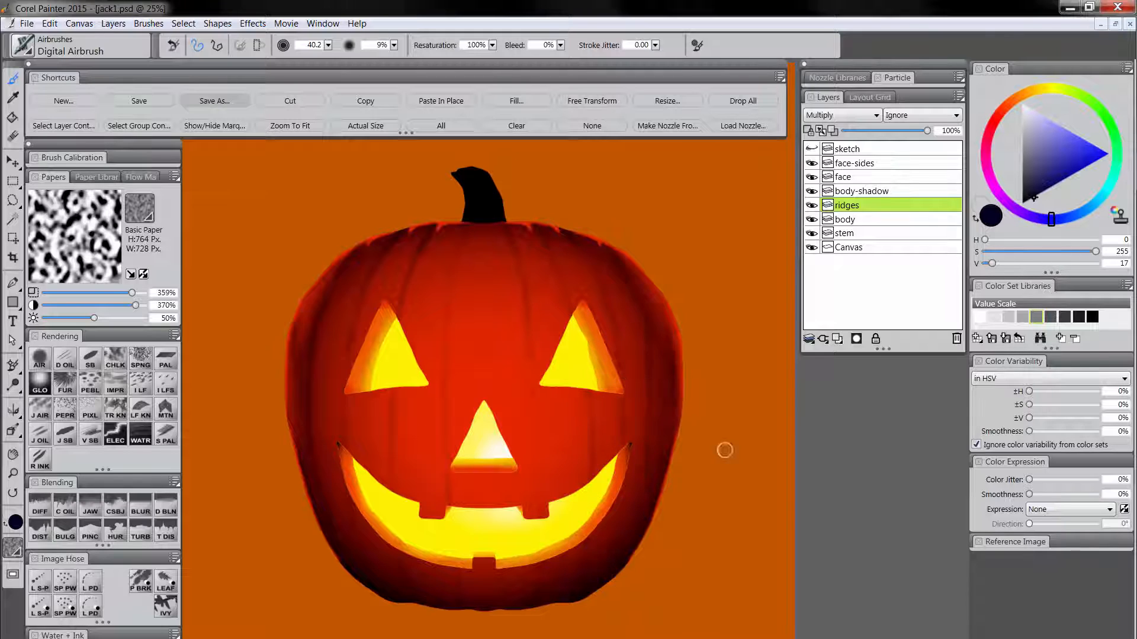
Darken the curved ridge shadows on the left side of the pumpkin, following its contour from the top down past the mouth corner.
mouse_move(347, 254)
mouse_down()
mouse_move(358, 257)
mouse_move(305, 353)
mouse_up()
drag(330, 285, 310, 403)
mouse_move(318, 329)
mouse_down()
mouse_move(309, 444)
mouse_move(337, 546)
mouse_up()
mouse_move(396, 247)
mouse_down()
mouse_move(371, 270)
mouse_move(383, 249)
mouse_move(346, 361)
mouse_move(347, 351)
mouse_move(350, 505)
mouse_up()
mouse_move(432, 223)
mouse_down()
mouse_move(404, 293)
mouse_move(405, 281)
mouse_move(387, 385)
mouse_move(391, 477)
mouse_up()
drag(391, 418, 391, 509)
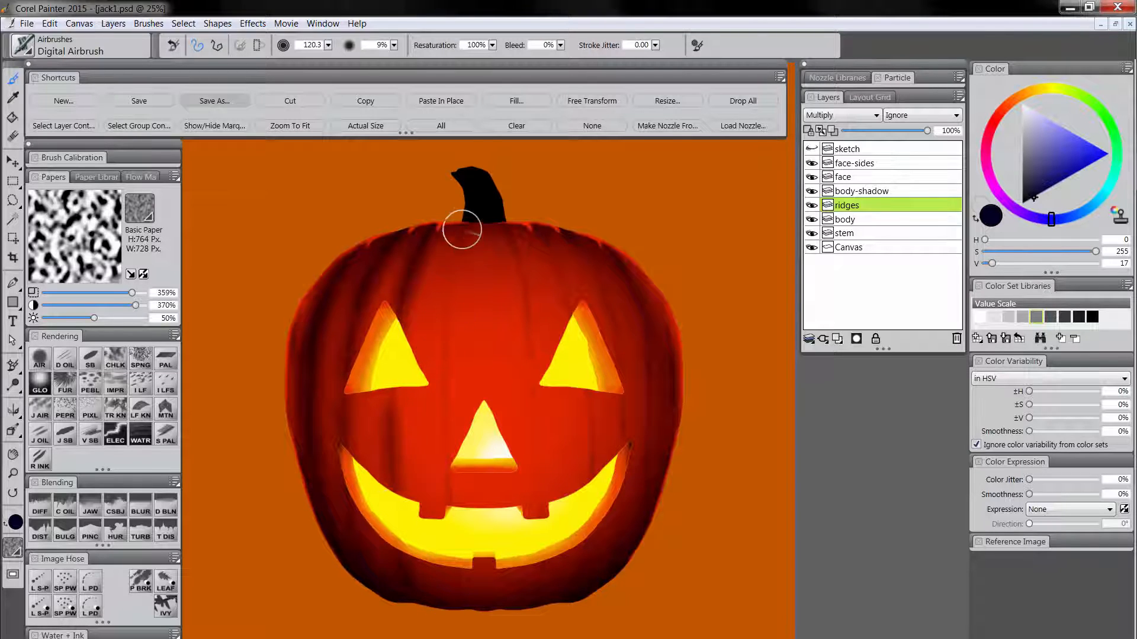
Airbrush broader ridge shadows down the center and right side of the pumpkin on the ridges layer, starting at size 120.3.
mouse_move(462, 230)
mouse_down()
mouse_move(433, 416)
mouse_move(446, 574)
mouse_up()
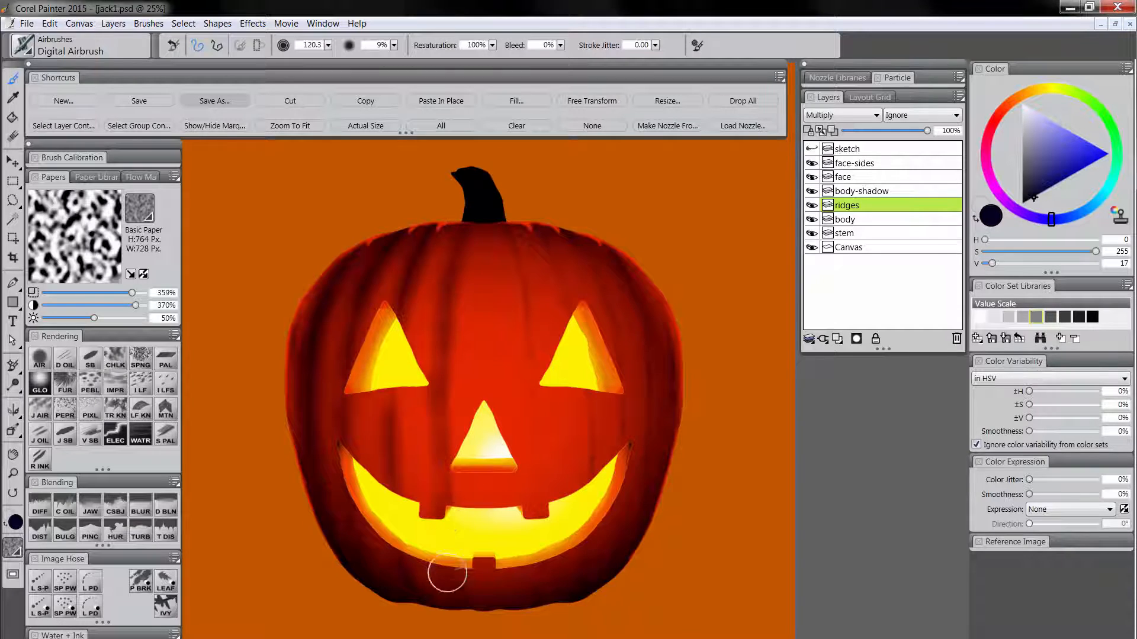
mouse_move(500, 227)
mouse_down()
mouse_move(524, 312)
mouse_move(532, 527)
mouse_up()
mouse_move(537, 232)
mouse_down()
mouse_move(573, 306)
mouse_move(586, 379)
mouse_move(580, 541)
mouse_up()
mouse_move(568, 241)
mouse_down()
mouse_move(602, 286)
mouse_move(636, 379)
mouse_up()
drag(467, 249, 481, 251)
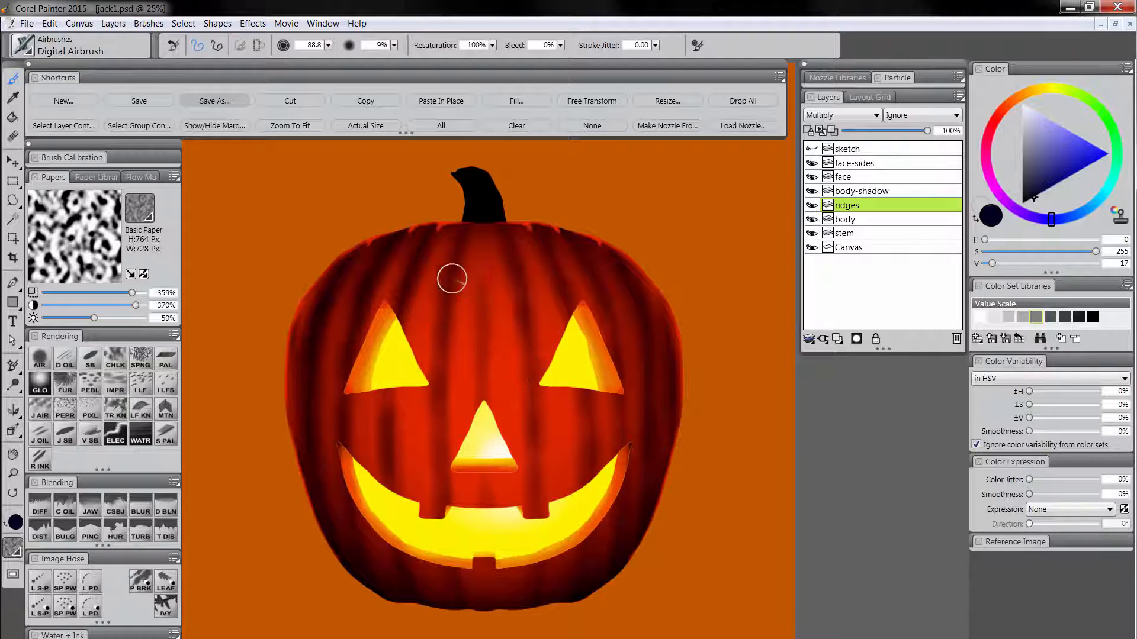
Add a new layer above the ridges layer and name it ridges-light.
click(838, 338)
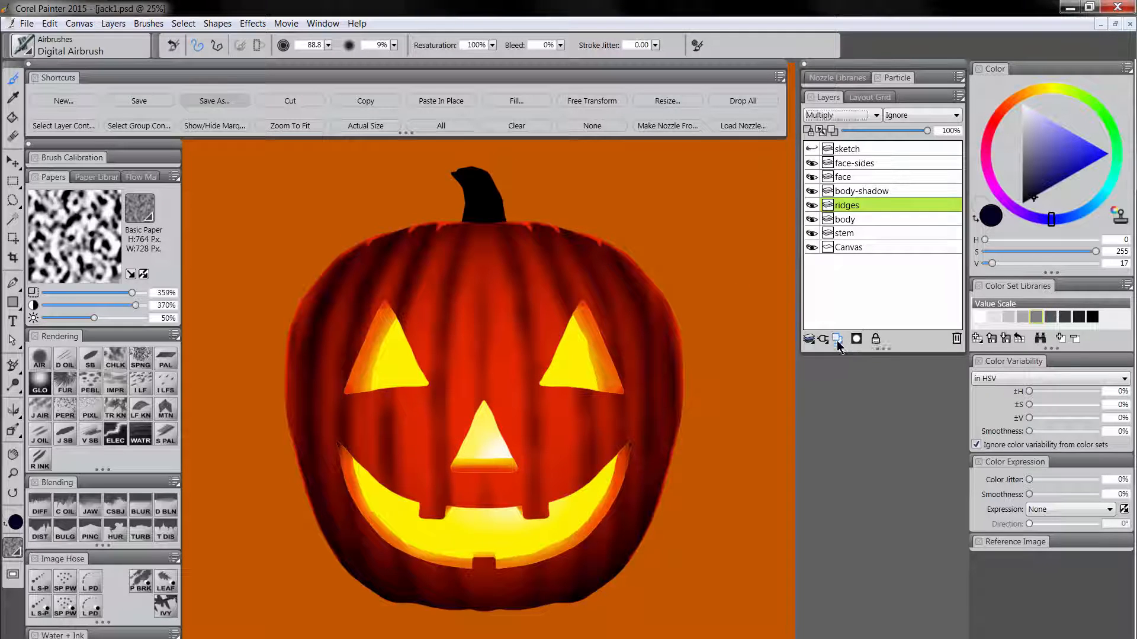
double_click(853, 208)
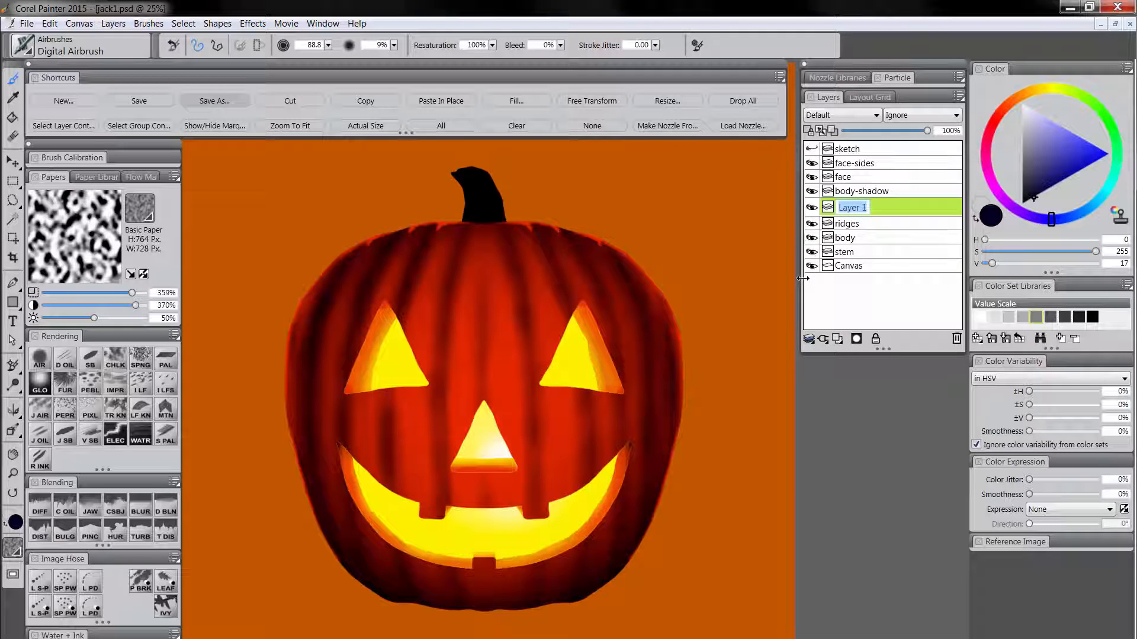
text(ridges-light)
key(Return)
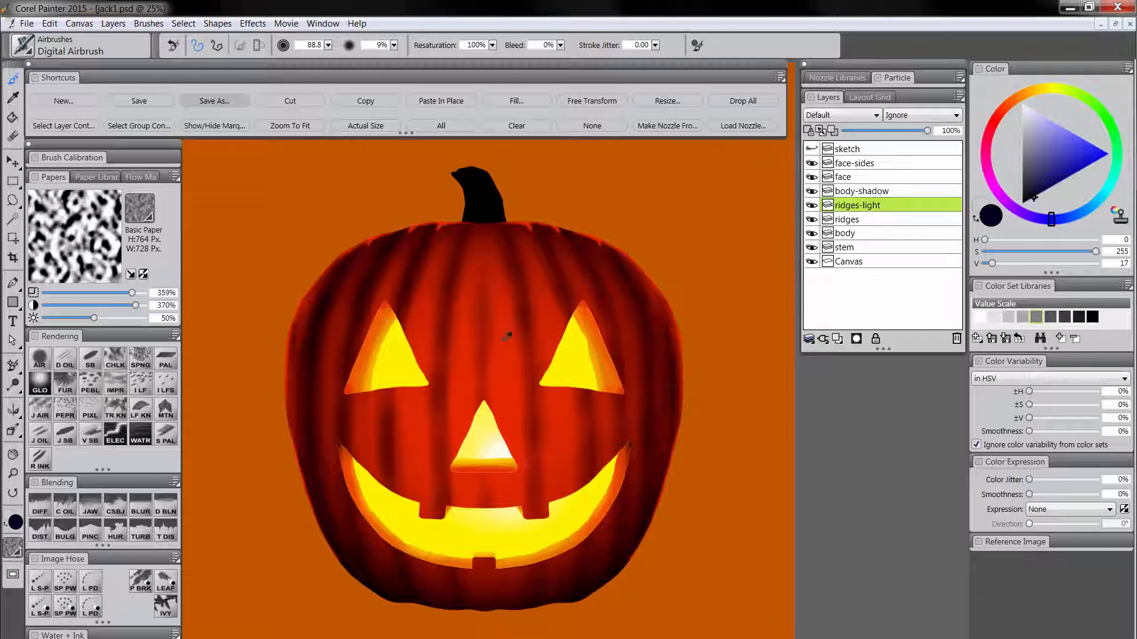
Sample the pumpkin's red and shift it to a bright orange with H 105, S 255, V 128.
alt+click(510, 366)
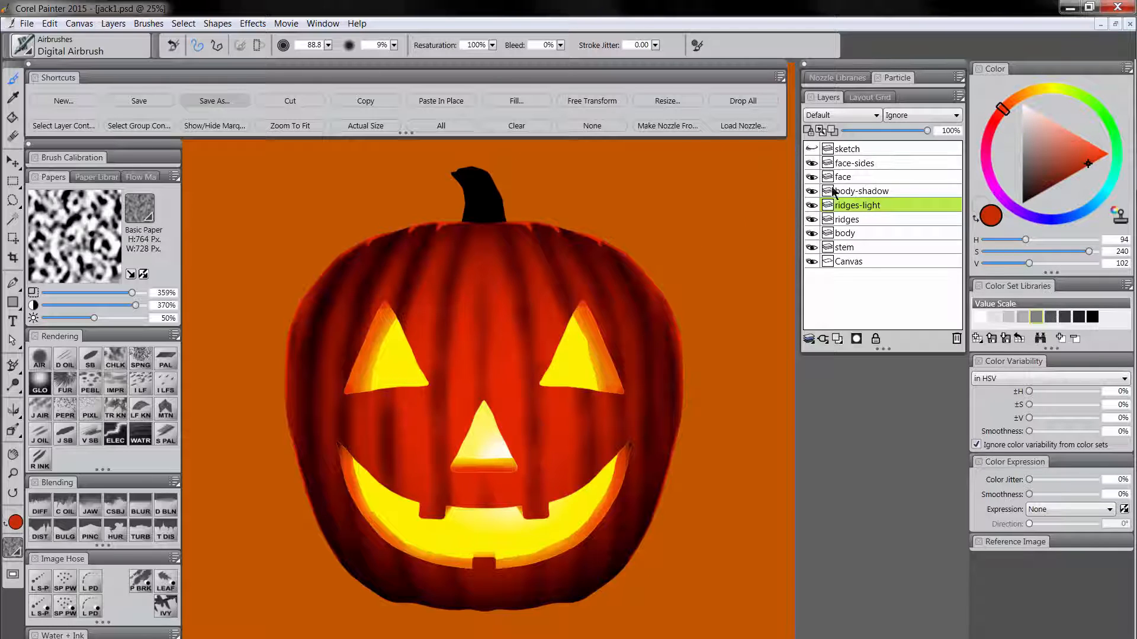
click(1008, 105)
click(1102, 158)
drag(1010, 101, 1021, 115)
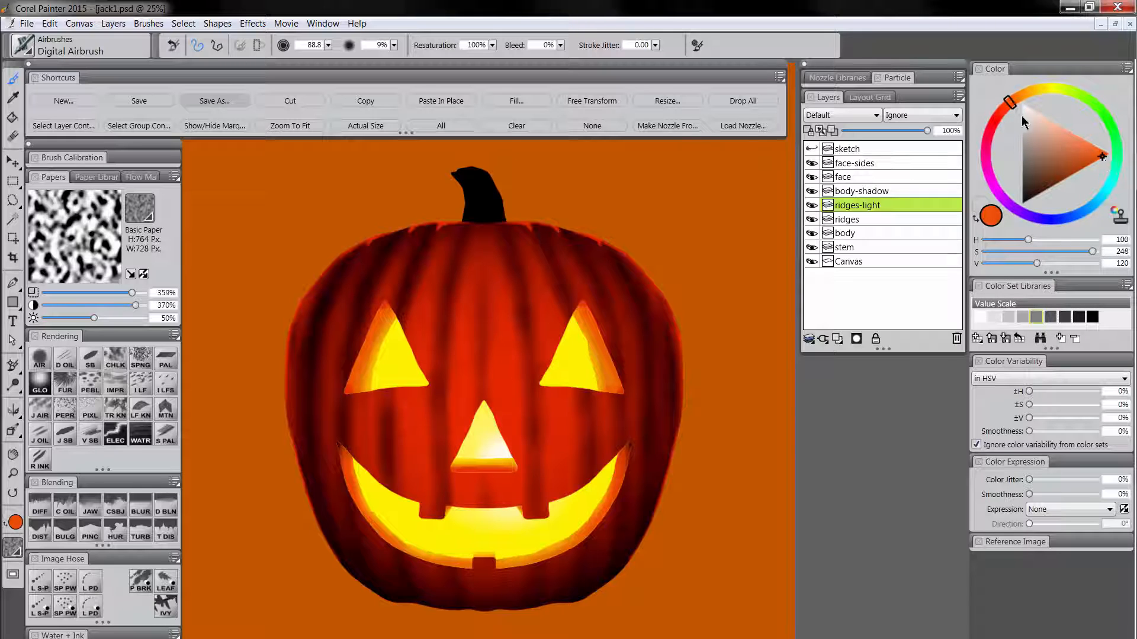
click(1104, 156)
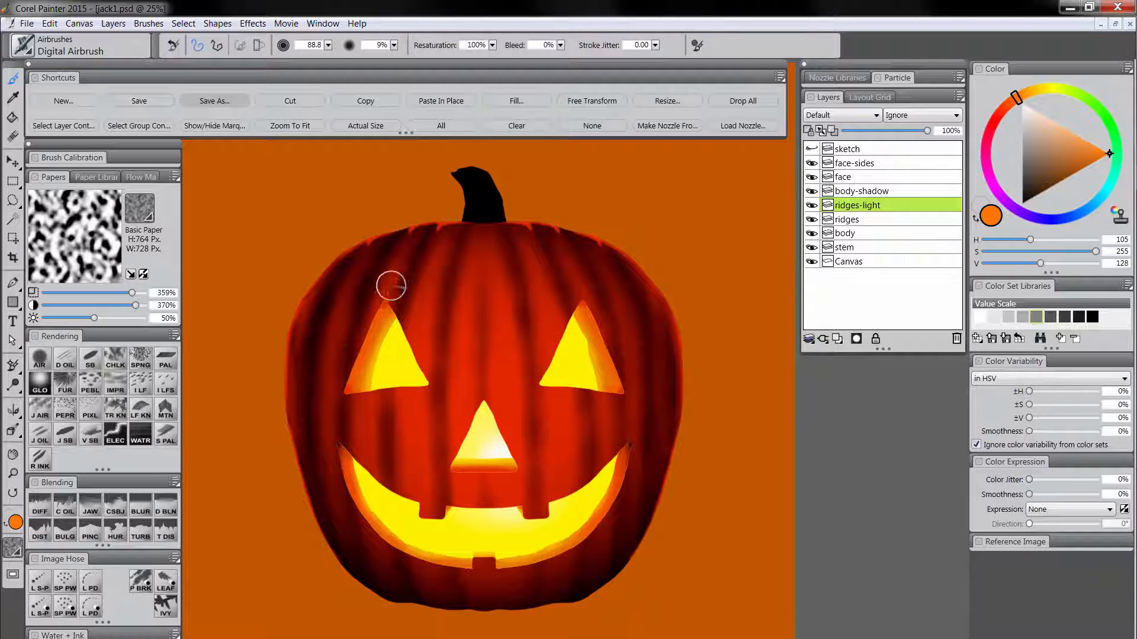
Reduce the Digital Airbrush size to 36.2 and paint thin orange highlights between the dark ridges above the eyes, beside the nose and above the mouth.
key(bracketleft)
key(bracketleft)
key(bracketleft)
key(bracketleft)
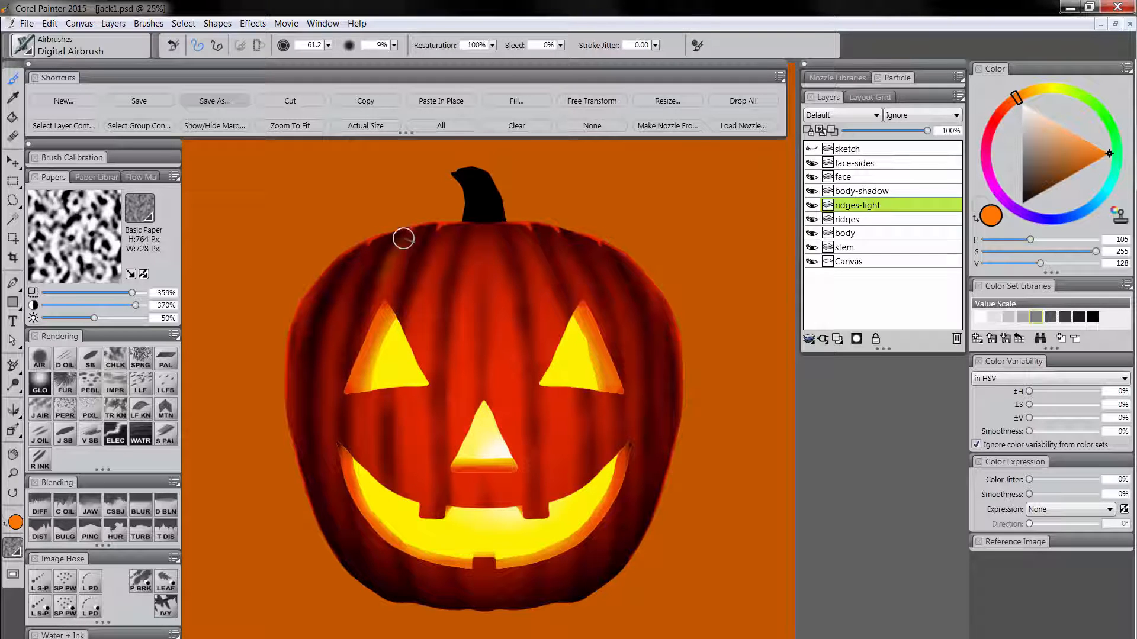
key(bracketleft)
key(bracketleft)
key(bracketleft)
key(bracketleft)
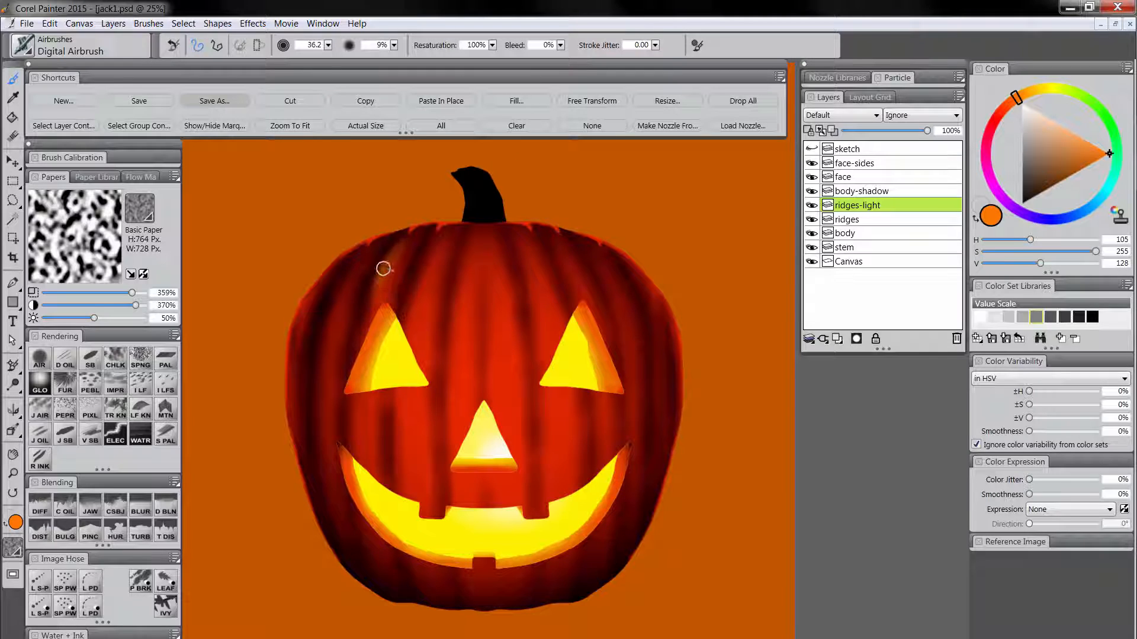
drag(383, 269, 394, 252)
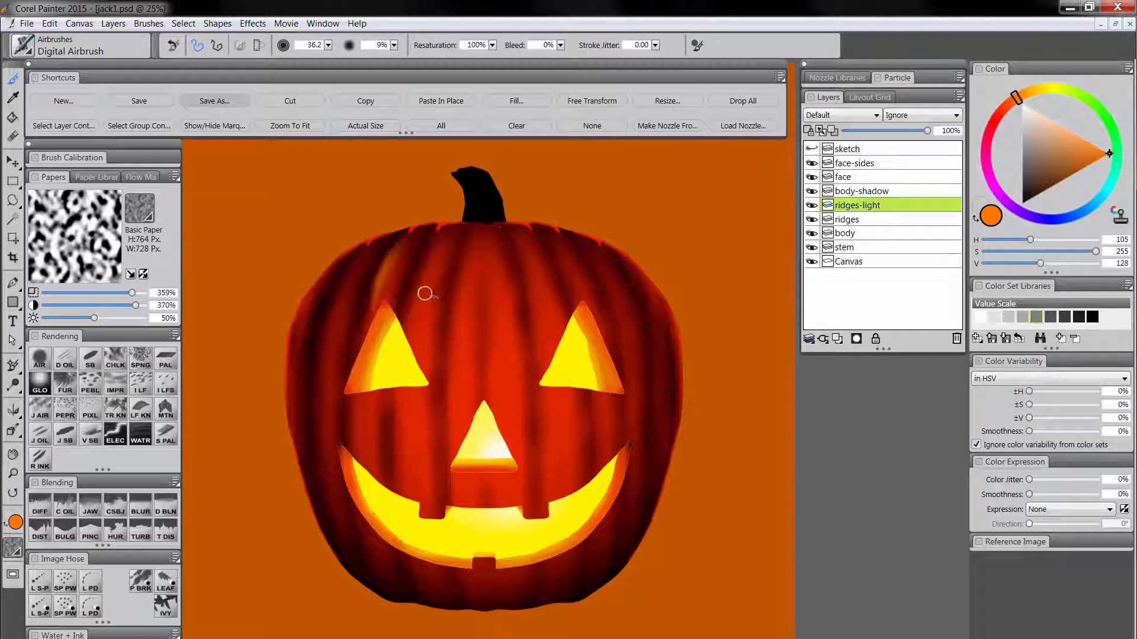
mouse_move(411, 310)
mouse_down()
mouse_move(419, 282)
mouse_move(412, 306)
mouse_move(435, 241)
mouse_move(410, 308)
mouse_up()
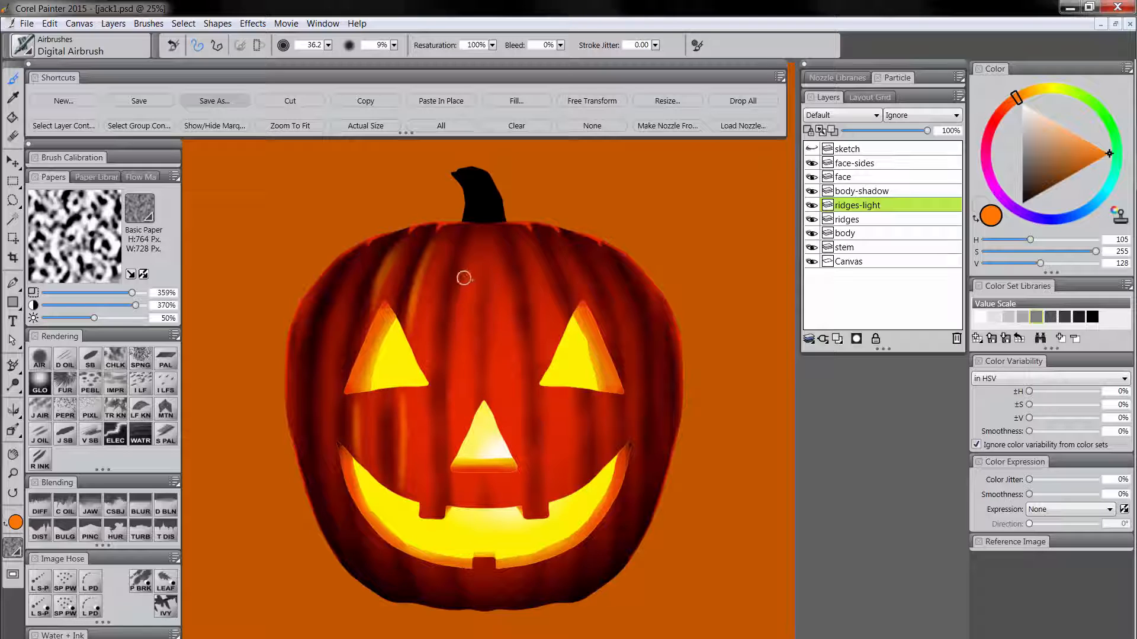
mouse_move(463, 277)
mouse_down()
mouse_move(450, 375)
mouse_move(472, 387)
mouse_move(473, 367)
mouse_move(468, 392)
mouse_up()
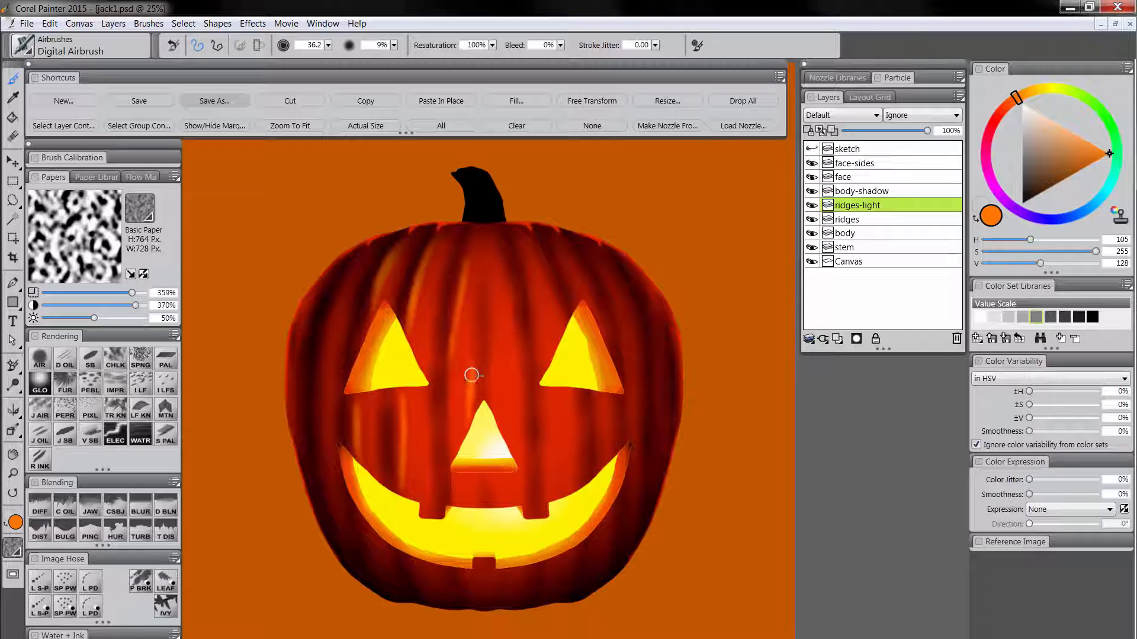
drag(469, 480, 472, 504)
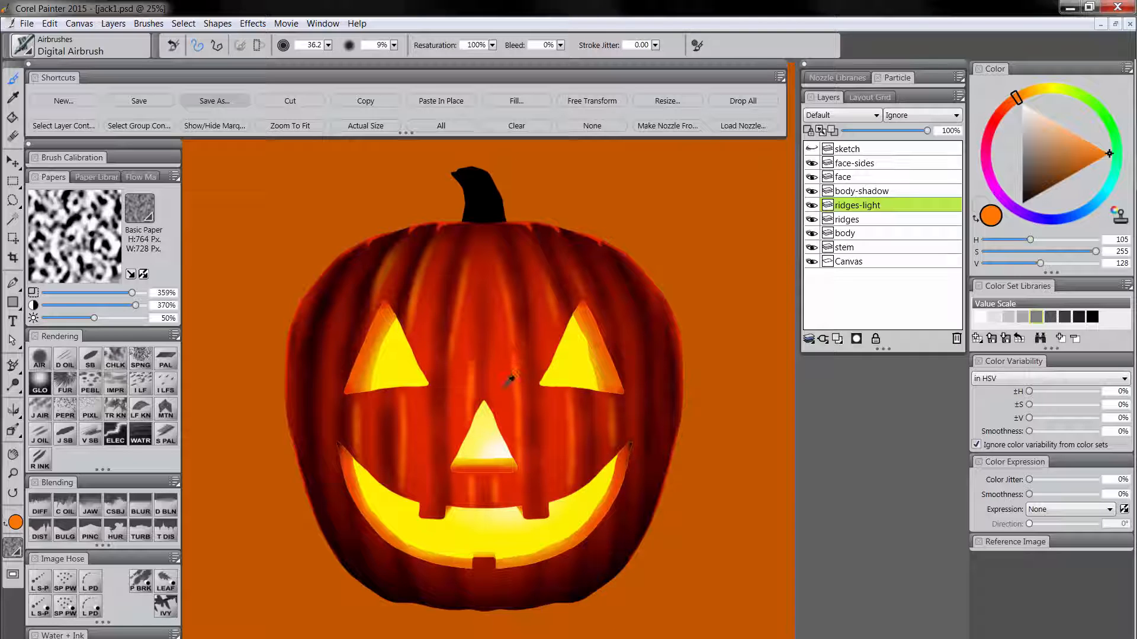
Move the ridges-light layer above body-shadow and airbrush highlights along the outer side ridges in a red sampled from the pumpkin.
alt+click(509, 380)
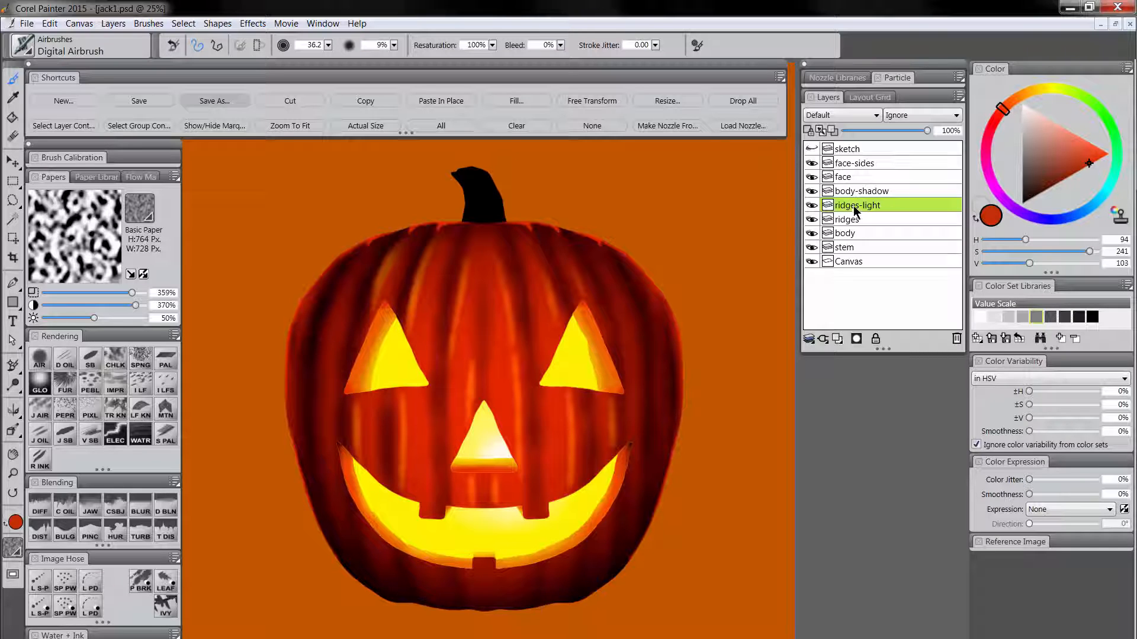
drag(855, 207, 870, 190)
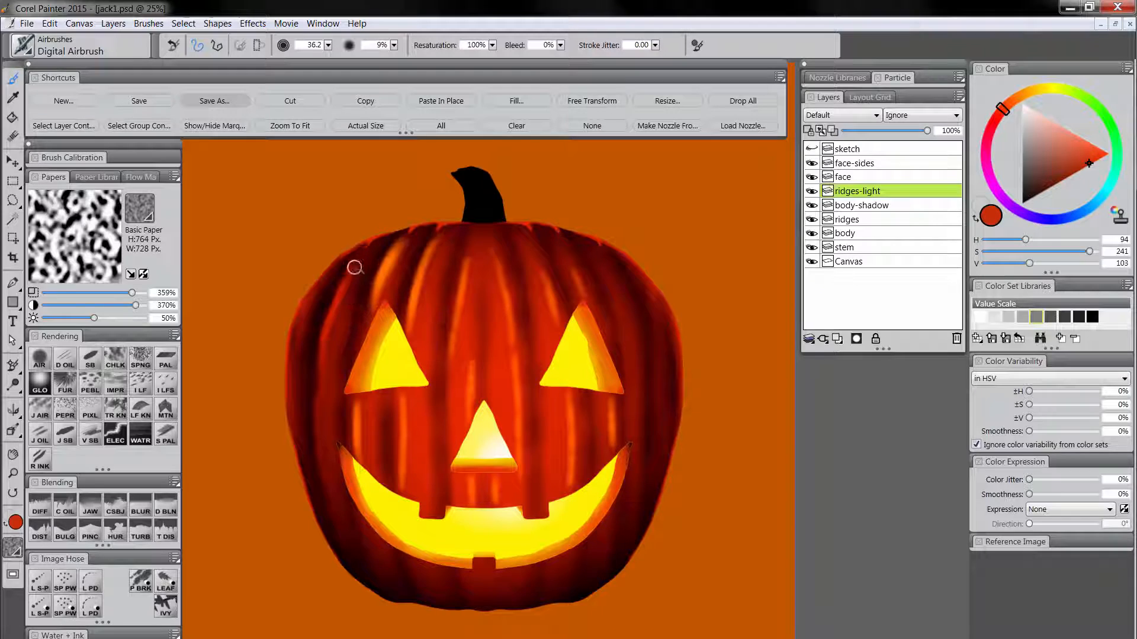
drag(318, 330, 316, 401)
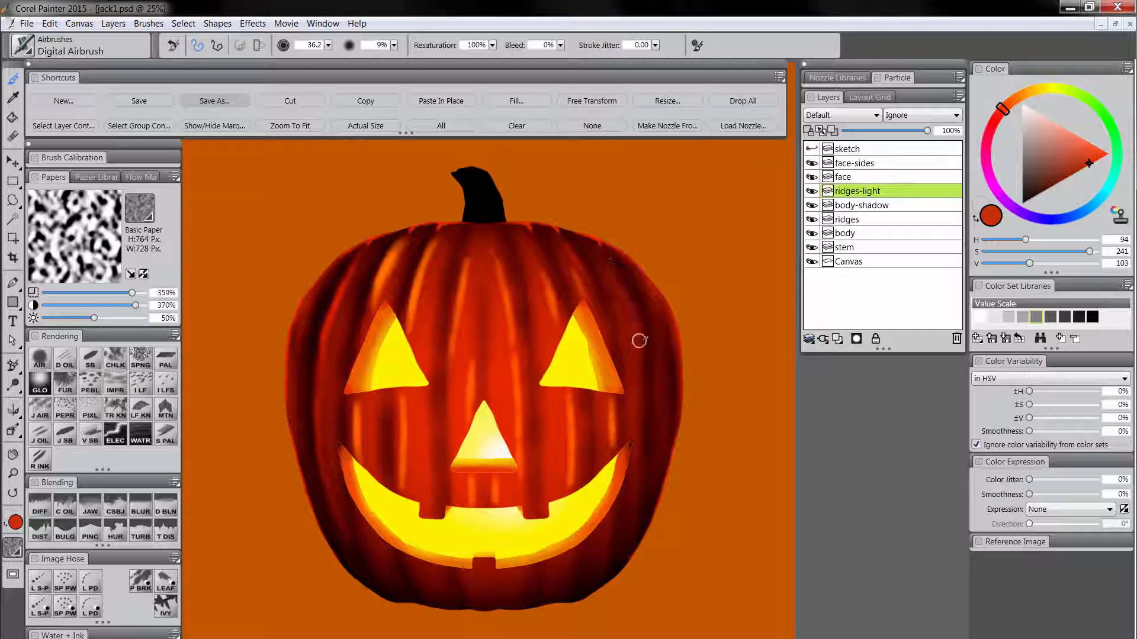
mouse_move(645, 291)
mouse_down()
mouse_move(663, 327)
mouse_move(654, 443)
mouse_move(619, 530)
mouse_move(607, 520)
mouse_move(574, 560)
mouse_up()
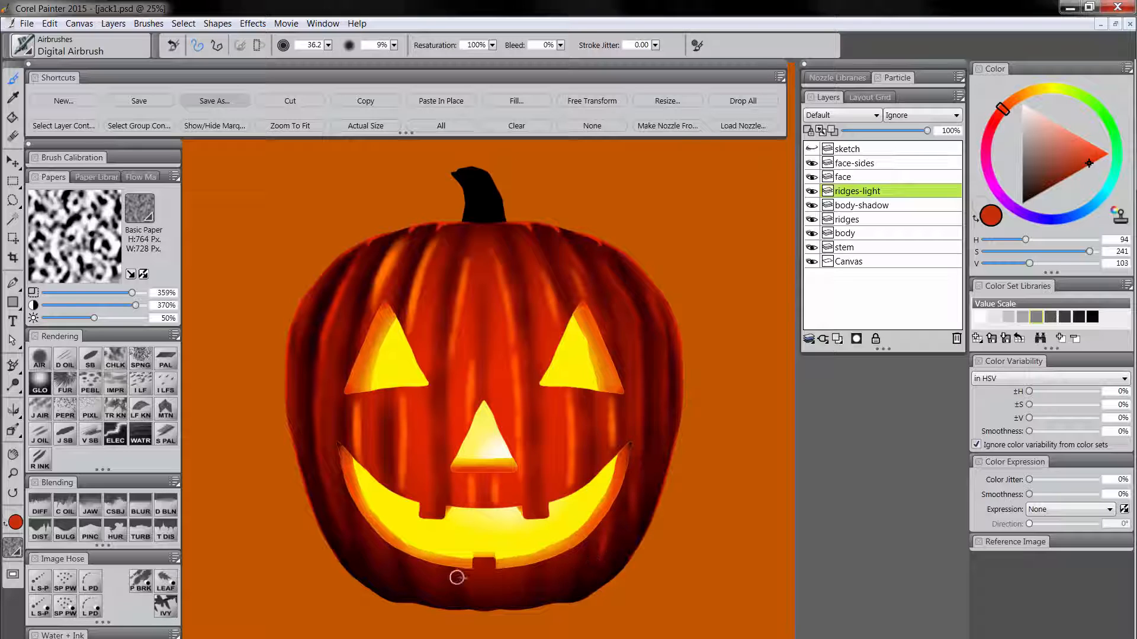
Airbrush broader highlights over the ridges in orange (H 102, S 255, V 128), and red ones along the outer left side at size 95.1.
click(1010, 104)
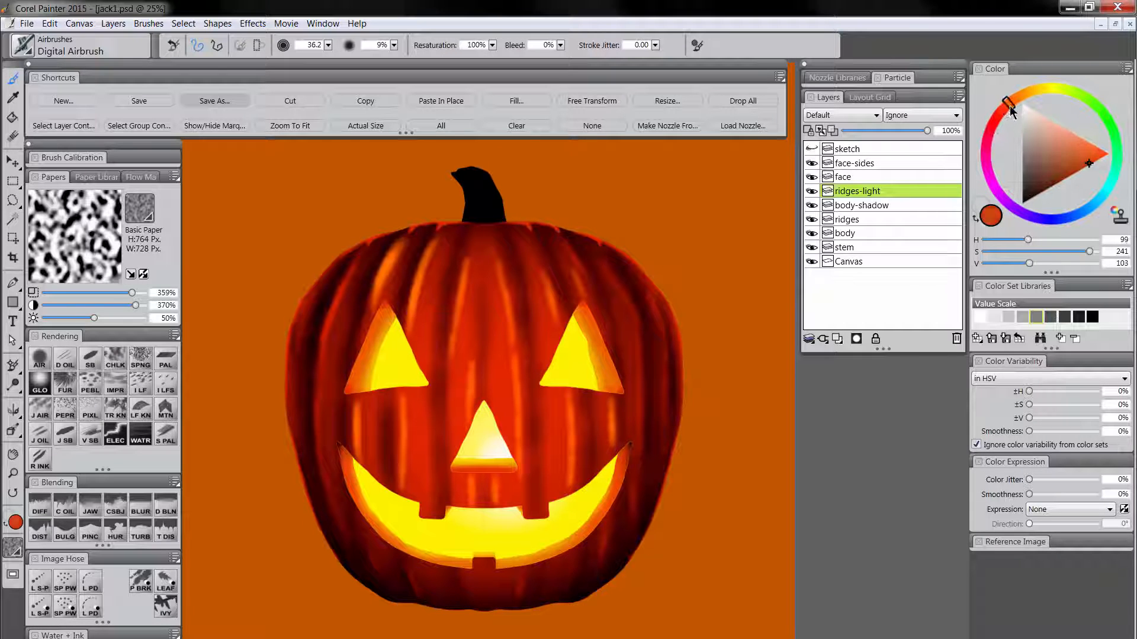
drag(1100, 153, 1113, 158)
mouse_move(394, 268)
mouse_down()
mouse_move(383, 289)
mouse_move(392, 264)
mouse_move(363, 445)
mouse_move(360, 396)
mouse_move(365, 534)
mouse_move(408, 399)
mouse_move(409, 446)
mouse_move(413, 396)
mouse_move(410, 556)
mouse_move(426, 600)
mouse_up()
mouse_move(429, 253)
mouse_down()
mouse_move(413, 339)
mouse_move(440, 240)
mouse_move(399, 252)
mouse_move(390, 308)
mouse_up()
mouse_move(472, 254)
mouse_down()
mouse_move(455, 339)
mouse_move(463, 292)
mouse_move(455, 323)
mouse_move(462, 427)
mouse_move(498, 254)
mouse_move(512, 362)
mouse_up()
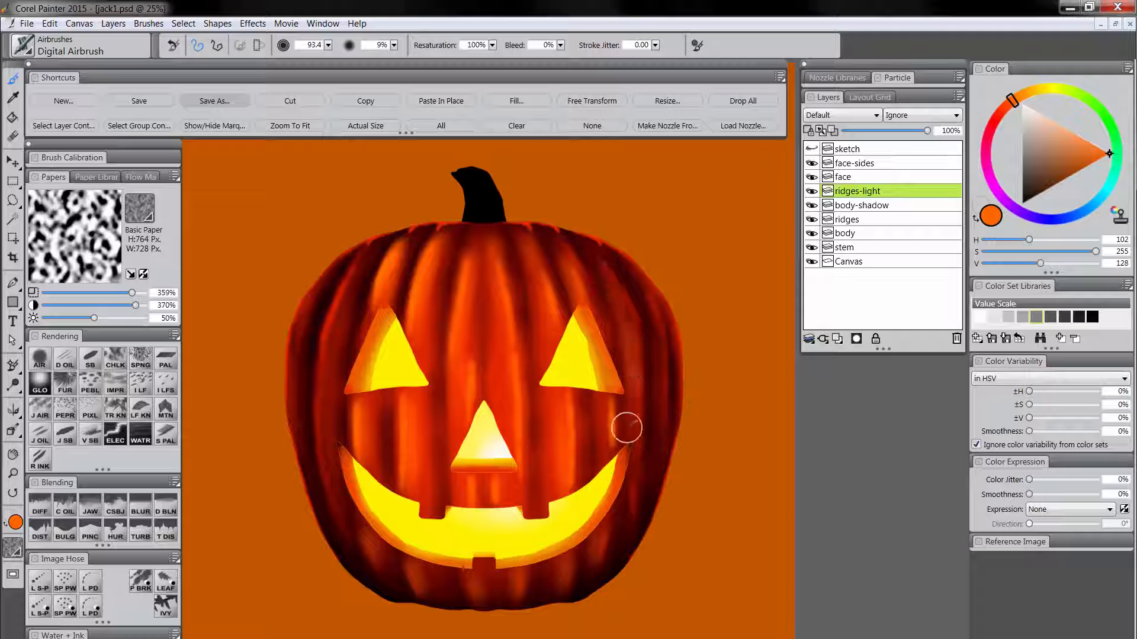
alt+click(508, 388)
mouse_move(349, 274)
mouse_down()
mouse_move(327, 347)
mouse_move(356, 262)
mouse_move(319, 410)
mouse_move(324, 492)
mouse_move(339, 514)
mouse_up()
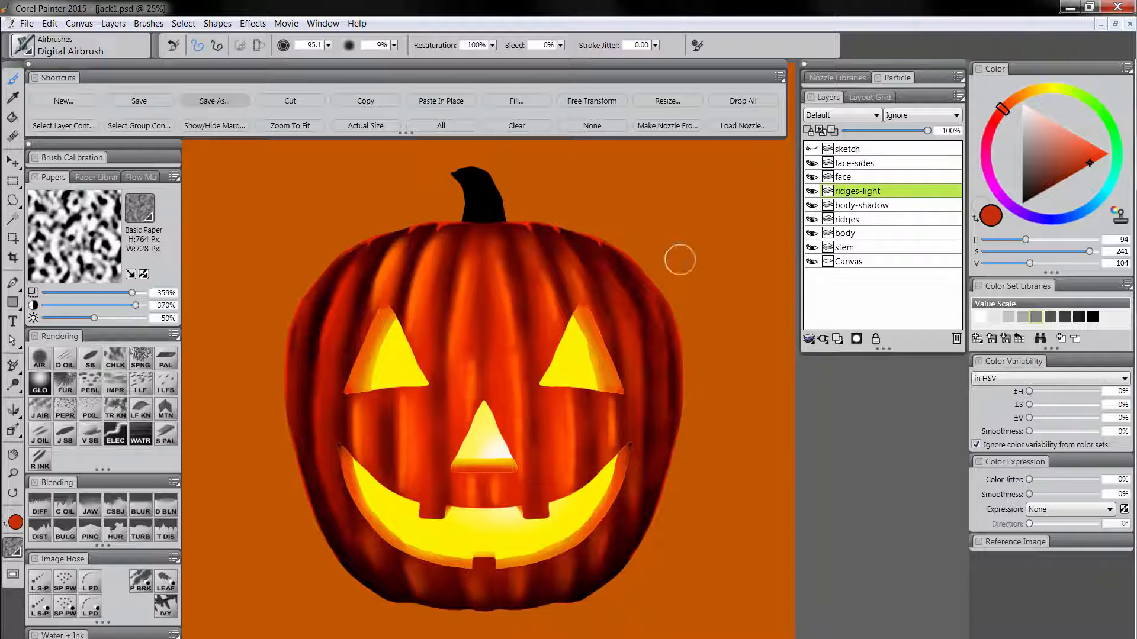
Lower the opacity of the ridges-light layer to 63% and the ridges layer to 43%.
click(898, 131)
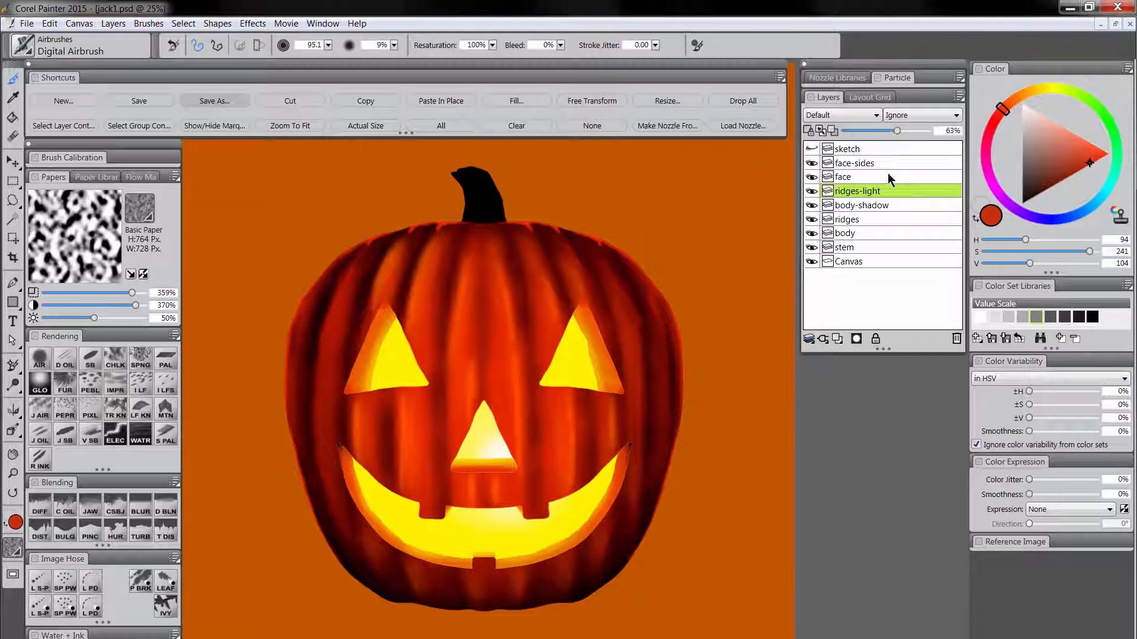
click(866, 218)
click(894, 131)
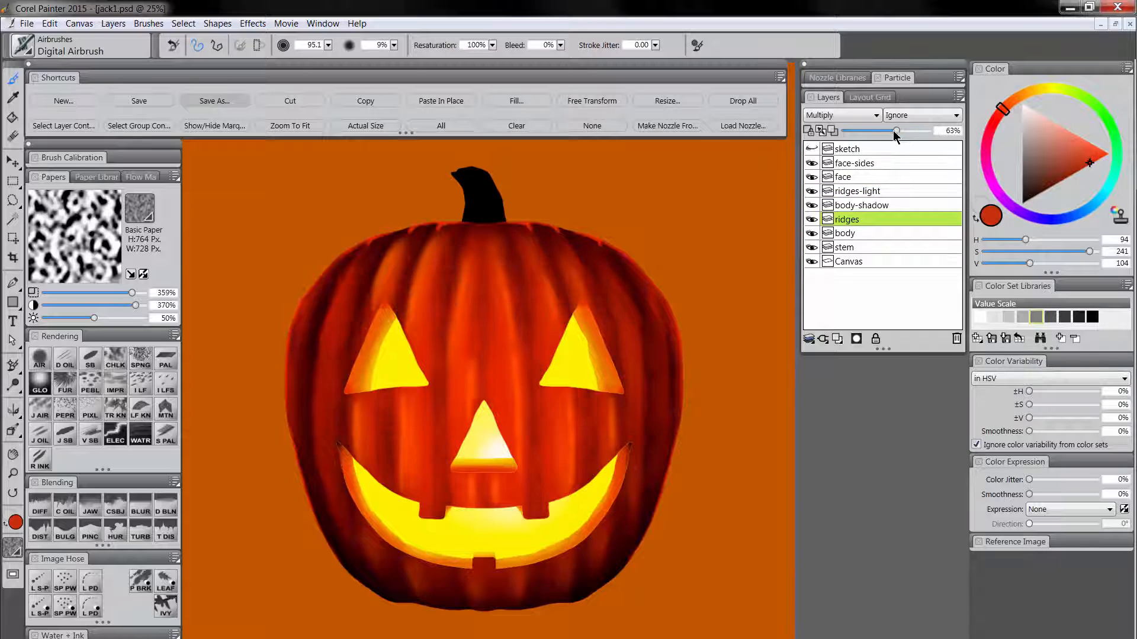
drag(882, 133, 879, 134)
Rename the ridges layer as ridges-dark and reduce its opacity to 26%.
double_click(856, 220)
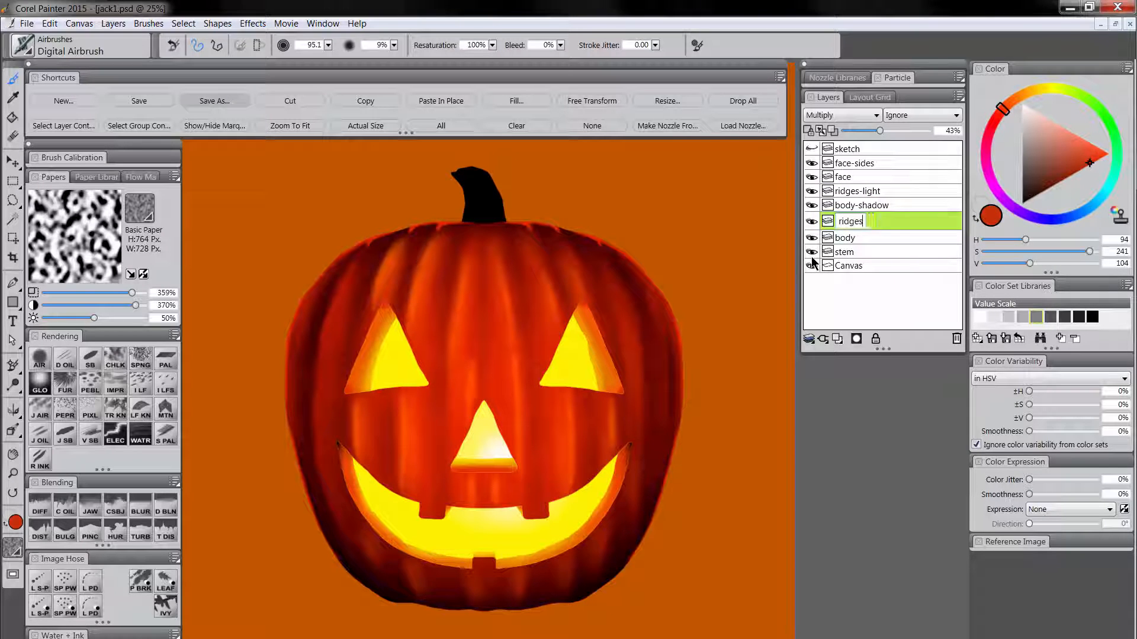
text(-dark)
click(868, 130)
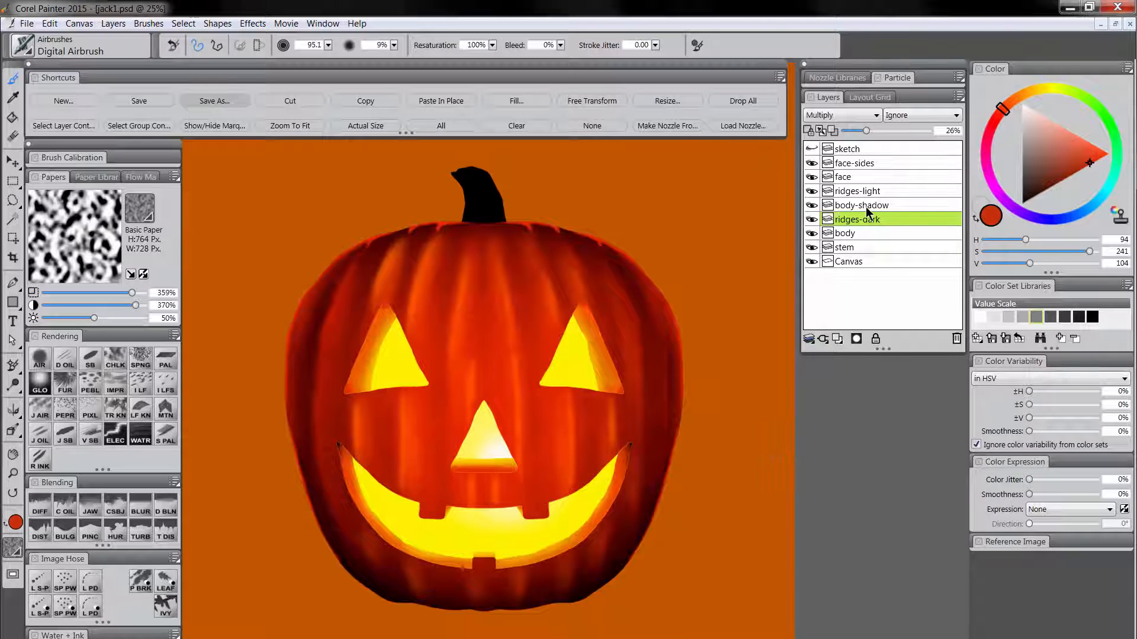
Soften the highlights on the ridges-light layer with the Diffuse Blur blender, and set the ridges-dark layer's opacity to 63%.
click(40, 504)
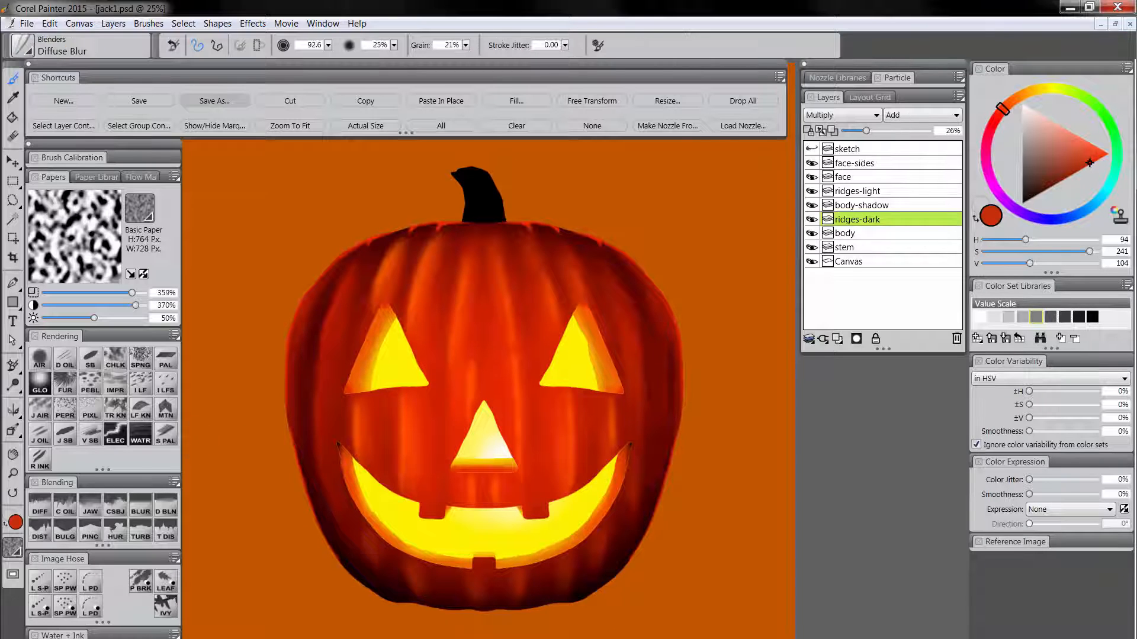
click(873, 191)
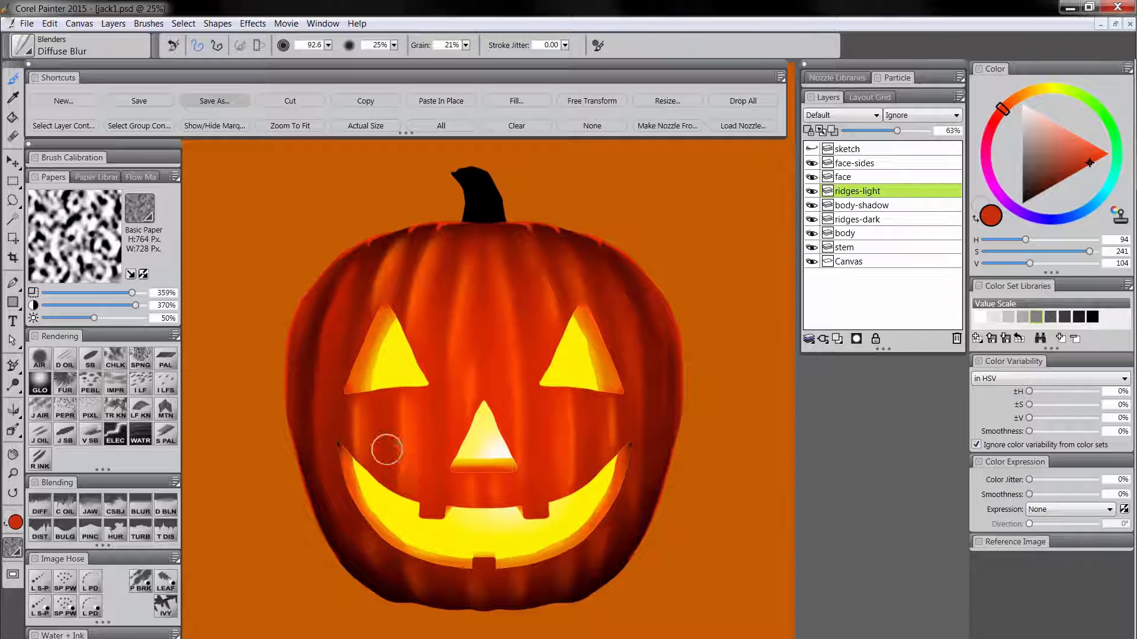
click(862, 217)
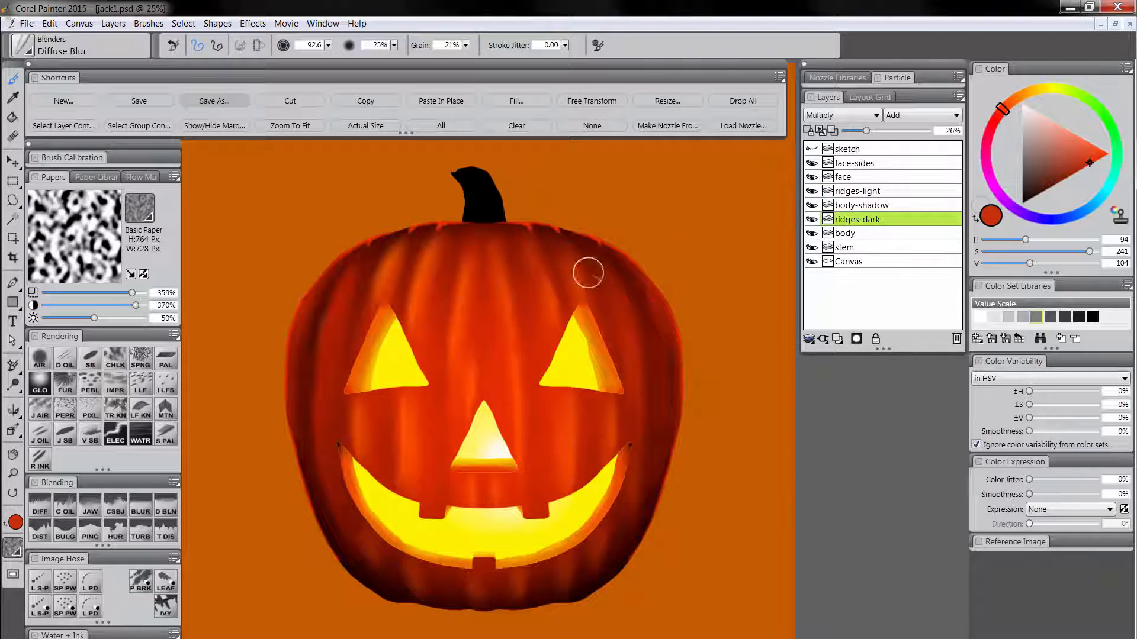
click(884, 131)
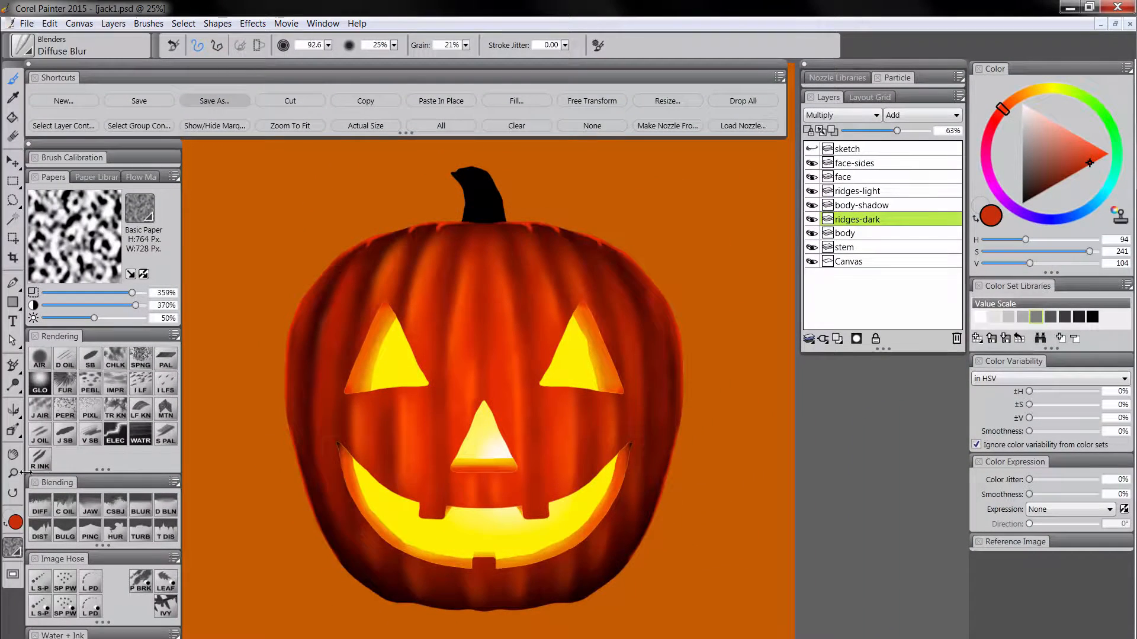
Check the overall look of the whole pumpkin at a reduced size.
click(13, 472)
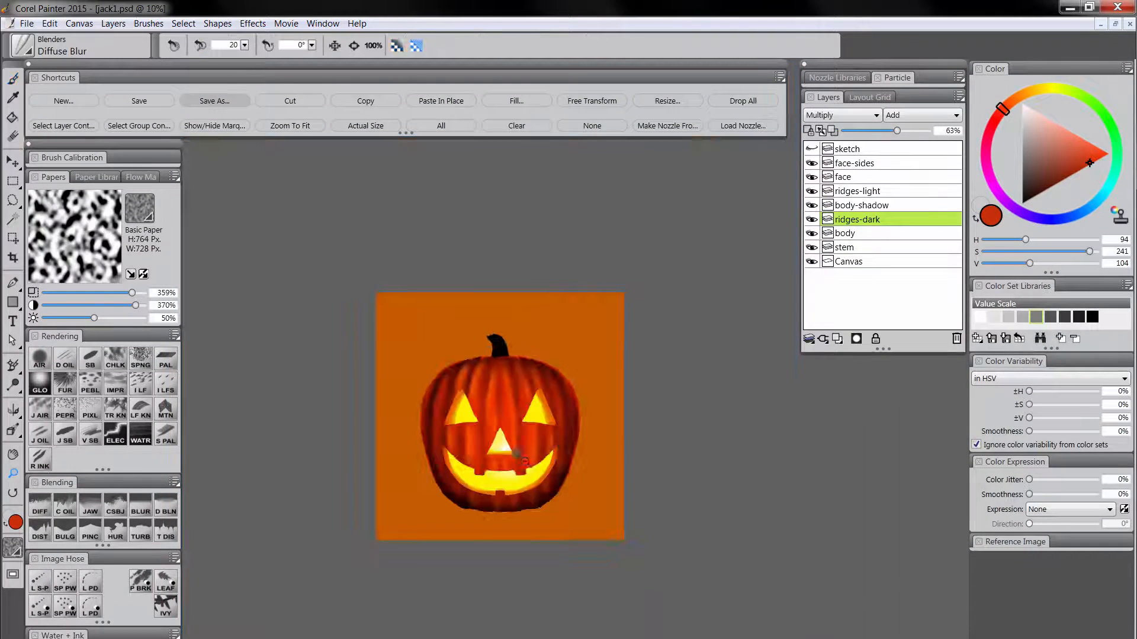
alt+click(506, 445)
alt+click(536, 468)
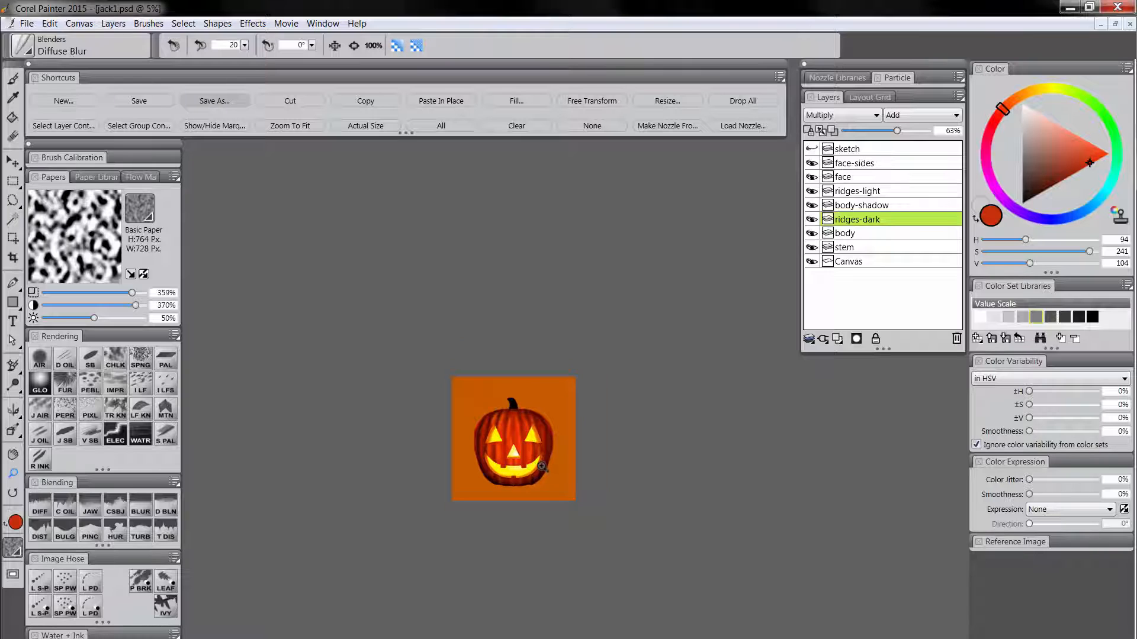
click(525, 453)
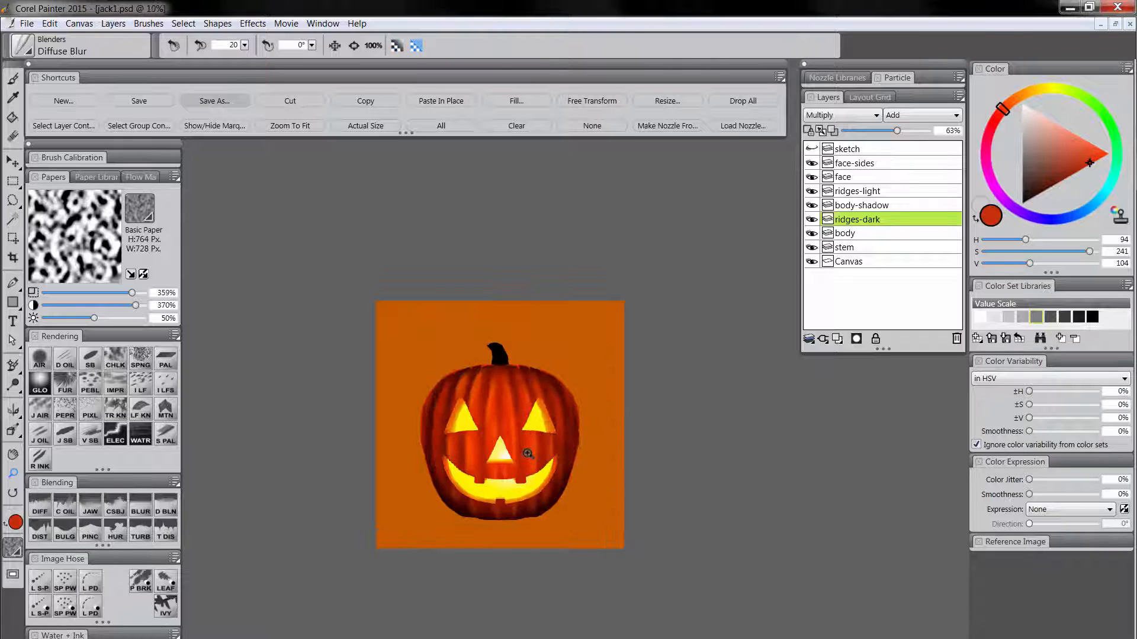
click(528, 456)
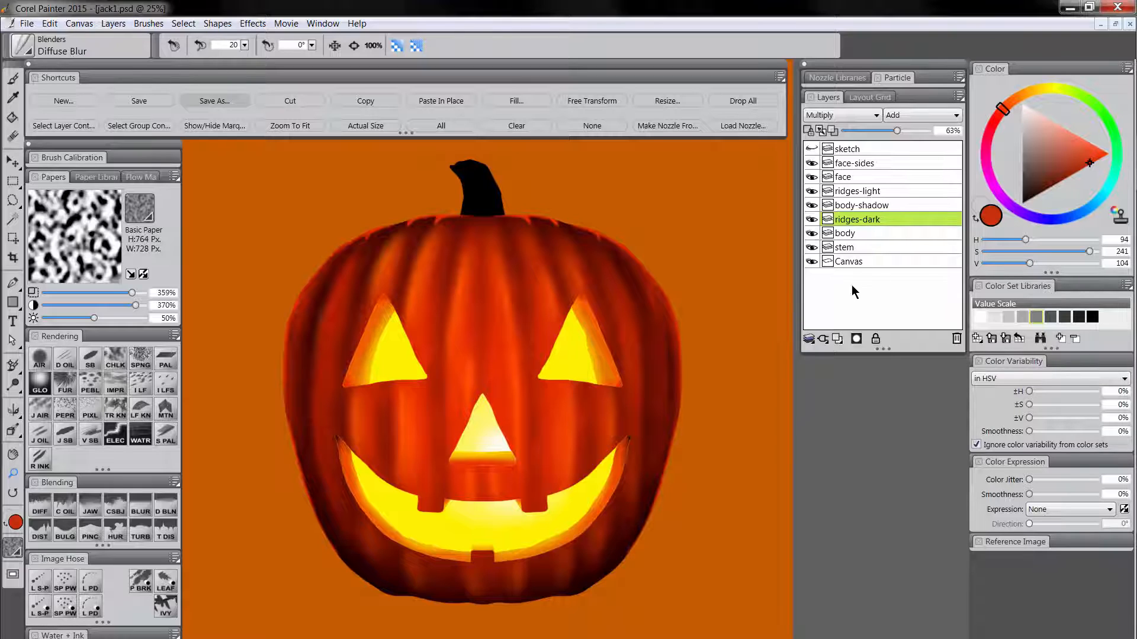
Add a new layer above ridges-dark and name it cut.
click(837, 339)
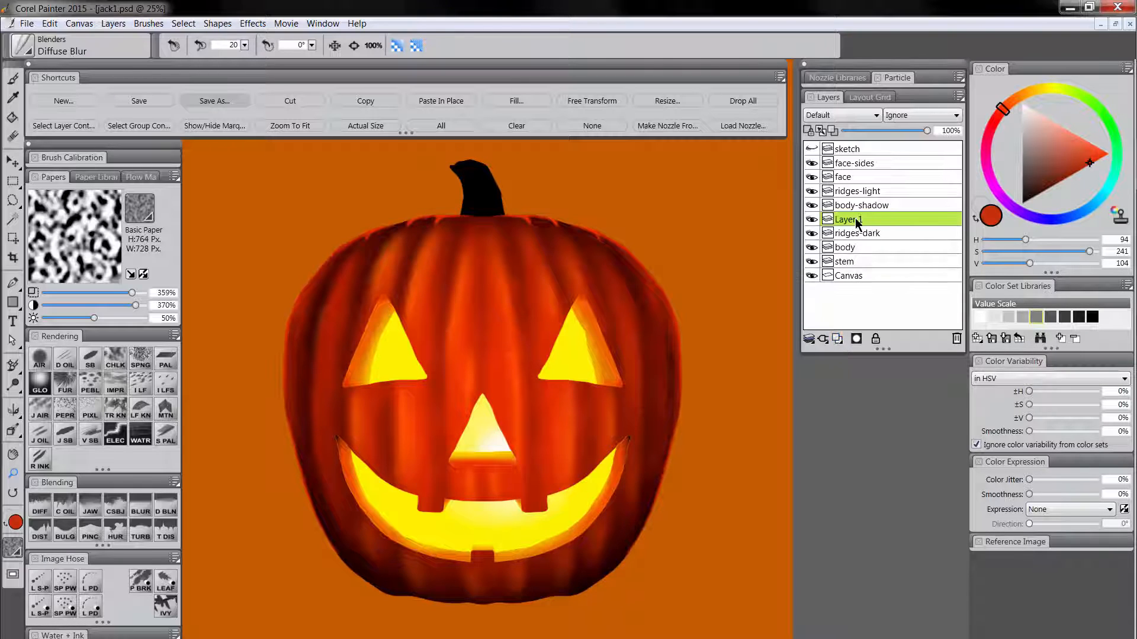
double_click(848, 223)
text(cut)
key(Return)
Switch to the Digital Airbrush with a near-black blue (saturation 255, value 13) based on the stem's black, and adjust the brush size.
click(50, 360)
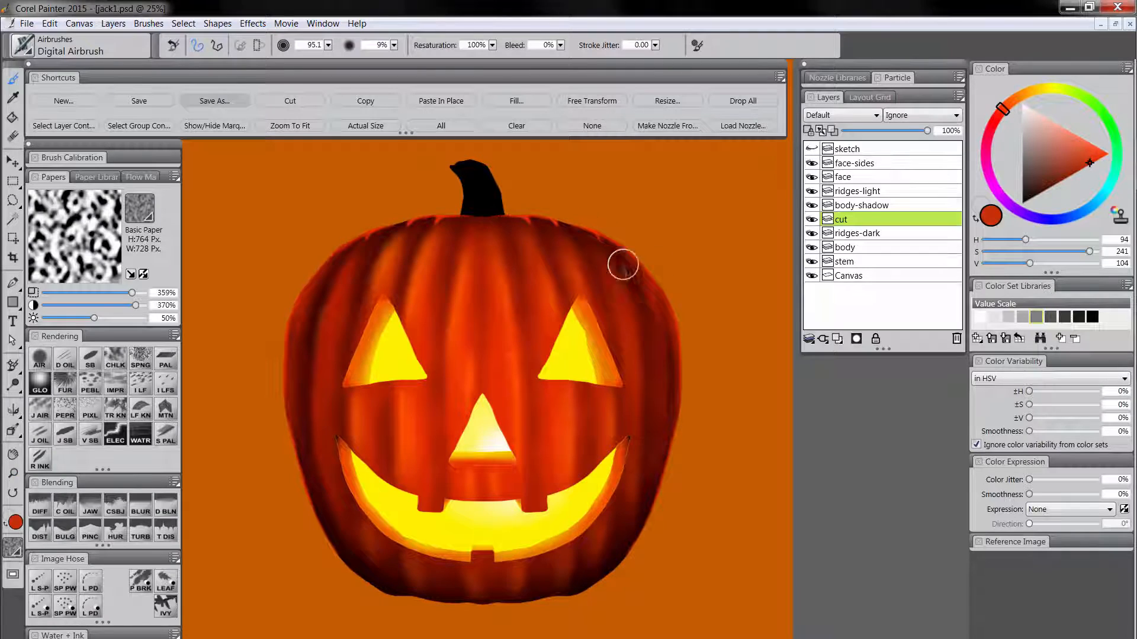
alt+click(481, 196)
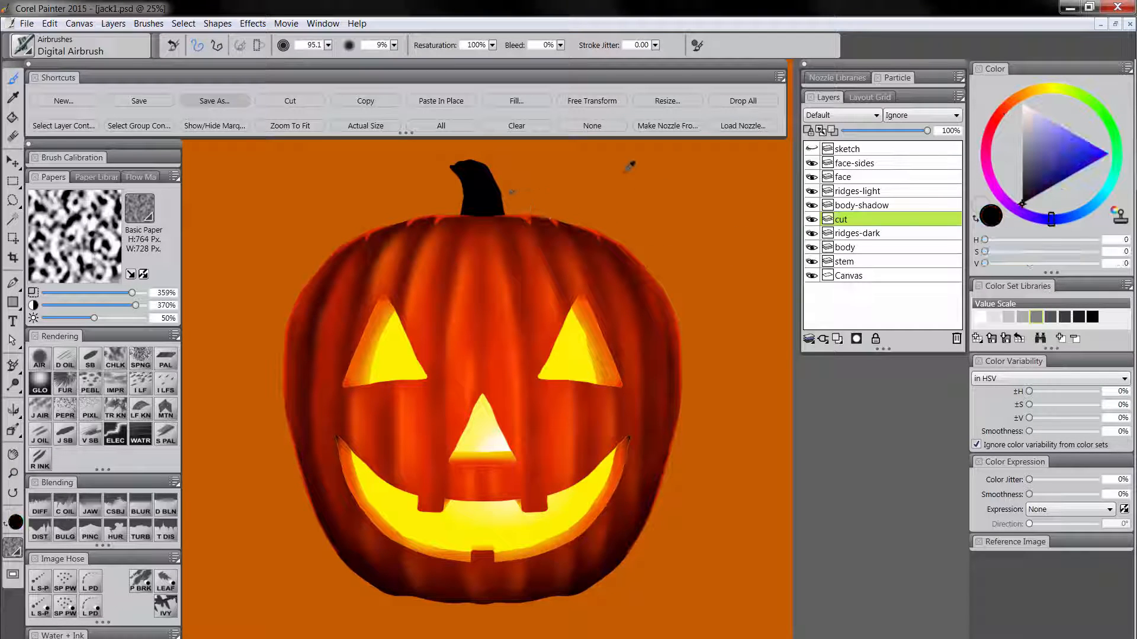
drag(1028, 197, 1032, 201)
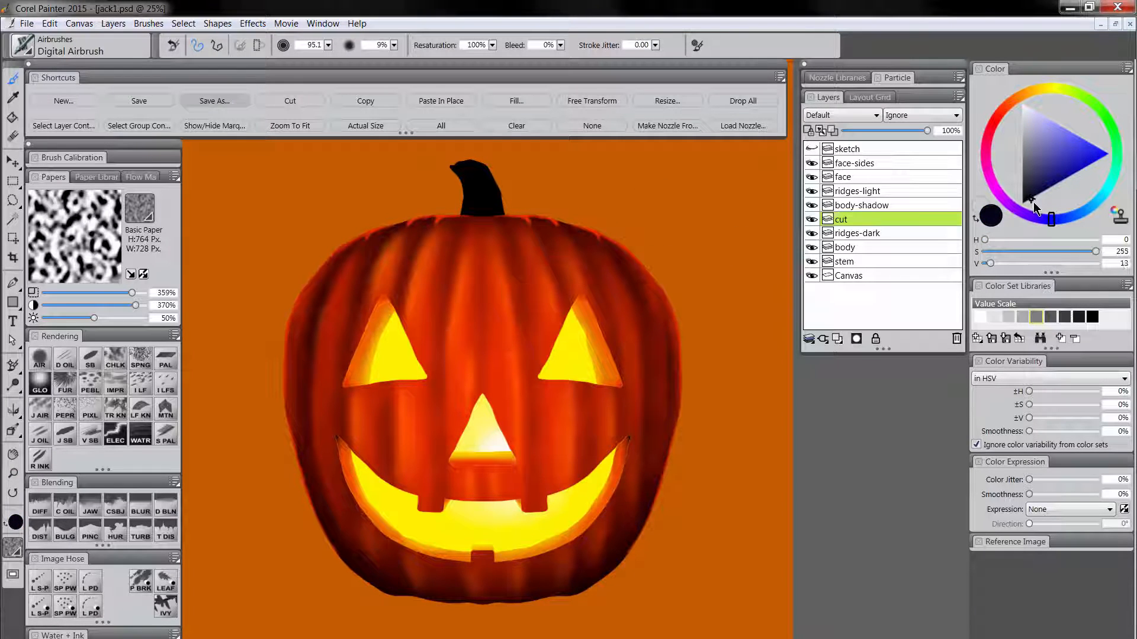
drag(404, 253, 407, 248)
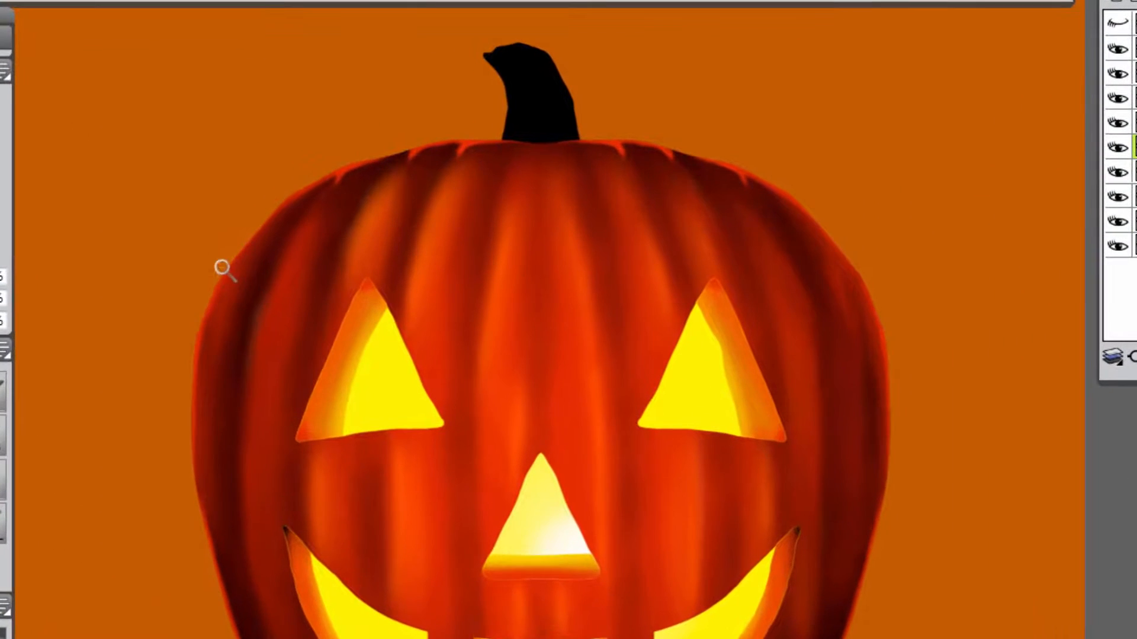
Try a dark lid cut line across the upper part of the pumpkin, and undo the strokes.
drag(301, 286, 318, 279)
mouse_move(255, 253)
mouse_down()
mouse_move(340, 234)
mouse_move(609, 219)
mouse_move(738, 231)
mouse_move(841, 268)
mouse_up()
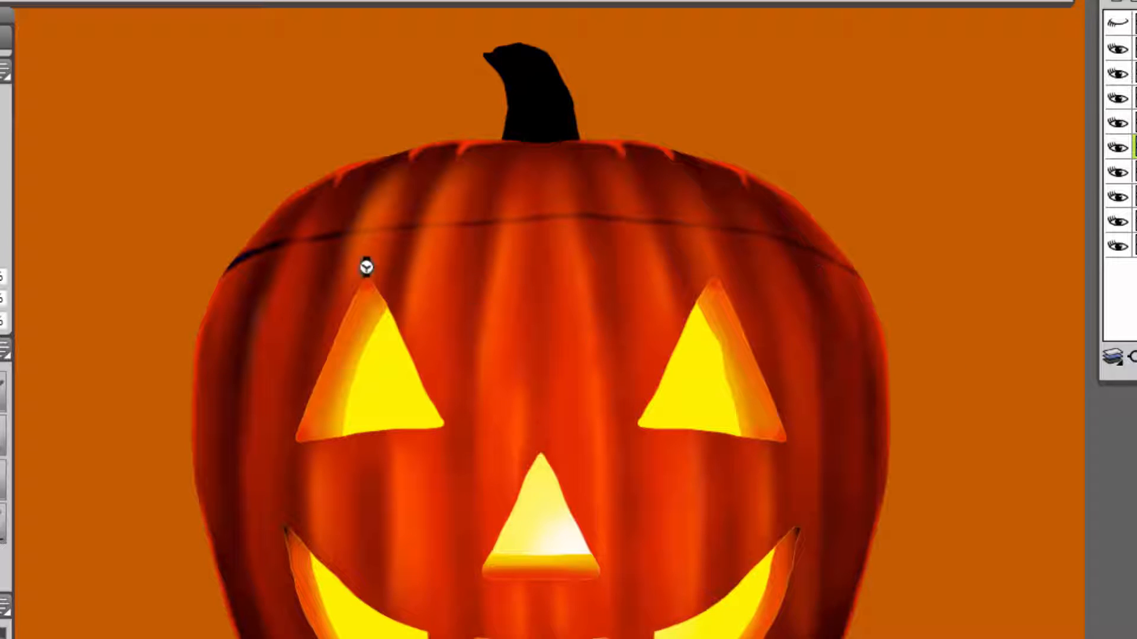
key(ctrl+alt+z)
key(ctrl+alt+z)
key(ctrl+alt+z)
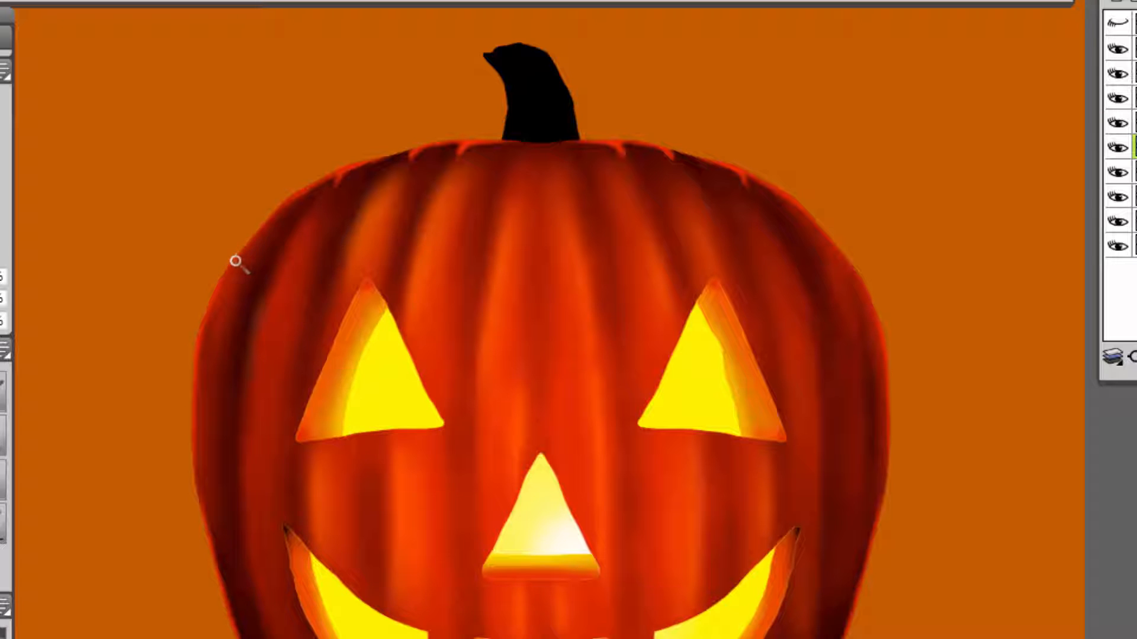
Draw a thin, slightly wavy dark cut line across the pumpkin above the eyes on the cut layer, retracing it to darken it.
mouse_move(235, 261)
mouse_down()
mouse_move(278, 239)
mouse_move(410, 223)
mouse_up()
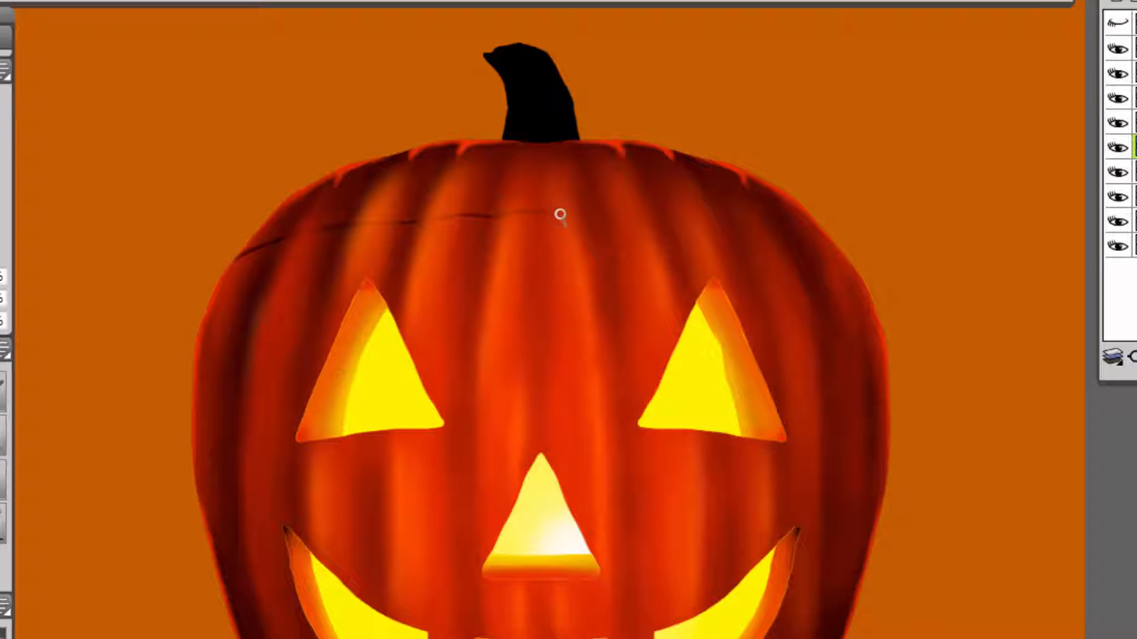
drag(600, 218, 703, 228)
mouse_move(229, 267)
mouse_down()
mouse_move(323, 229)
mouse_move(278, 240)
mouse_move(330, 228)
mouse_up()
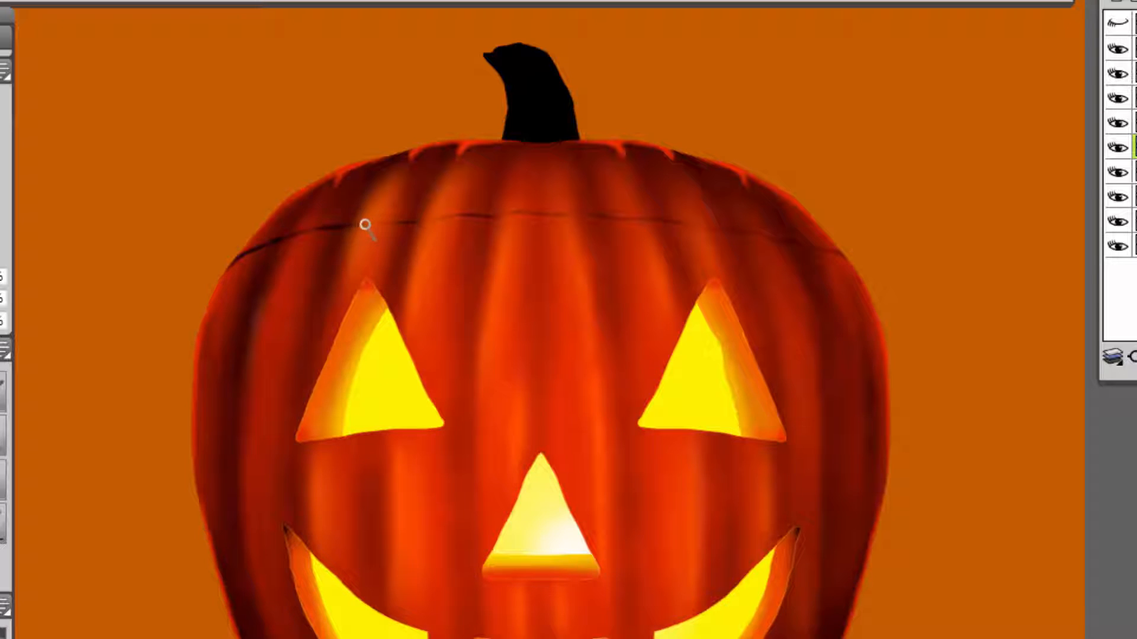
drag(399, 227, 462, 216)
mouse_move(531, 215)
mouse_down()
mouse_move(612, 211)
mouse_move(594, 214)
mouse_move(700, 228)
mouse_up()
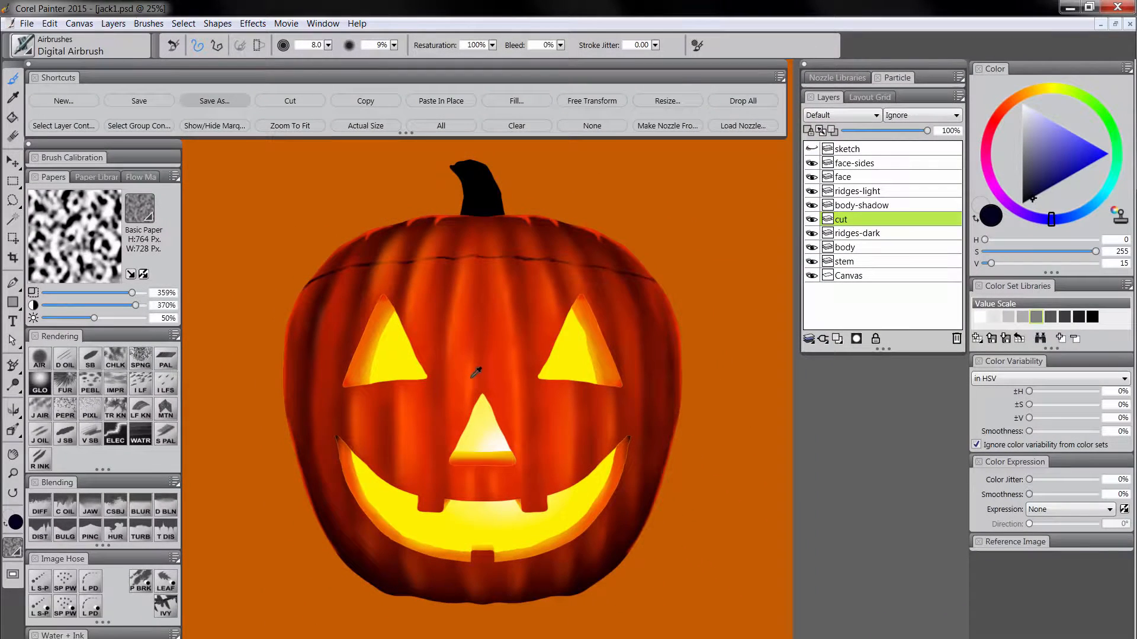
Highlight the cut line with a bright orange (H 100, S 255, V 128) and set the cut layer's opacity to 55%.
alt+click(476, 372)
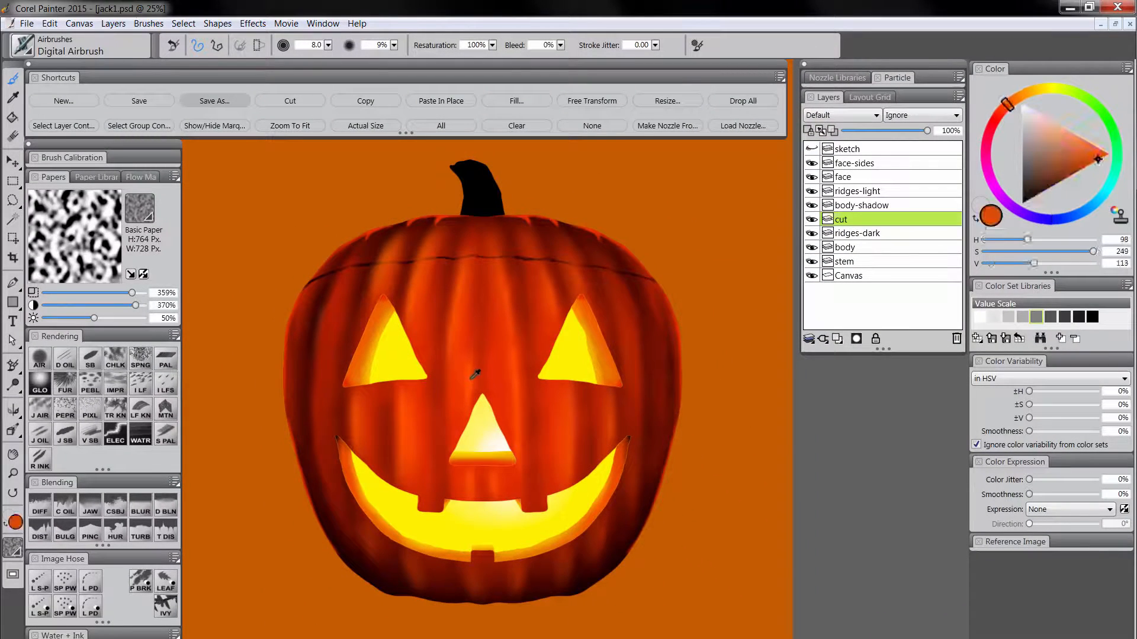
alt+click(474, 375)
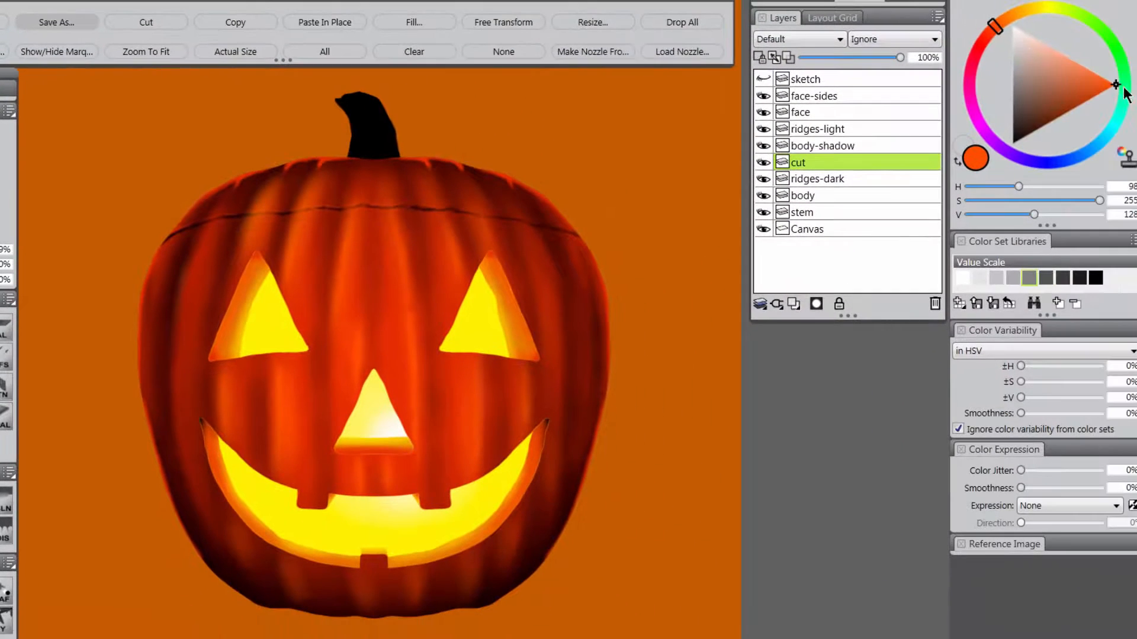
click(1000, 27)
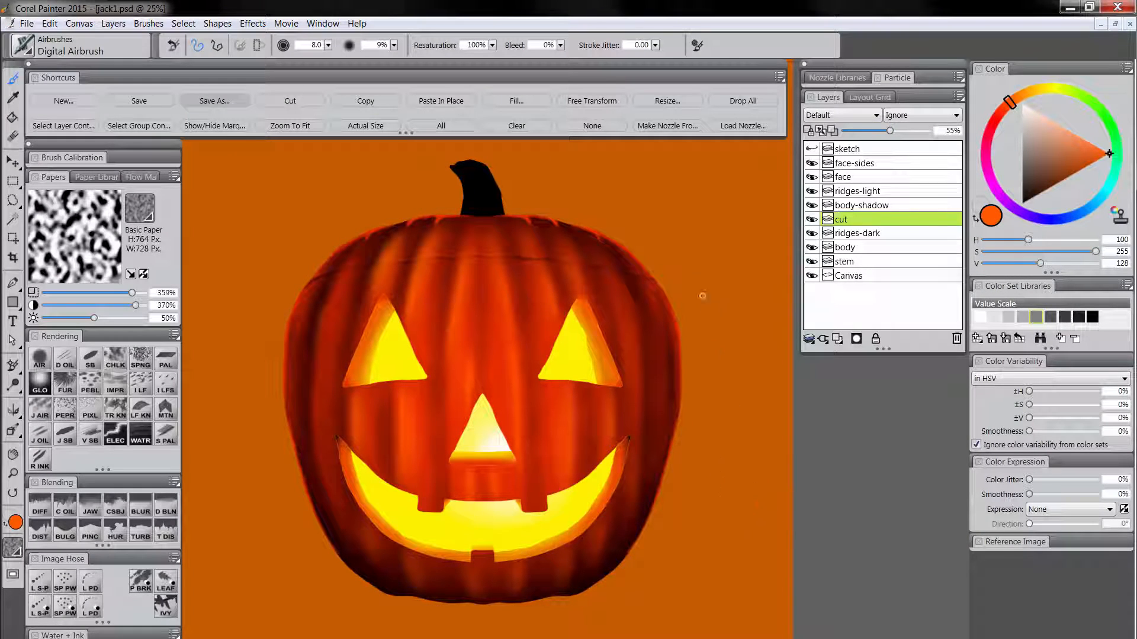
Airbrush dark red shading onto the left part of the black stem on the stem layer.
click(858, 265)
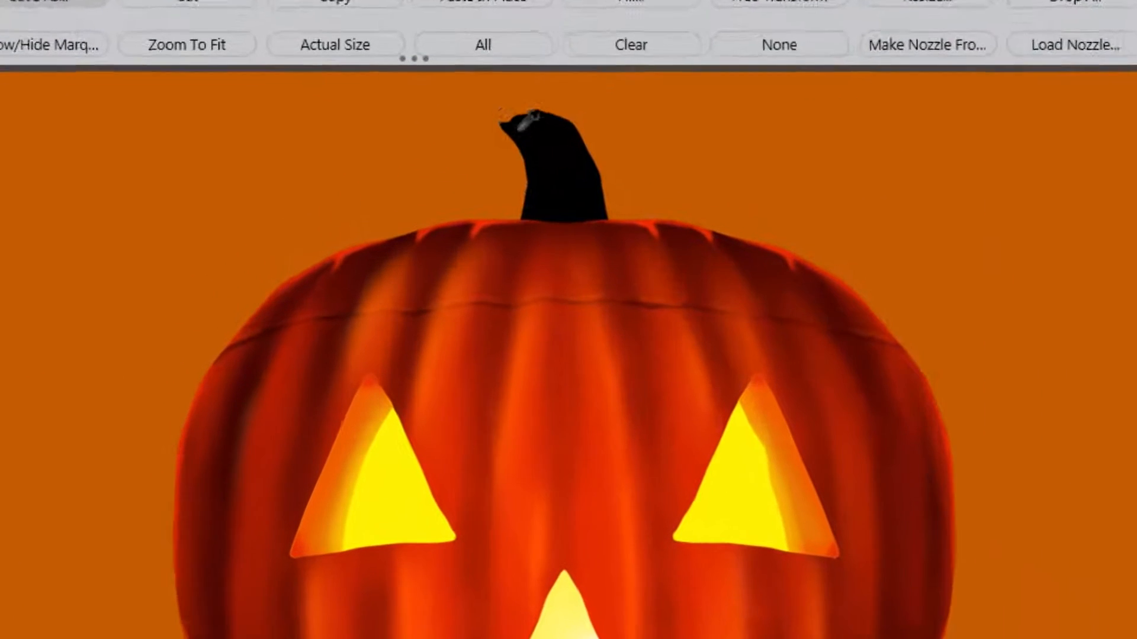
mouse_move(551, 134)
mouse_down()
mouse_move(509, 113)
mouse_move(552, 145)
mouse_move(542, 125)
mouse_move(529, 153)
mouse_move(534, 199)
mouse_move(514, 109)
mouse_move(567, 151)
mouse_move(563, 184)
mouse_move(537, 109)
mouse_move(505, 117)
mouse_move(545, 130)
mouse_move(551, 103)
mouse_move(605, 143)
mouse_up()
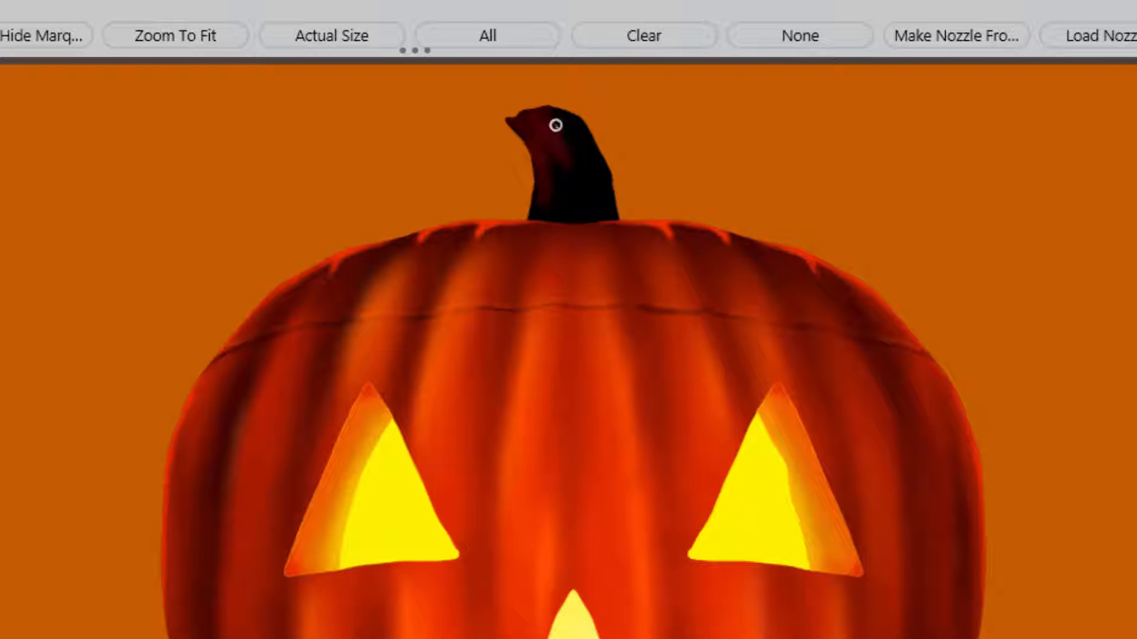
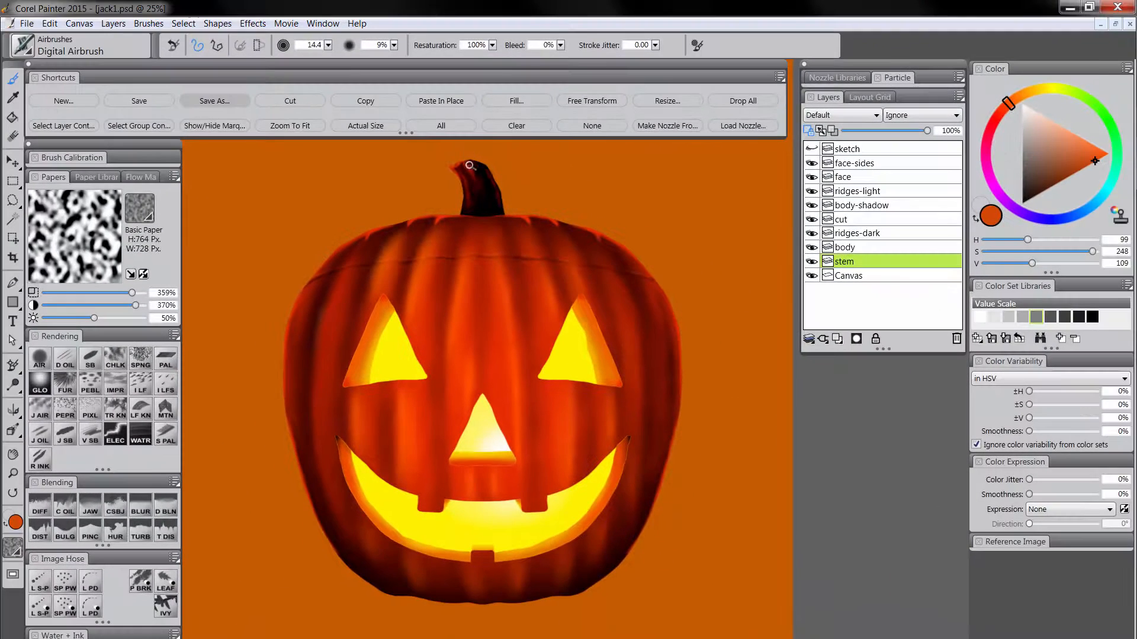
Create a layer named shadow between the stem layer and the Canvas, and set its composite method to Multiply.
click(16, 473)
alt+click(515, 476)
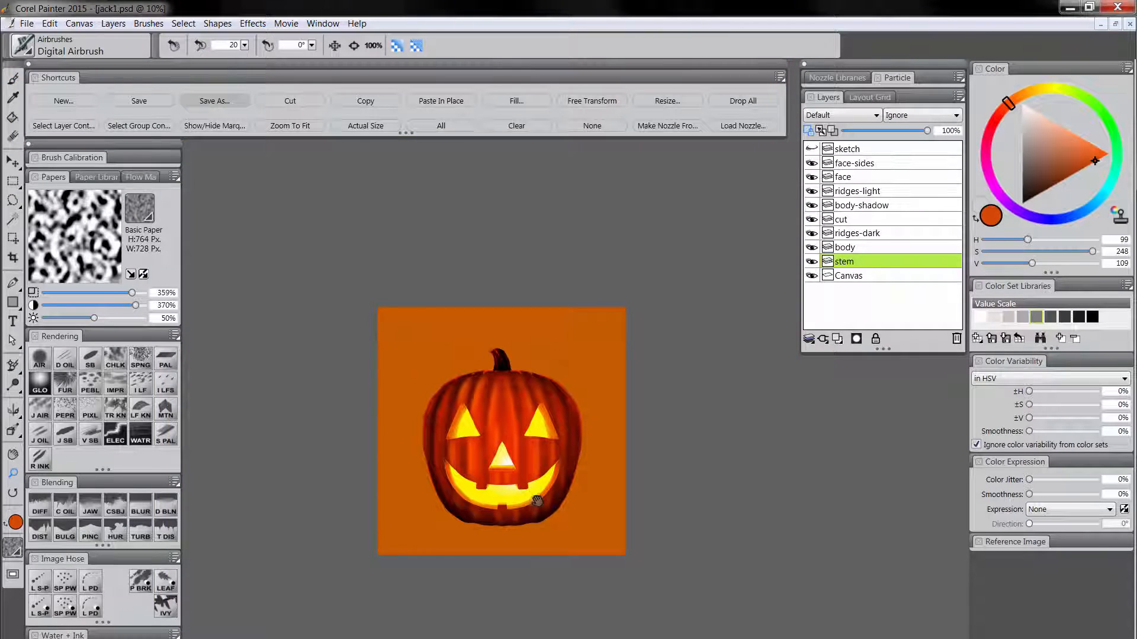
drag(536, 501, 537, 433)
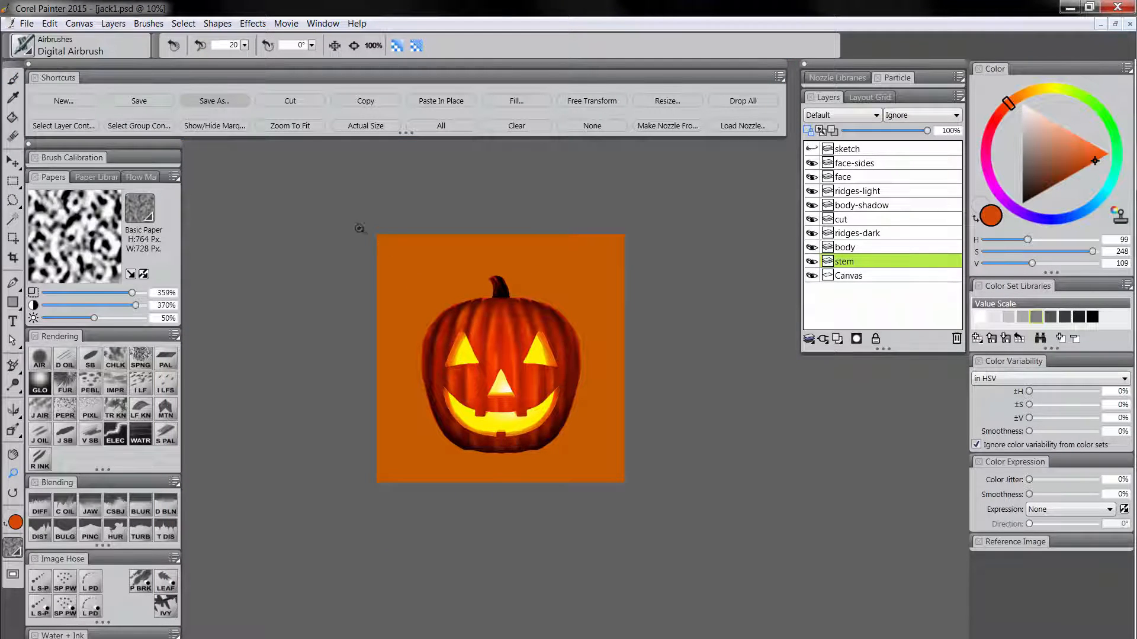
key(ctrl+plus)
click(838, 339)
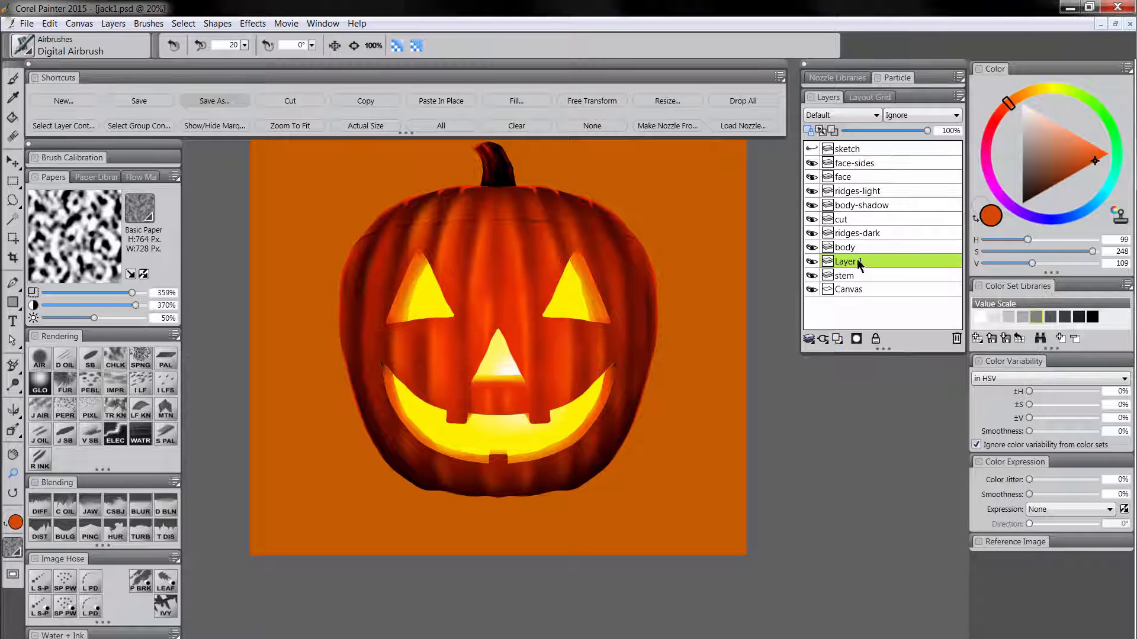
drag(857, 283, 857, 282)
double_click(859, 278)
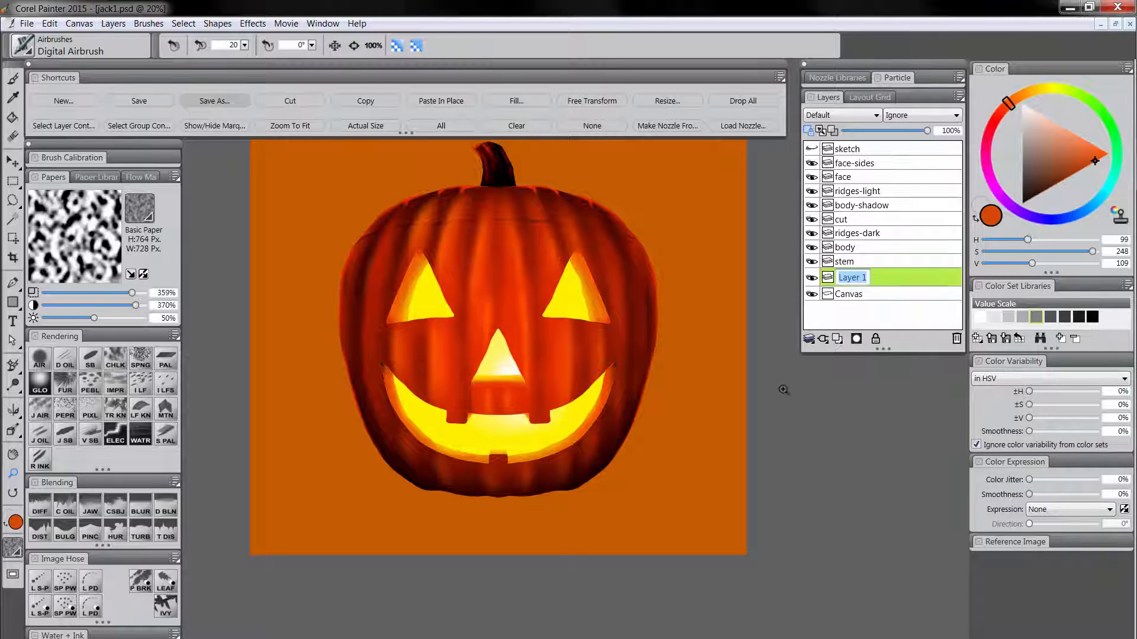
text(shadow)
key(Return)
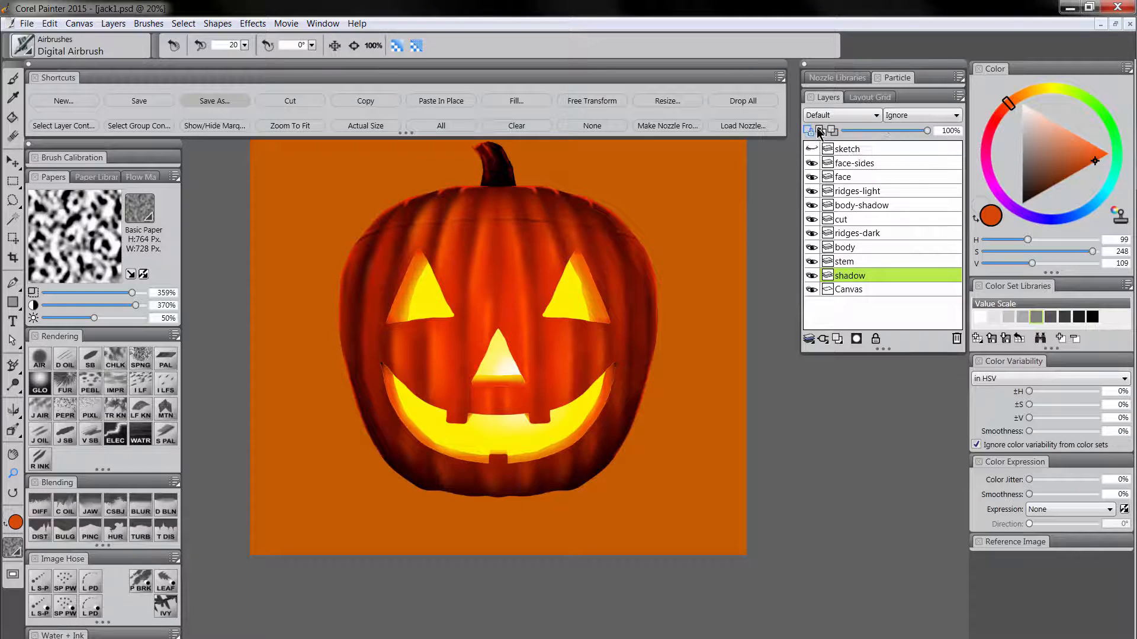
click(821, 116)
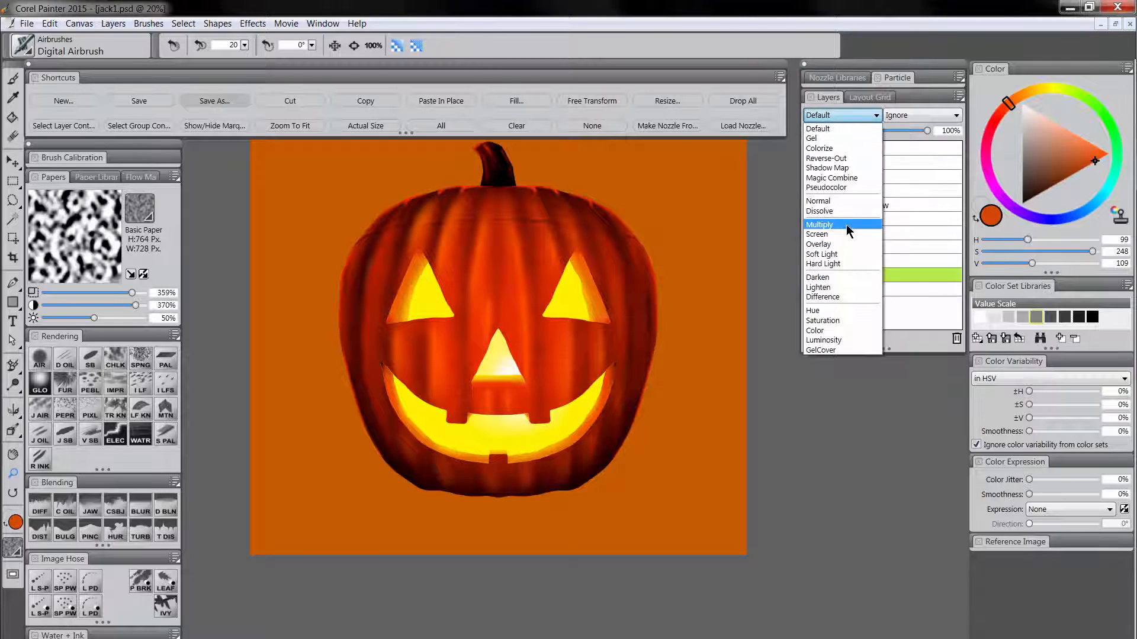
click(858, 234)
Airbrush a soft contact shadow in very dark blue (H 254, S 255, V 20) beneath the pumpkin's base with the Digital Airbrush at size 103.1.
click(1056, 218)
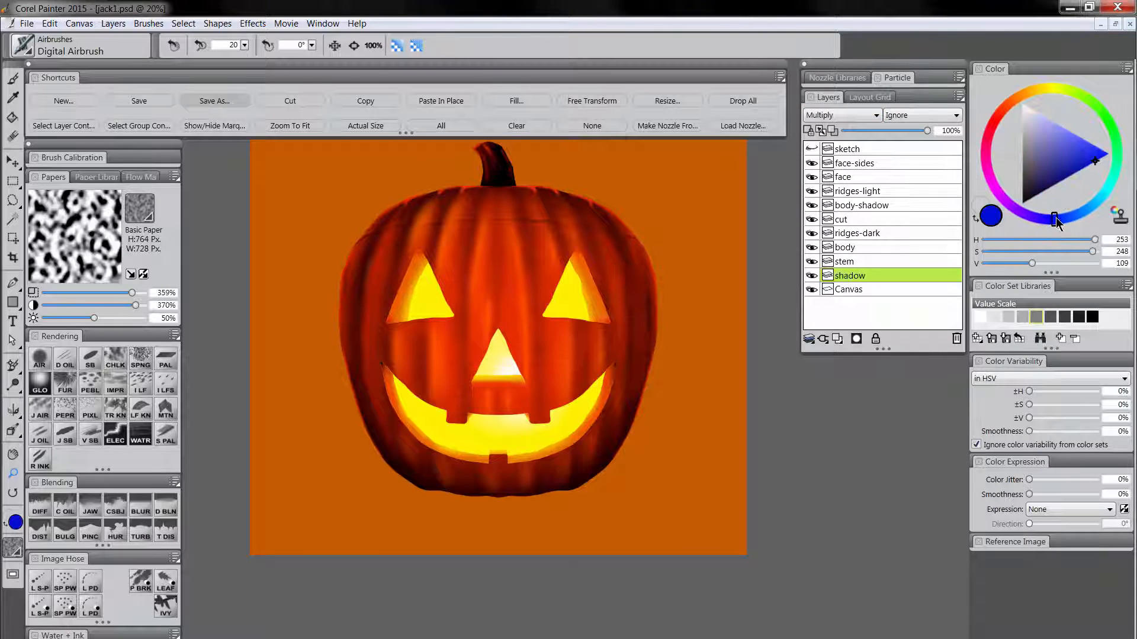
click(1036, 195)
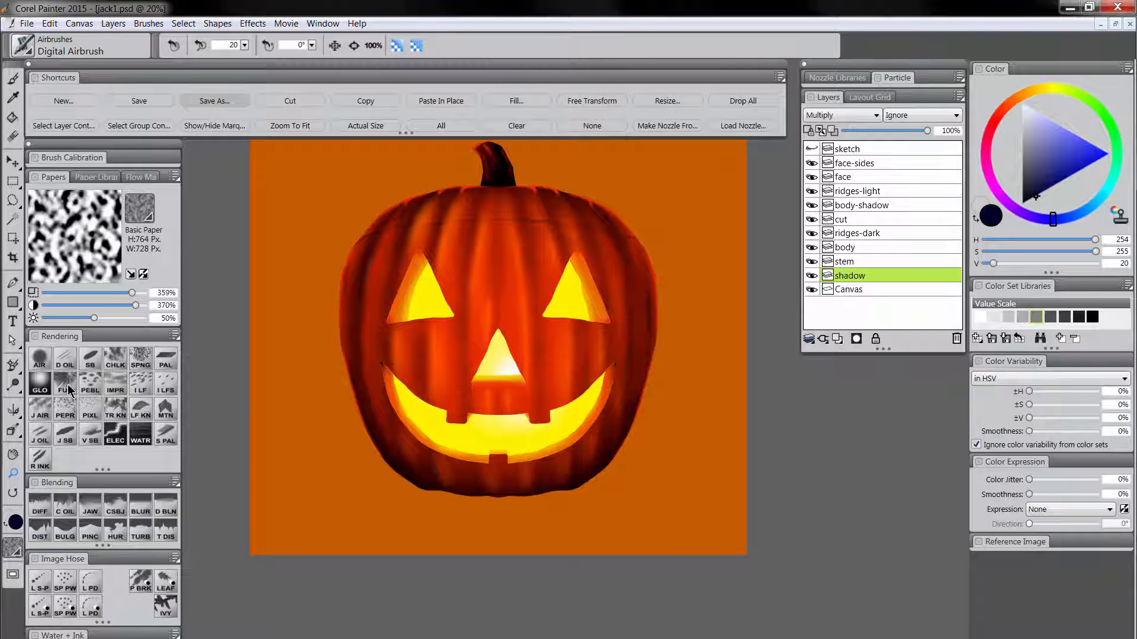
click(39, 359)
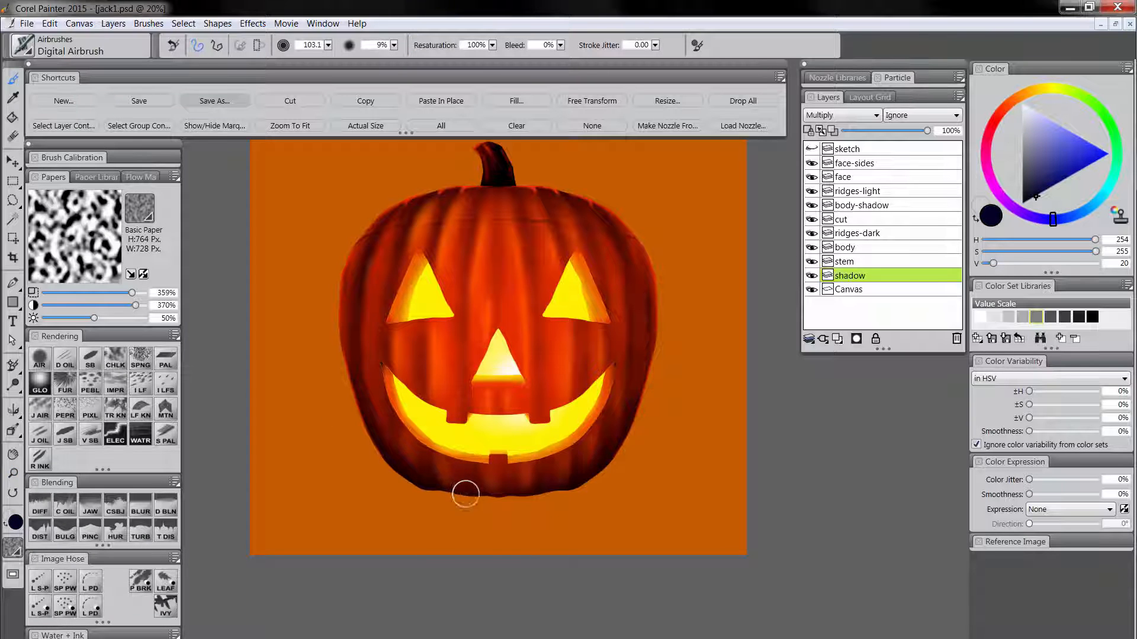
mouse_move(484, 490)
mouse_down()
mouse_move(433, 492)
mouse_move(598, 486)
mouse_move(479, 507)
mouse_move(375, 485)
mouse_move(612, 500)
mouse_move(644, 482)
mouse_move(513, 508)
mouse_move(415, 505)
mouse_move(620, 509)
mouse_move(514, 518)
mouse_up()
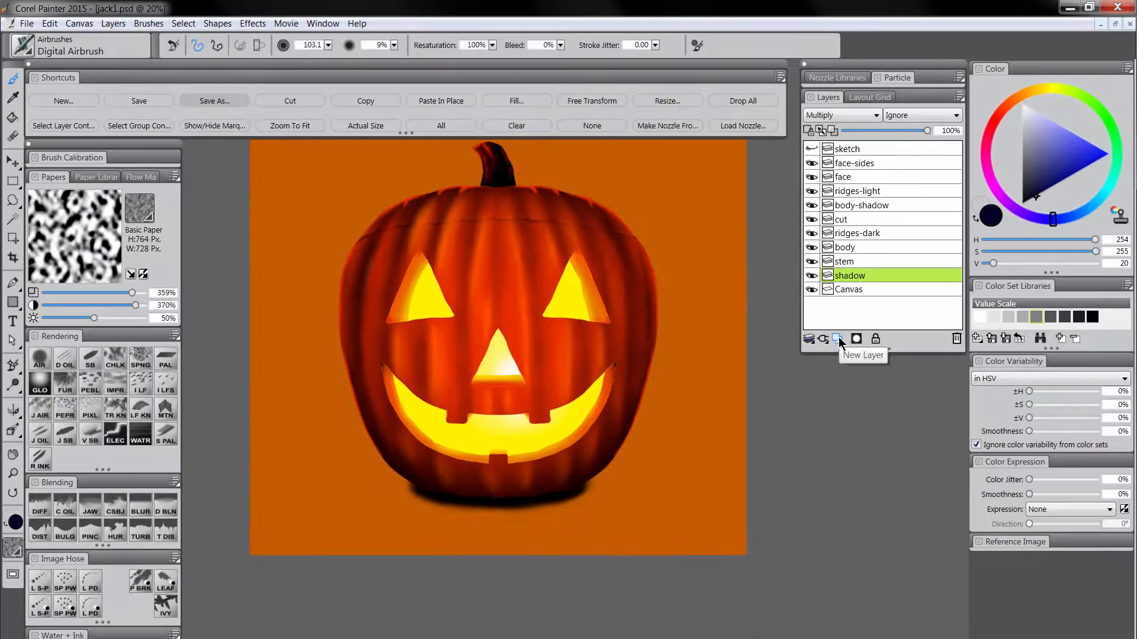
Add a layer named shadow2 above the shadow layer and set its composite method to Multiply.
click(838, 340)
double_click(858, 277)
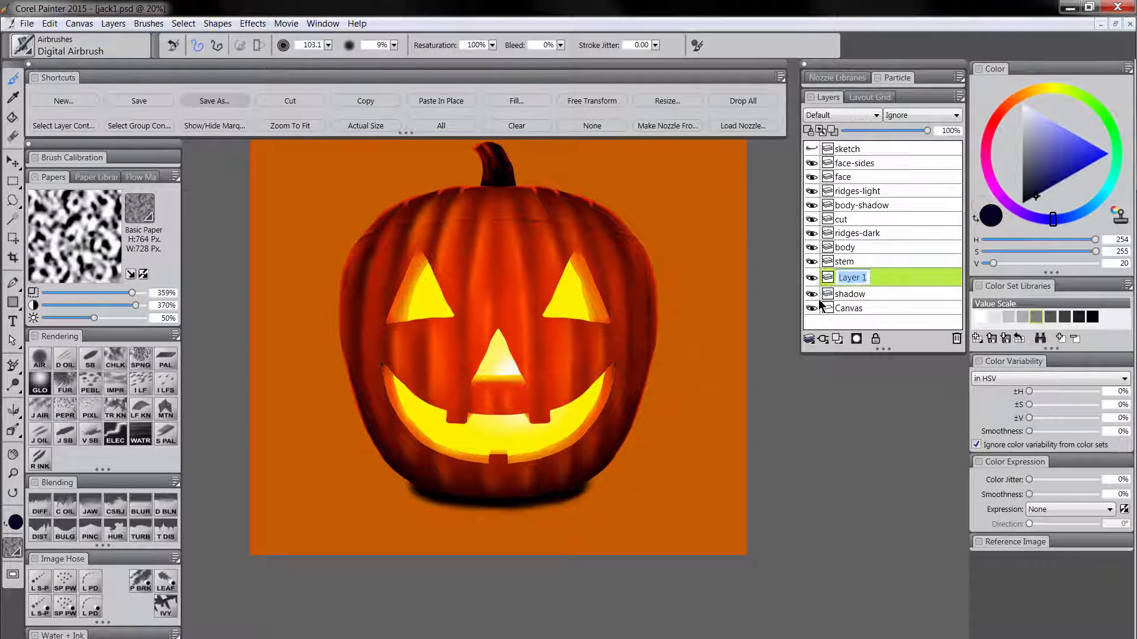
key(Return)
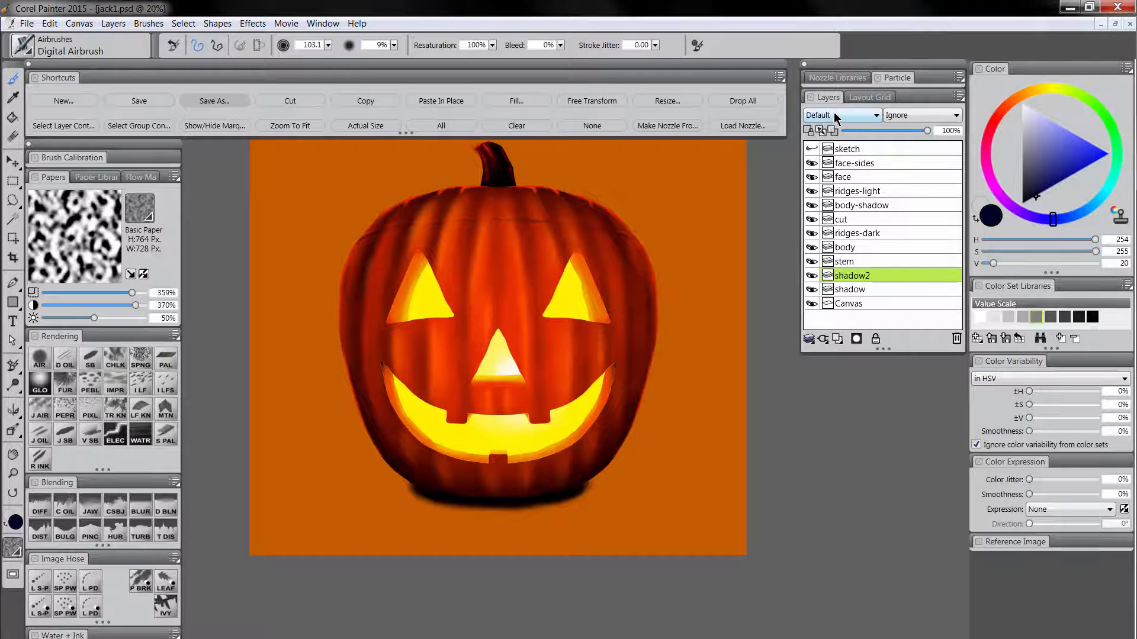
click(837, 115)
click(820, 225)
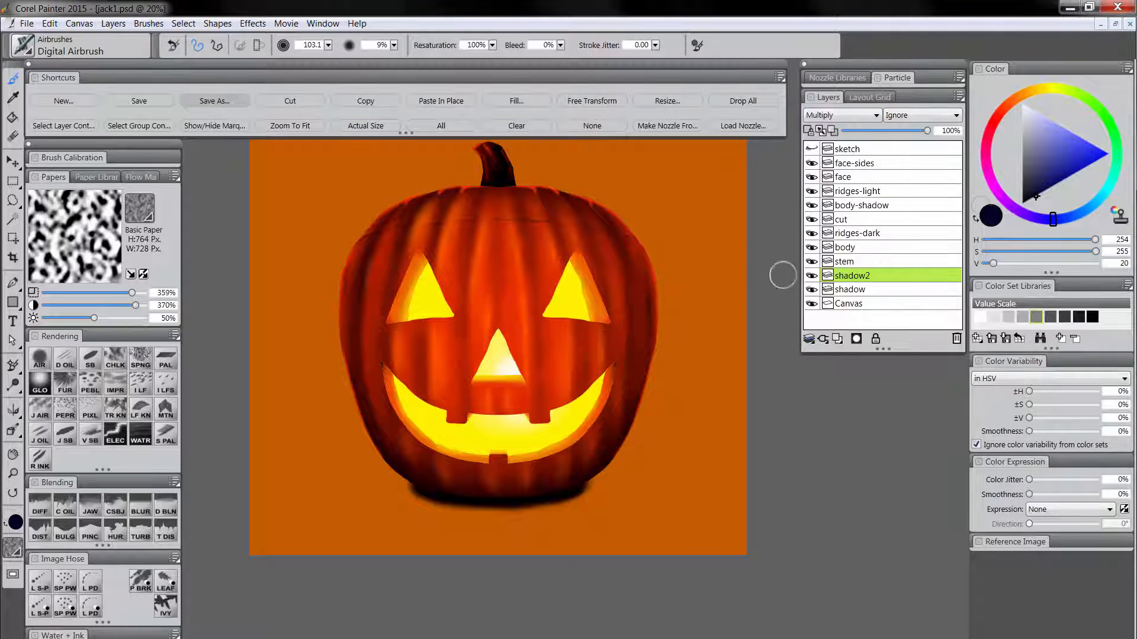
Airbrush a dark red (H 92, S 255, V 70) cast shadow widening from the pumpkin's base to the lower canvas edge, darkening it near the base.
click(1000, 111)
click(1070, 176)
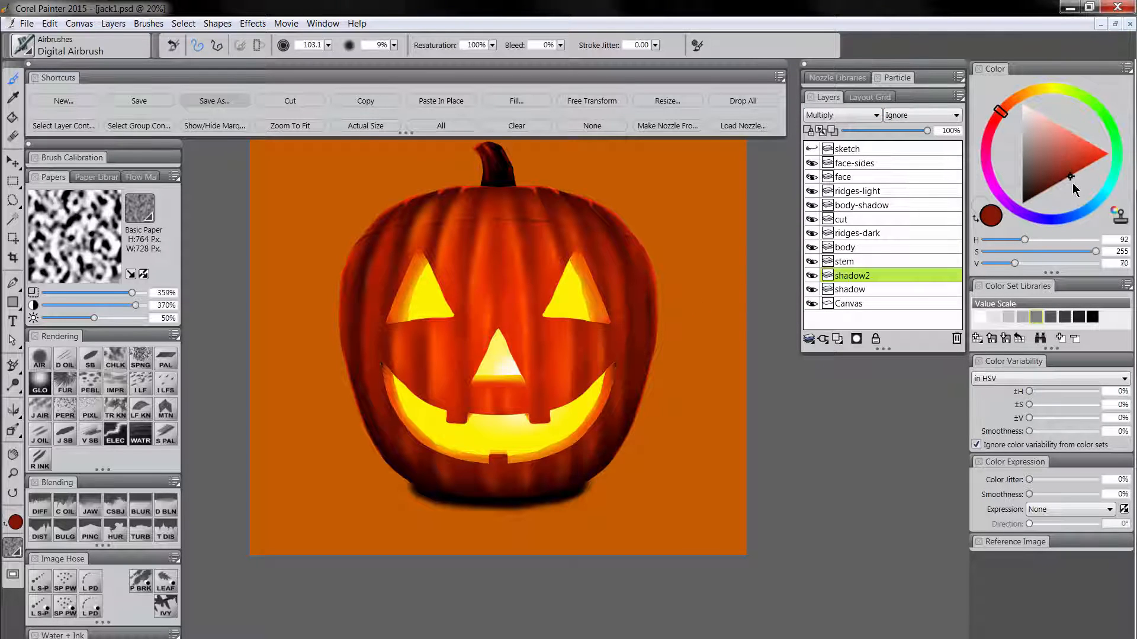
mouse_move(437, 483)
mouse_down()
mouse_move(381, 532)
mouse_move(421, 486)
mouse_move(350, 578)
mouse_move(482, 511)
mouse_move(471, 584)
mouse_move(518, 509)
mouse_move(556, 505)
mouse_move(582, 511)
mouse_move(627, 565)
mouse_move(615, 532)
mouse_move(594, 522)
mouse_move(598, 546)
mouse_move(547, 534)
mouse_move(517, 555)
mouse_move(589, 555)
mouse_move(639, 581)
mouse_move(634, 553)
mouse_move(467, 524)
mouse_move(481, 543)
mouse_move(569, 570)
mouse_move(467, 581)
mouse_move(458, 491)
mouse_move(474, 520)
mouse_up()
drag(1046, 179, 1039, 194)
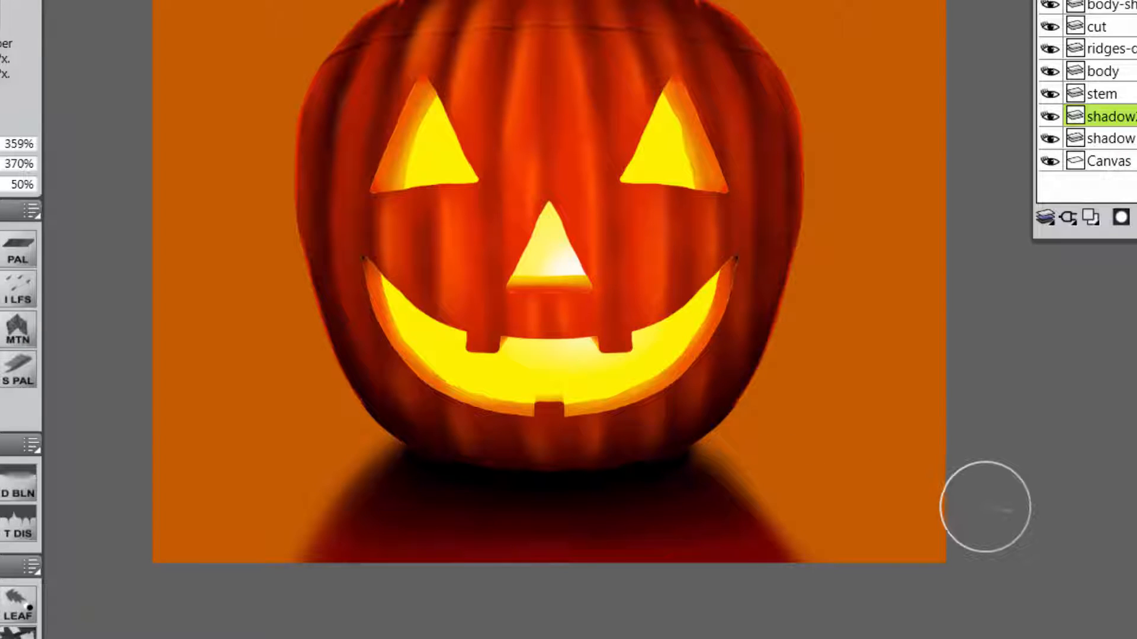
key(])
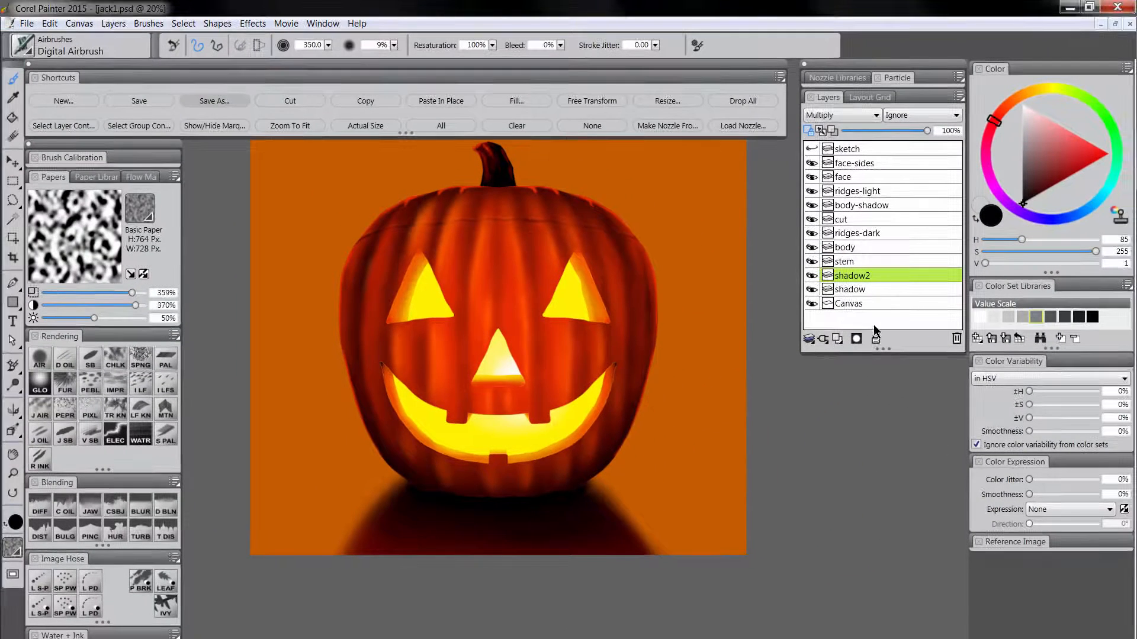
Collapse the shadow2 and shadow layers into one layer named shadow, with its composite method set to Multiply.
shift+click(863, 291)
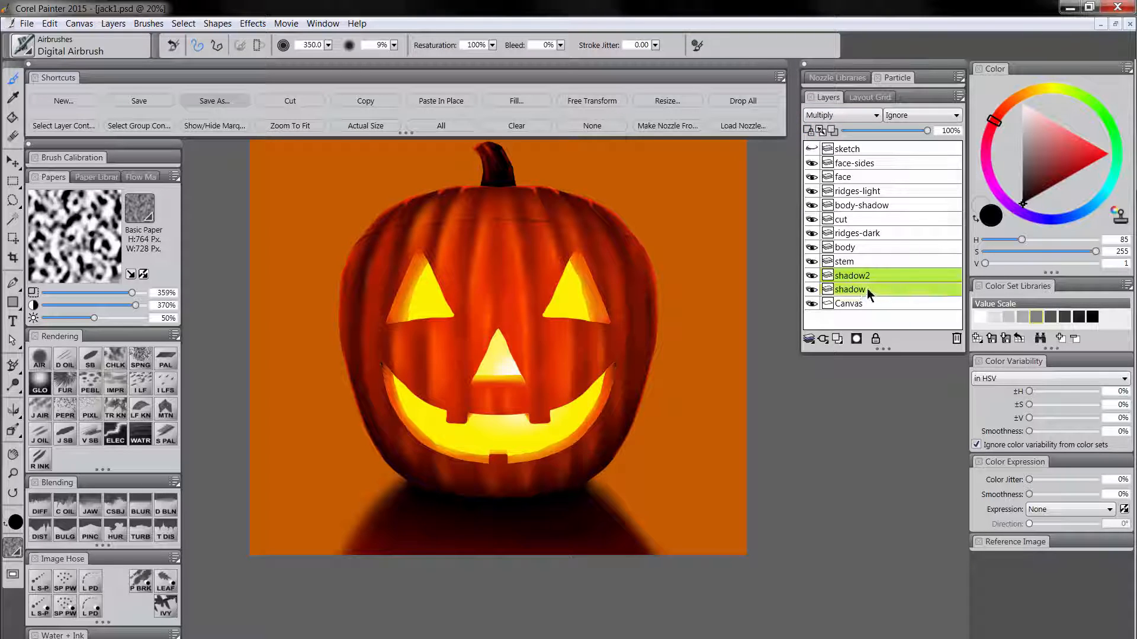
key(ctrl+e)
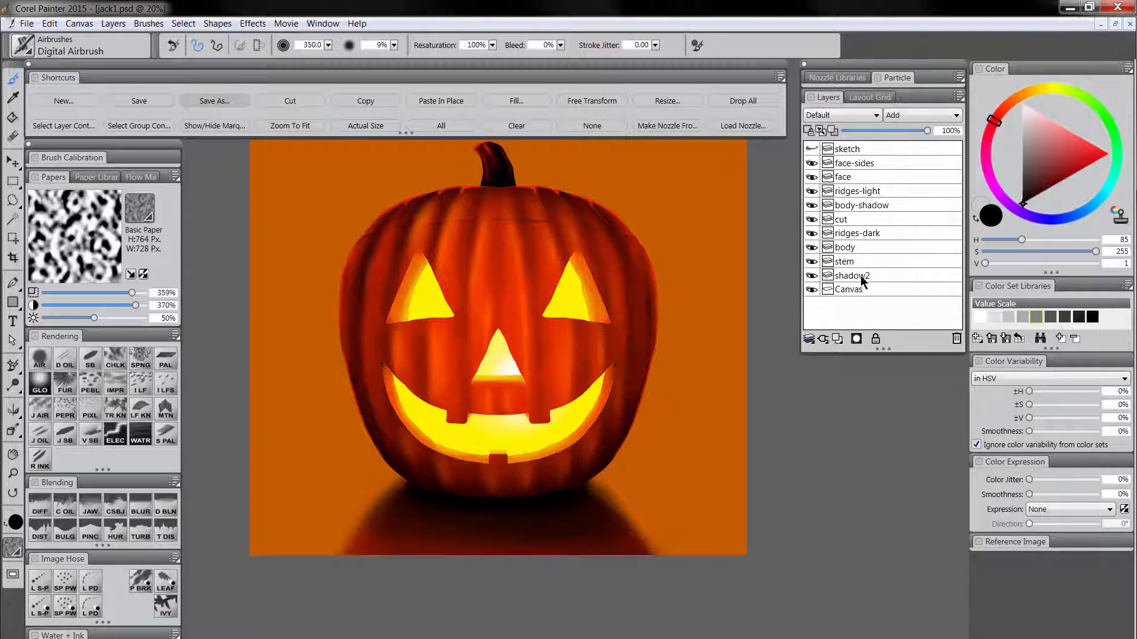
double_click(861, 277)
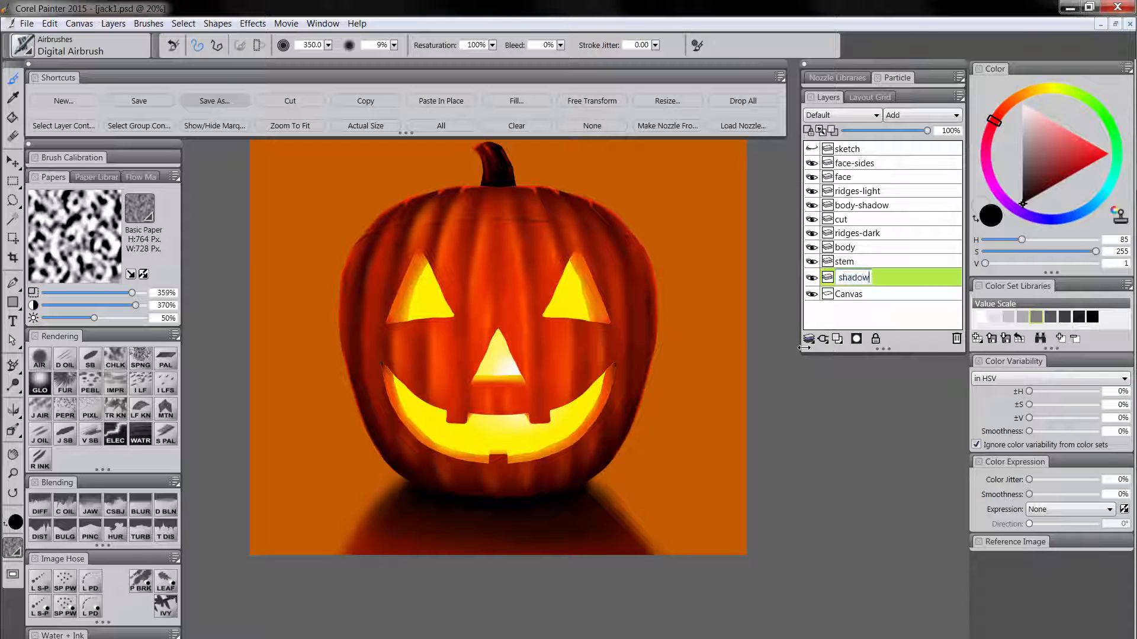
key(Return)
click(842, 120)
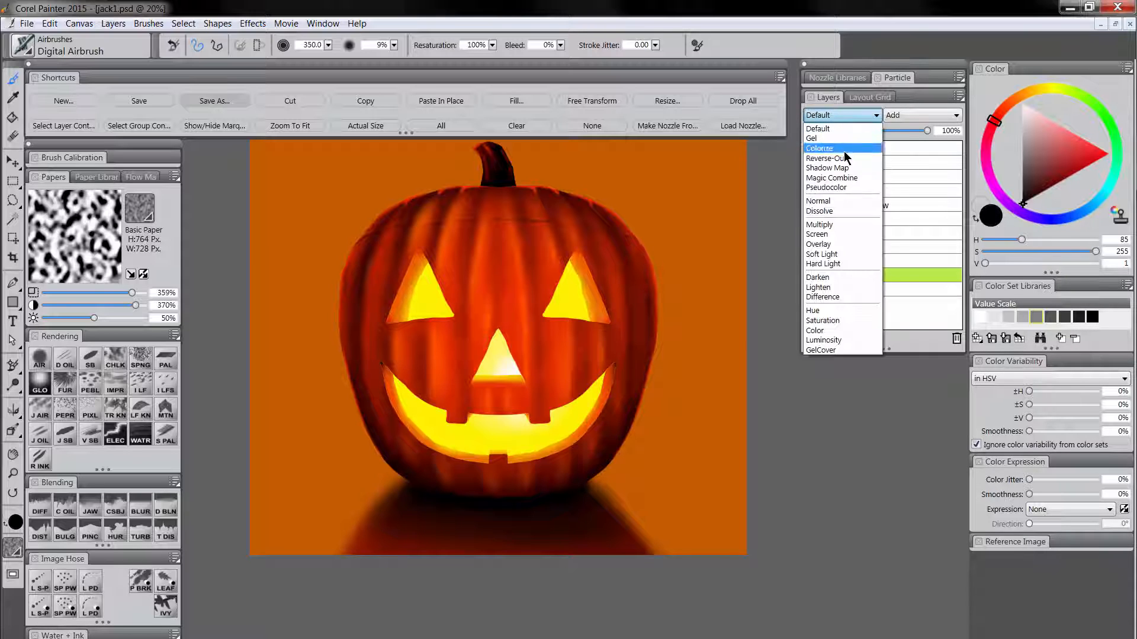
click(835, 244)
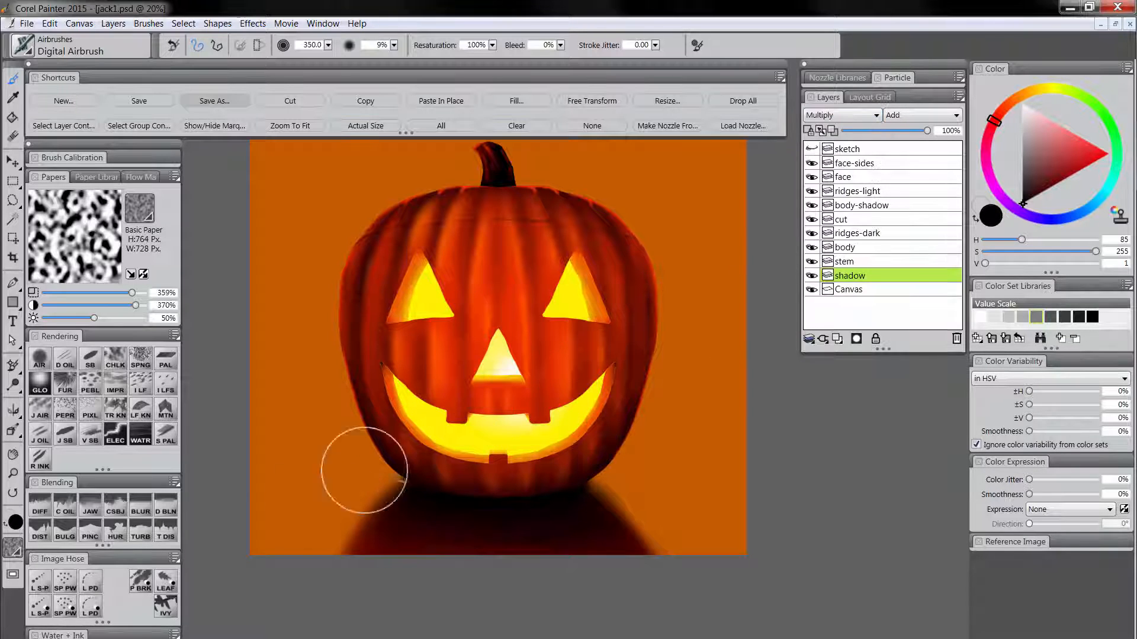
Soften both outer edges of the cast shadow with the Diffuse Blur blender, from the pumpkin's base to the lower canvas edge.
click(44, 516)
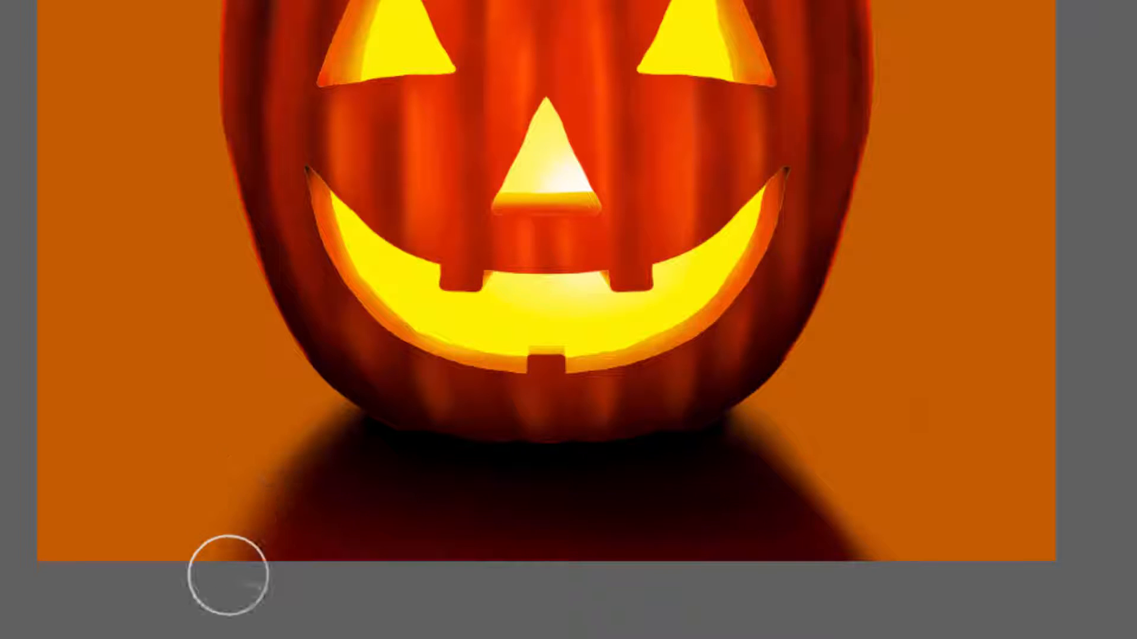
mouse_move(880, 549)
mouse_down()
mouse_move(815, 560)
mouse_move(834, 517)
mouse_move(822, 486)
mouse_move(862, 559)
mouse_move(859, 510)
mouse_up()
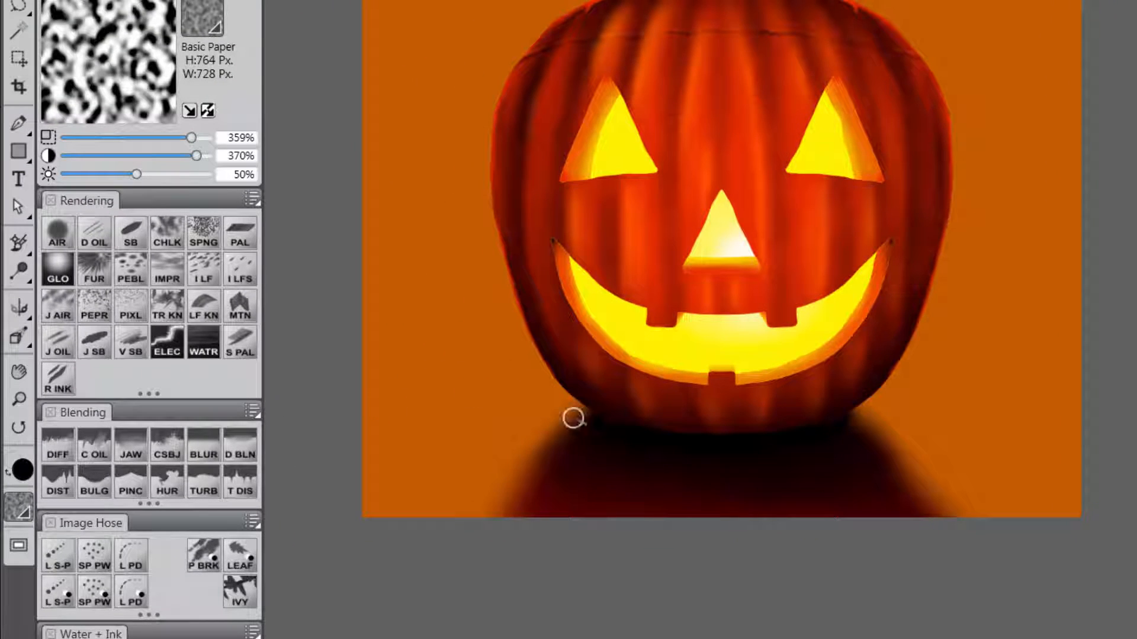
mouse_move(579, 403)
mouse_down()
mouse_move(596, 394)
mouse_move(549, 442)
mouse_up()
mouse_move(878, 421)
mouse_down()
mouse_move(849, 403)
mouse_move(896, 449)
mouse_up()
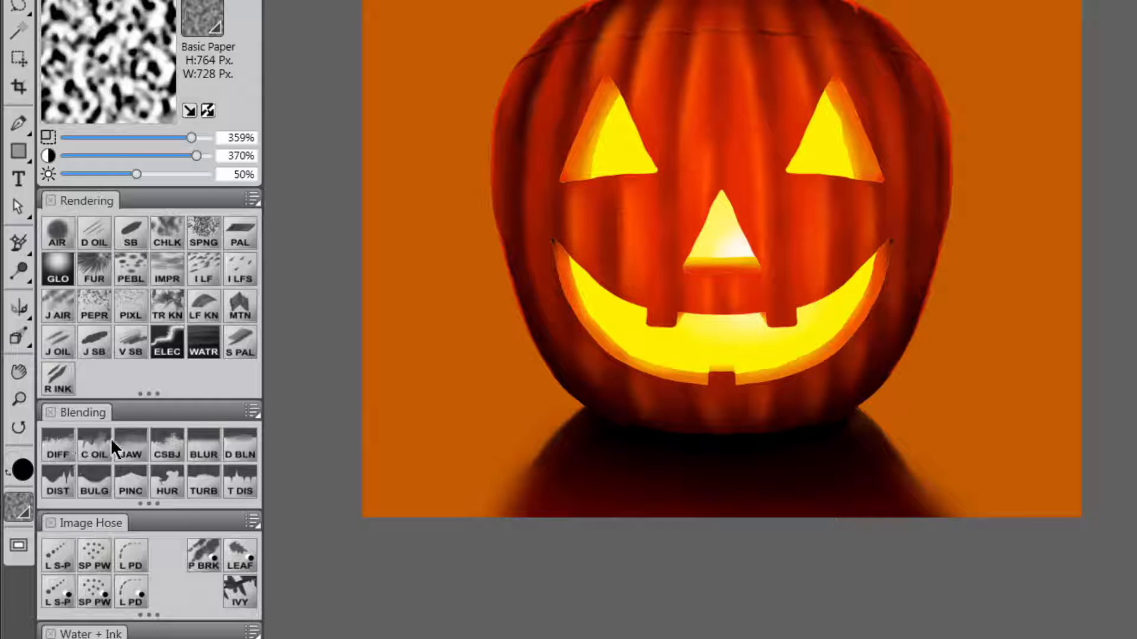
mouse_move(530, 454)
mouse_down()
mouse_move(537, 461)
mouse_move(521, 503)
mouse_move(563, 434)
mouse_move(526, 482)
mouse_move(532, 468)
mouse_move(541, 490)
mouse_up()
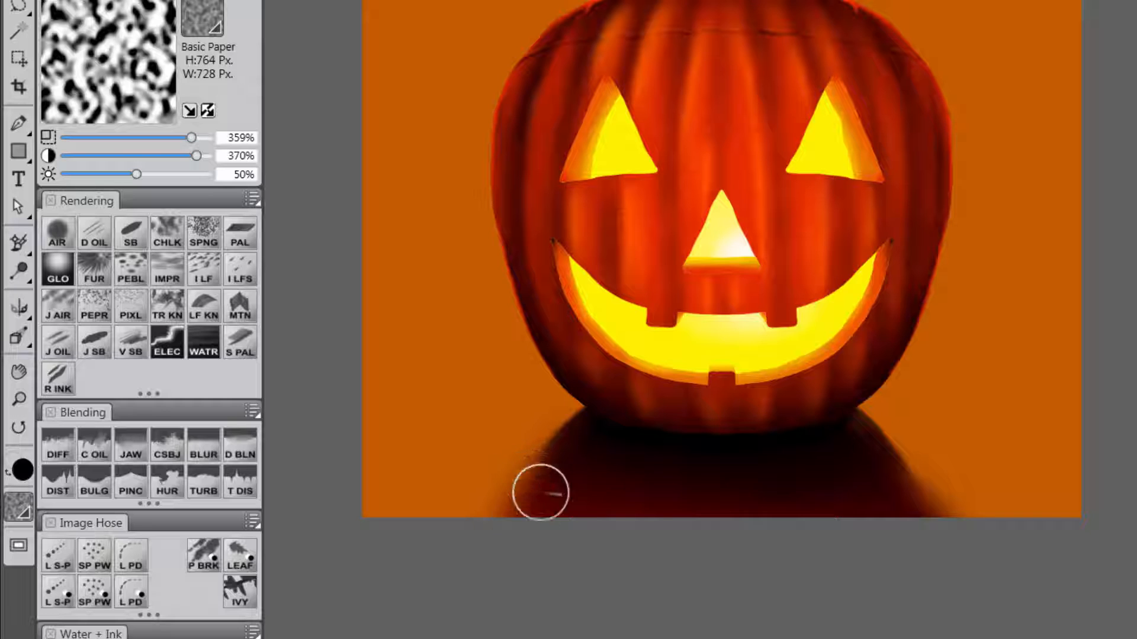
mouse_move(895, 445)
mouse_down()
mouse_move(922, 477)
mouse_move(876, 418)
mouse_move(935, 525)
mouse_move(876, 459)
mouse_move(888, 477)
mouse_up()
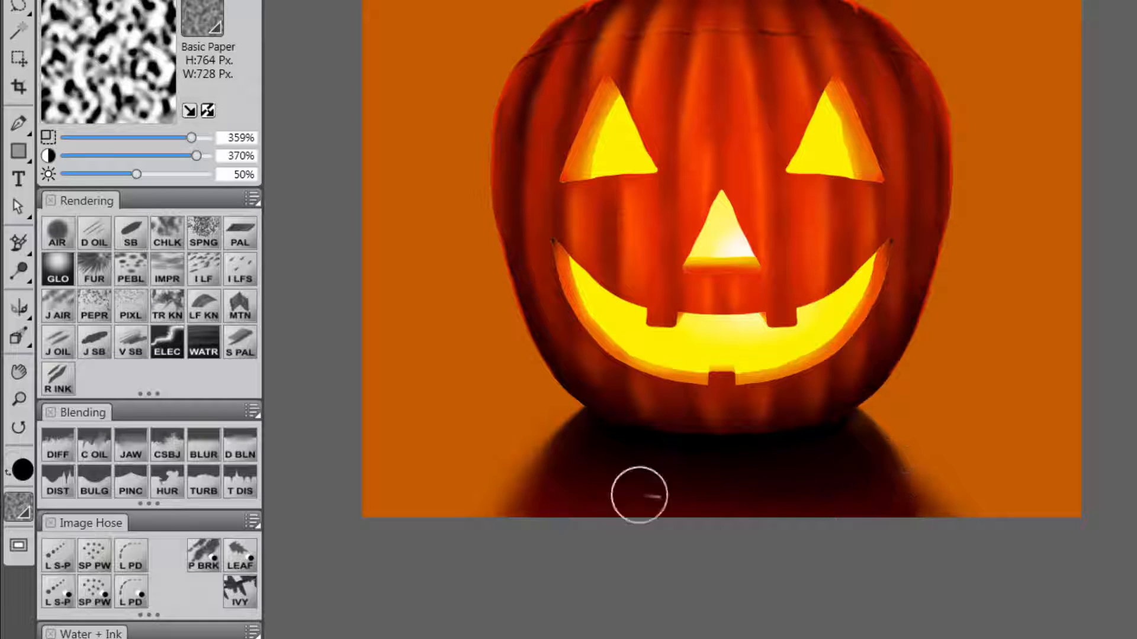
Airbrush a red-orange vignette (H 93, S 255) around the edges and corners of the Canvas with the Digital Airbrush at size 350.
drag(970, 349, 954, 471)
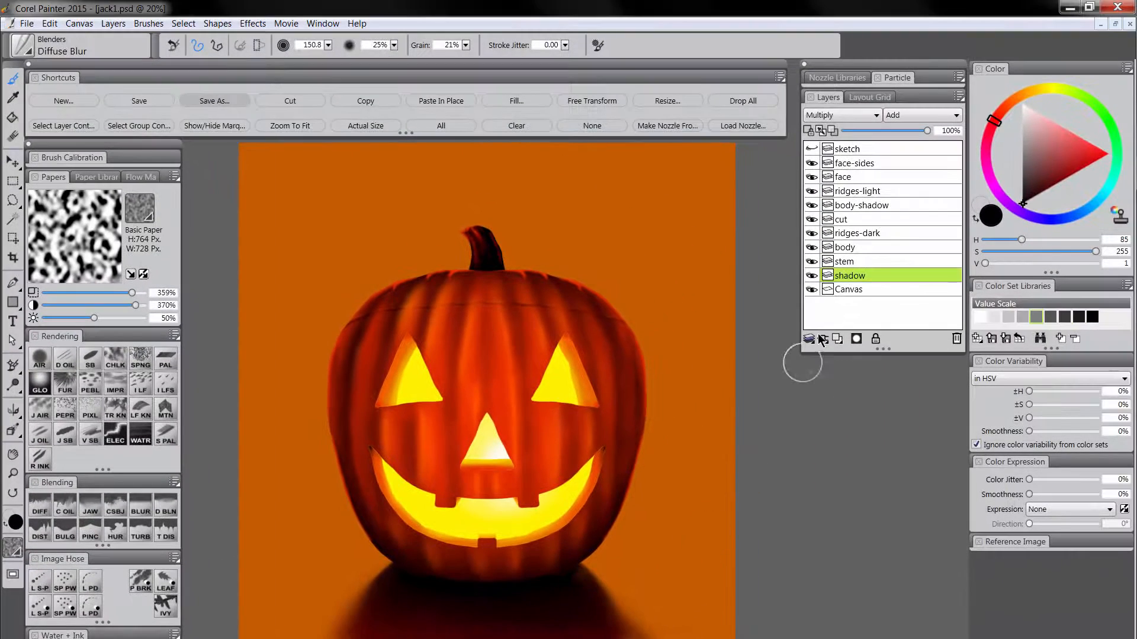
click(855, 292)
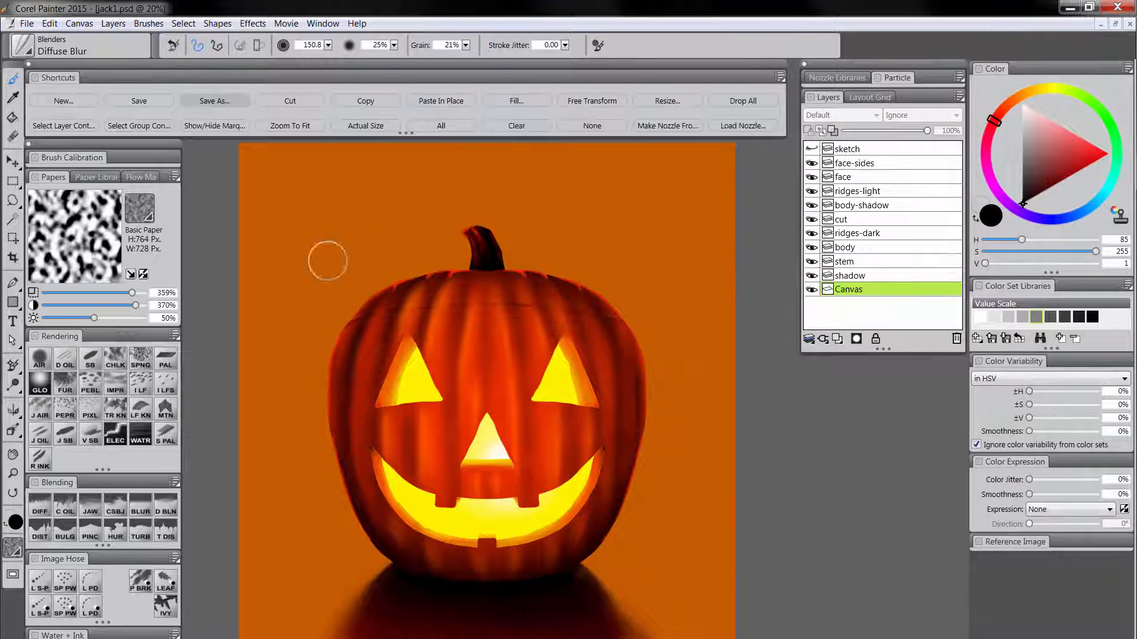
click(42, 365)
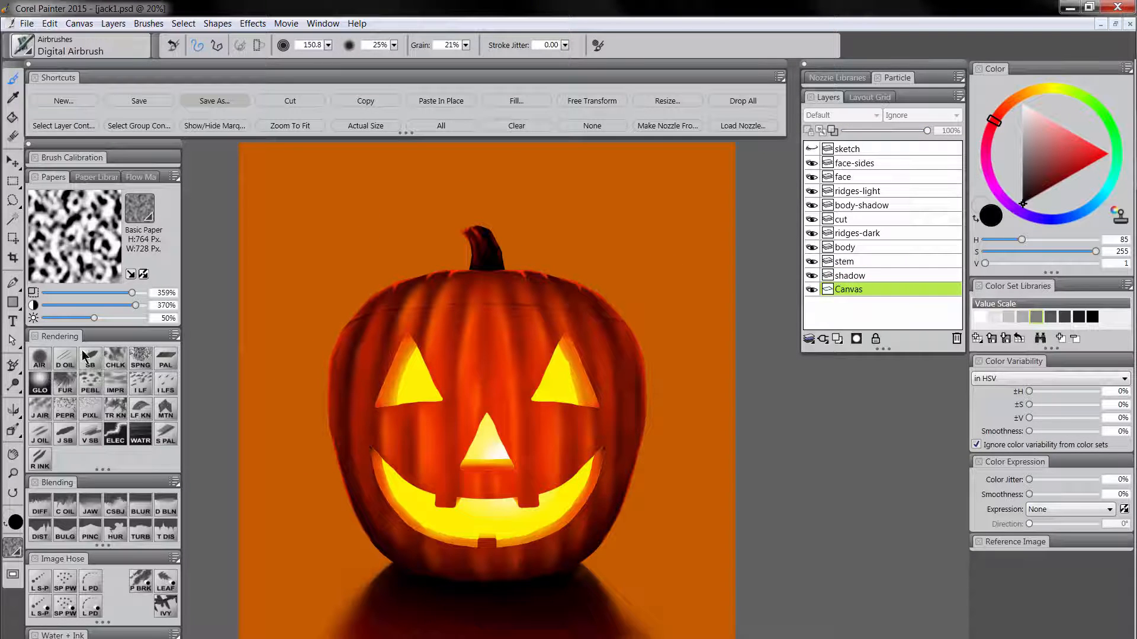
click(1013, 121)
click(1096, 162)
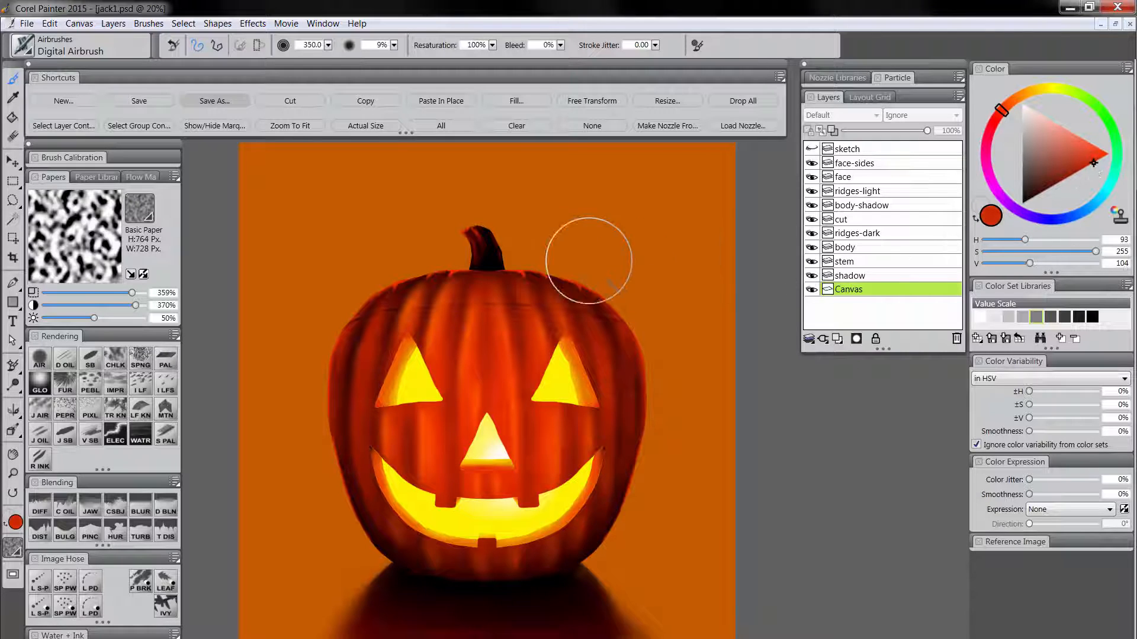
key(Tab)
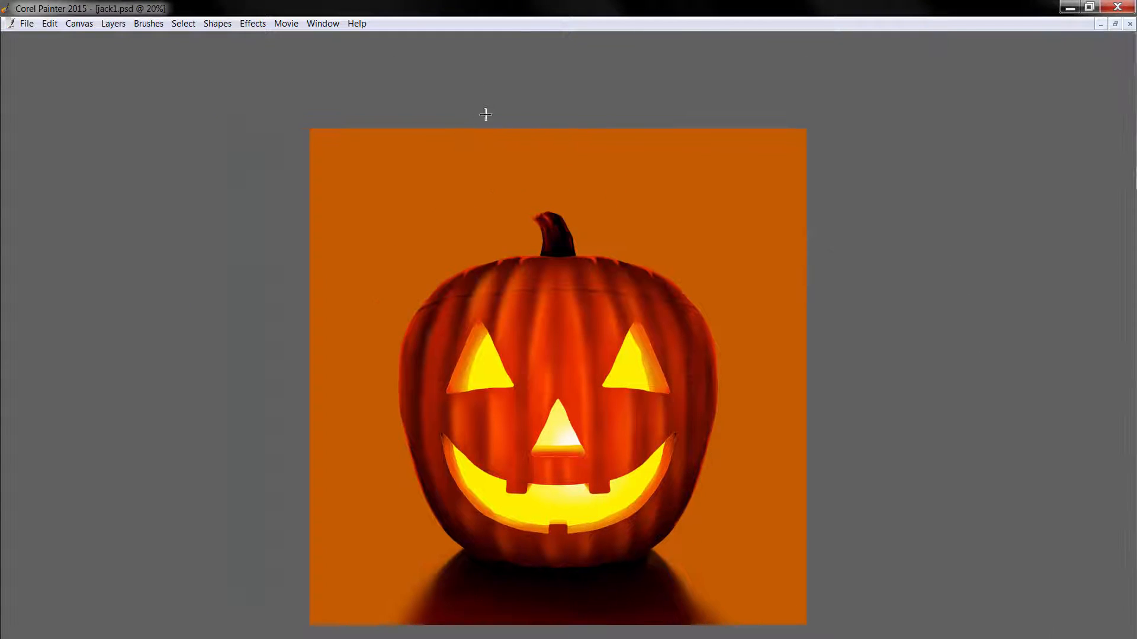
drag(486, 114, 515, 188)
mouse_move(349, 7)
mouse_down()
mouse_move(337, 1)
mouse_move(737, 1)
mouse_move(336, 4)
mouse_move(195, 515)
mouse_move(279, 609)
mouse_move(911, 482)
mouse_move(869, 239)
mouse_up()
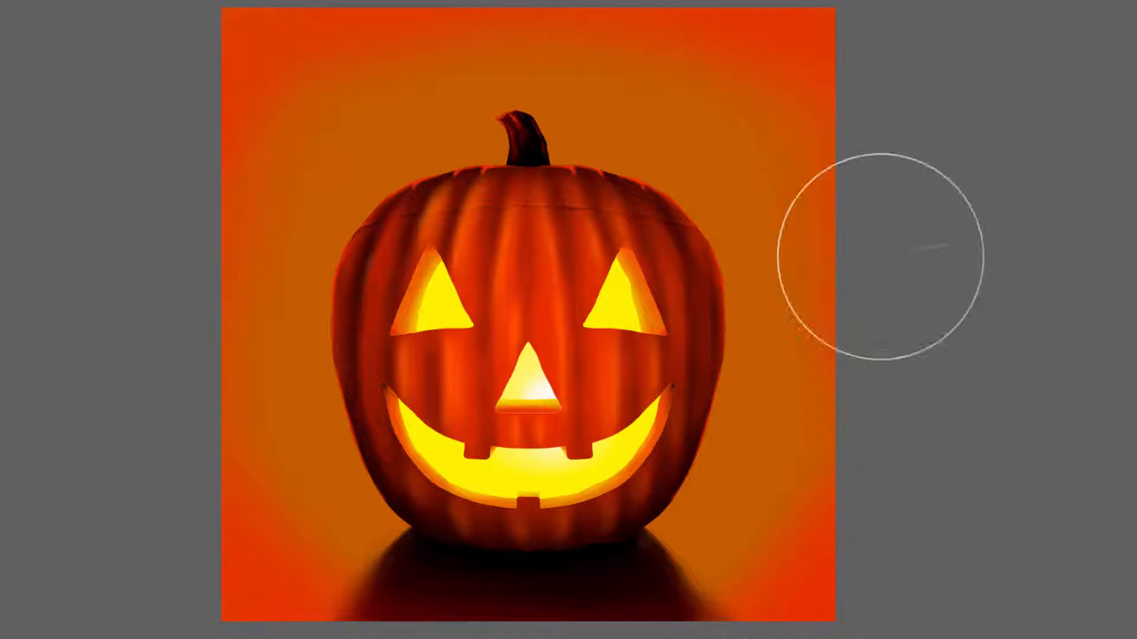
mouse_move(628, 638)
mouse_down()
mouse_move(848, 527)
mouse_move(761, 16)
mouse_move(292, 33)
mouse_move(767, 34)
mouse_move(907, 450)
mouse_move(185, 589)
mouse_up()
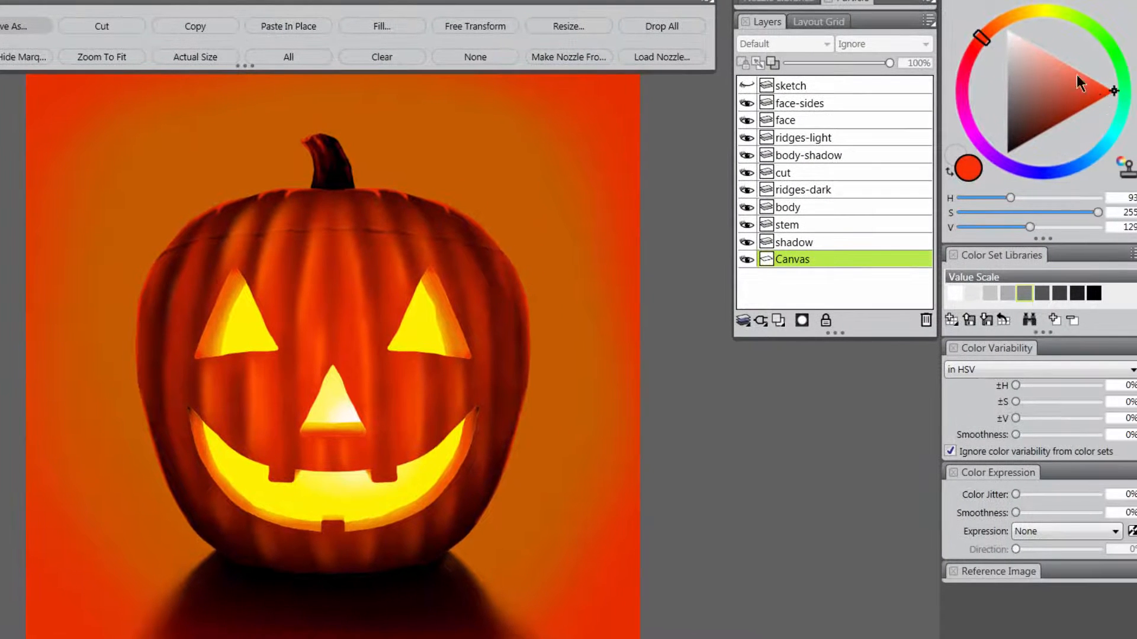
Airbrush orange over the Canvas background inside the red-orange vignette.
drag(984, 37, 994, 31)
key(Tab)
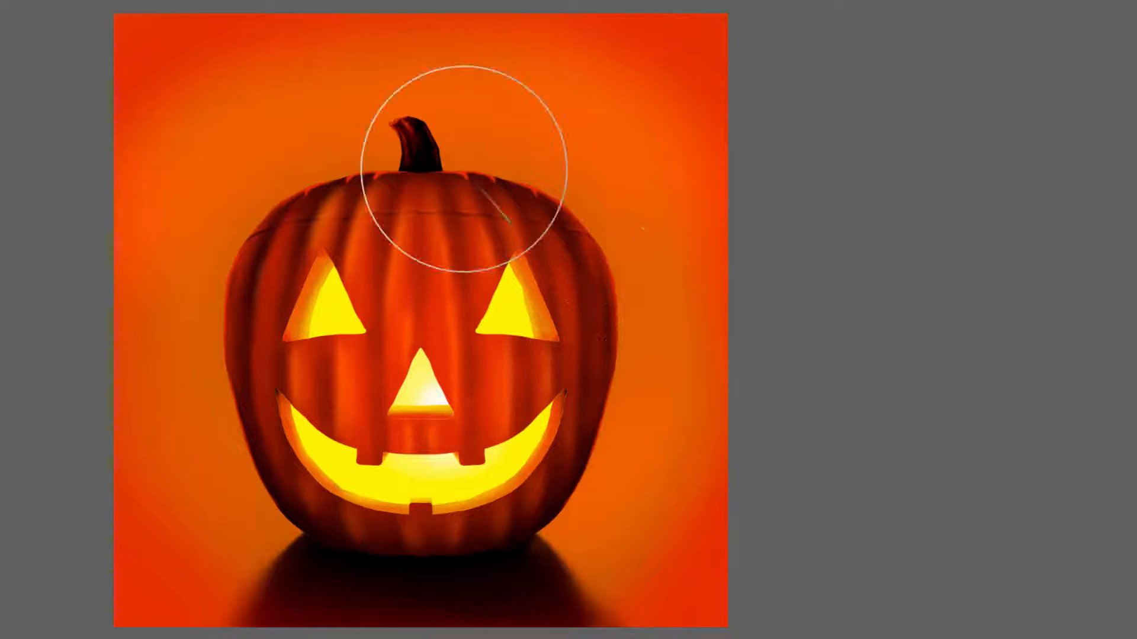
Airbrush a yellow glow, sampled from the carved eye, around the pumpkin on the Canvas and soften it with the Diffuse Blur blender.
key(i)
alt+click(336, 307)
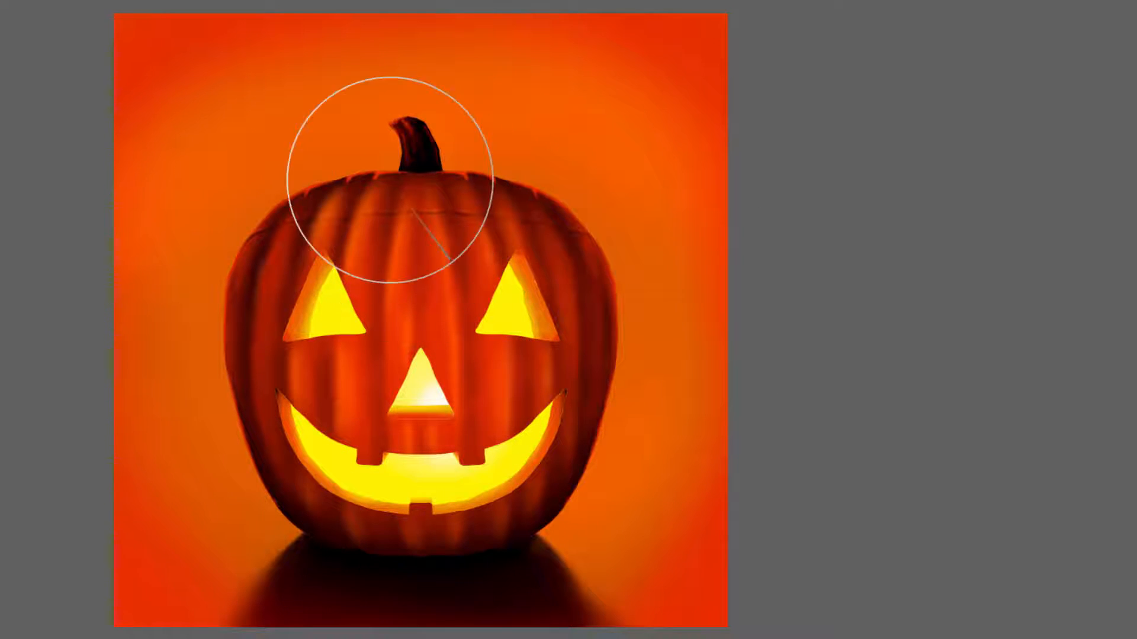
mouse_move(391, 180)
mouse_down()
mouse_move(305, 231)
mouse_move(403, 197)
mouse_move(311, 249)
mouse_move(296, 215)
mouse_move(274, 325)
mouse_move(304, 401)
mouse_move(279, 379)
mouse_move(419, 310)
mouse_move(545, 270)
mouse_move(529, 224)
mouse_move(573, 307)
mouse_move(589, 430)
mouse_move(598, 407)
mouse_move(656, 431)
mouse_move(355, 462)
mouse_up()
mouse_move(451, 456)
mouse_down()
mouse_move(641, 406)
mouse_move(601, 477)
mouse_move(512, 273)
mouse_up()
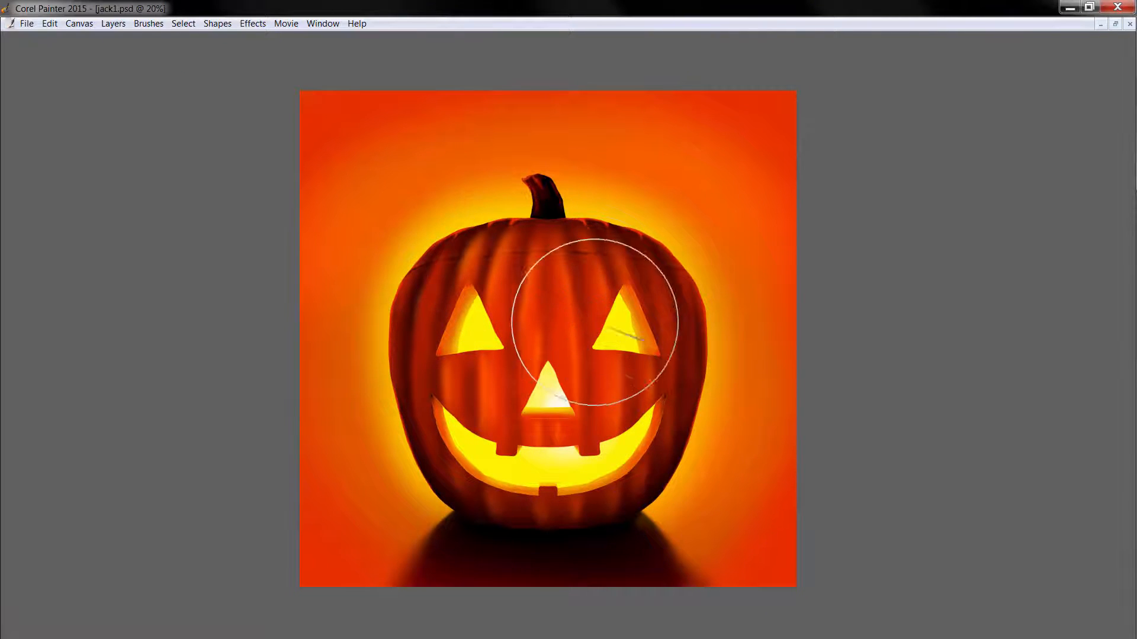
key(Tab)
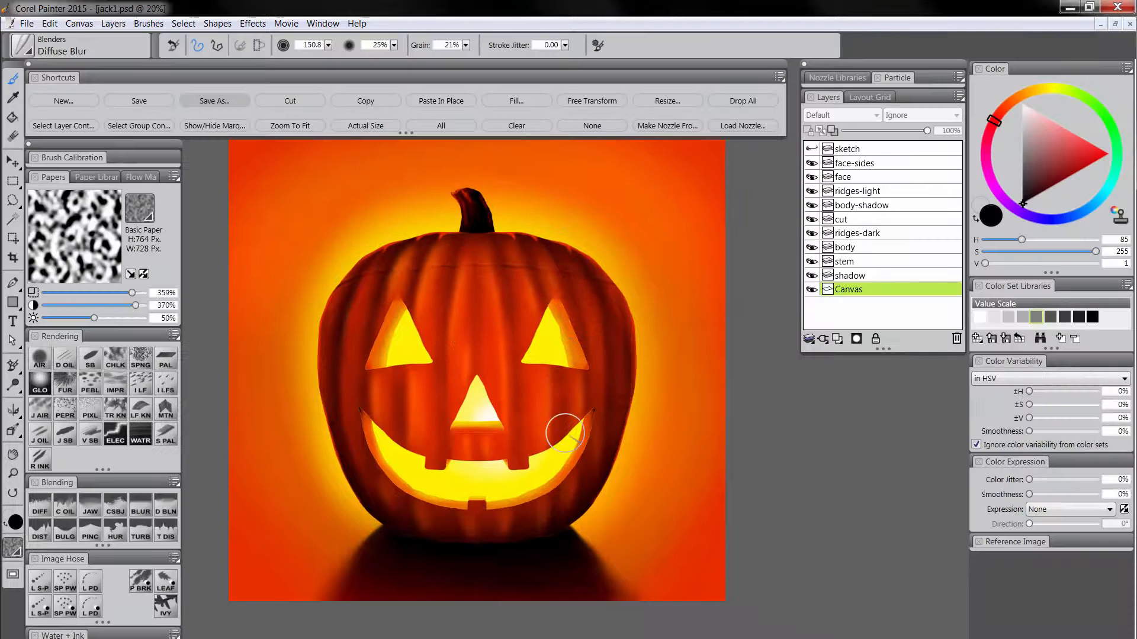
drag(348, 217, 354, 232)
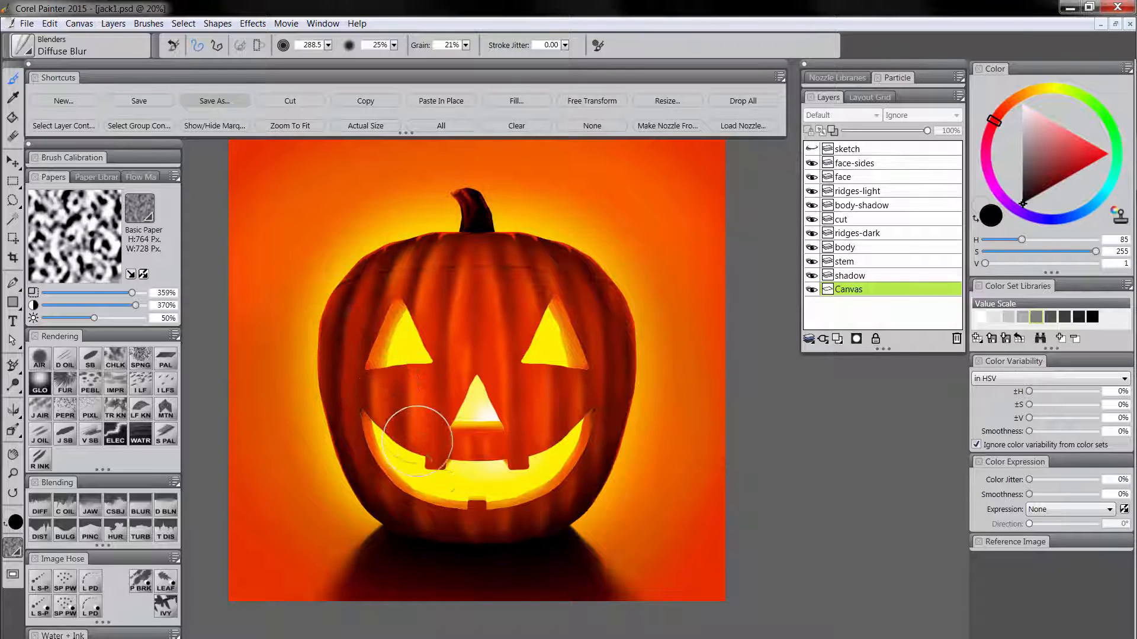
Select the body layer's content and create a new layer named stains directly above the body layer.
click(855, 249)
click(68, 132)
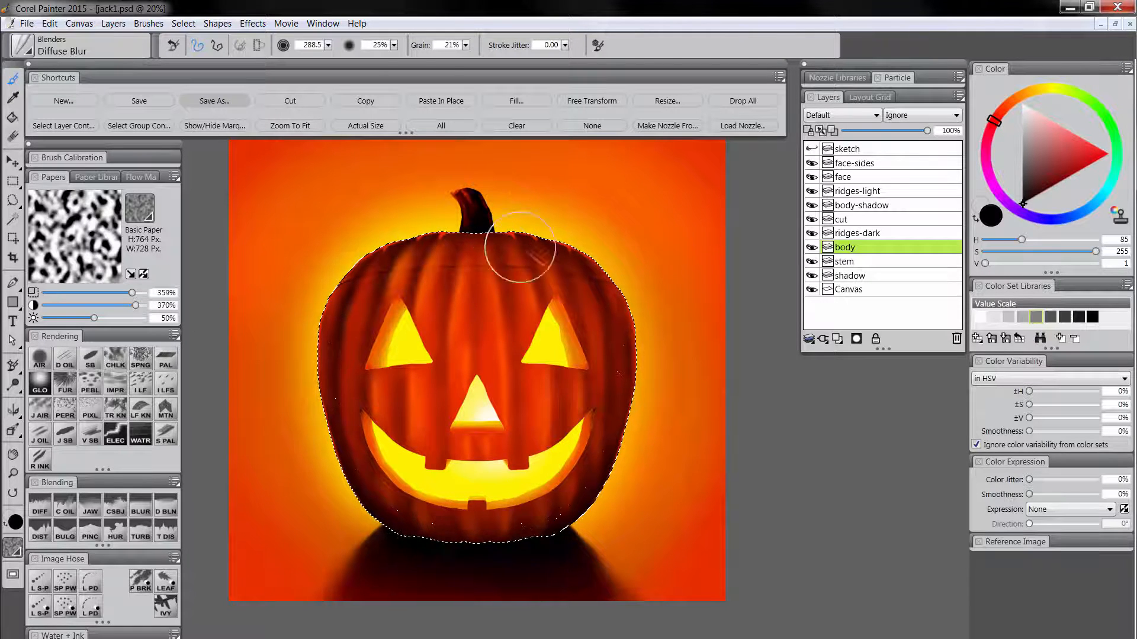
click(837, 339)
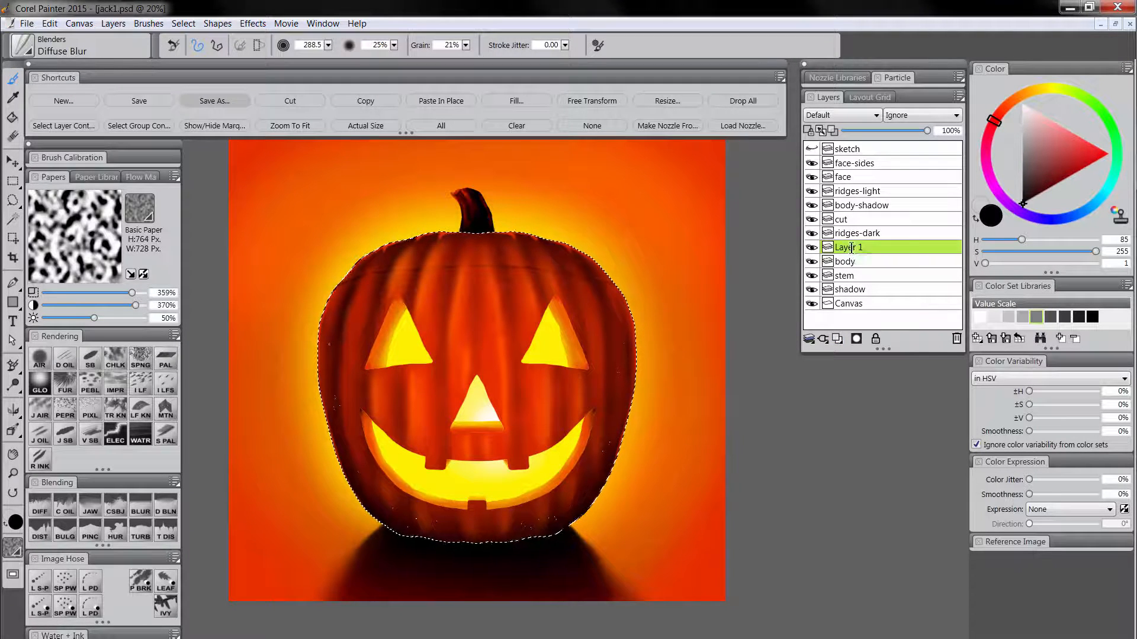
double_click(852, 248)
text(stains)
key(Return)
key(ctrl+d)
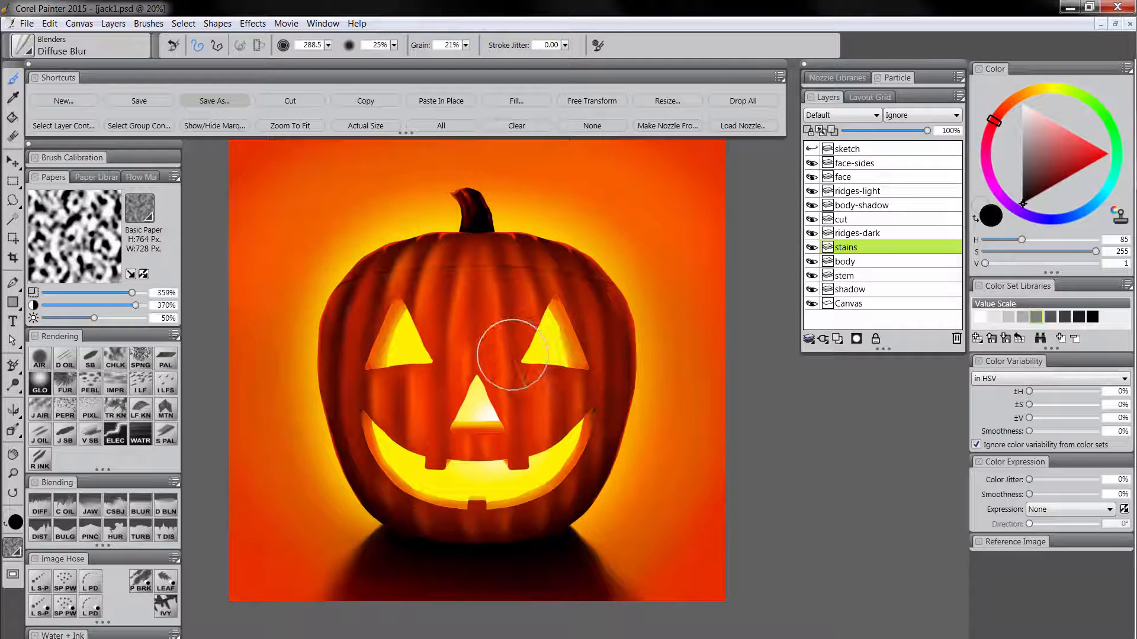
Paint stains on the forehead and both cheeks with size 216.6 Square Chalk in the stem's dark color, using Basic Paper at 400% scale and contrast.
click(116, 360)
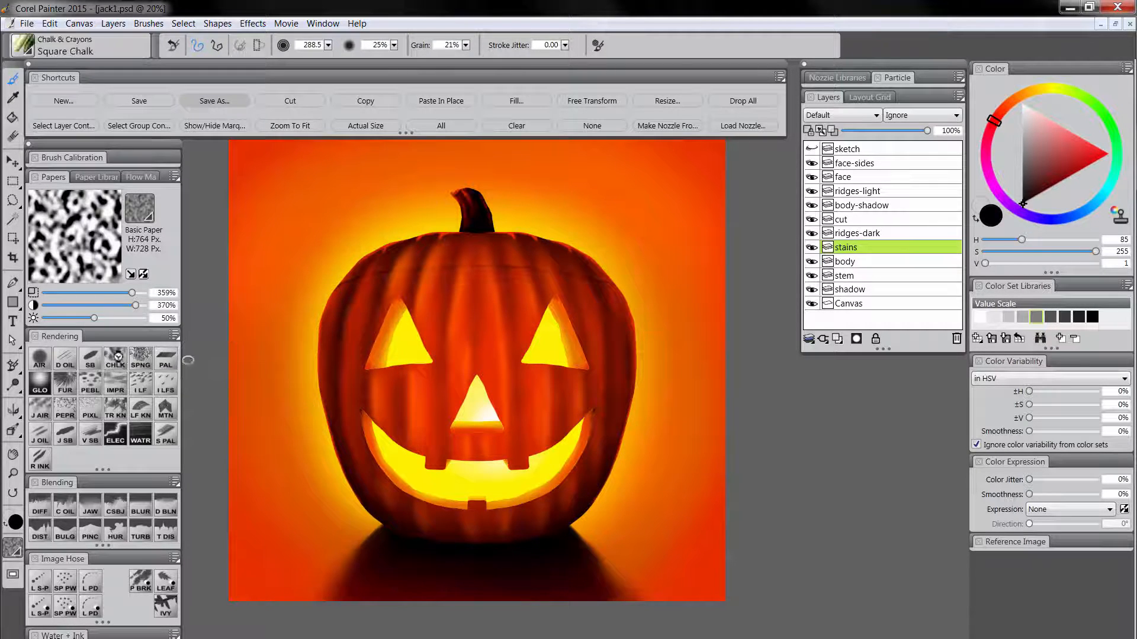
click(144, 206)
click(144, 206)
click(144, 207)
click(101, 255)
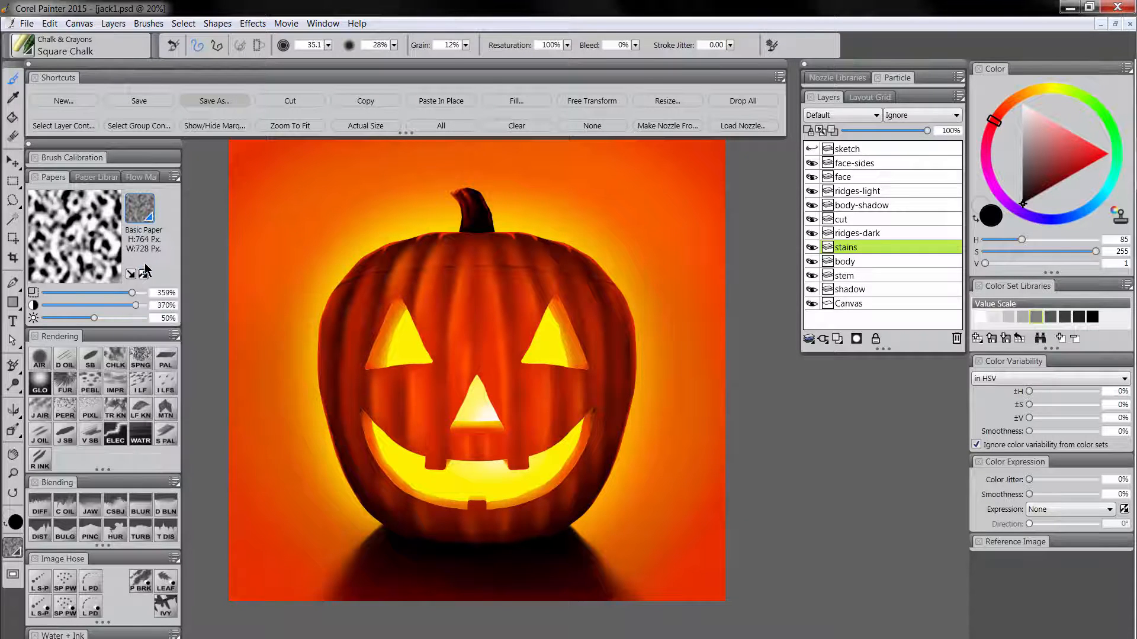
drag(145, 299, 151, 310)
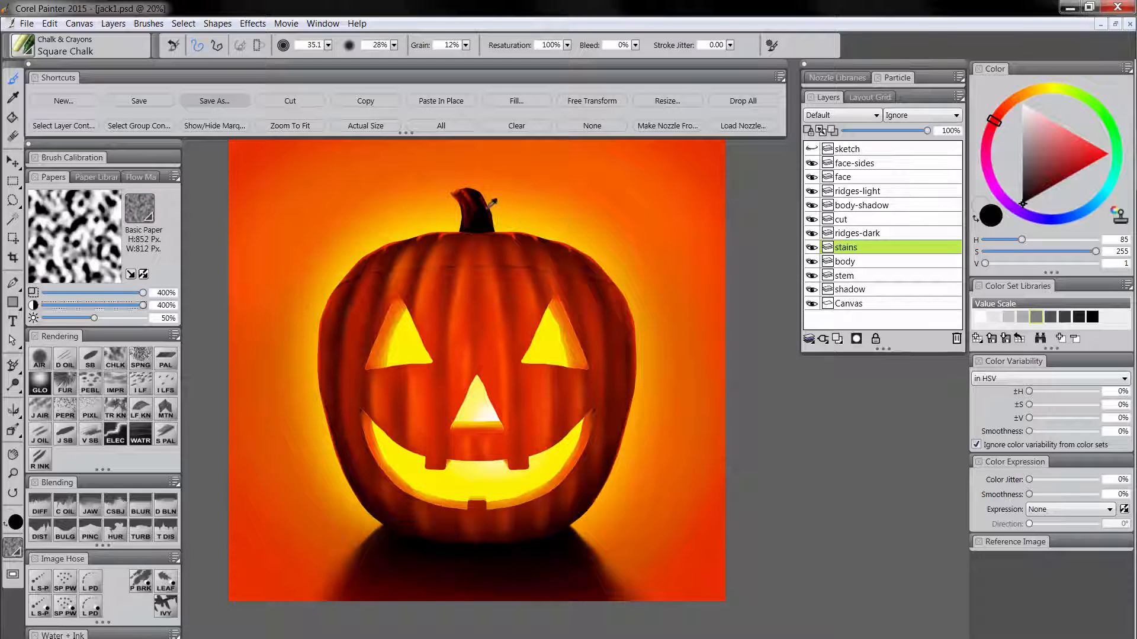
alt+click(473, 204)
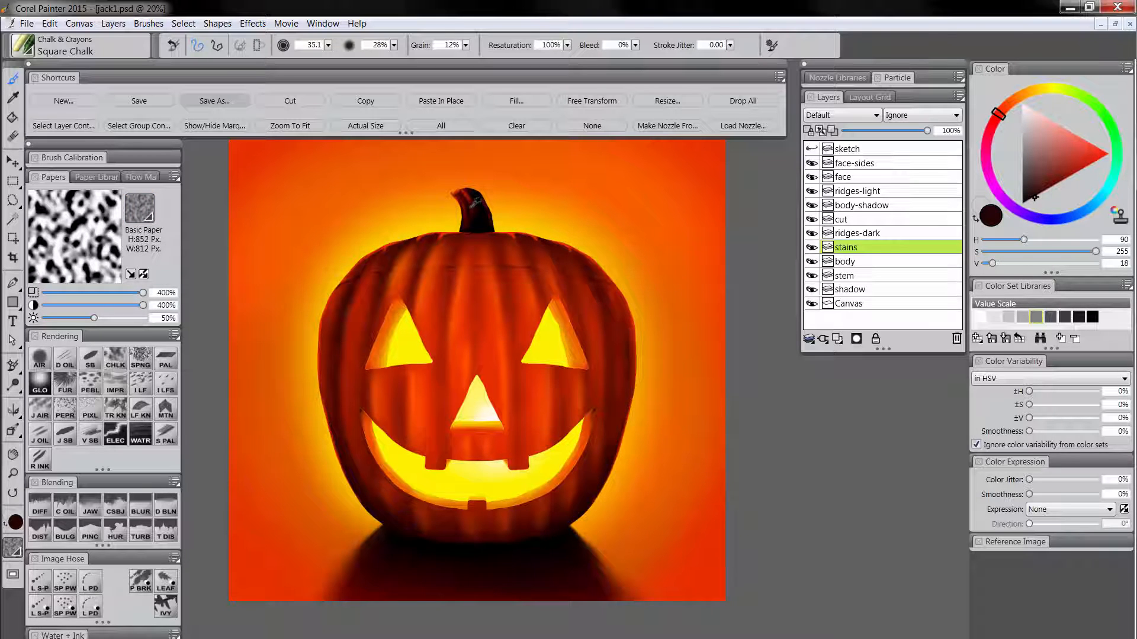
mouse_move(475, 291)
ctrl+alt+mouse_down()
mouse_move(474, 325)
mouse_move(479, 298)
mouse_move(464, 303)
mouse_move(504, 330)
mouse_move(505, 286)
mouse_move(509, 320)
ctrl+alt+mouse_up()
drag(421, 401, 376, 408)
mouse_move(547, 421)
mouse_down()
mouse_move(576, 417)
mouse_move(582, 451)
mouse_move(589, 363)
mouse_up()
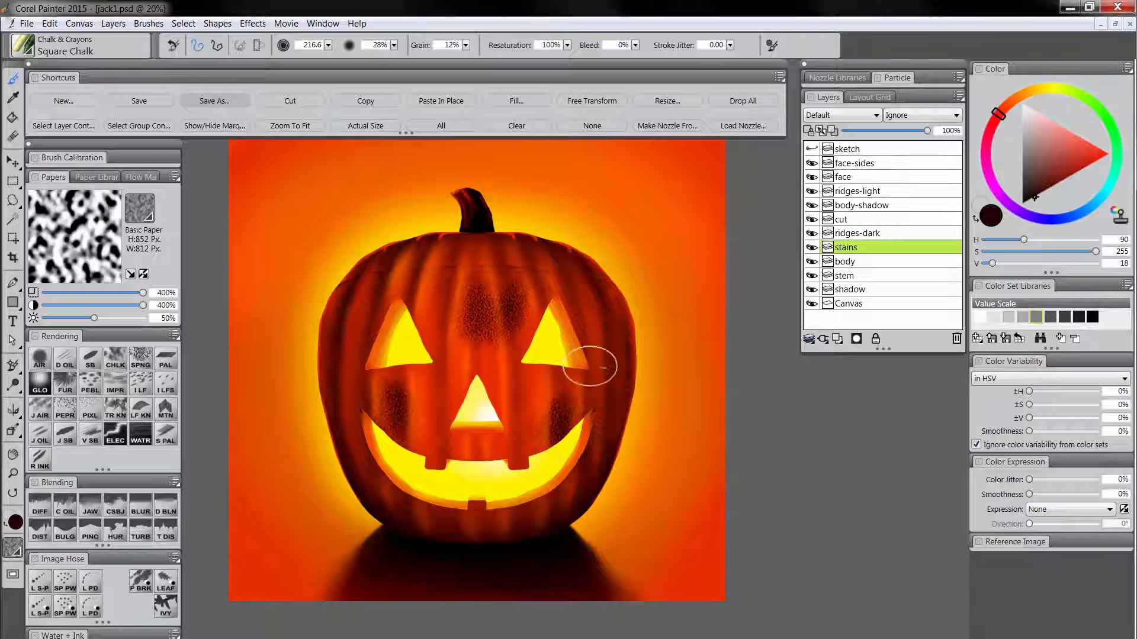
Smear the forehead and cheek stains with the Coarse Oily Blender at size 86.3, and set the stains layer's composite method to Multiply.
click(64, 510)
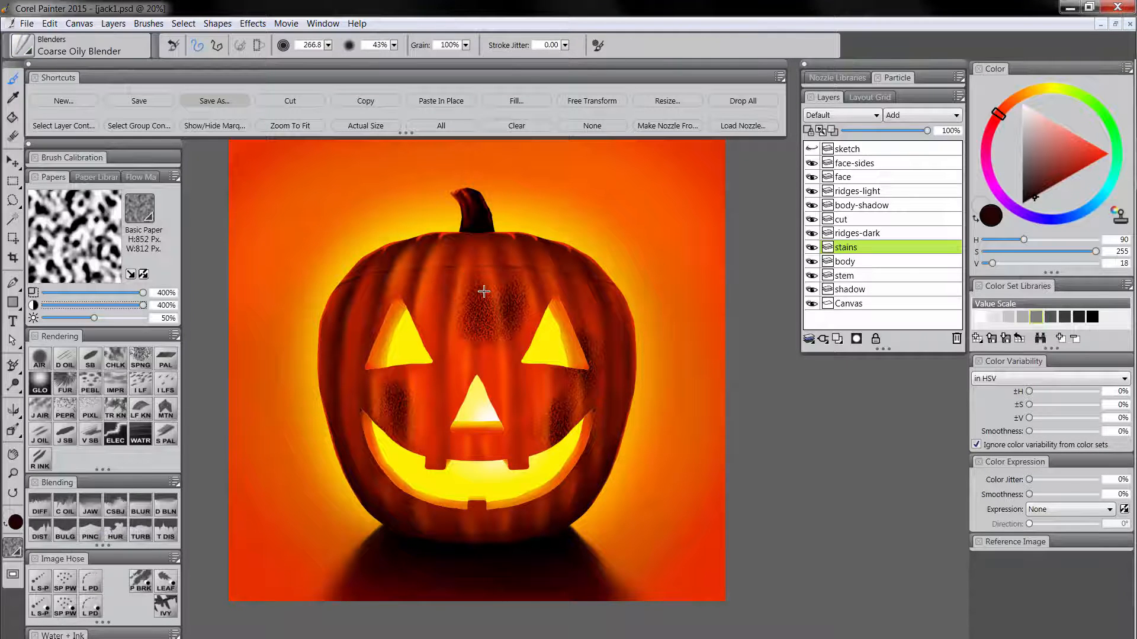
mouse_move(477, 318)
mouse_down()
mouse_move(483, 349)
mouse_move(486, 279)
mouse_move(500, 282)
mouse_move(513, 325)
mouse_up()
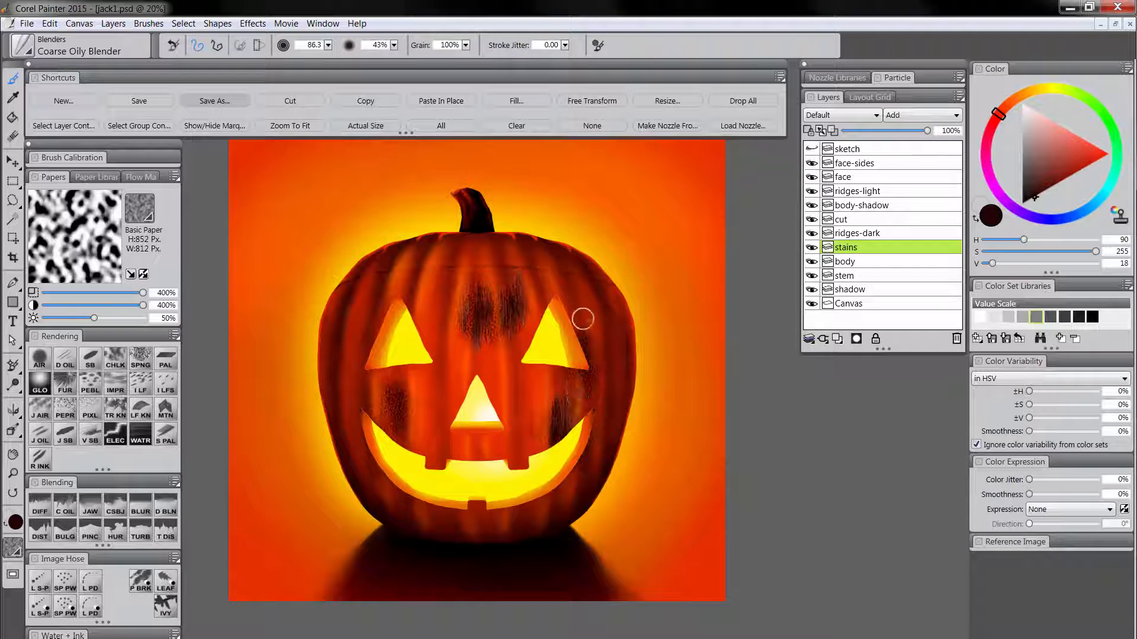
drag(384, 421, 394, 418)
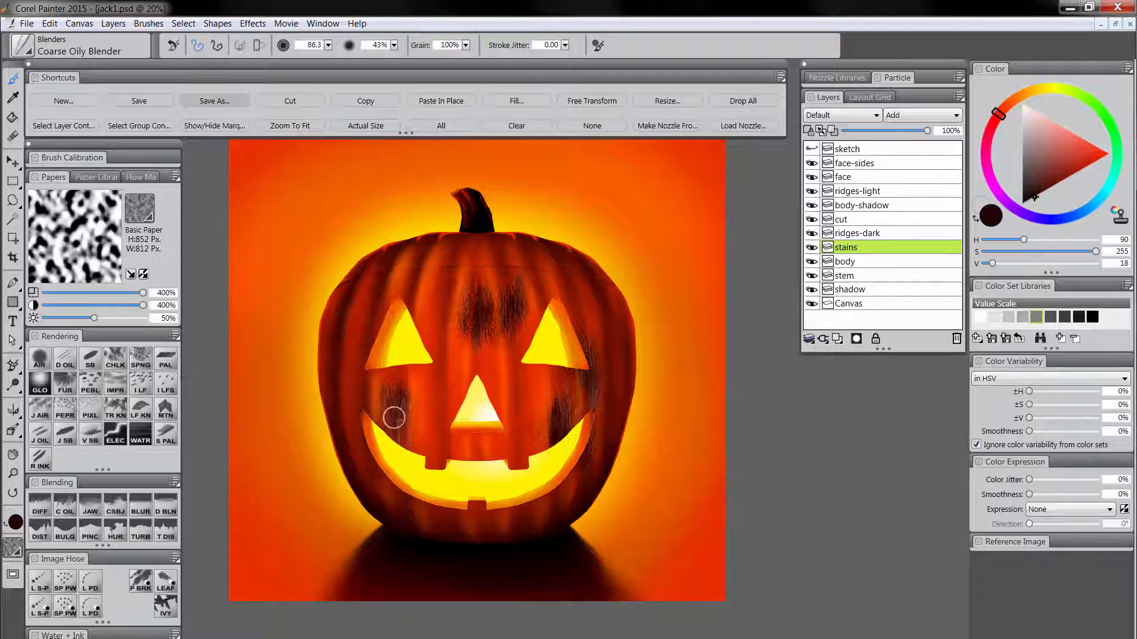
click(843, 120)
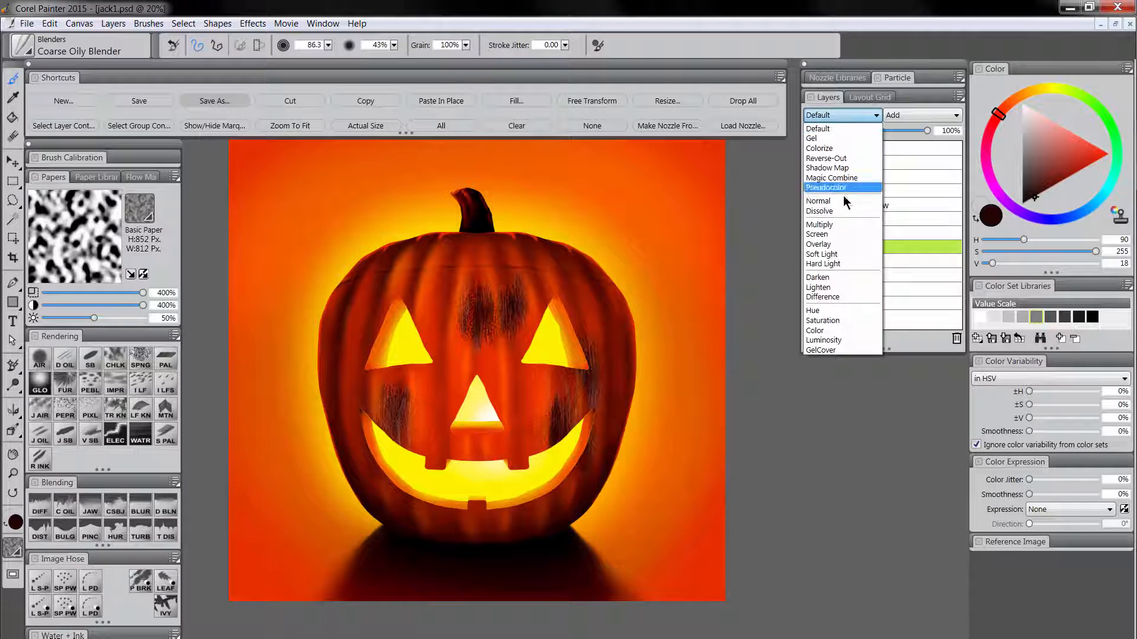
click(843, 231)
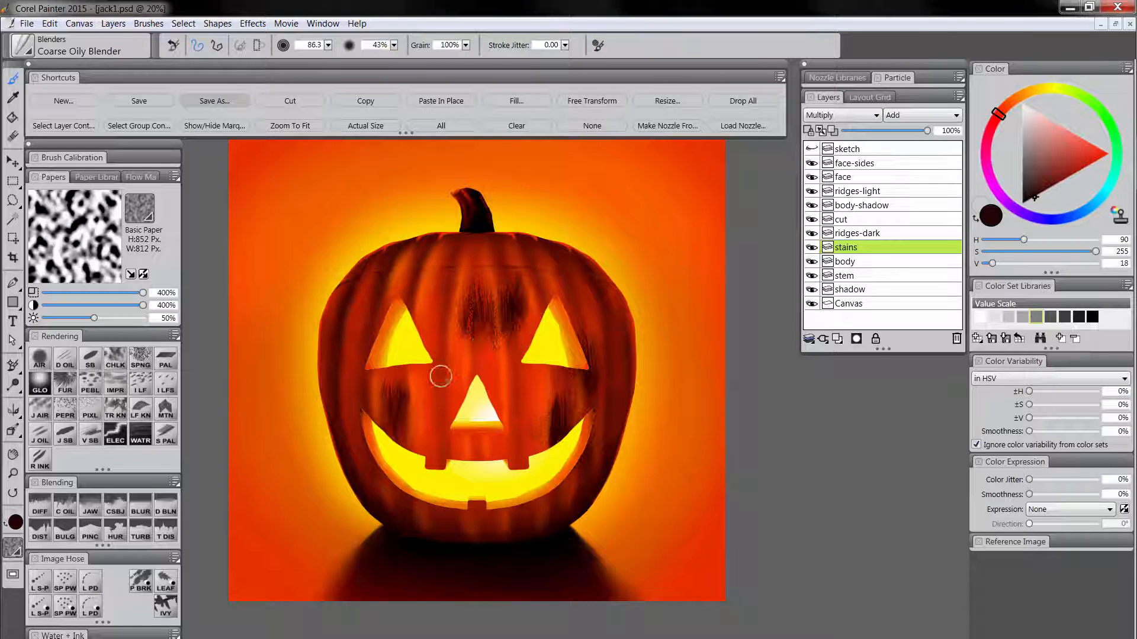
Break up the forehead and cheek stains with white Square Chalk strokes using the Pebble Board paper texture.
click(115, 360)
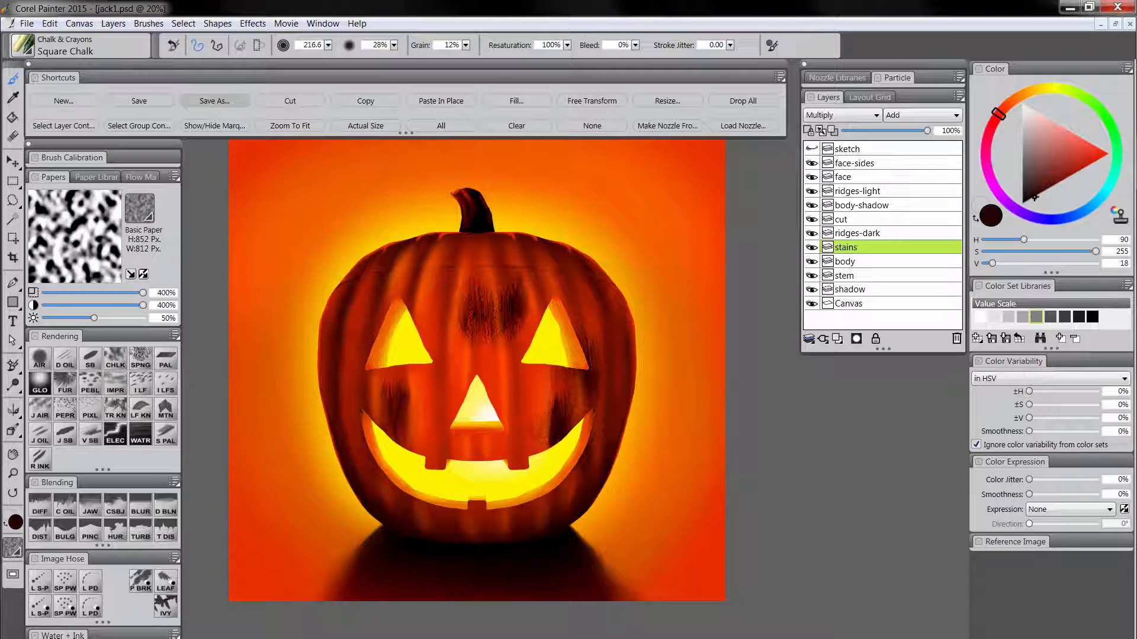
drag(1045, 156, 1010, 89)
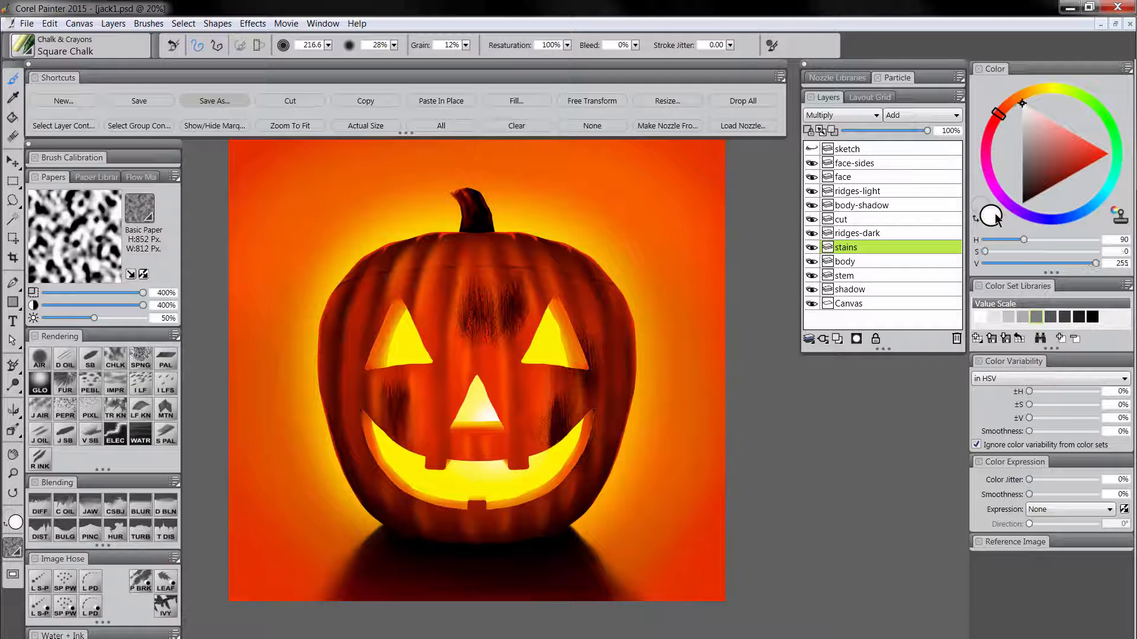
click(145, 216)
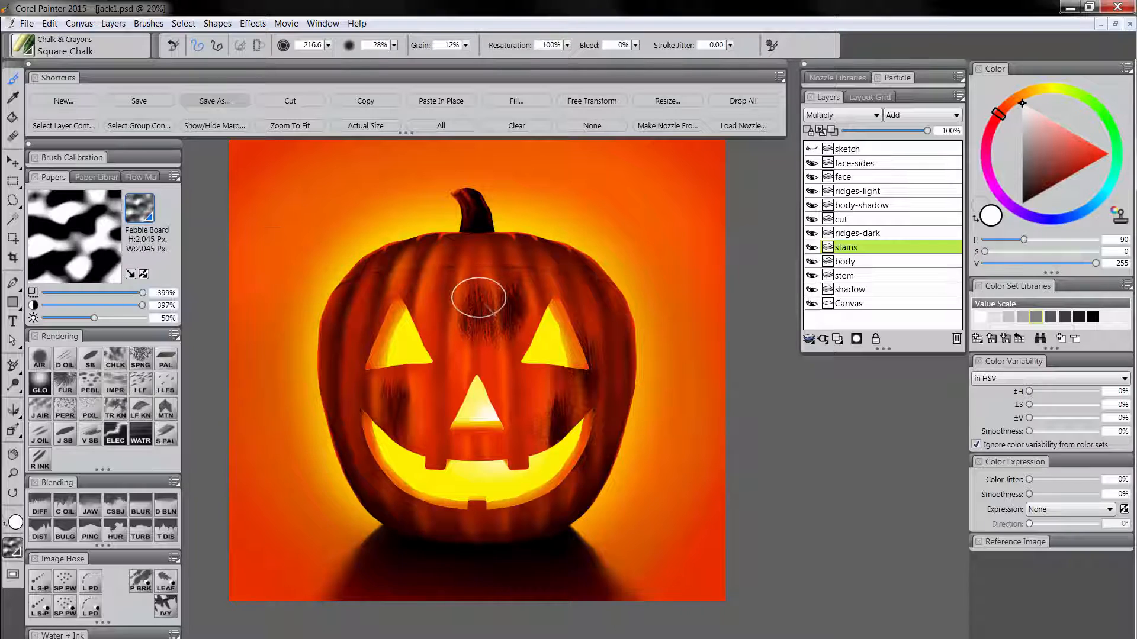
click(141, 355)
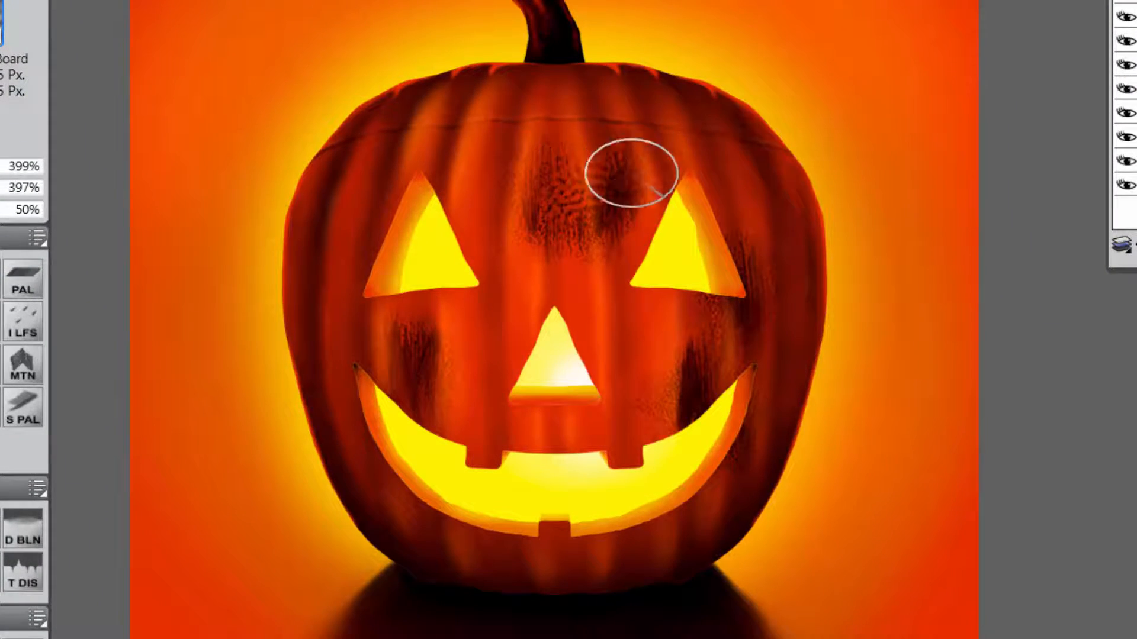
drag(631, 174, 631, 224)
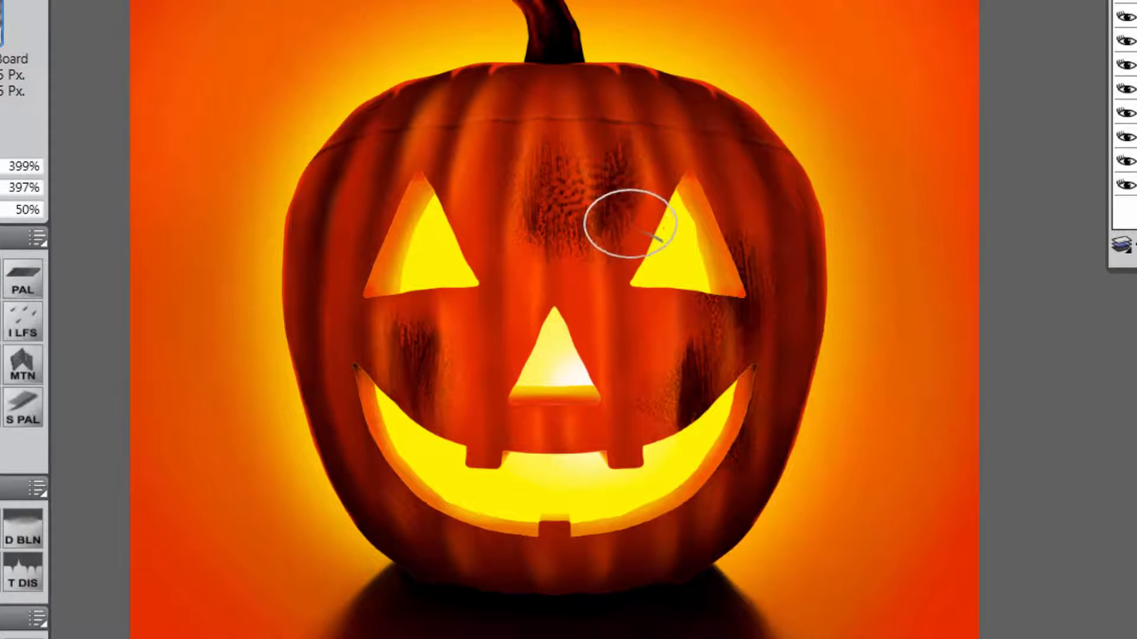
mouse_move(439, 348)
mouse_down()
mouse_move(416, 338)
mouse_move(417, 373)
mouse_move(447, 405)
mouse_up()
mouse_move(725, 362)
mouse_down()
mouse_move(692, 413)
mouse_move(723, 368)
mouse_up()
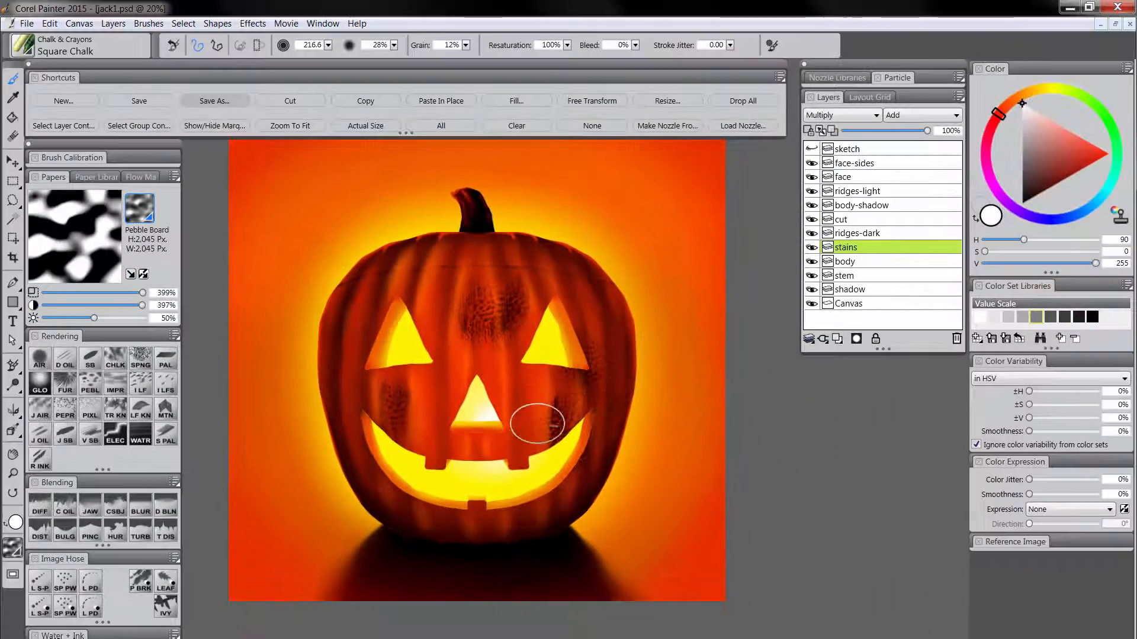
Blend the pebbled stains with the Coarse Oily Blender at size 86.3 and lower the stains layer's opacity.
click(65, 508)
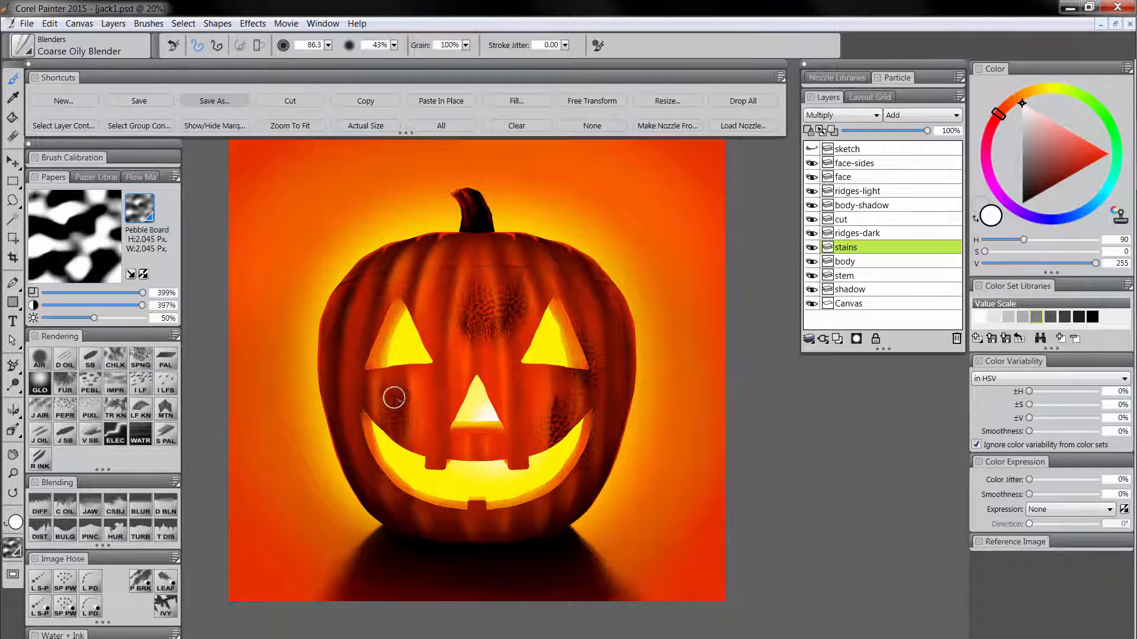
mouse_move(483, 282)
mouse_down()
mouse_move(484, 345)
mouse_move(467, 329)
mouse_move(419, 446)
mouse_move(453, 461)
mouse_up()
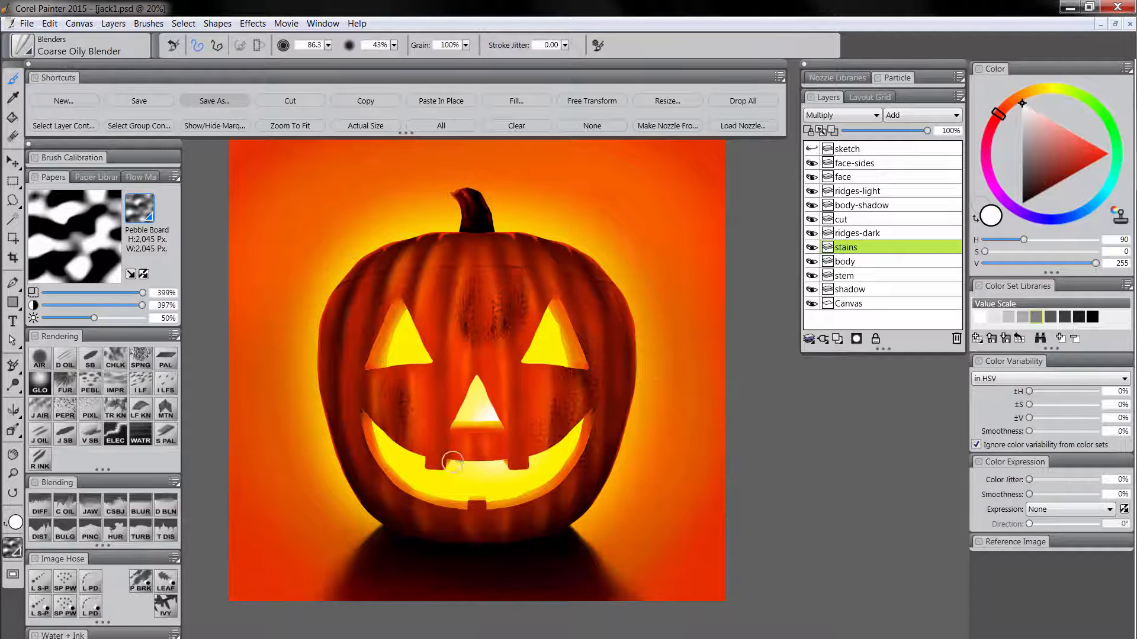
click(880, 130)
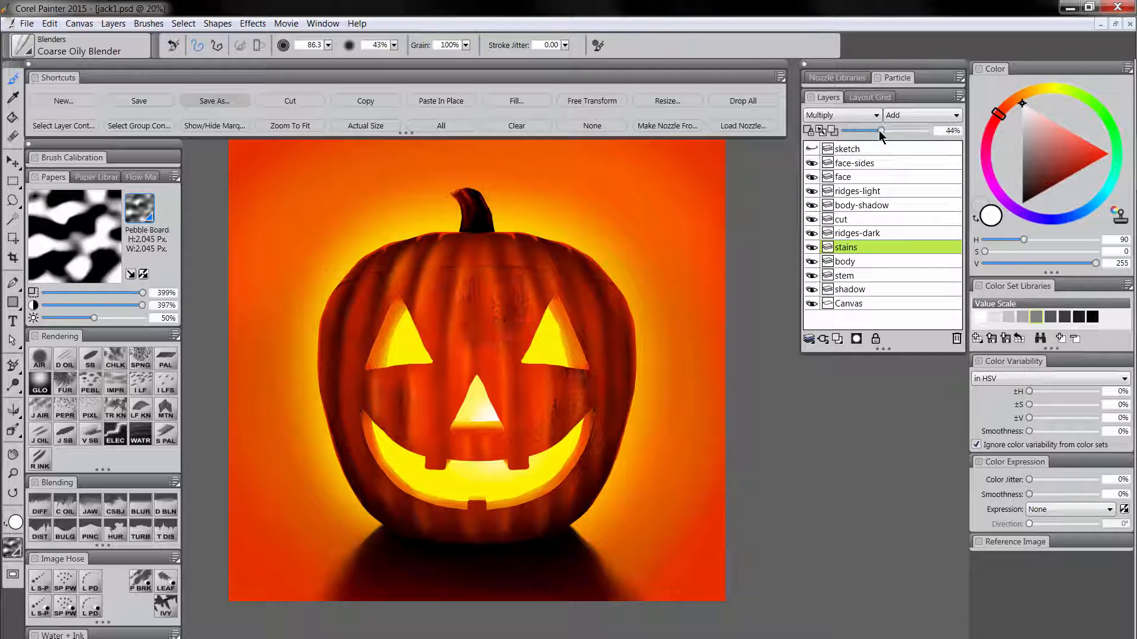
drag(882, 133, 892, 134)
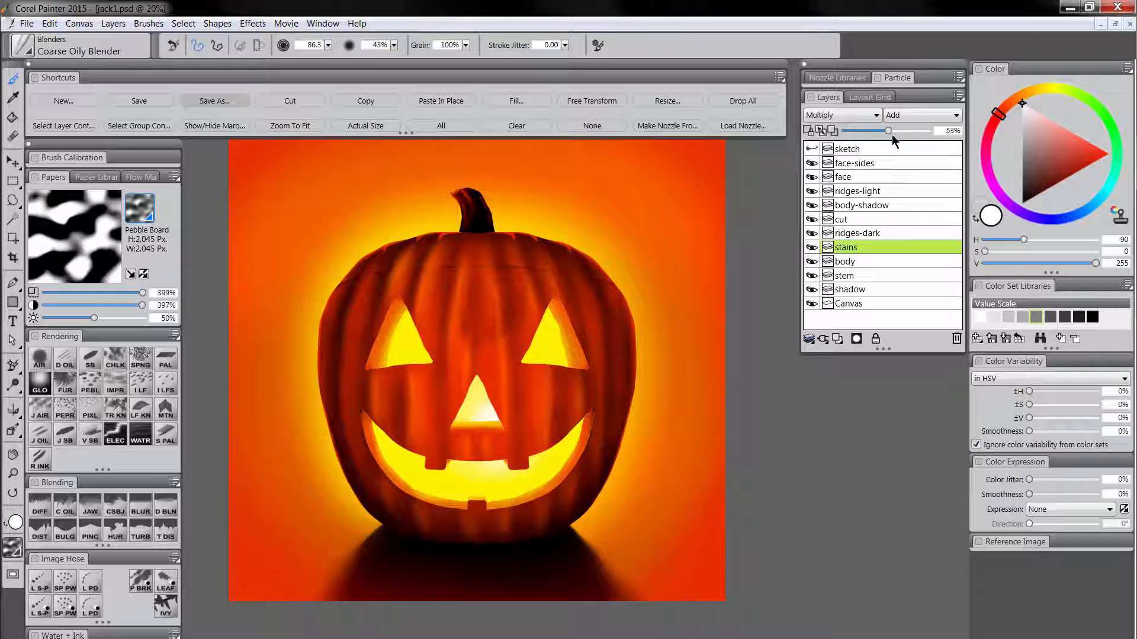
Add two new layers above stains, named texture-dark and texture-light, with texture-light on top.
click(840, 335)
double_click(854, 248)
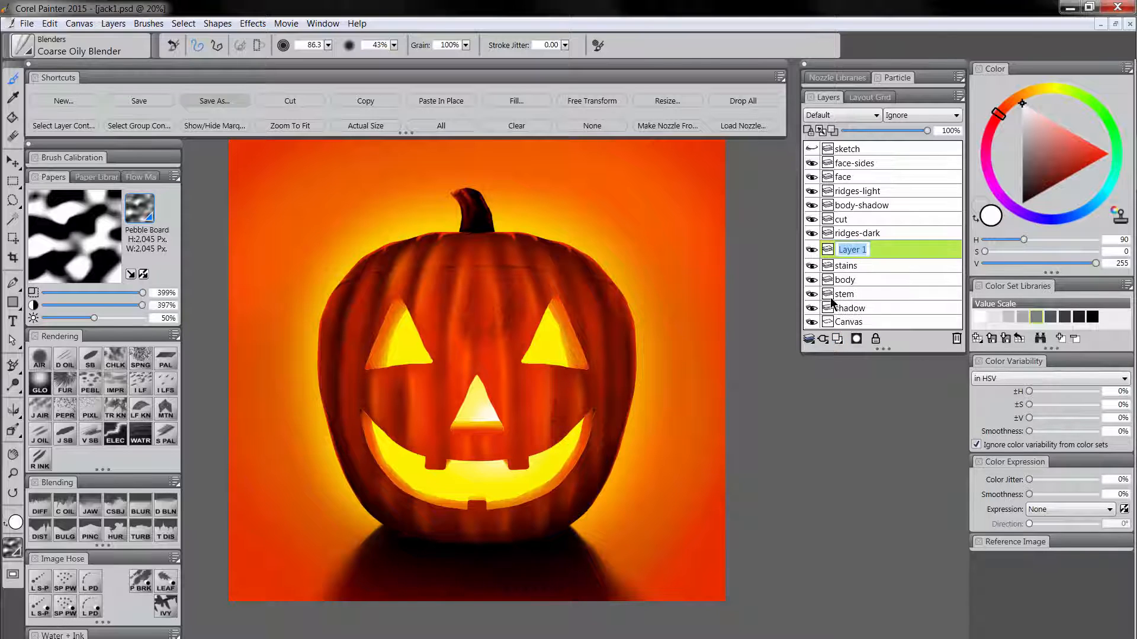
text(texture-dark)
click(836, 338)
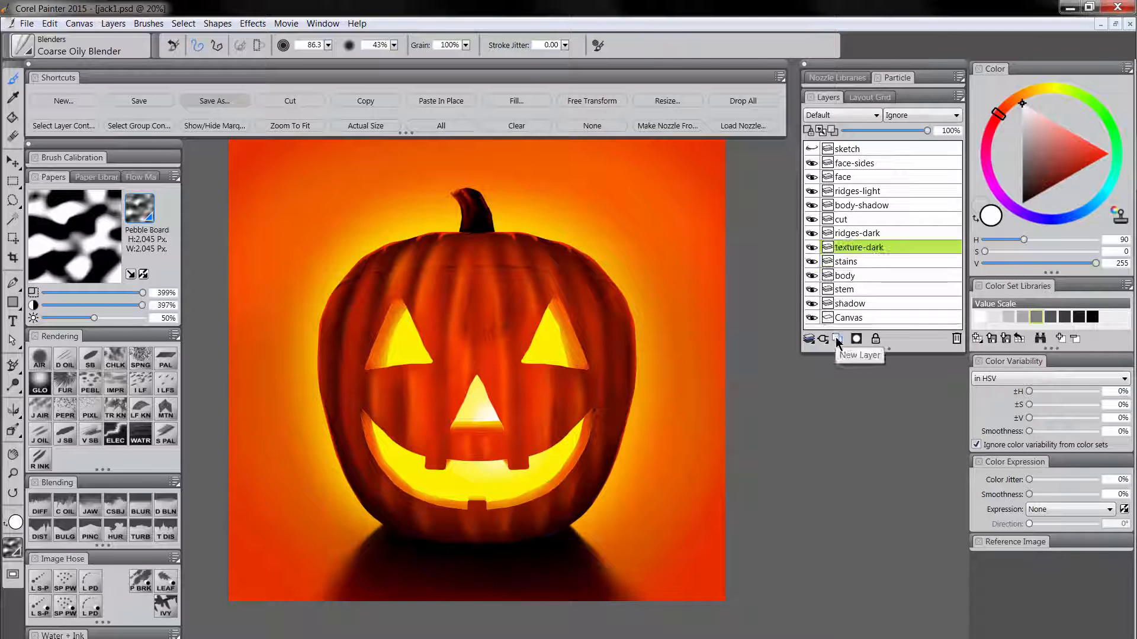
double_click(855, 248)
text(t)
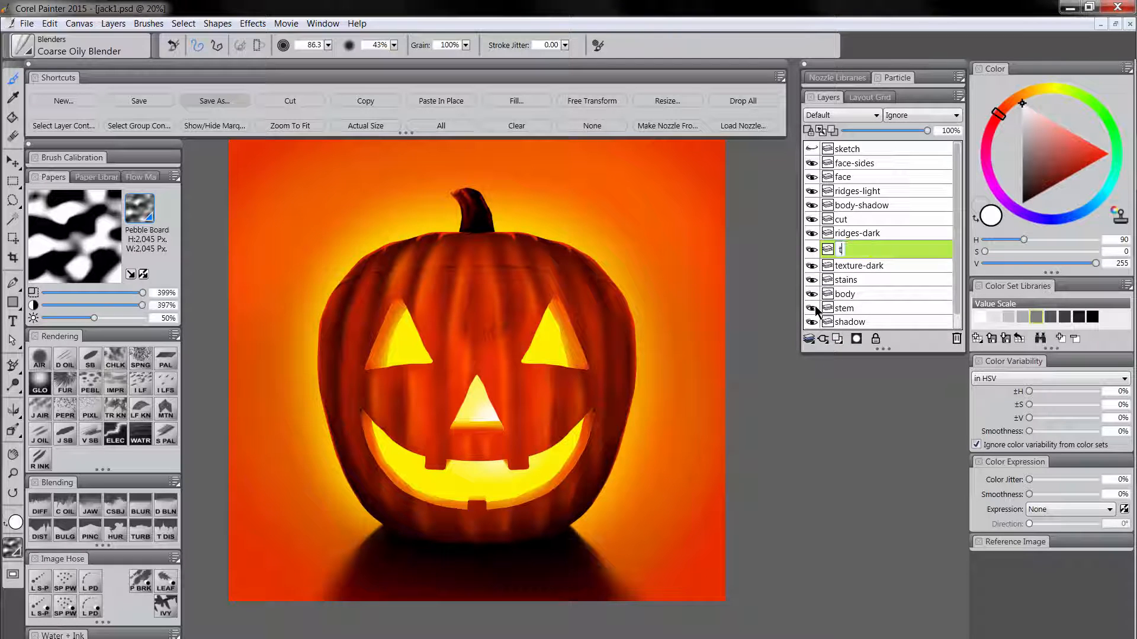
text(exture-light)
key(Return)
Set the texture-dark layer's composite method to Multiply.
click(879, 263)
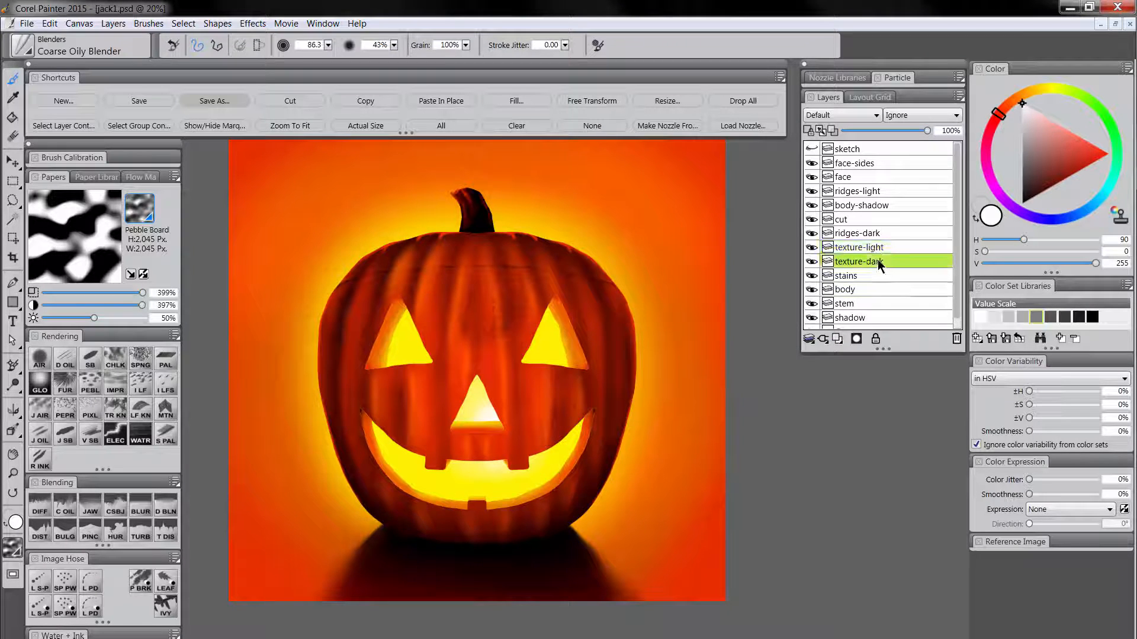
click(826, 120)
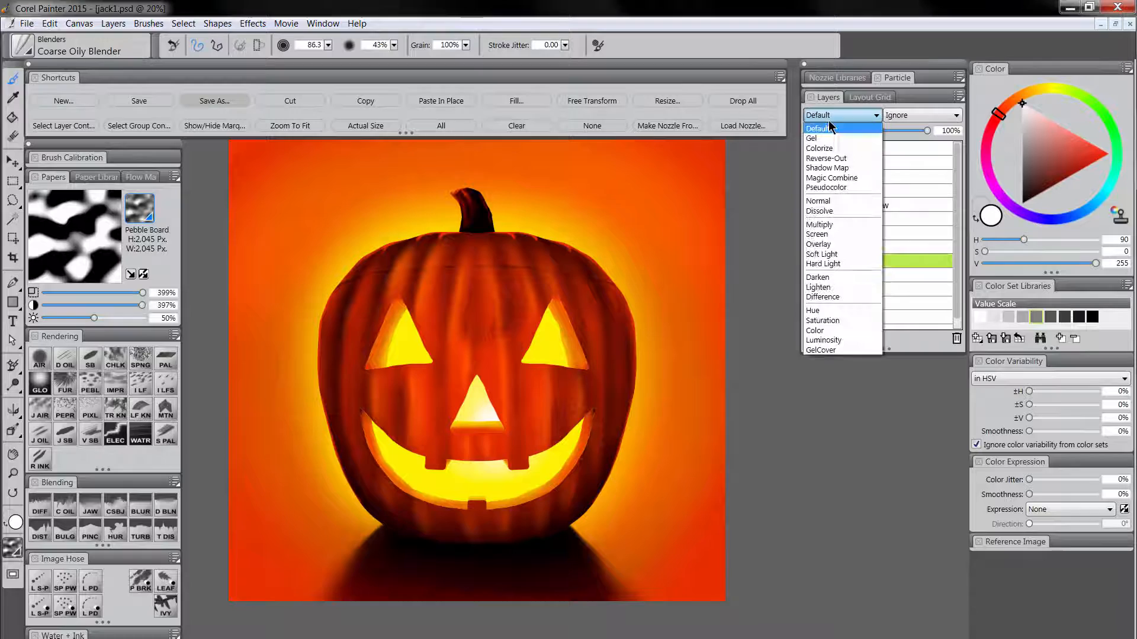
click(837, 228)
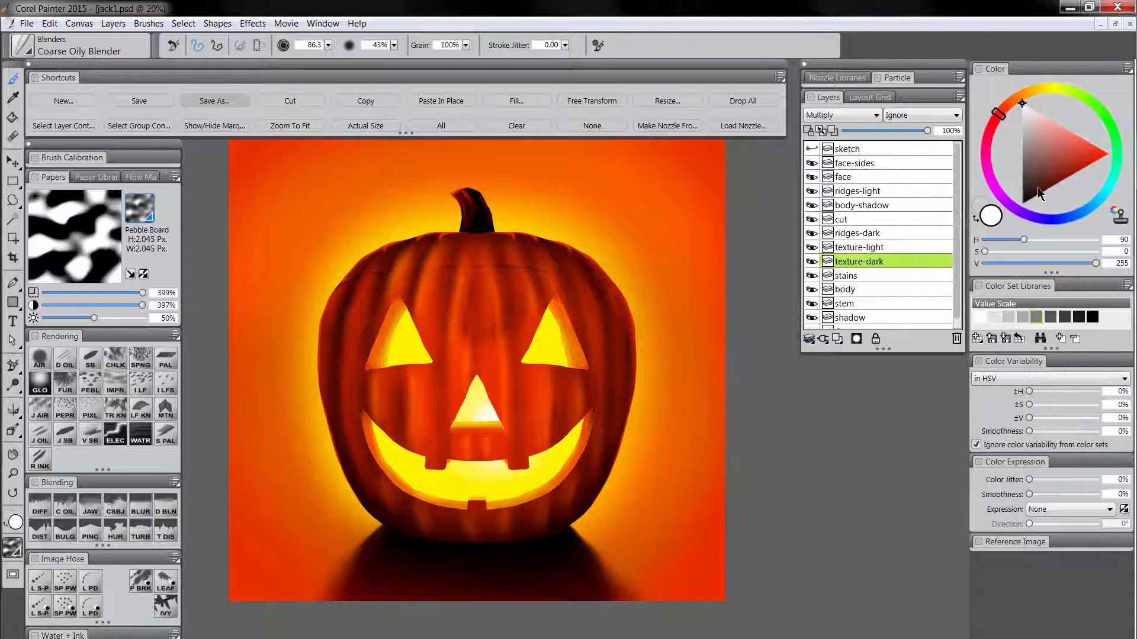
Sponge dark red (H 90, S 255, V 18) texture over the pumpkin body at size 626.1, and set the texture-dark layer's opacity to 33%.
drag(1038, 190, 1037, 201)
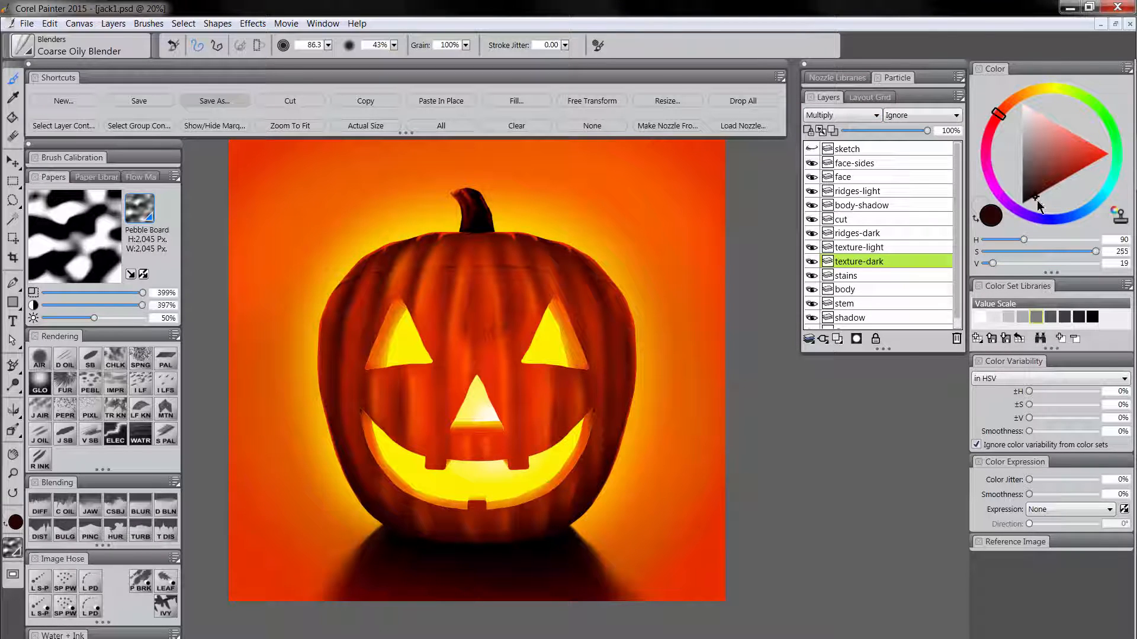
click(141, 357)
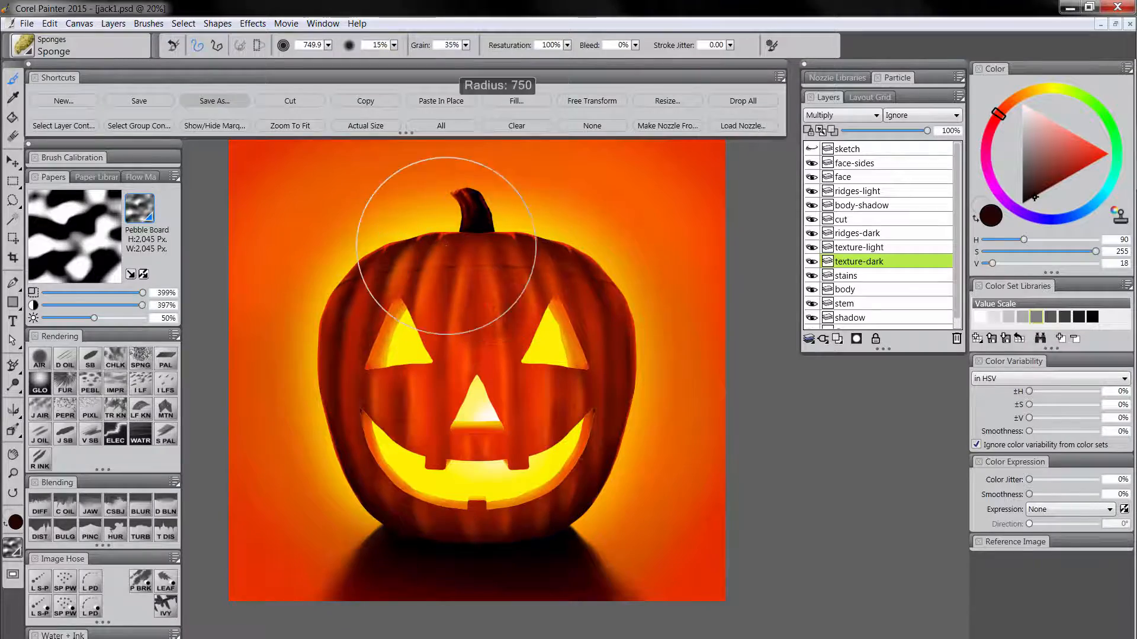
drag(446, 246, 431, 246)
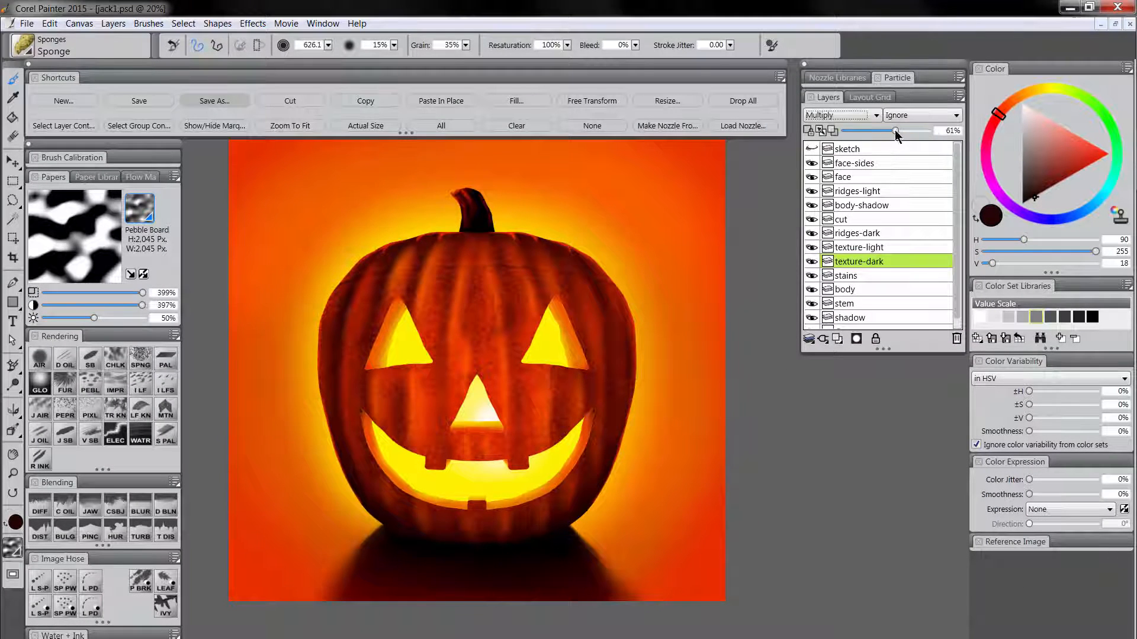
drag(890, 131, 871, 133)
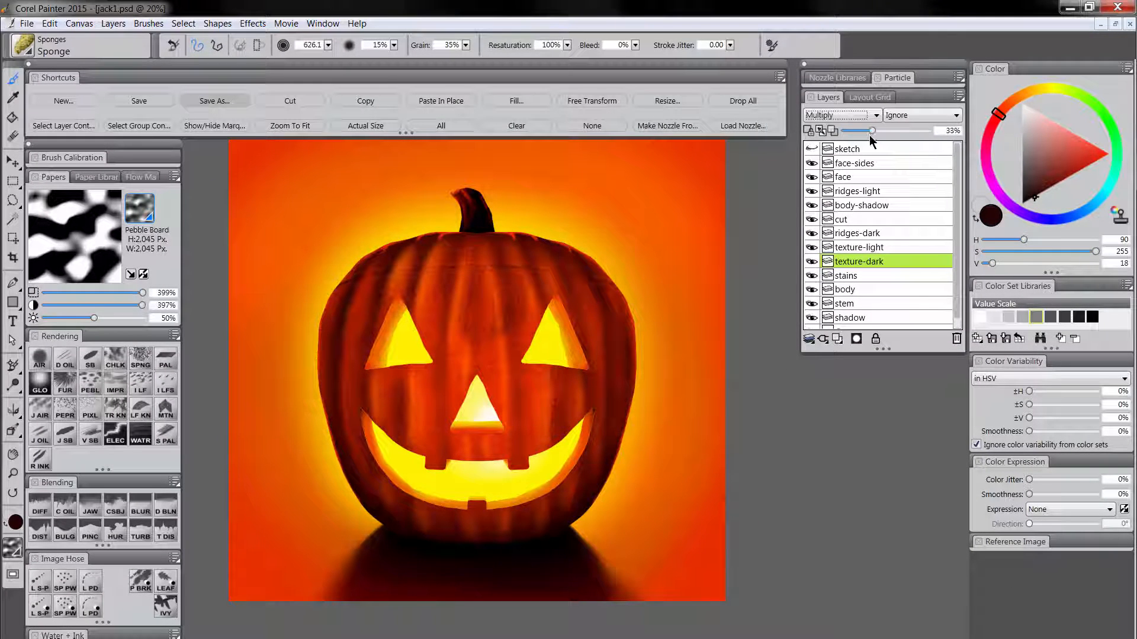
Set the texture-light layer to Screen at 75% opacity and sponge lighter texture over the pumpkin skin.
click(882, 248)
click(830, 116)
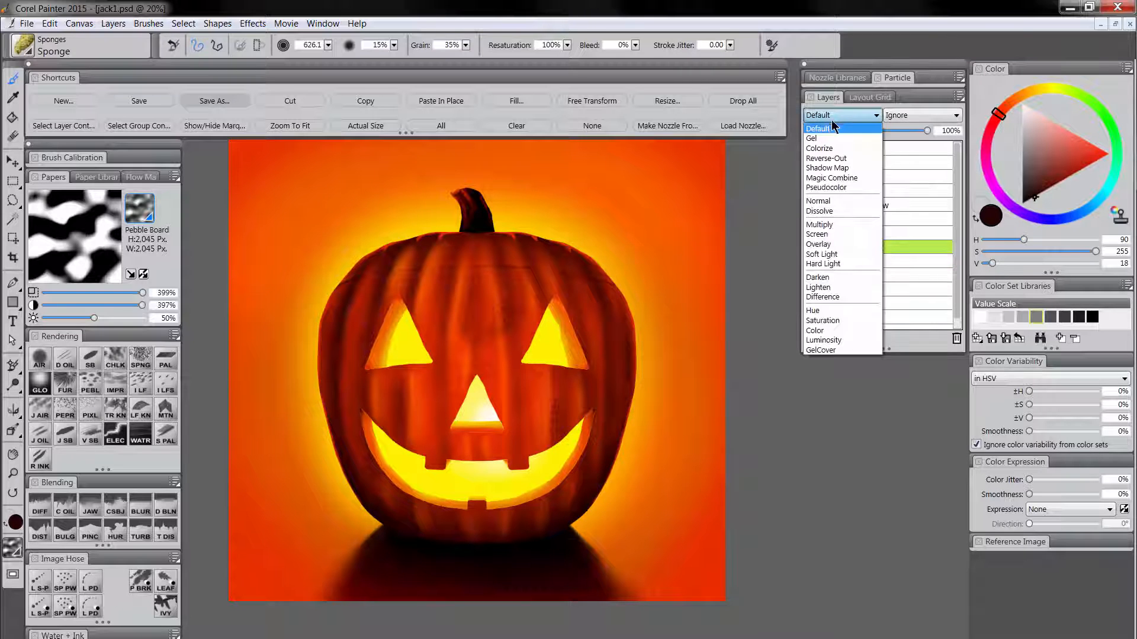
click(828, 240)
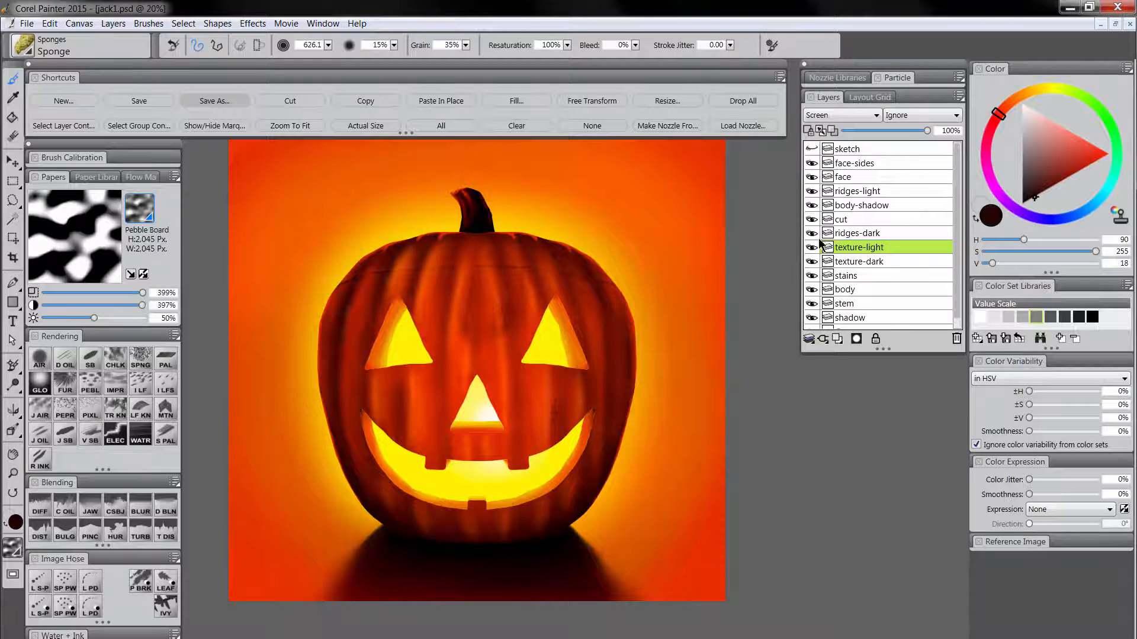
alt+click(472, 354)
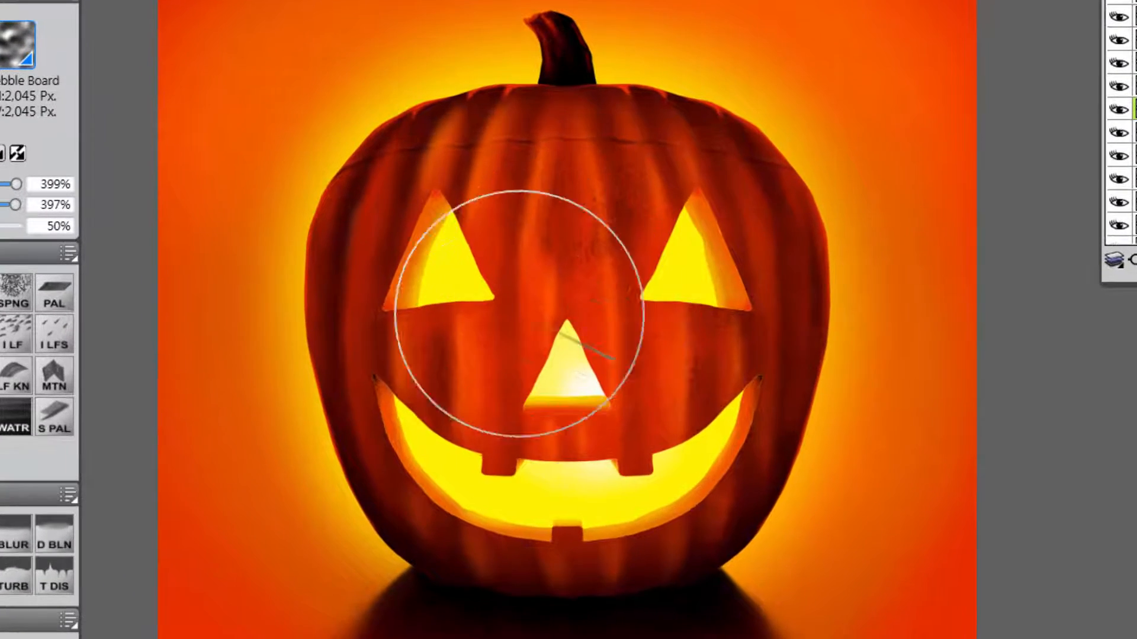
mouse_move(519, 314)
mouse_down()
mouse_move(570, 384)
mouse_move(627, 346)
mouse_move(539, 264)
mouse_move(566, 238)
mouse_move(645, 242)
mouse_move(506, 264)
mouse_move(497, 411)
mouse_move(676, 350)
mouse_move(691, 296)
mouse_move(605, 386)
mouse_move(529, 423)
mouse_move(673, 304)
mouse_move(579, 219)
mouse_move(447, 310)
mouse_move(661, 169)
mouse_move(716, 298)
mouse_up()
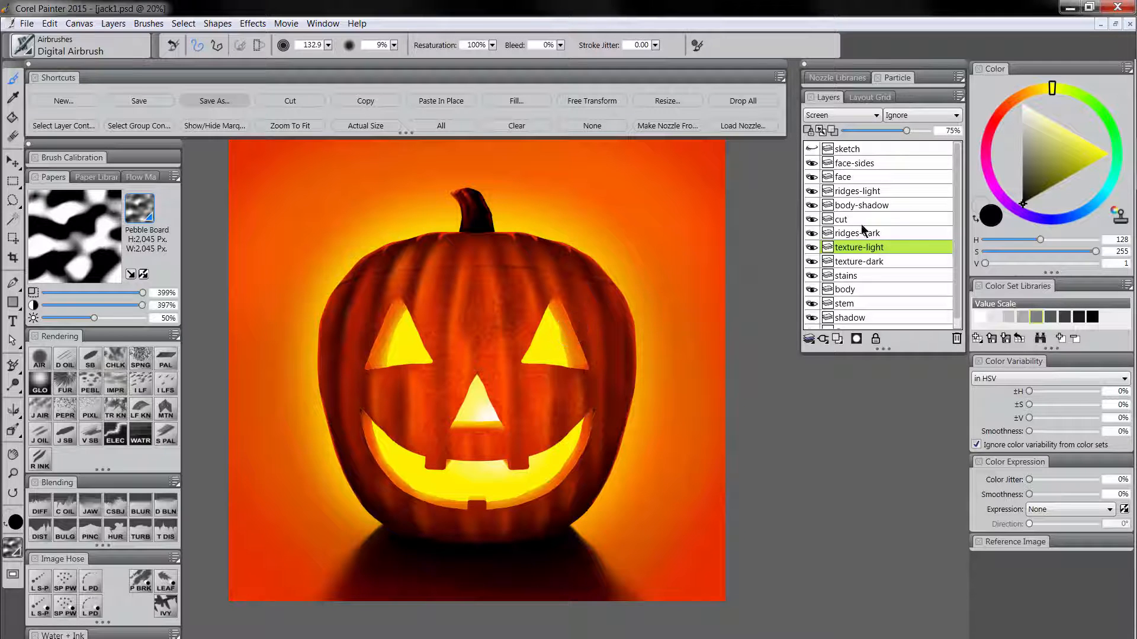
Preserve the face-sides layer's transparency and sponge dark orange (H 96, S 241, V 88) texture over the carved inner sides at size 351.1.
click(869, 168)
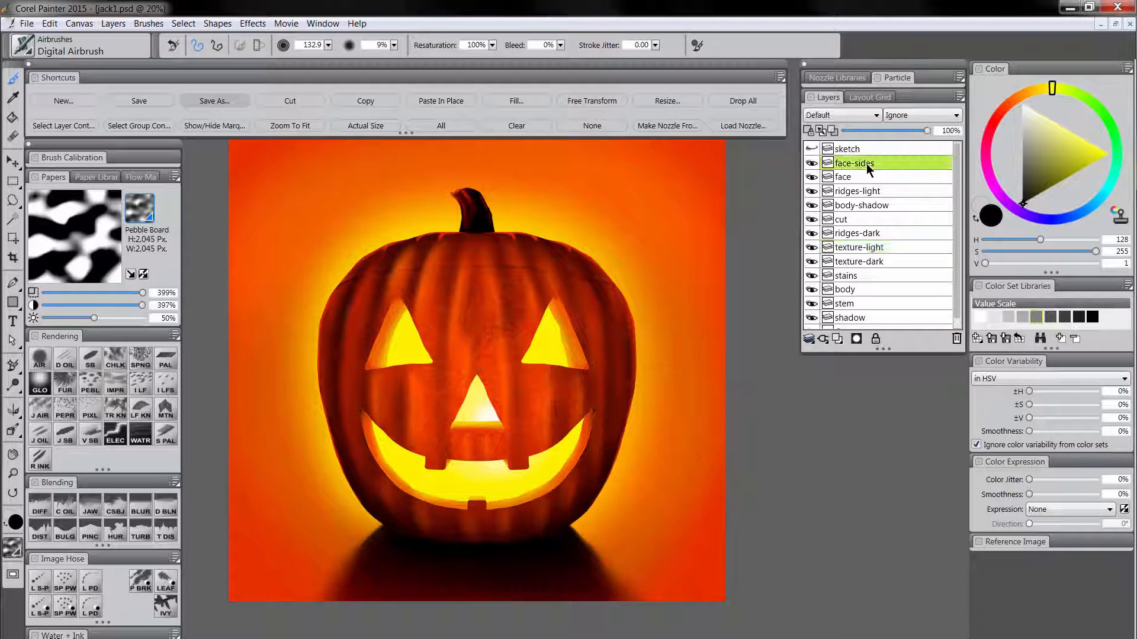
click(810, 131)
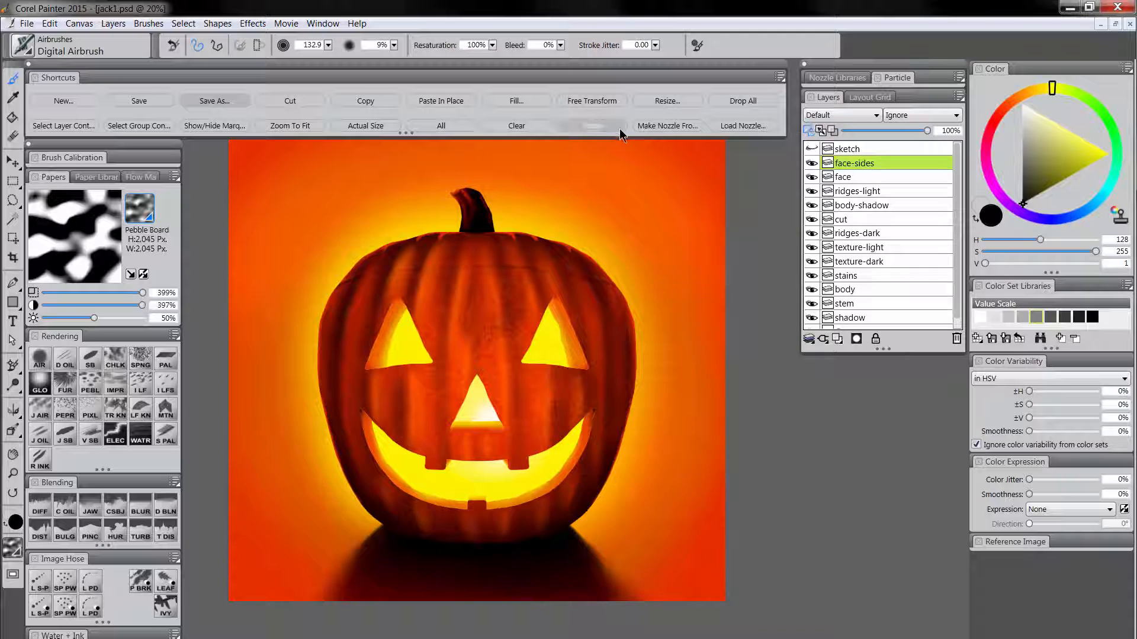
click(594, 126)
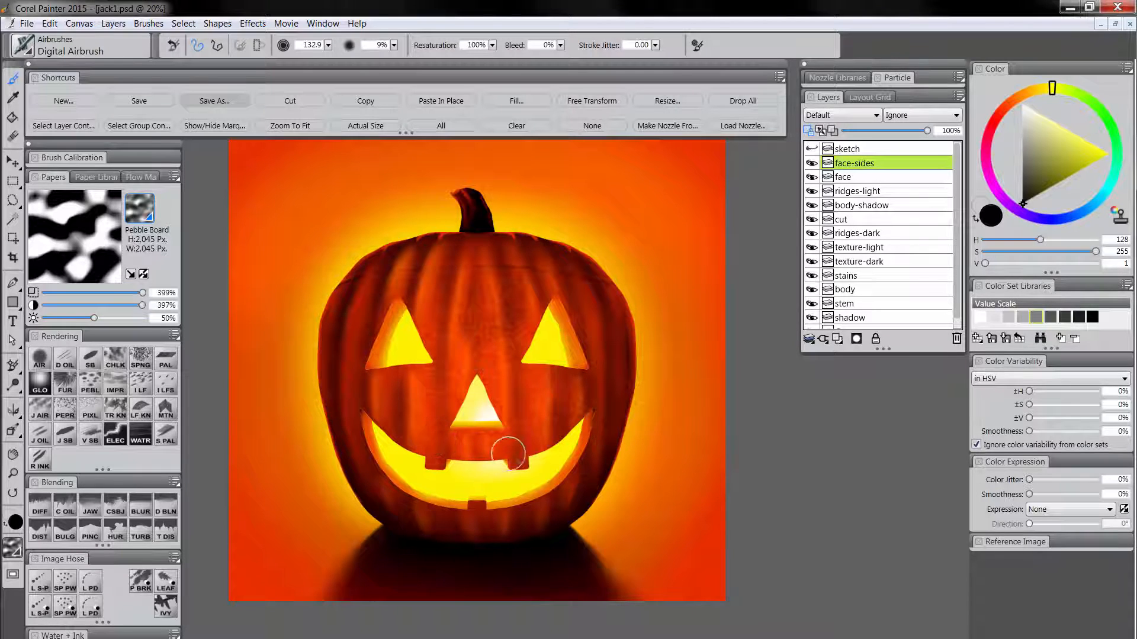
alt+click(483, 331)
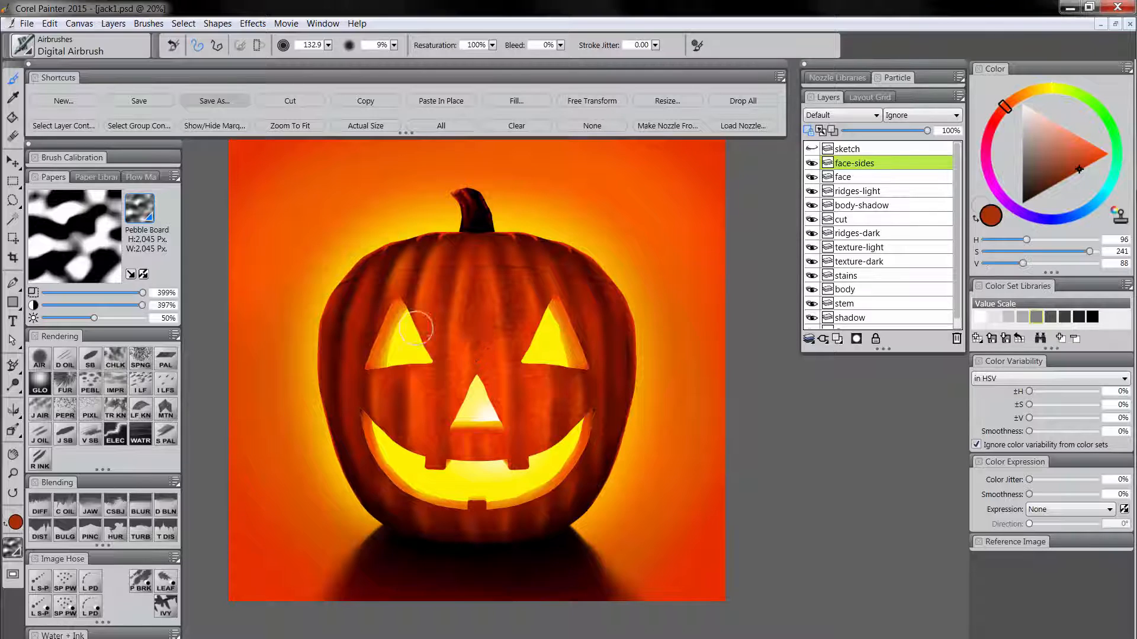
click(141, 357)
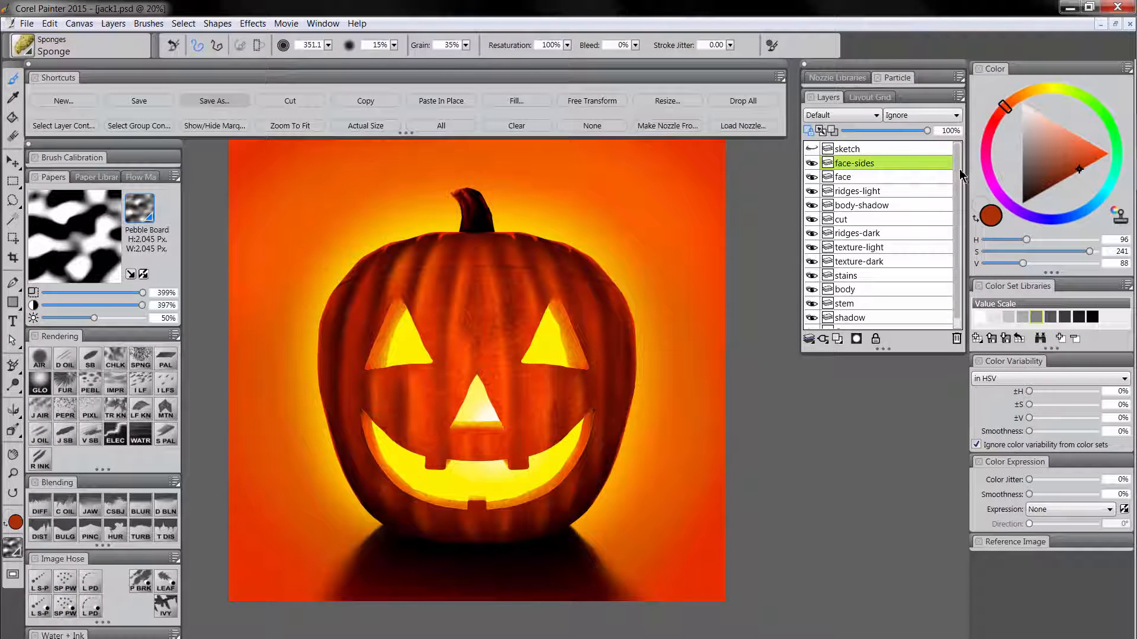
Delete the sketch layer and collapse the layers from face-sides down to stem into one layer named jack.
click(849, 148)
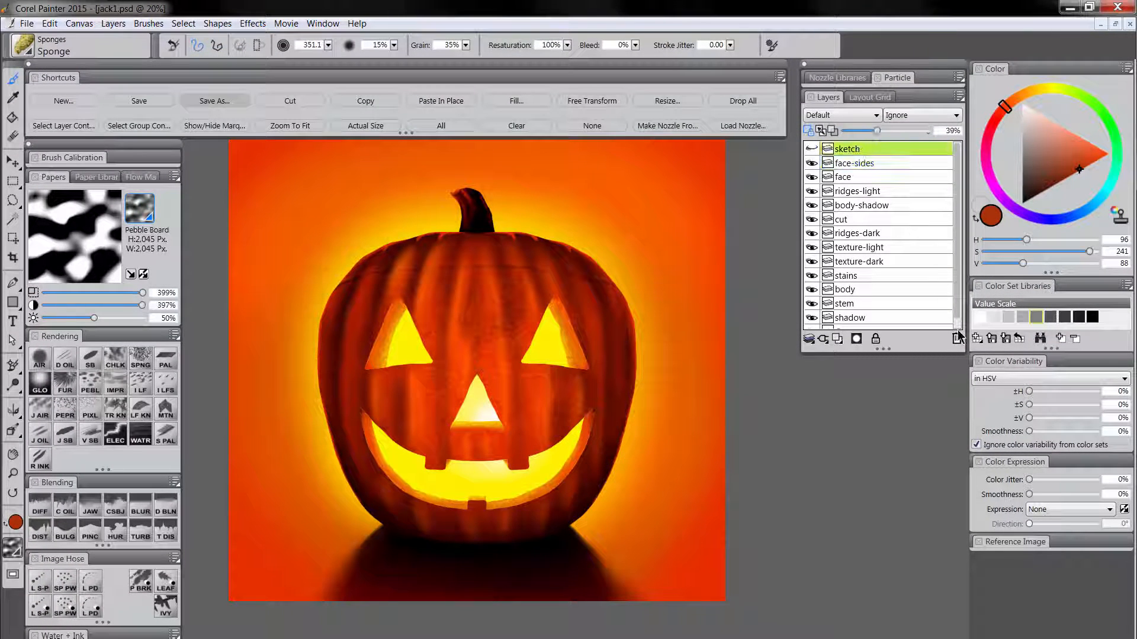
key(Delete)
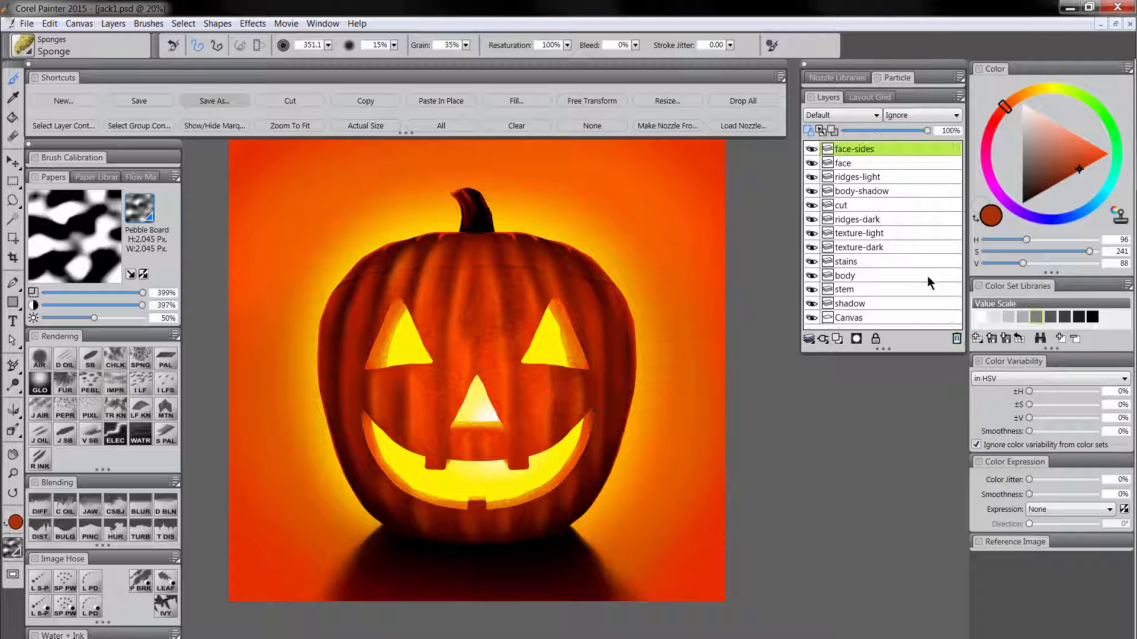
shift+click(855, 289)
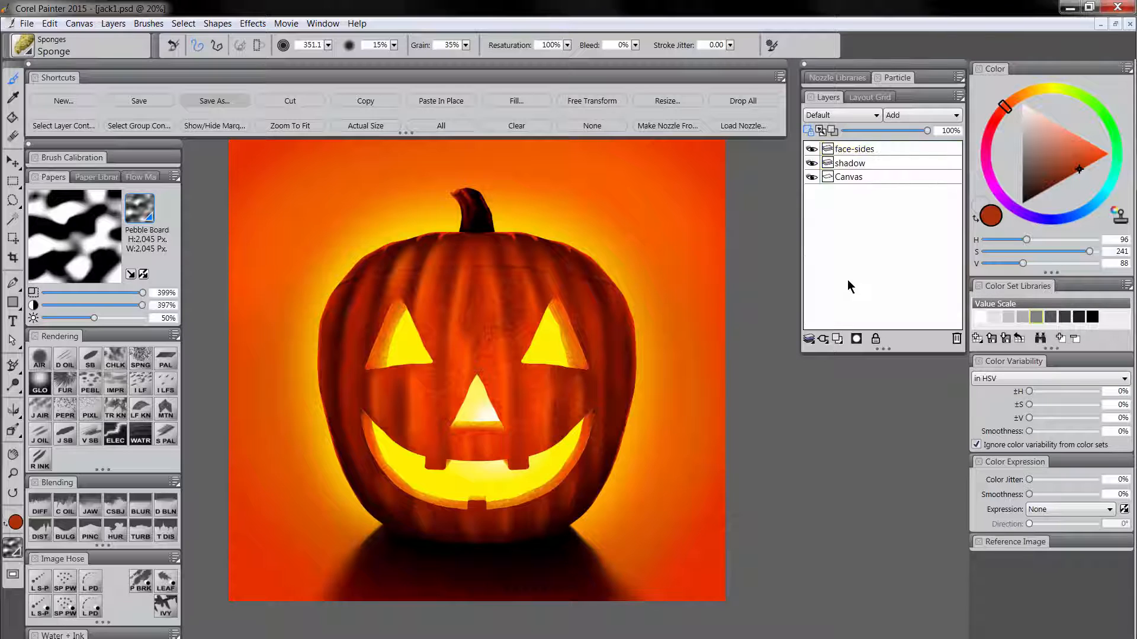
double_click(853, 149)
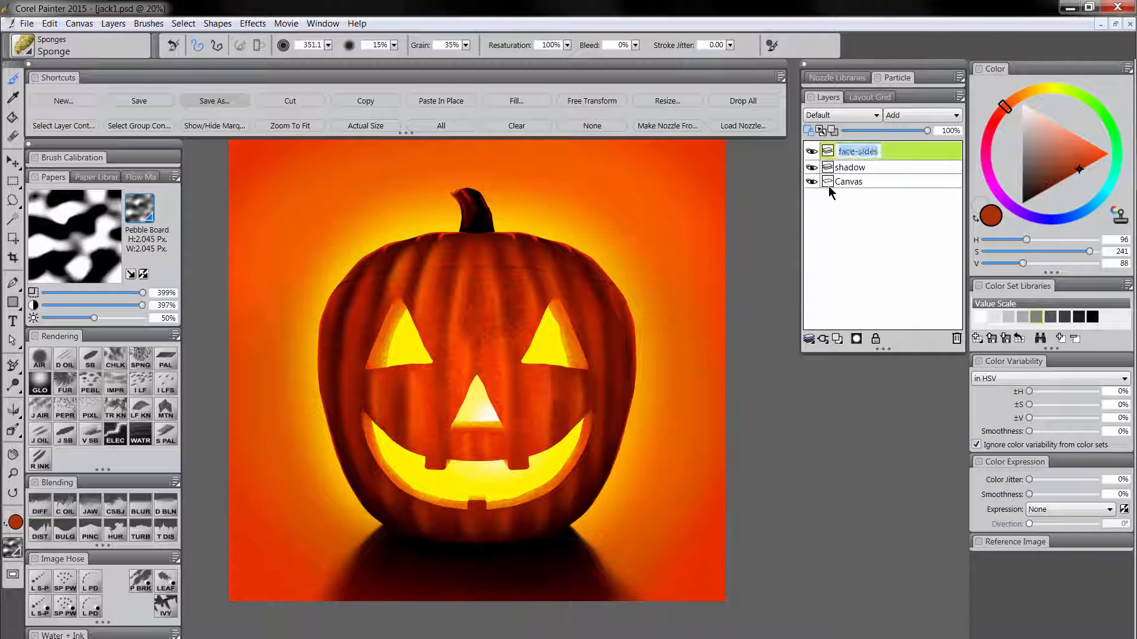
text(jack)
key(Return)
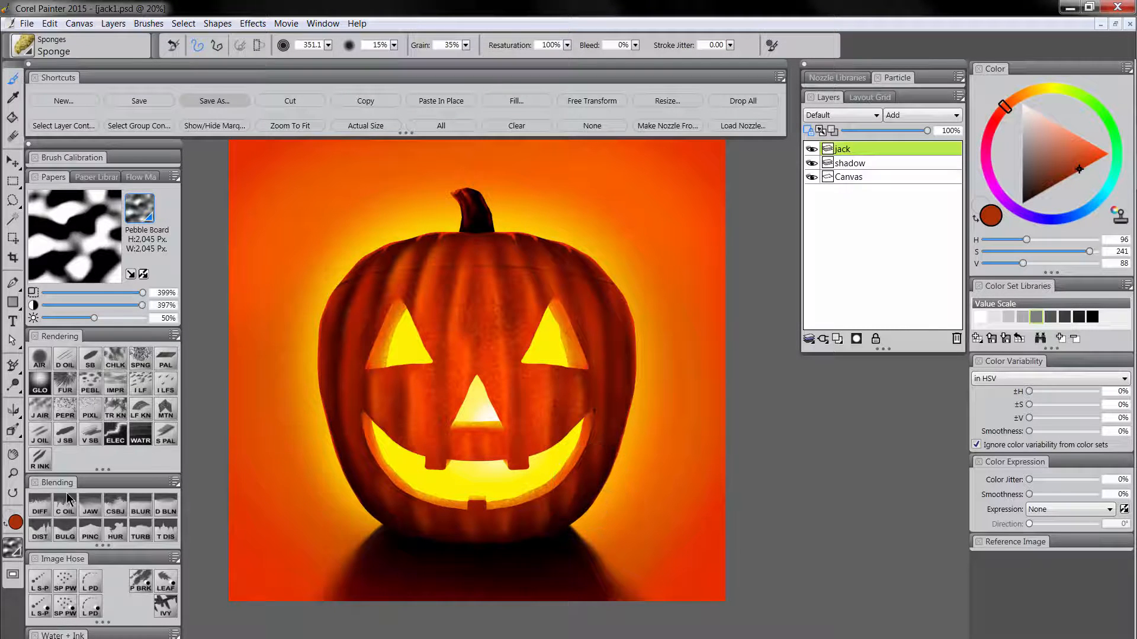
Shade the pumpkin's bottom edge on the jack layer with the Digital Airbrush in near-black (H 128, S 255, V 1).
click(13, 474)
click(492, 548)
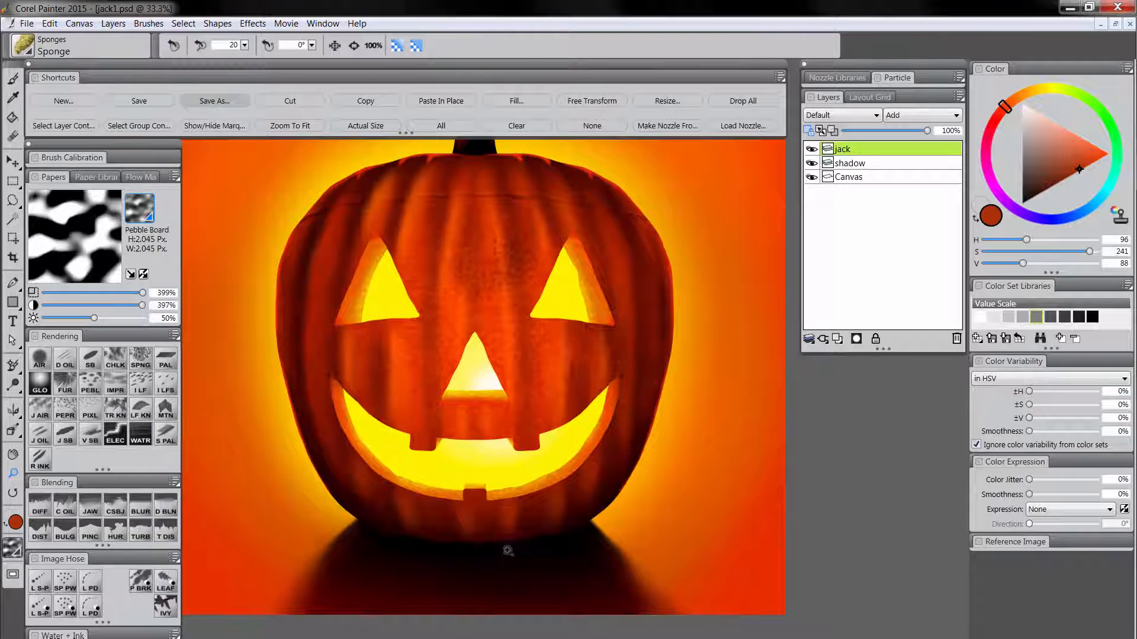
click(507, 550)
drag(529, 553, 556, 506)
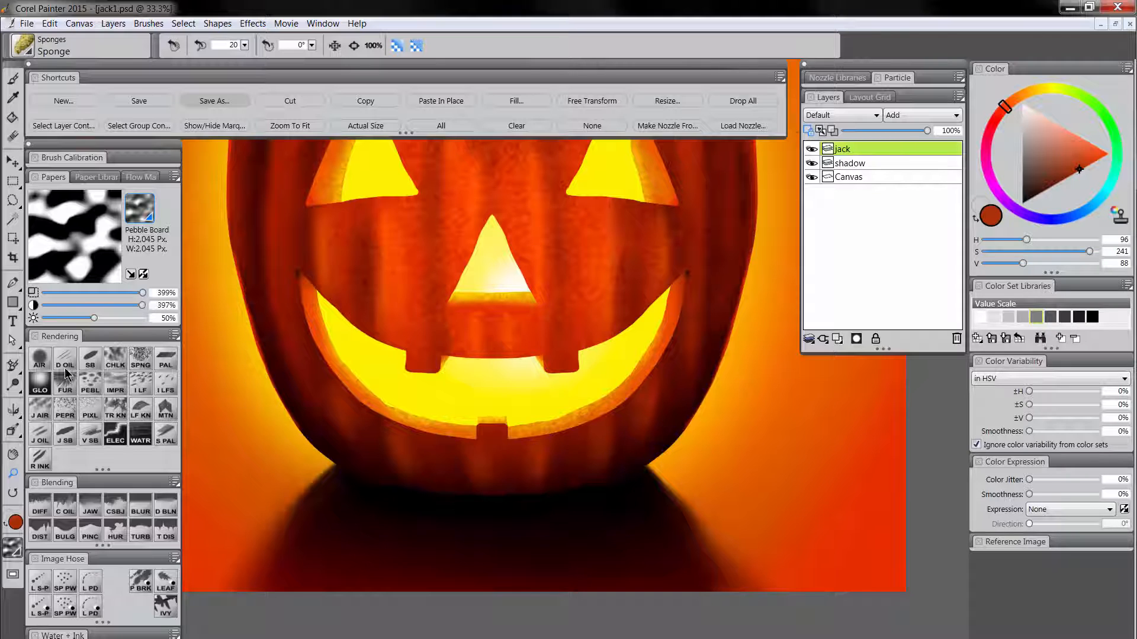
click(40, 359)
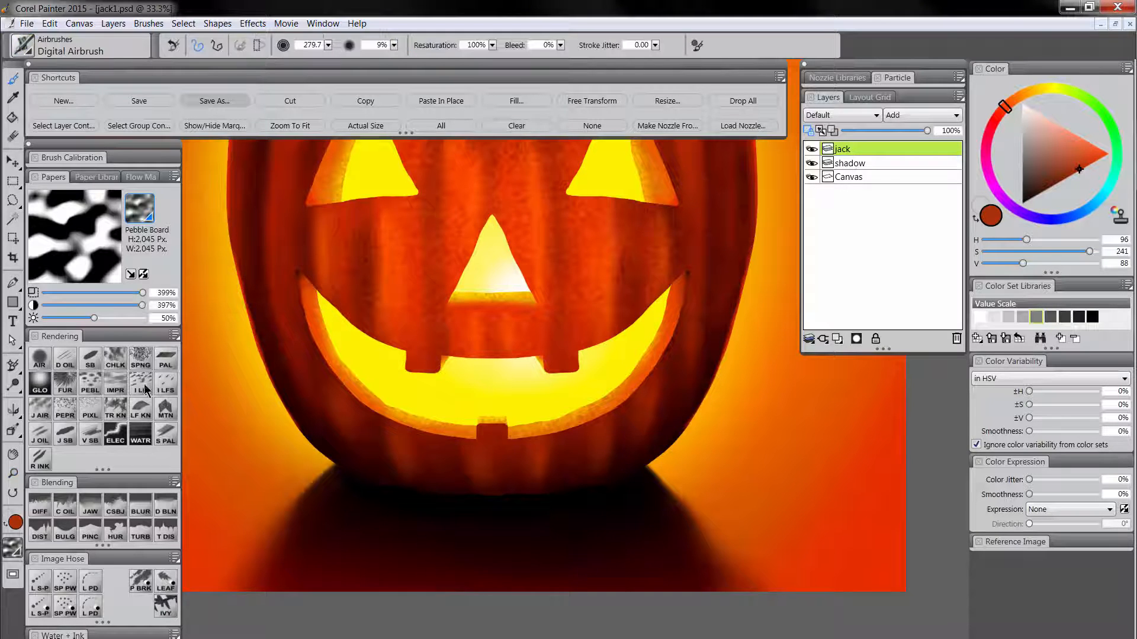
alt+click(594, 481)
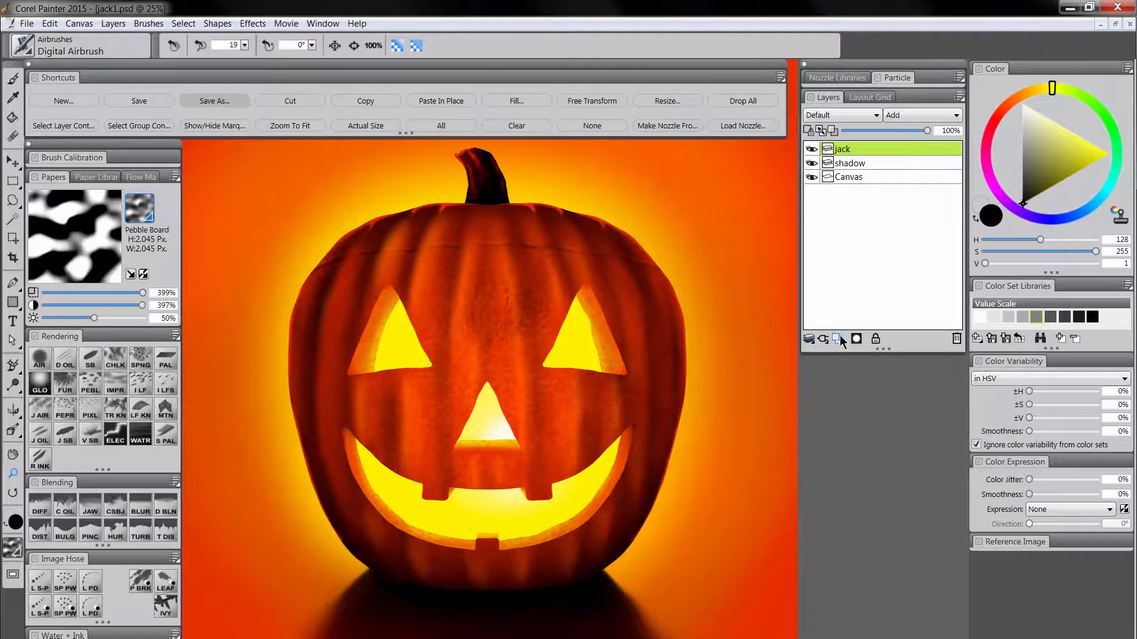
Add a layer named edges above jack and set its composite method to Screen.
click(837, 338)
double_click(855, 151)
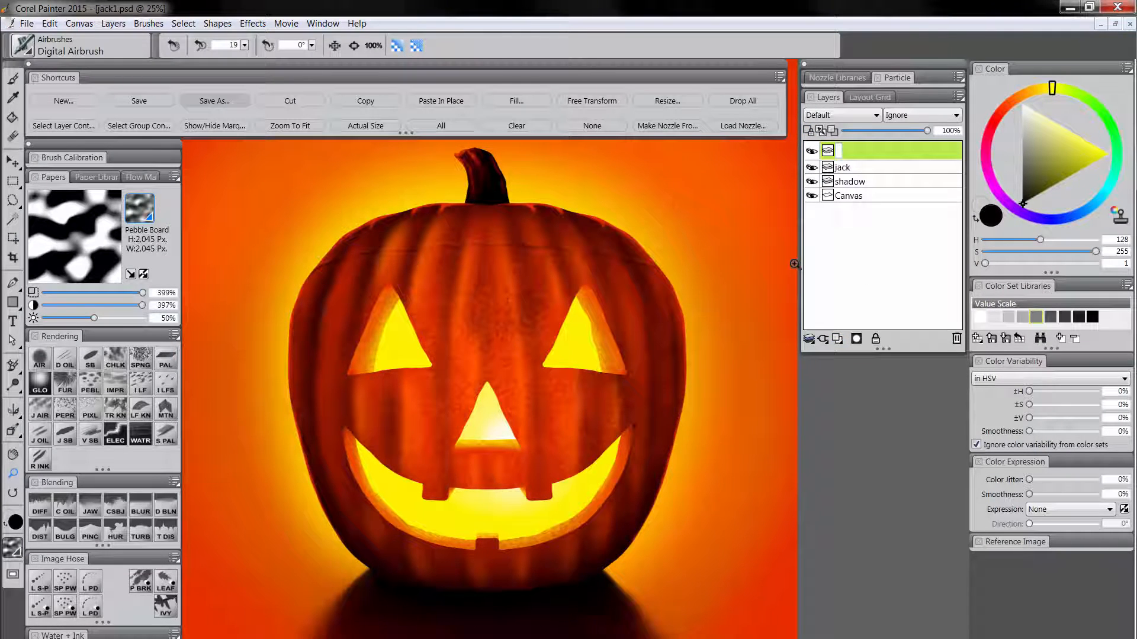
text(edges)
key(Return)
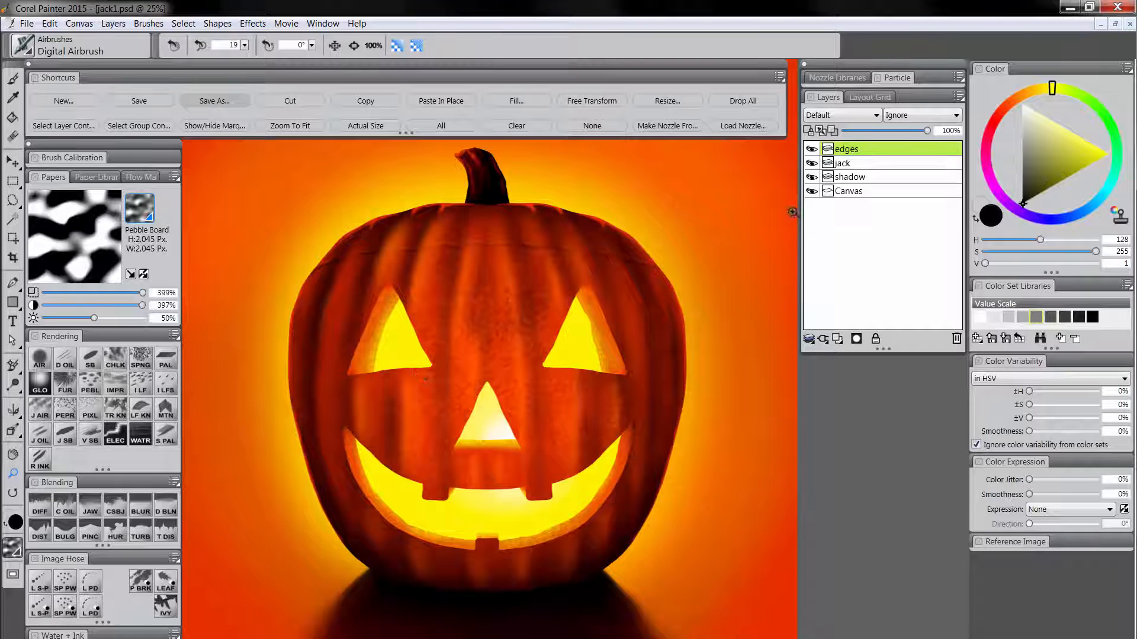
click(844, 119)
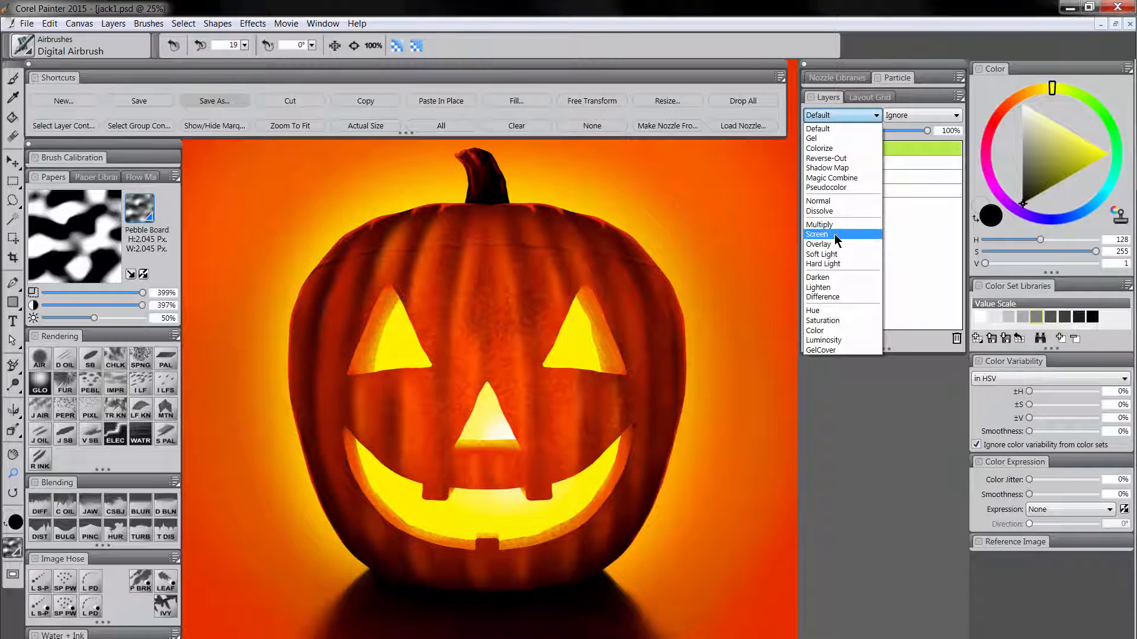
click(834, 234)
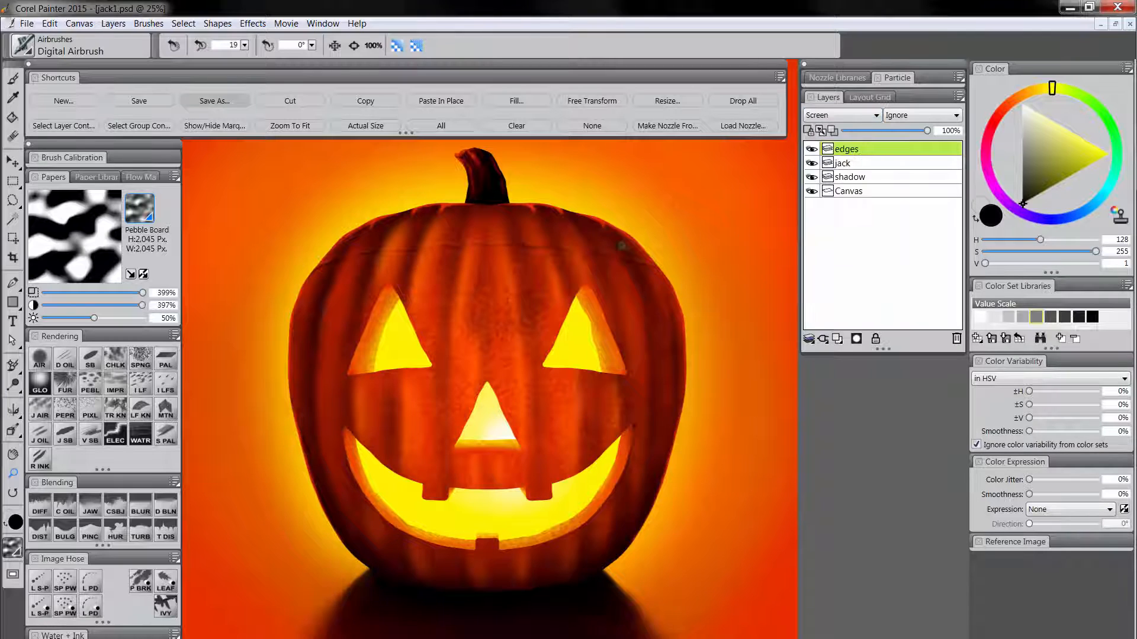
Paint thin dark orange highlights along the carved eye edges and pumpkin outlines with the Glow brush at size 27.3.
click(40, 389)
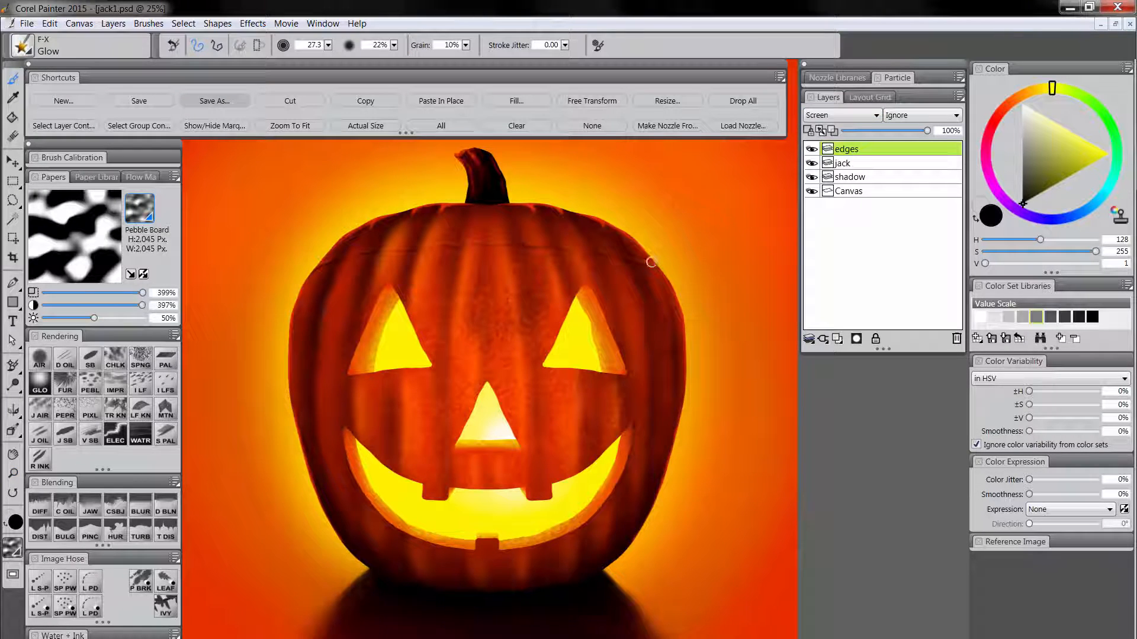
alt+click(481, 352)
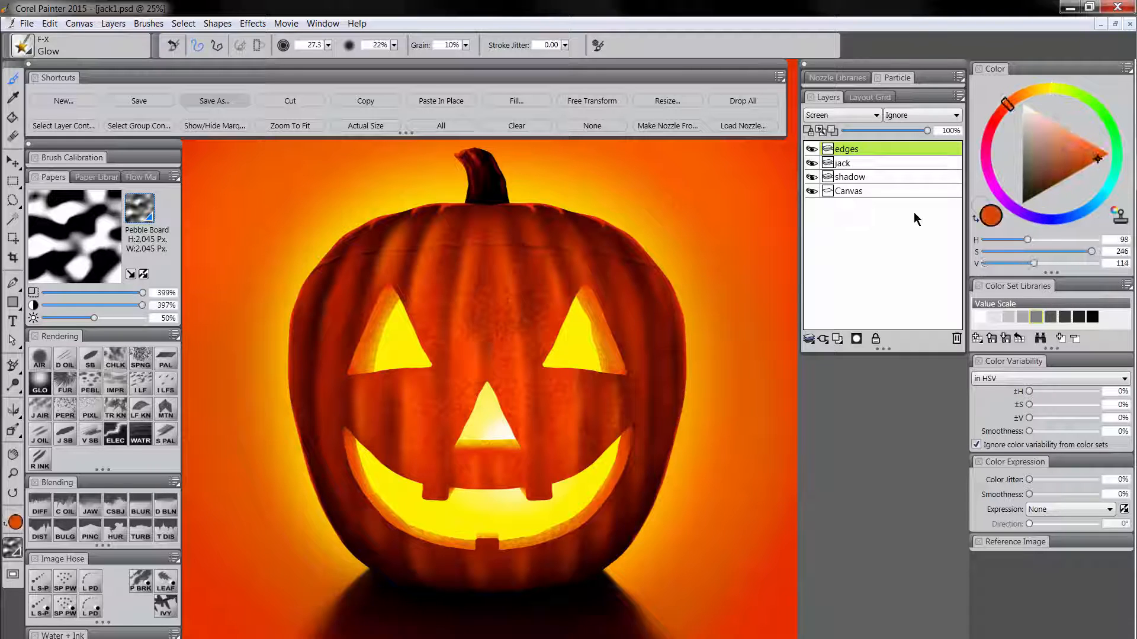
click(1049, 190)
drag(1049, 190, 1045, 192)
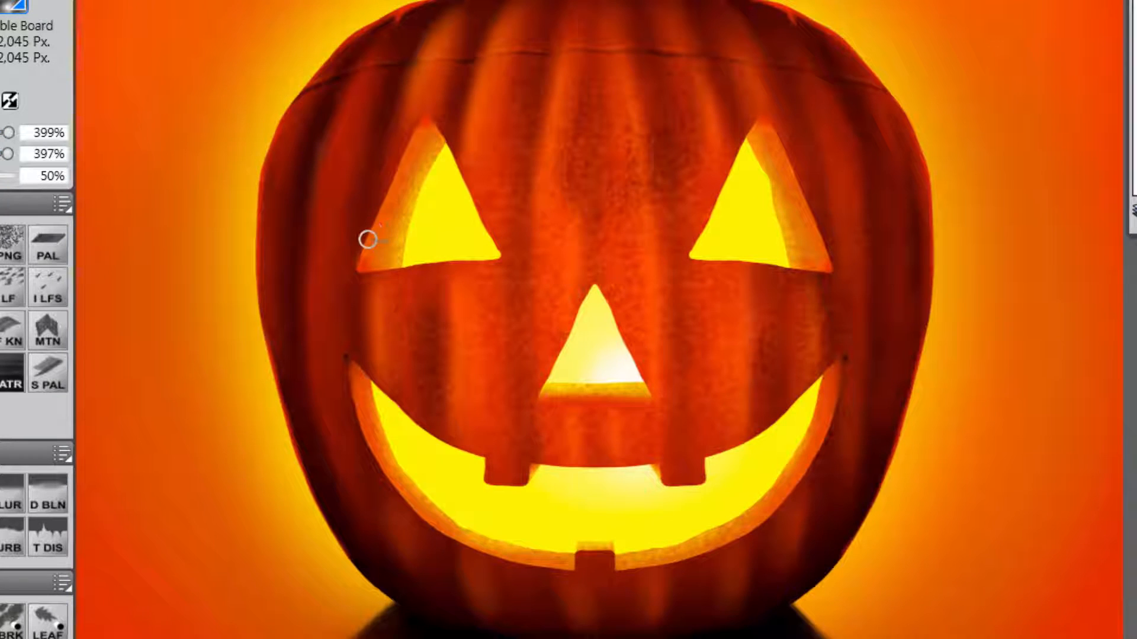
drag(367, 240, 414, 138)
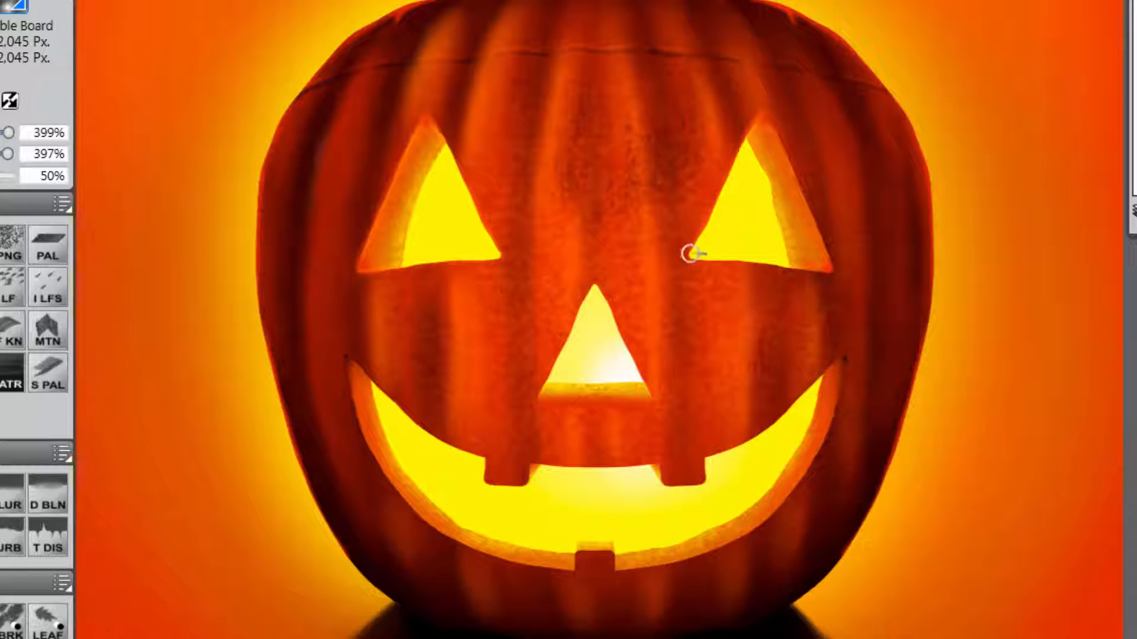
drag(766, 117, 833, 269)
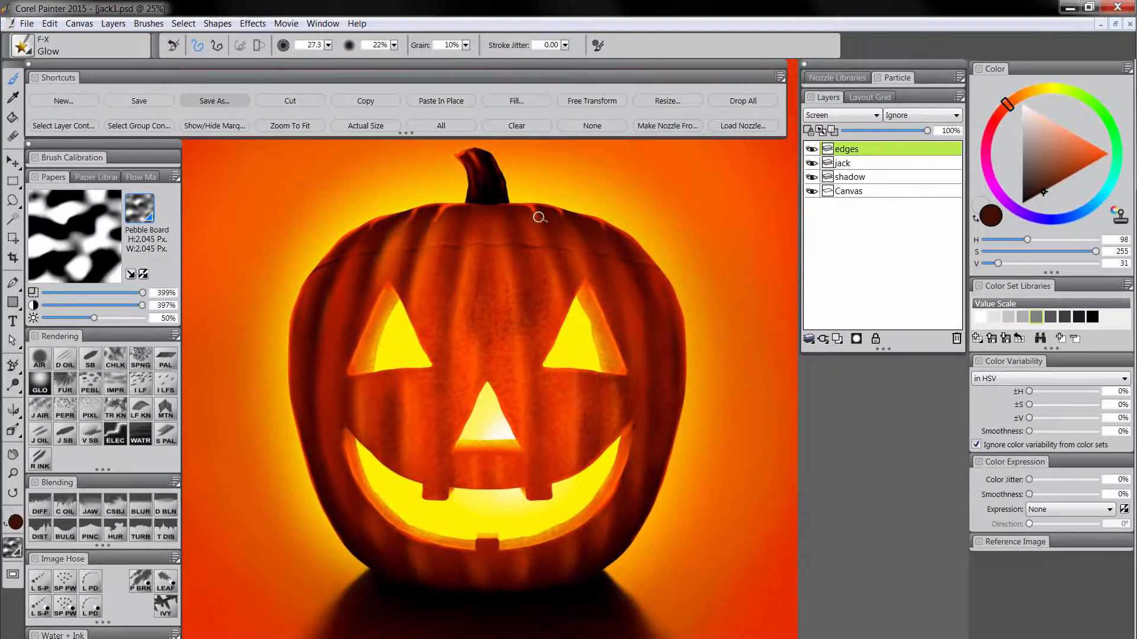
Dab brighter orange (H 98, S 255, V 78) glow specks over the skin around the nose and cheeks.
click(1051, 189)
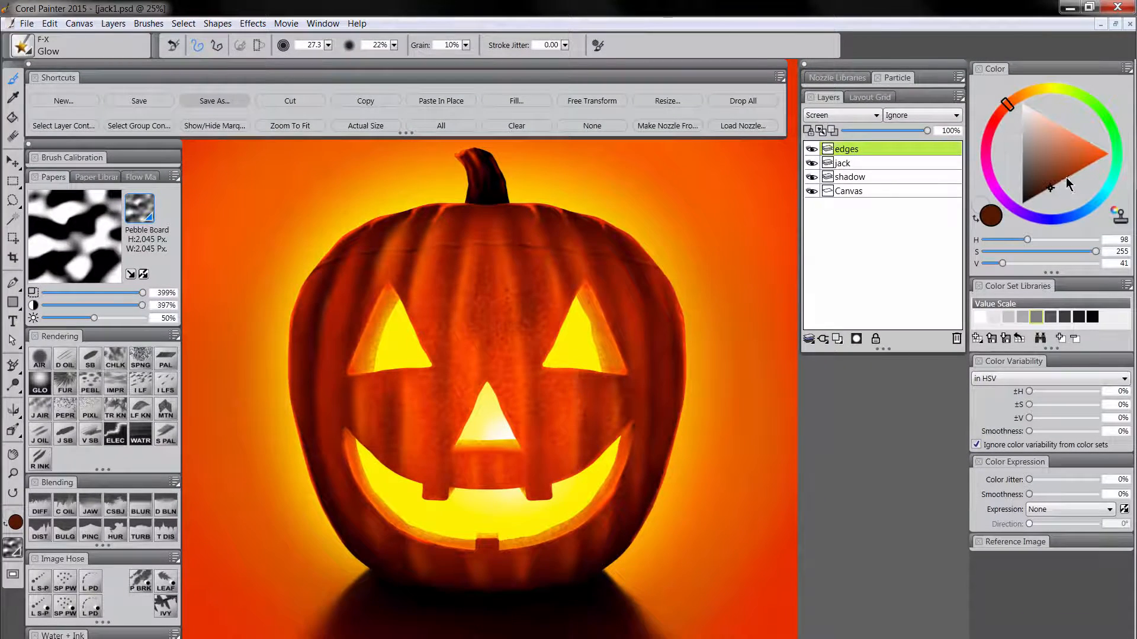
click(1074, 177)
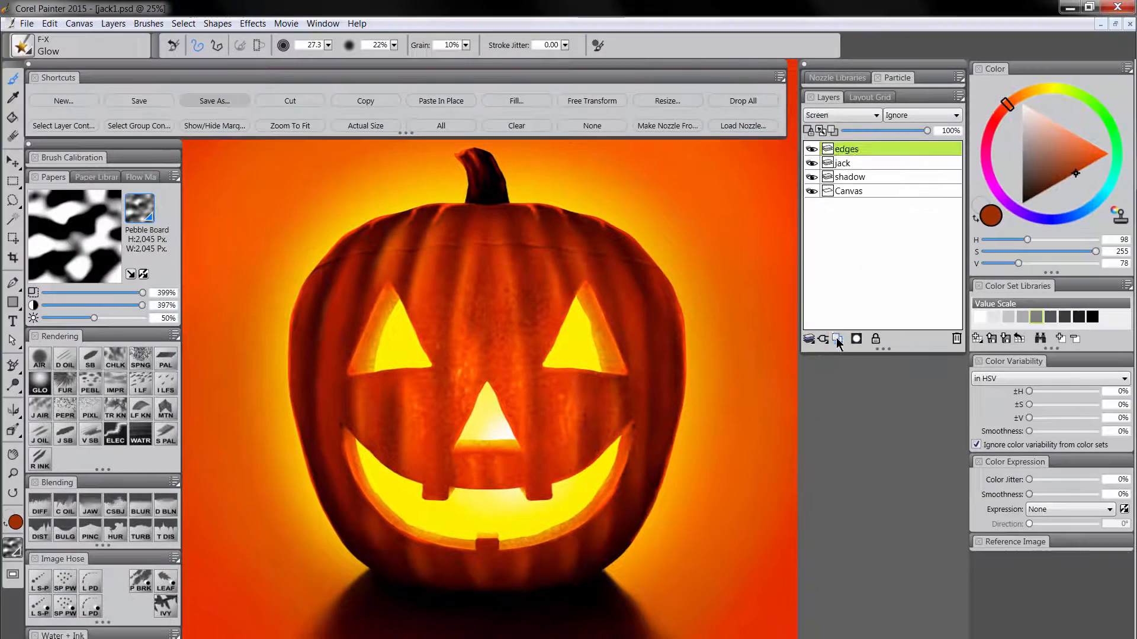
Add a layer named spots above edges and set its composite method to Multiply.
click(837, 340)
click(841, 116)
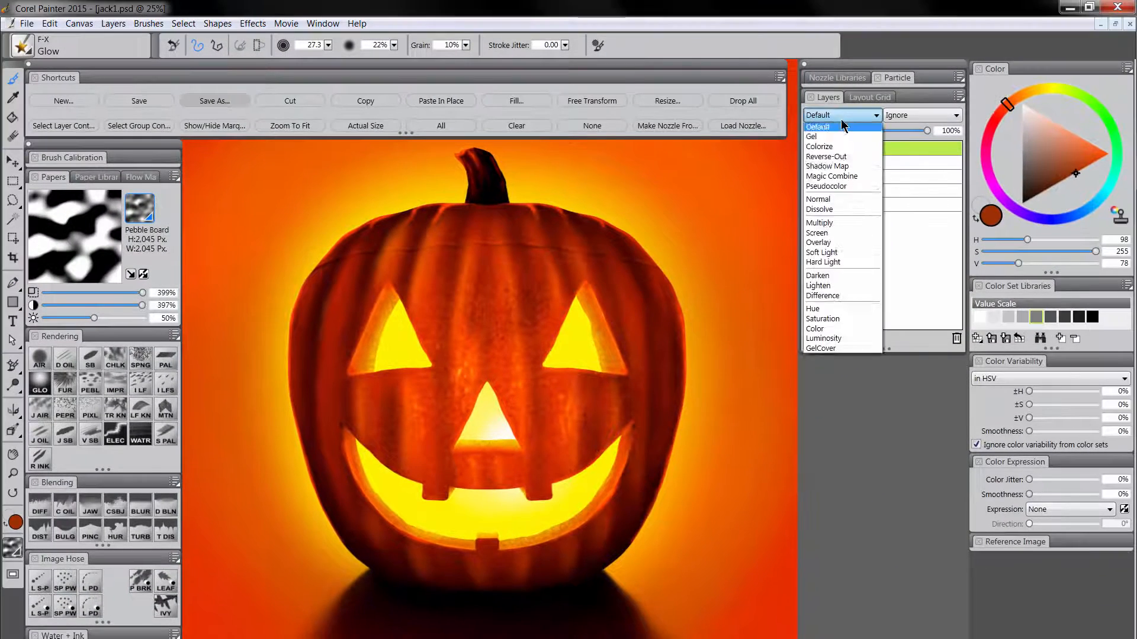
click(839, 224)
double_click(850, 149)
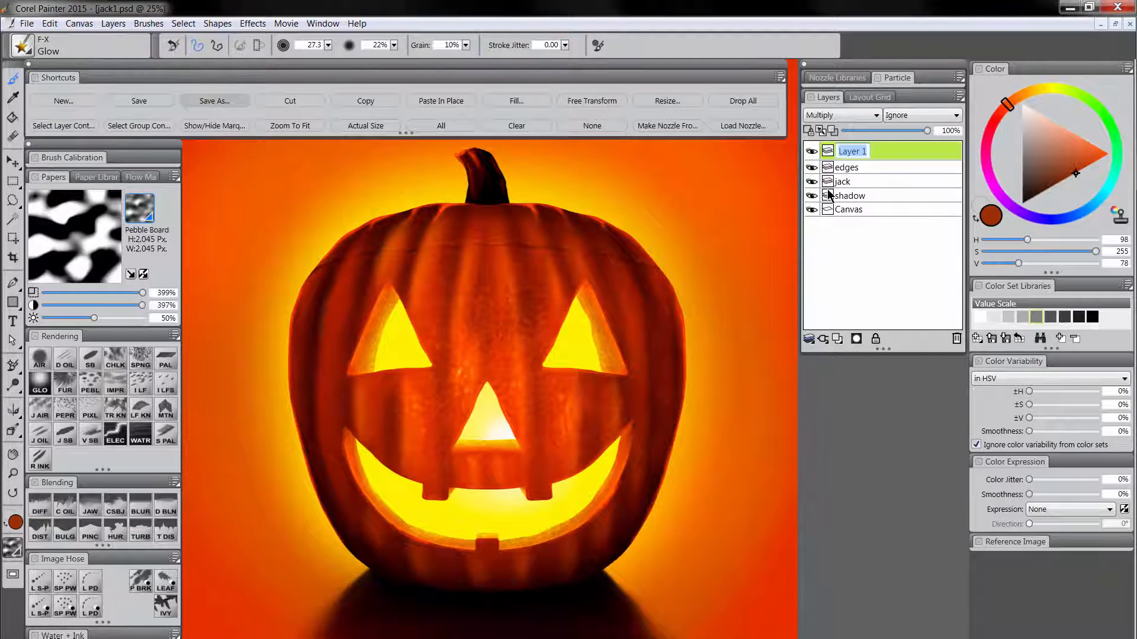
text(spots)
key(Return)
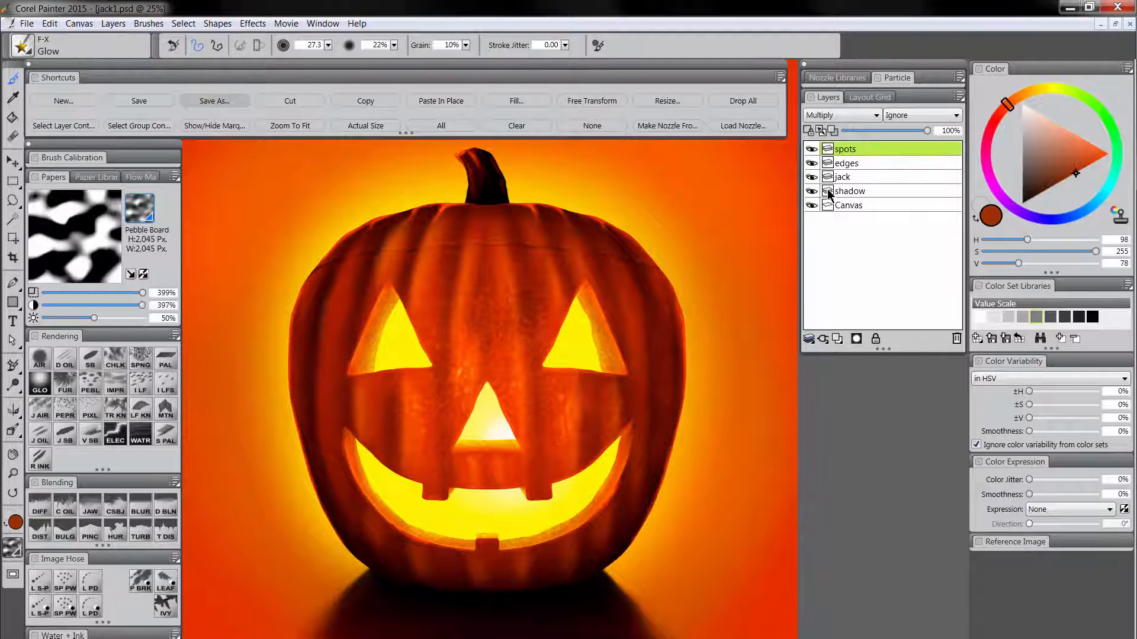
Paint small dark brown (H 98, S 255, V 19) blemishes on the skin above and below the right eye with the Digital Airbrush.
click(40, 359)
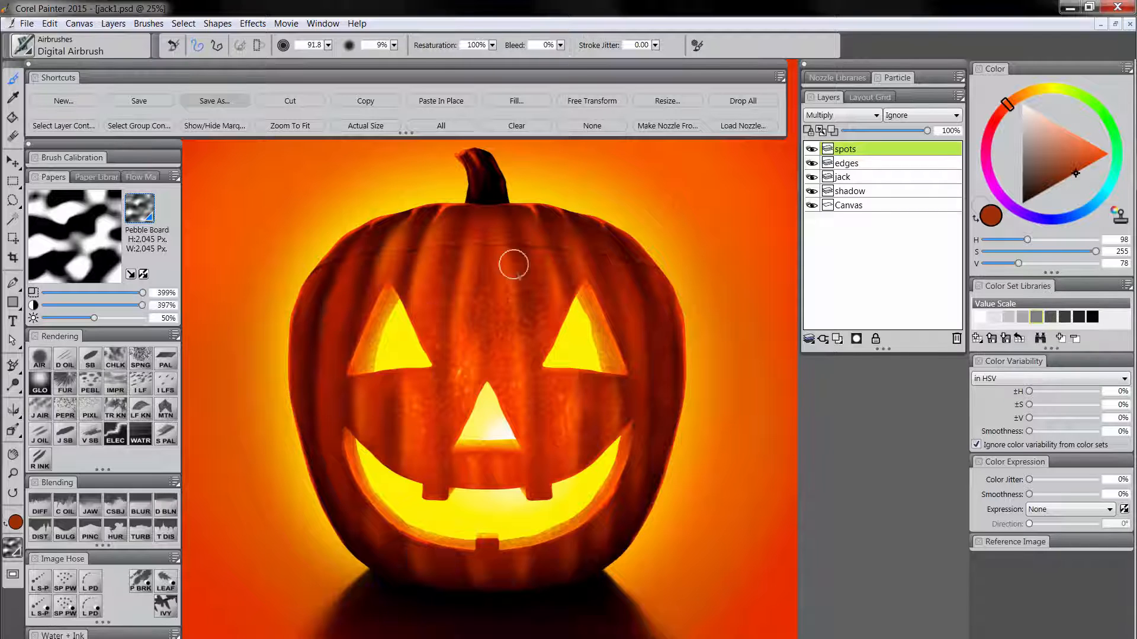
drag(1038, 194, 1036, 200)
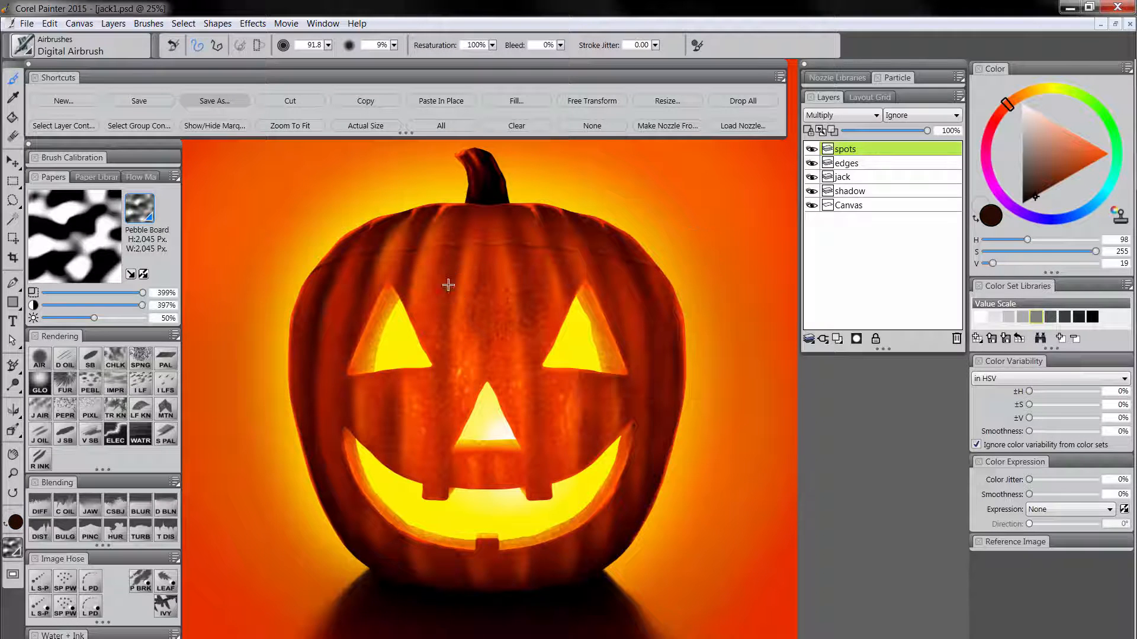
drag(449, 285, 454, 285)
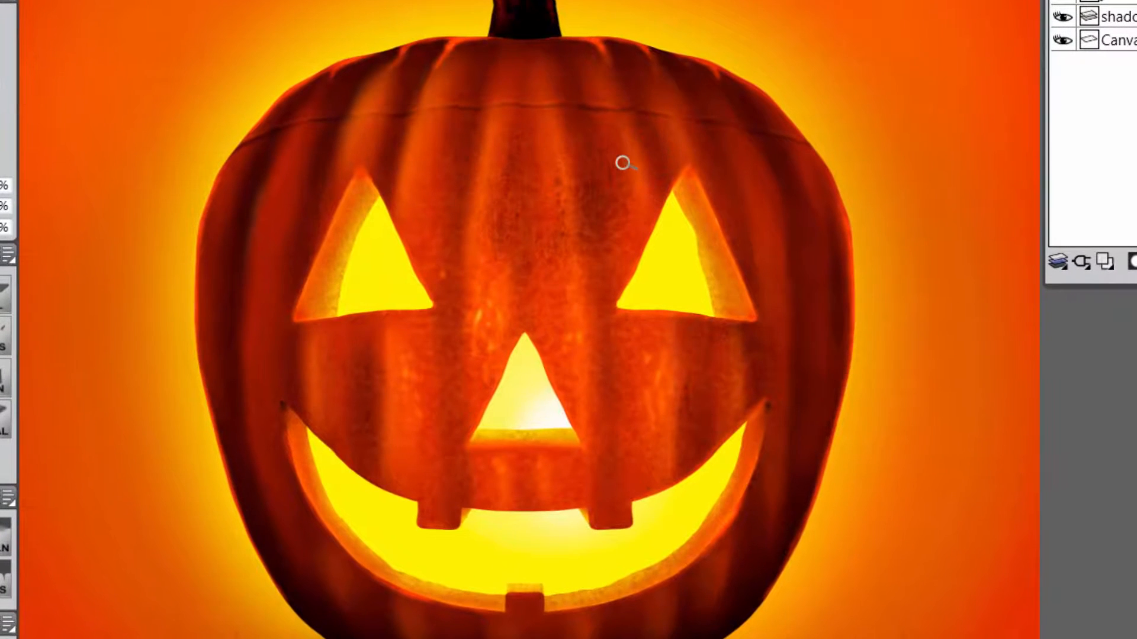
drag(546, 280, 546, 293)
drag(547, 306, 544, 317)
drag(611, 204, 613, 242)
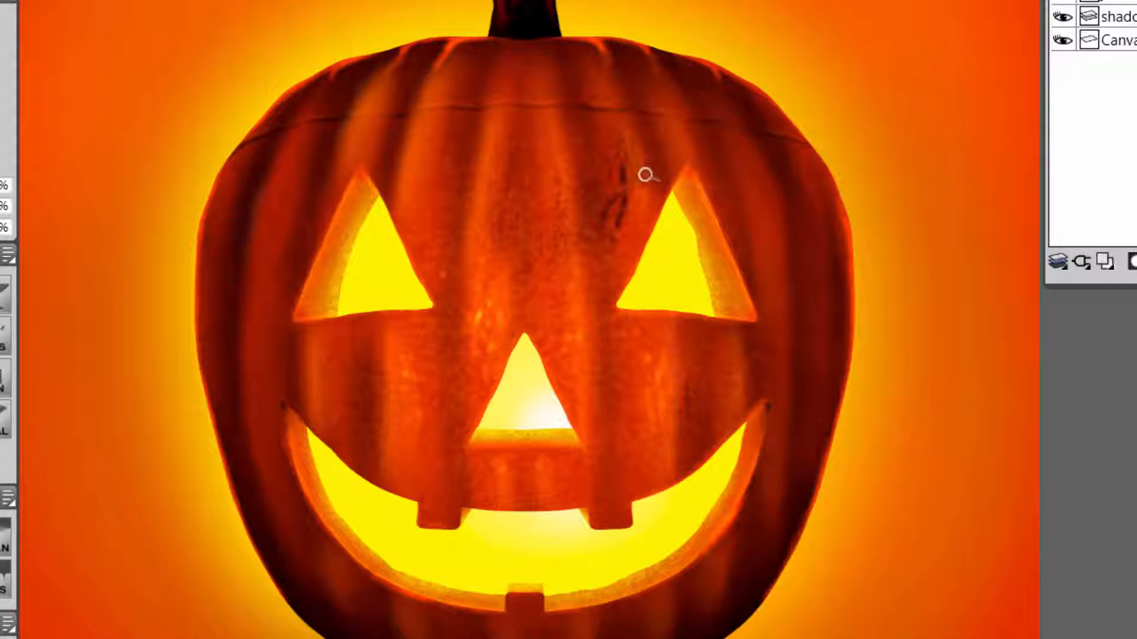
drag(624, 147, 625, 163)
drag(628, 323, 628, 332)
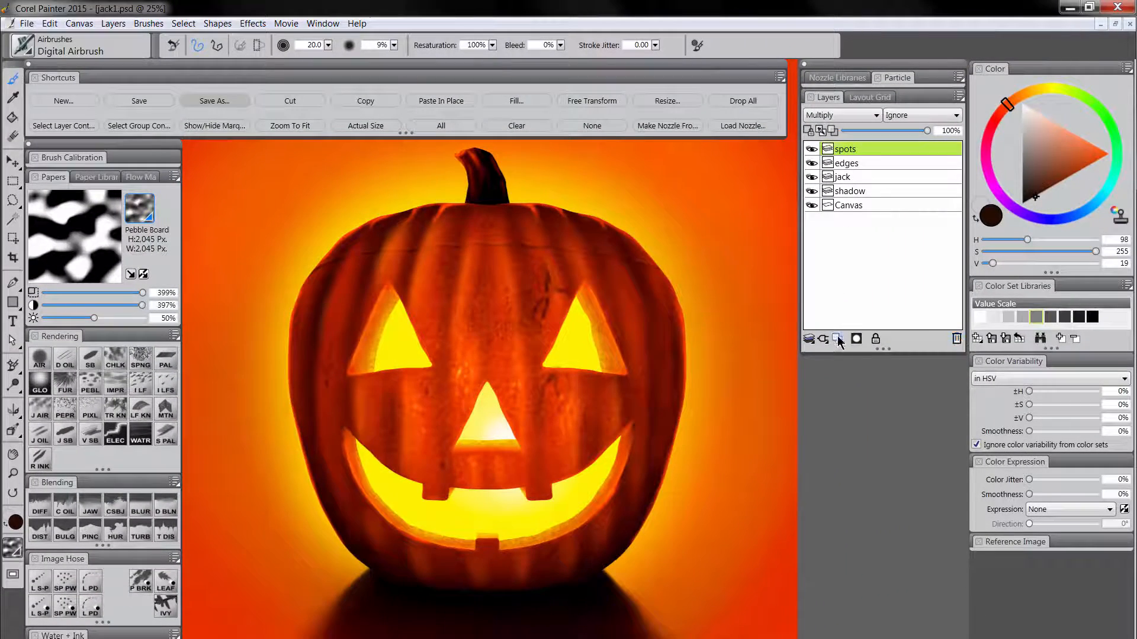
Add a layer named shadows above spots and set its composite method to Multiply.
click(838, 340)
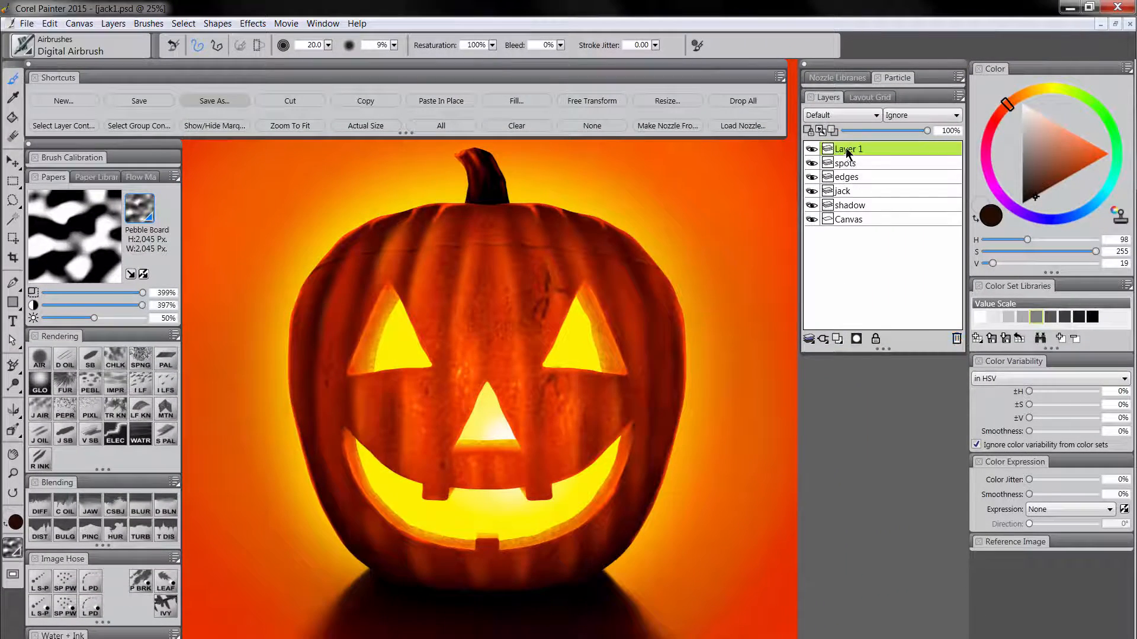
double_click(849, 150)
text(shadows)
key(Return)
click(852, 116)
click(839, 230)
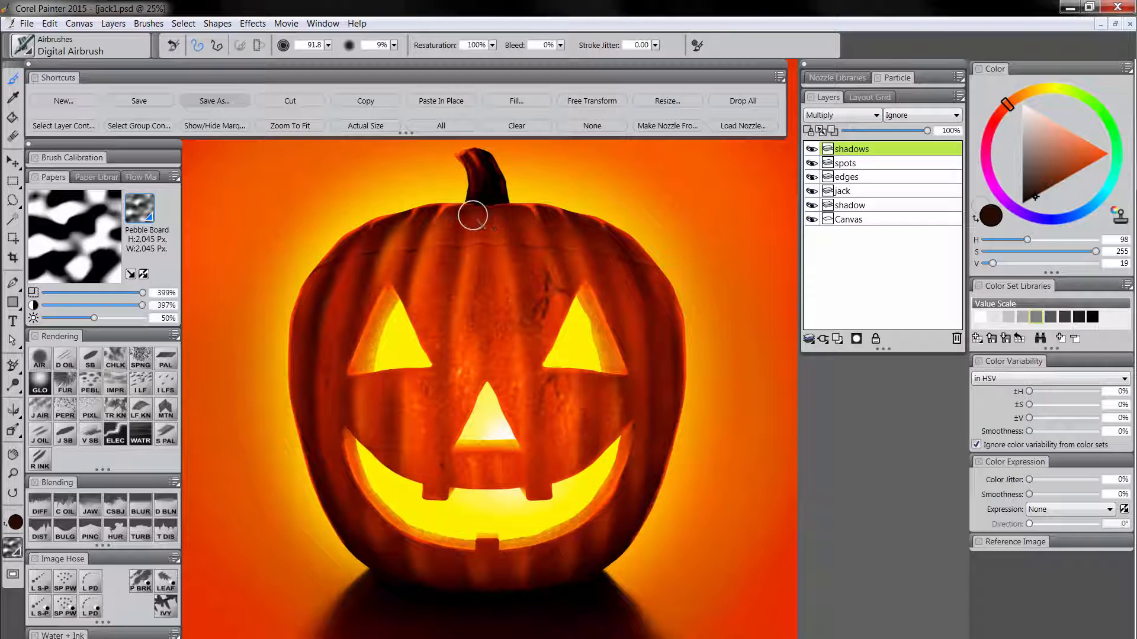
Paint dark brown shading along the upper ridges and lid with the Digital Airbrush, varying the brush size between 116.1 and 5.7.
drag(472, 216, 469, 215)
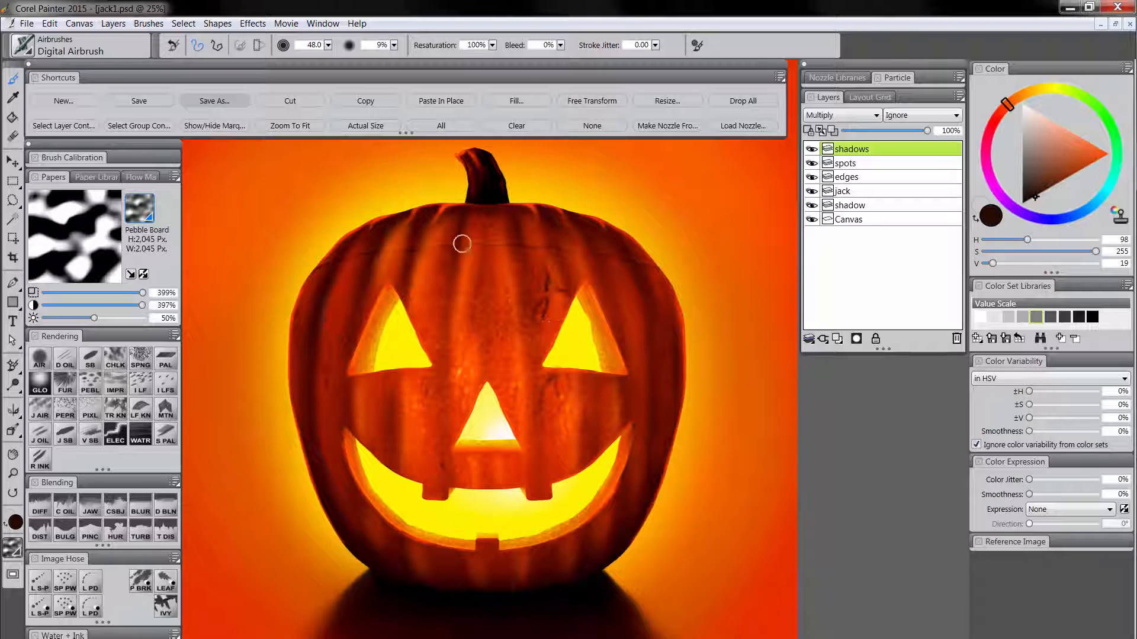
key(bracketright)
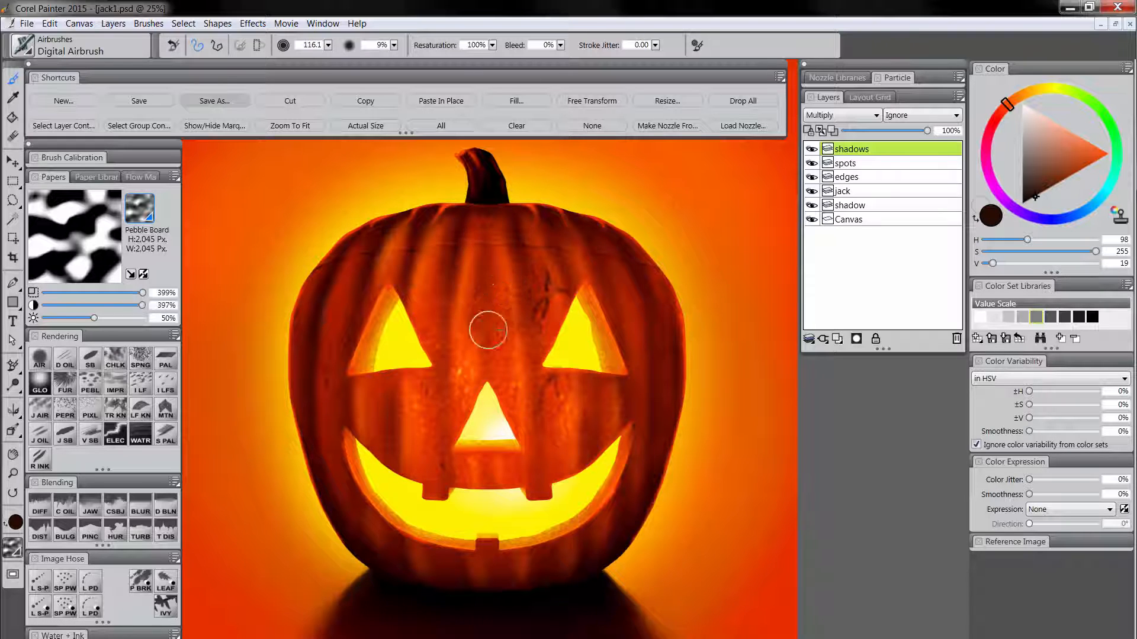
key(bracketleft)
key(bracketleft)
key(bracketleft)
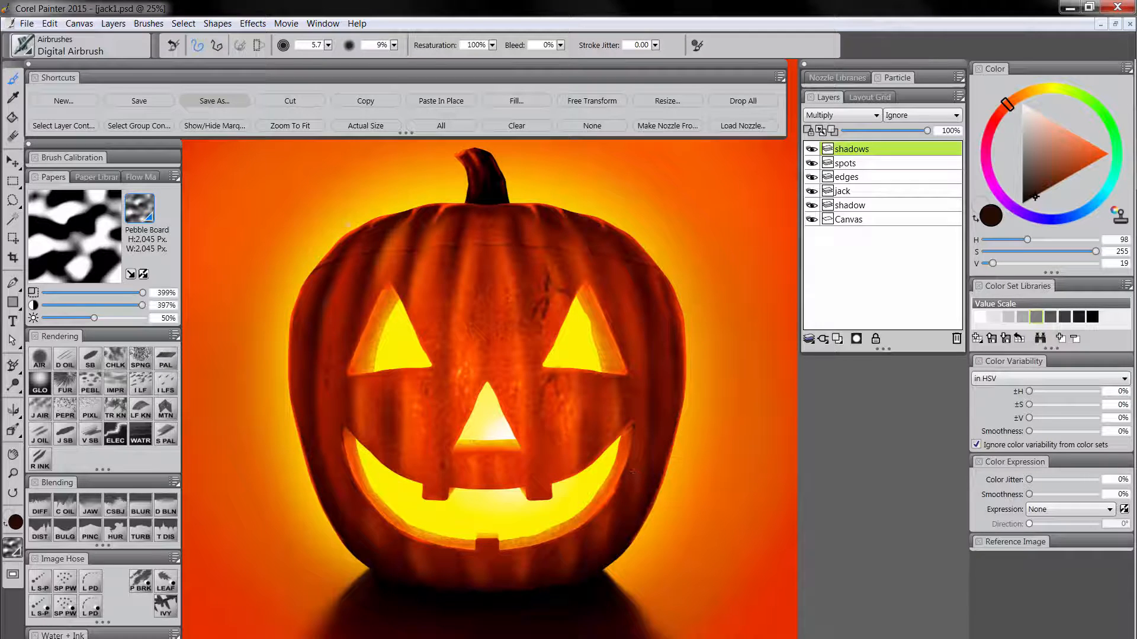
Save the painting as jack2.psd and drop all layers onto the canvas.
click(218, 102)
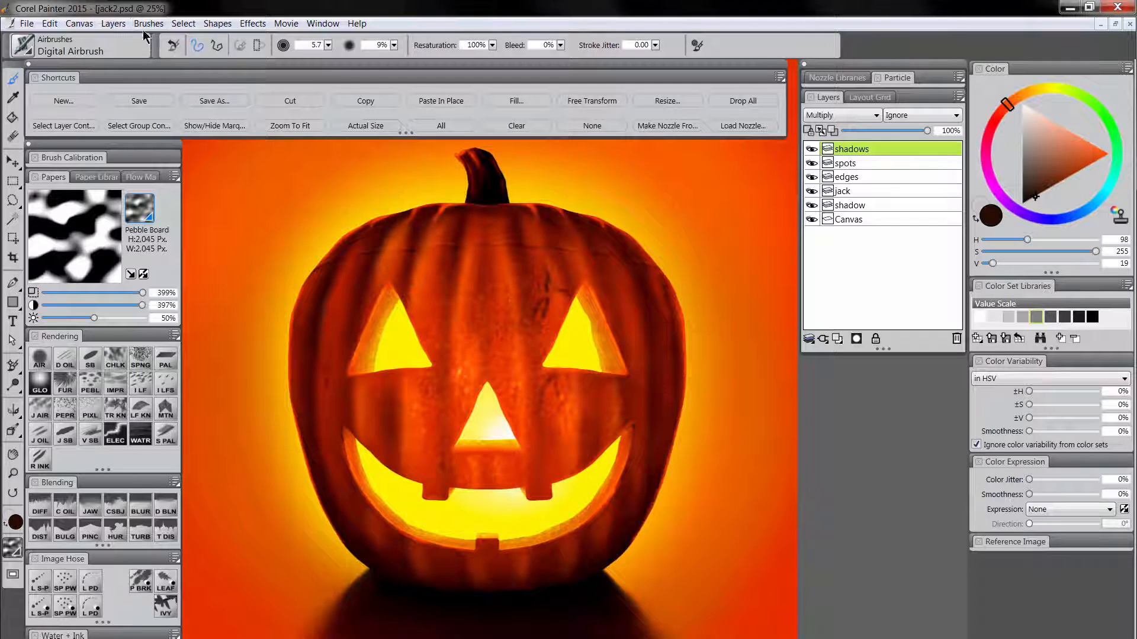
click(116, 24)
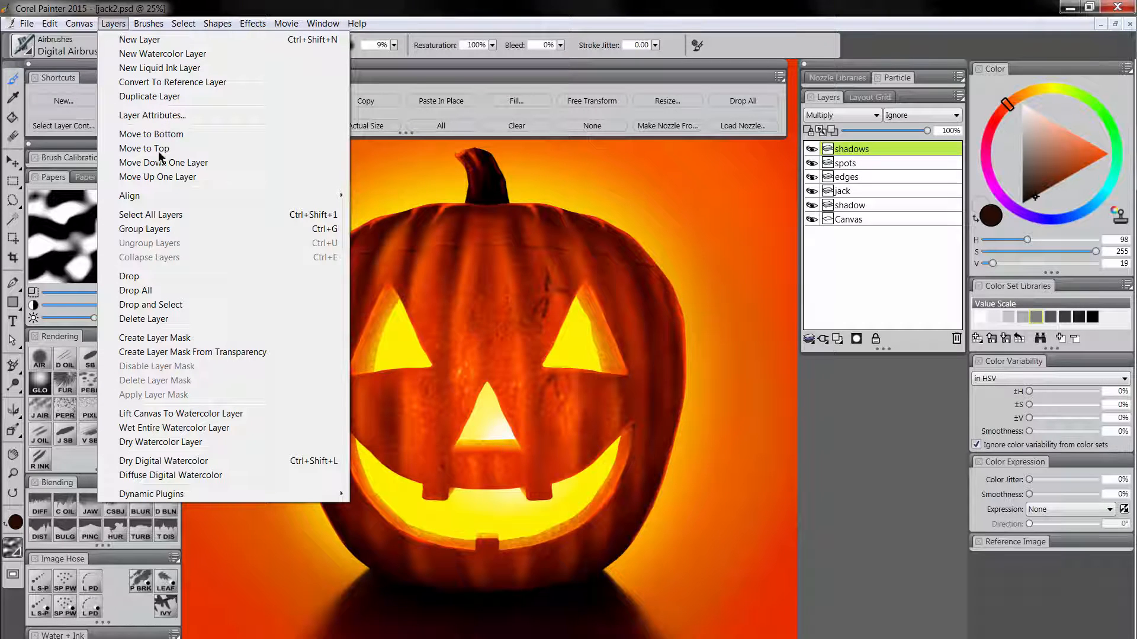
click(153, 287)
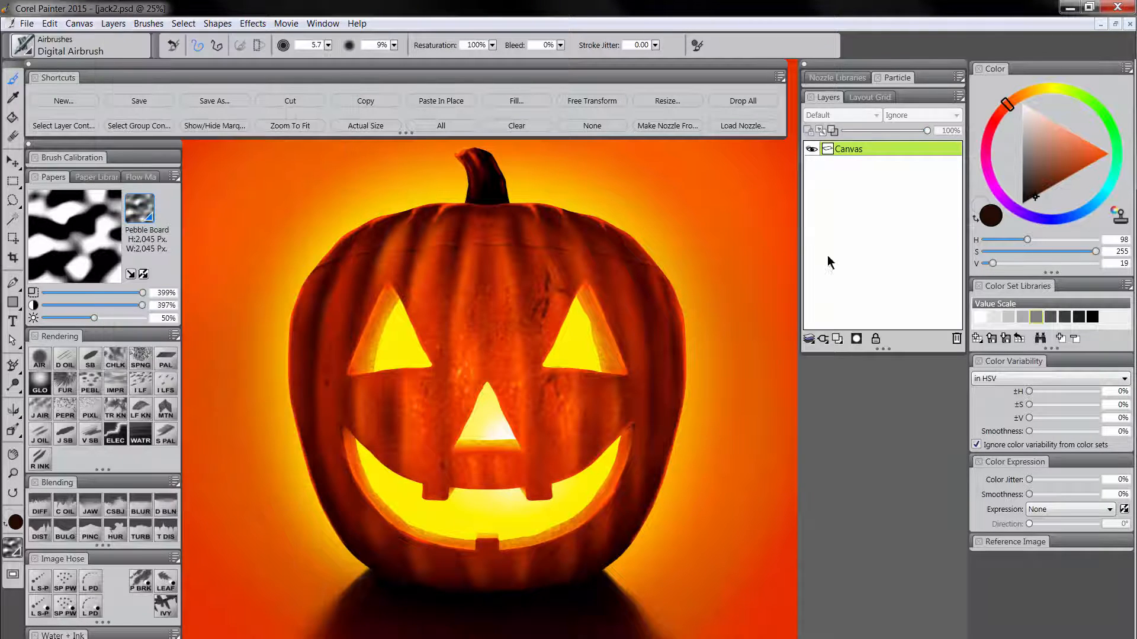
Soften the carved inner edges of both eyes with the Diffuse Blur blender.
click(140, 504)
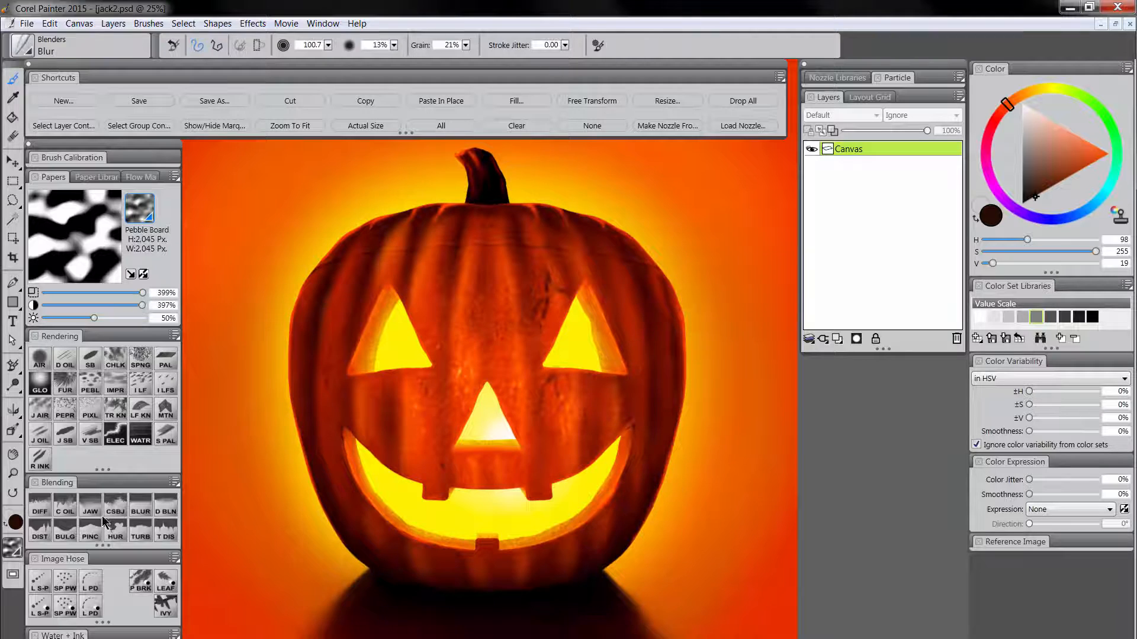
click(41, 509)
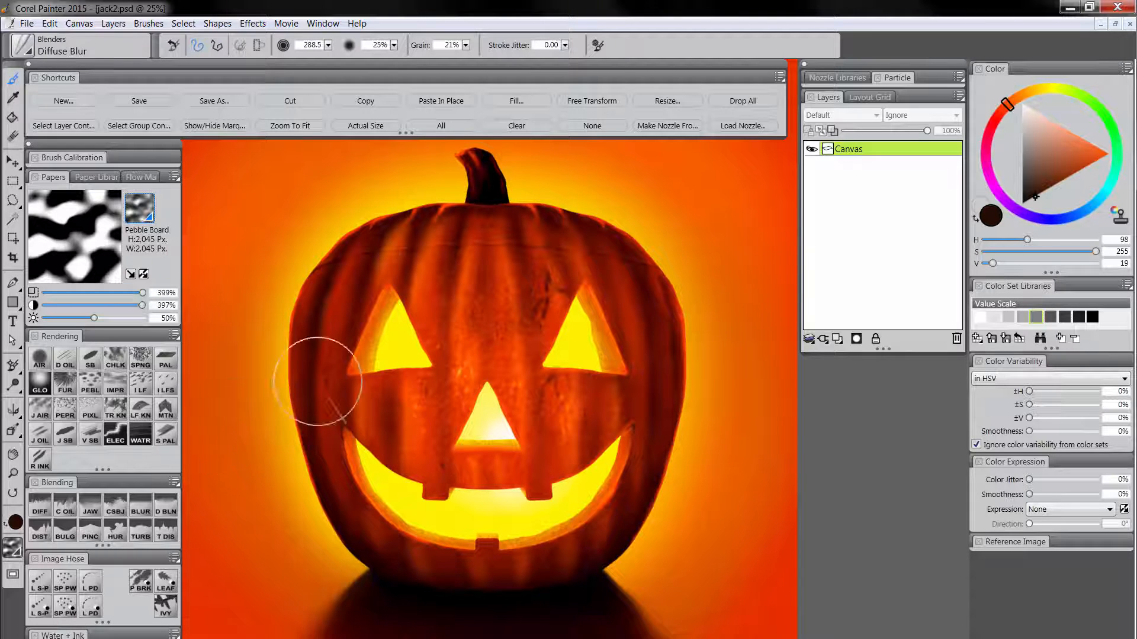
drag(385, 342, 384, 345)
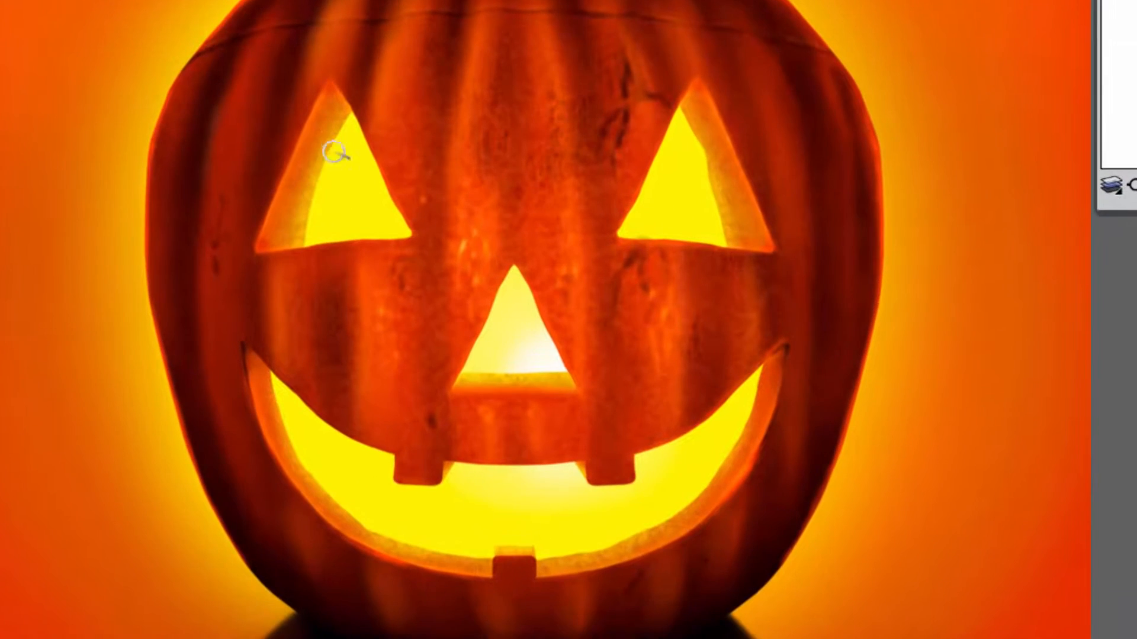
mouse_move(334, 152)
mouse_down()
mouse_move(342, 117)
mouse_move(303, 235)
mouse_up()
key(z)
click(348, 214)
click(360, 232)
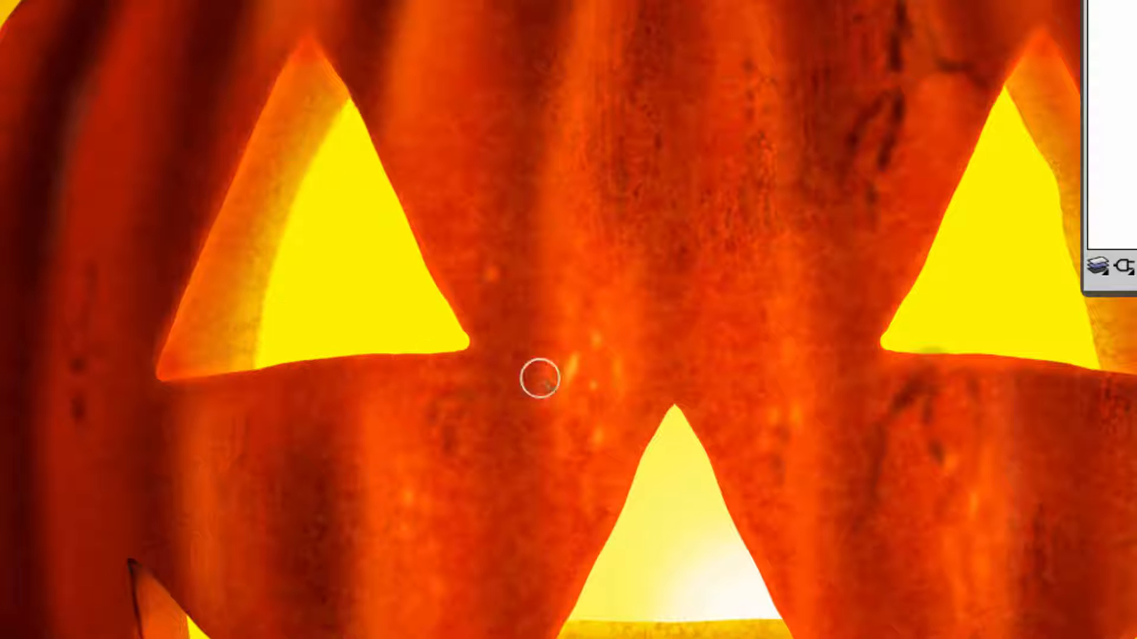
key(space)
mouse_move(745, 410)
mouse_down()
mouse_move(653, 408)
mouse_move(374, 323)
mouse_up()
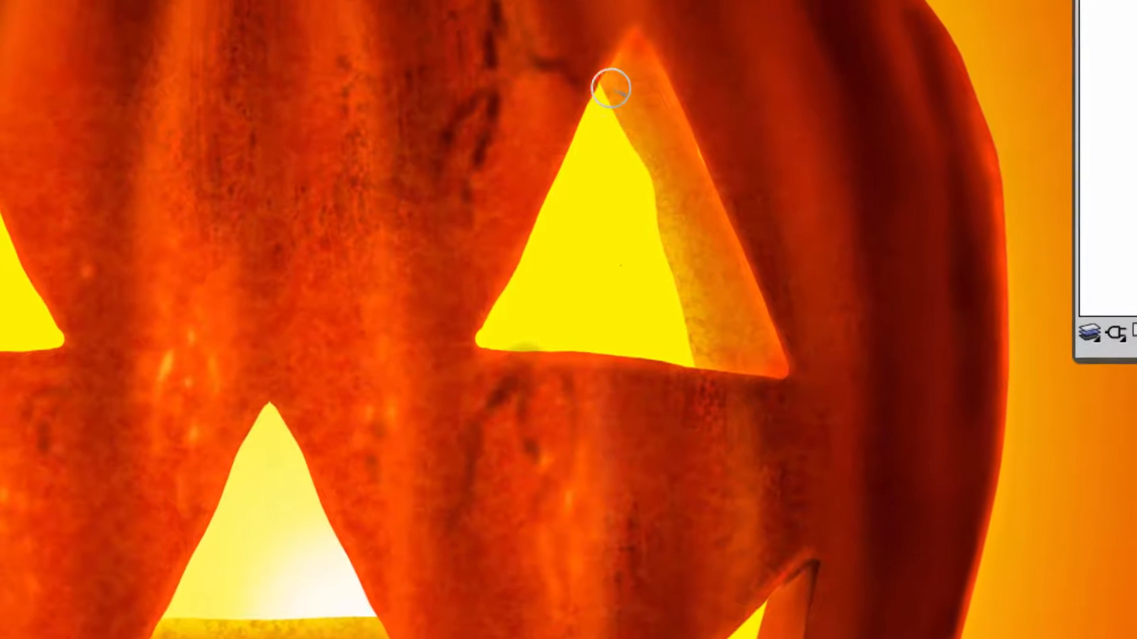
mouse_move(621, 123)
mouse_down()
mouse_move(647, 169)
mouse_move(667, 287)
mouse_move(699, 351)
mouse_move(691, 357)
mouse_move(700, 354)
mouse_move(681, 267)
mouse_move(651, 239)
mouse_move(610, 97)
mouse_up()
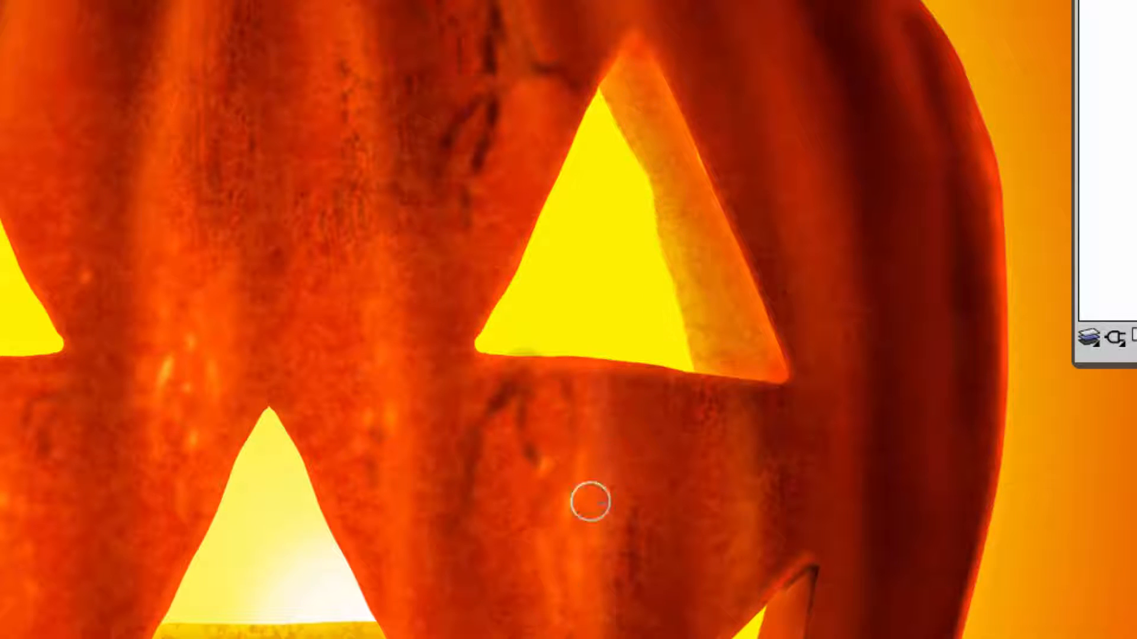
Soften the carved inner rim of the mouth with the Diffuse Blur blender at size 22.4.
drag(607, 567, 757, 270)
drag(913, 345, 876, 432)
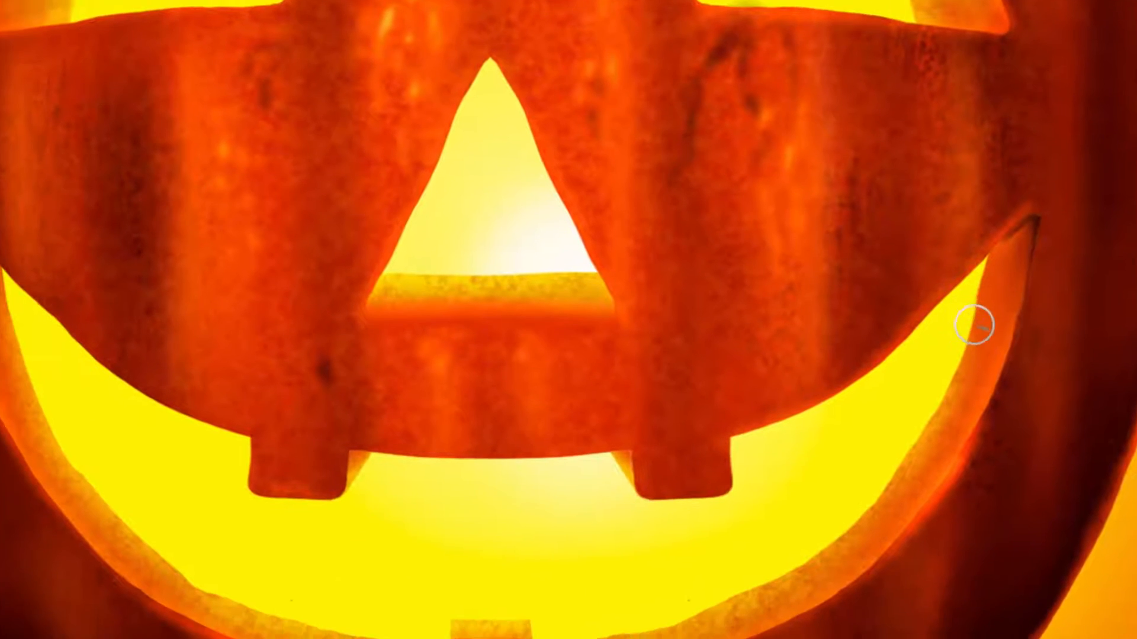
mouse_move(1016, 327)
mouse_down()
mouse_move(972, 398)
mouse_move(807, 517)
mouse_move(752, 540)
mouse_up()
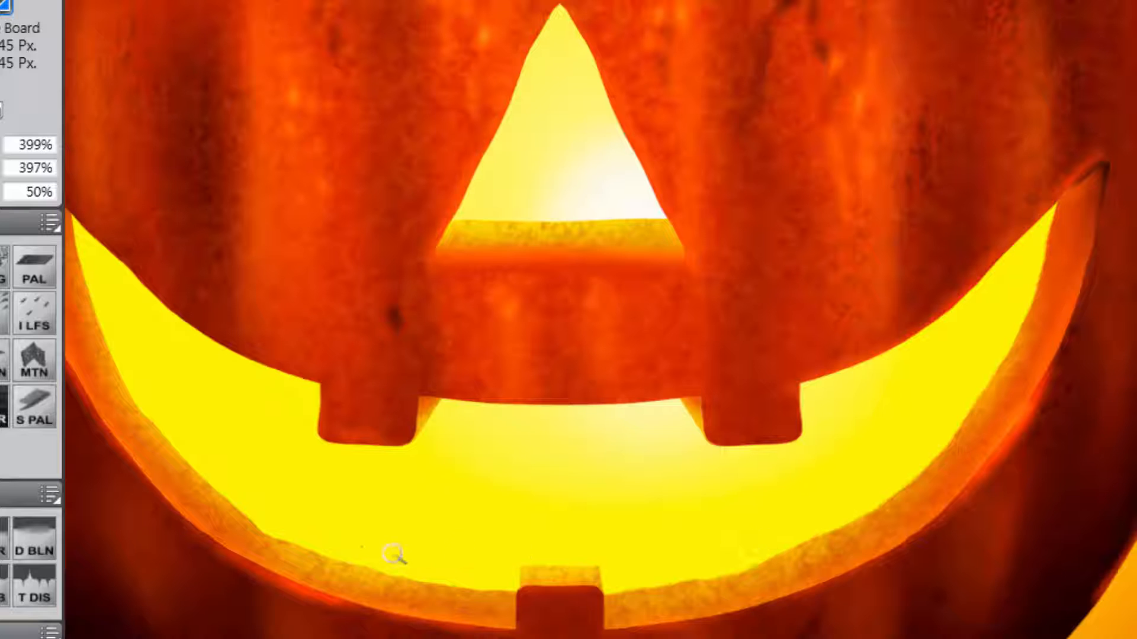
drag(687, 518, 891, 496)
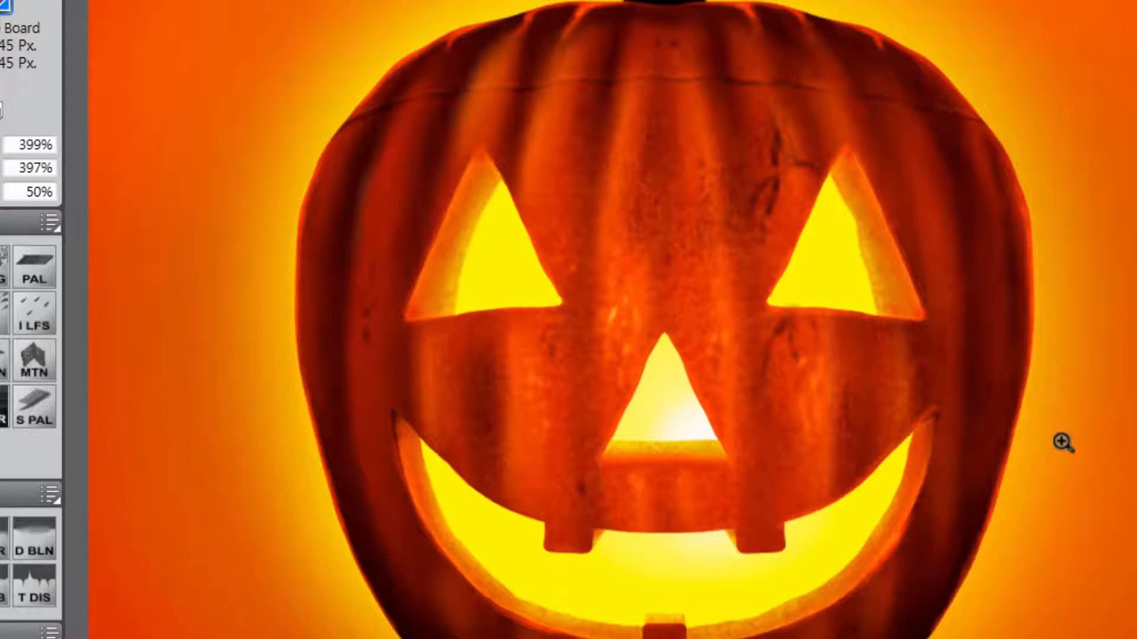
click(527, 629)
click(545, 626)
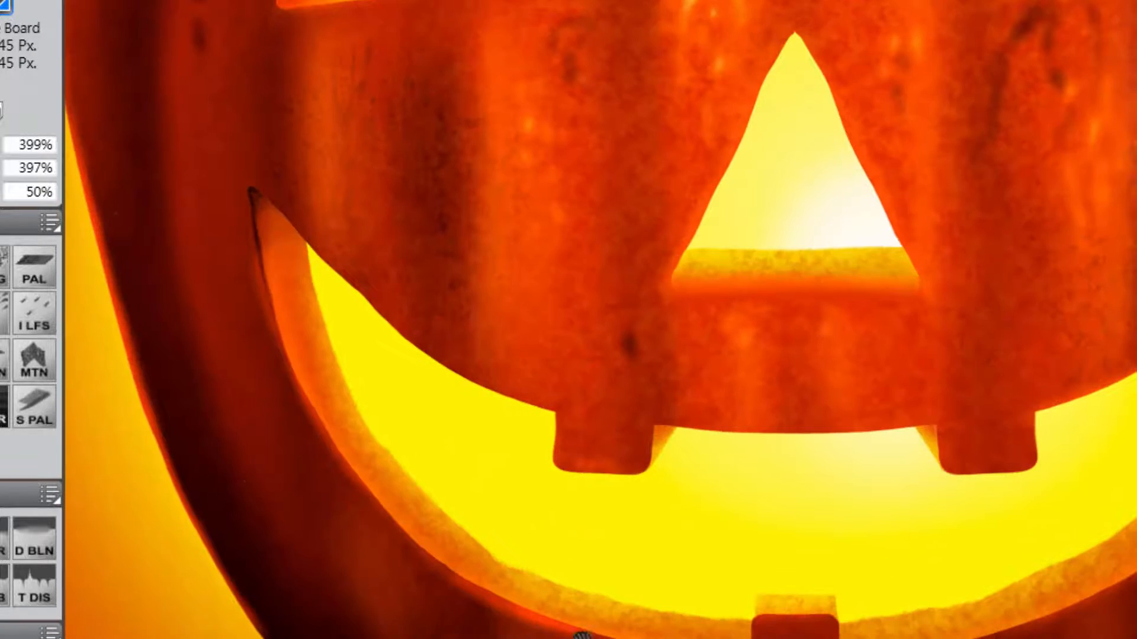
drag(577, 637, 572, 529)
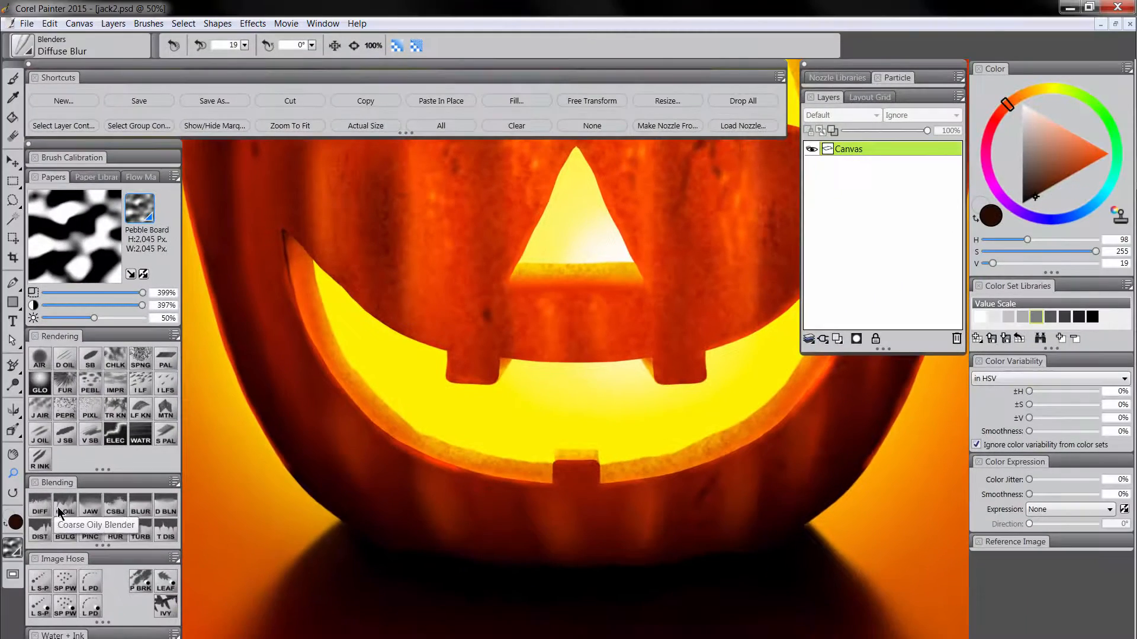
drag(497, 497, 443, 469)
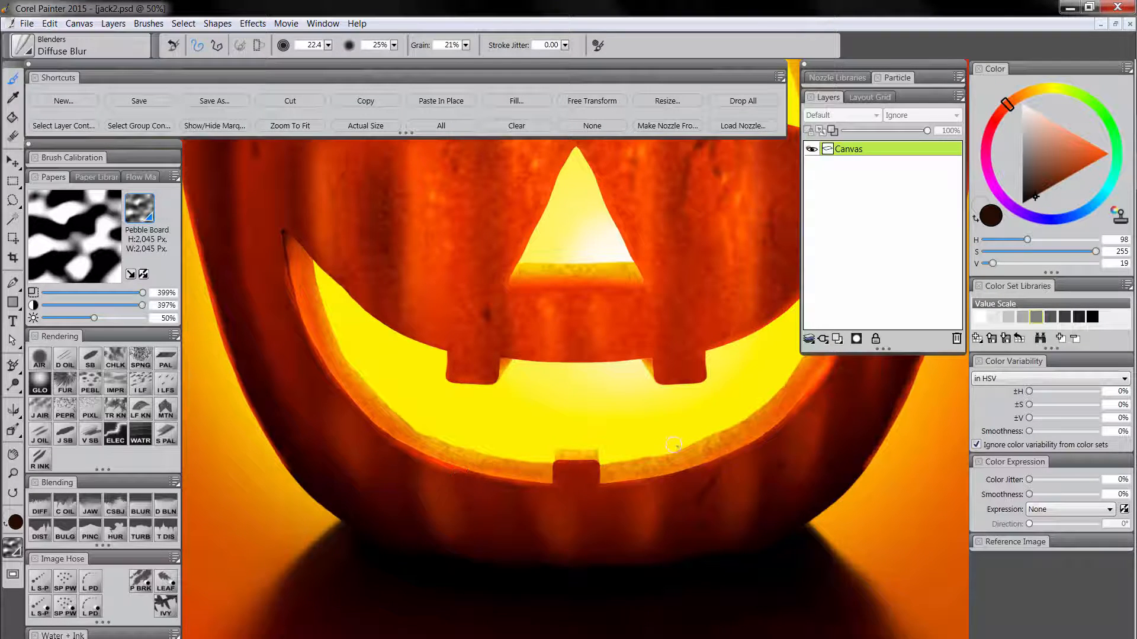
Sample the glowing yellow inside the right eye and touch up its lower edge with the Digital Airbrush at size 5.7.
drag(472, 395, 436, 594)
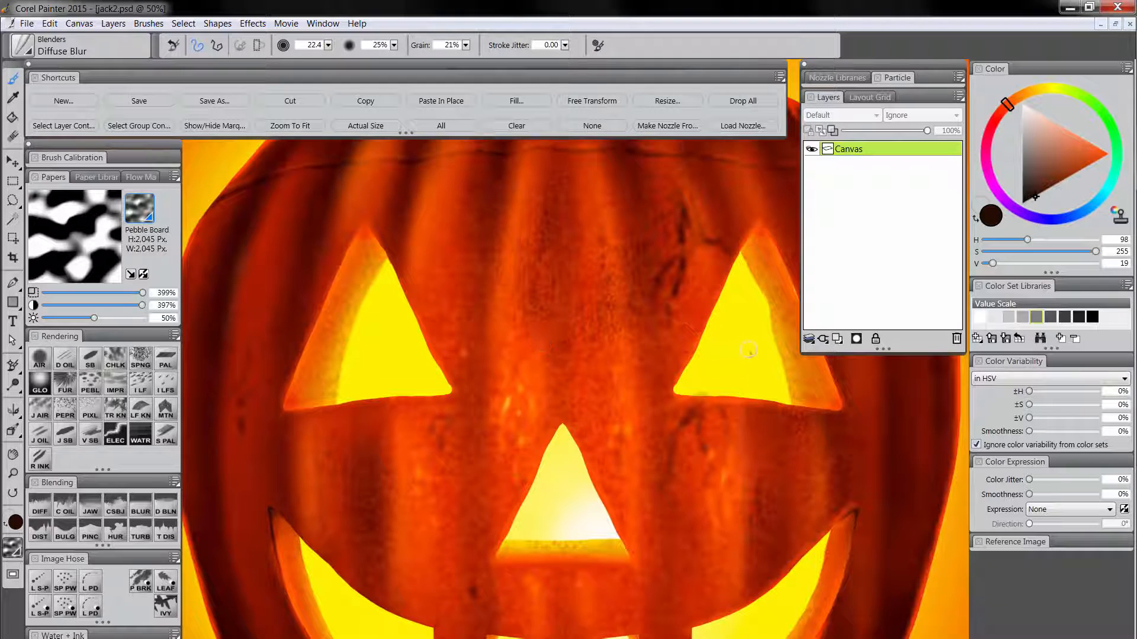
drag(692, 472, 665, 501)
key(ctrl+space)
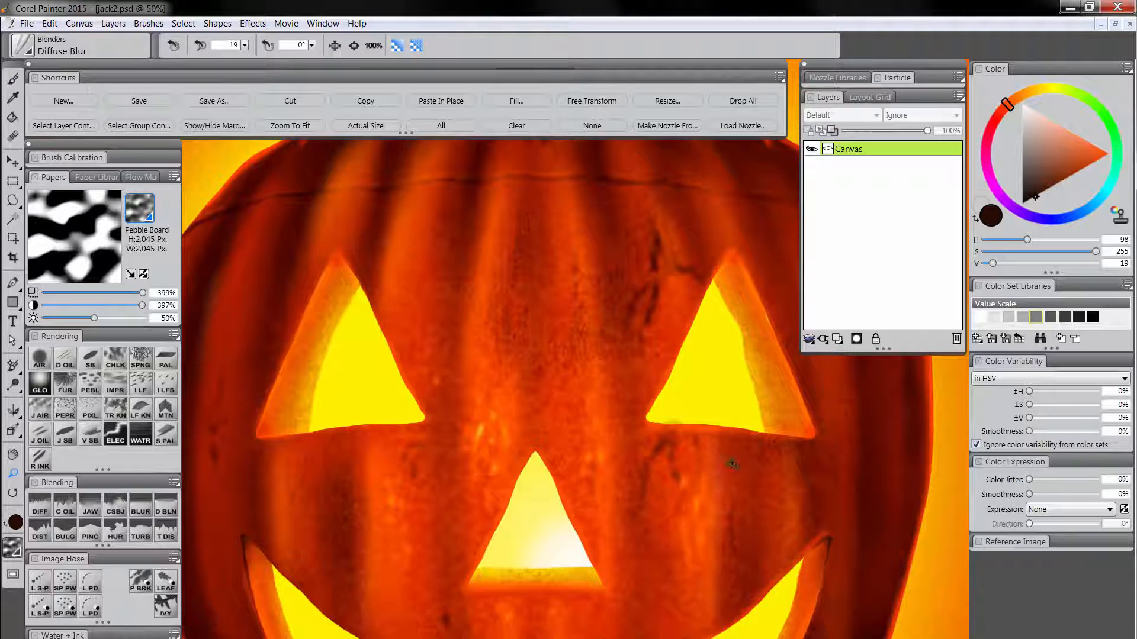
drag(709, 489, 516, 443)
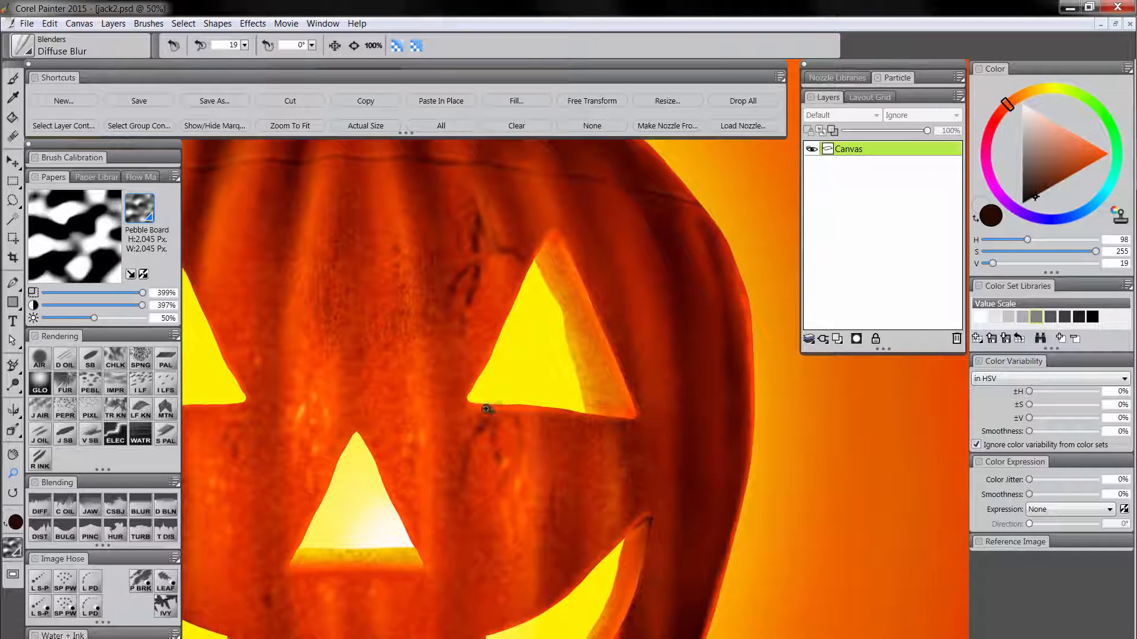
click(40, 359)
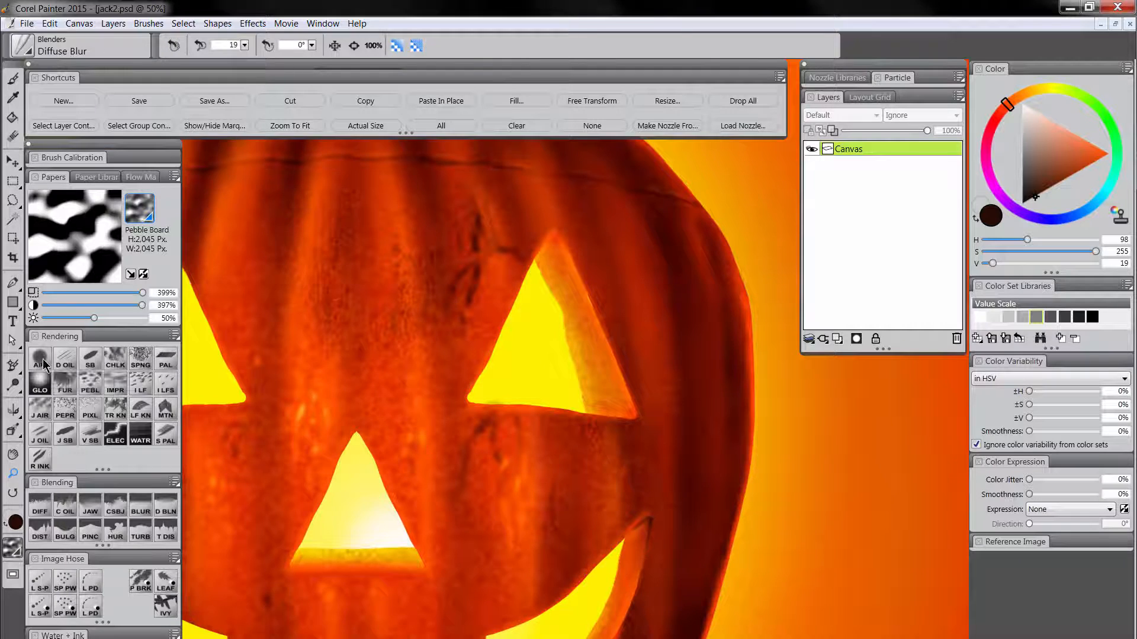
alt+click(497, 388)
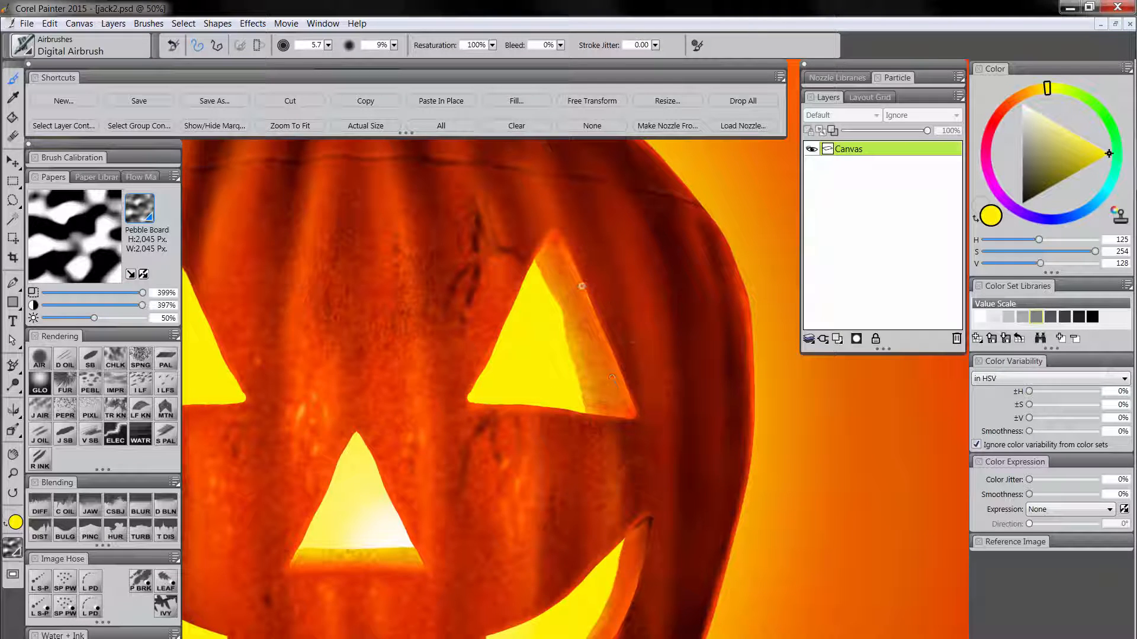
Refine the contours of the carved eyes with the Pinch brush at size 25.1 and the Distorto brush at about size 24.
click(84, 534)
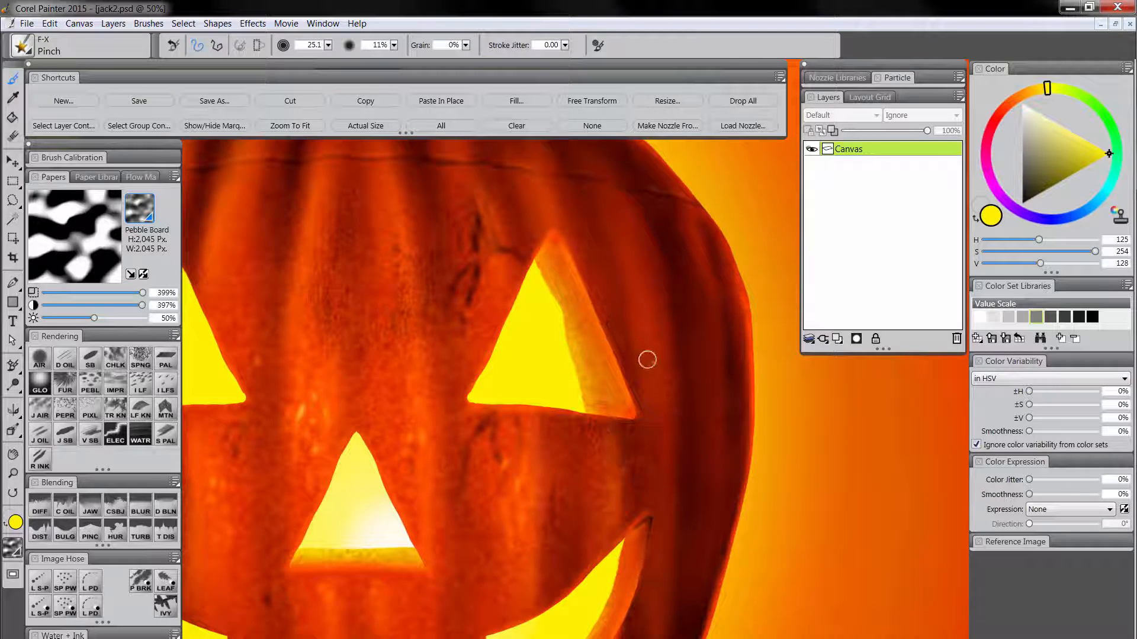
key(m)
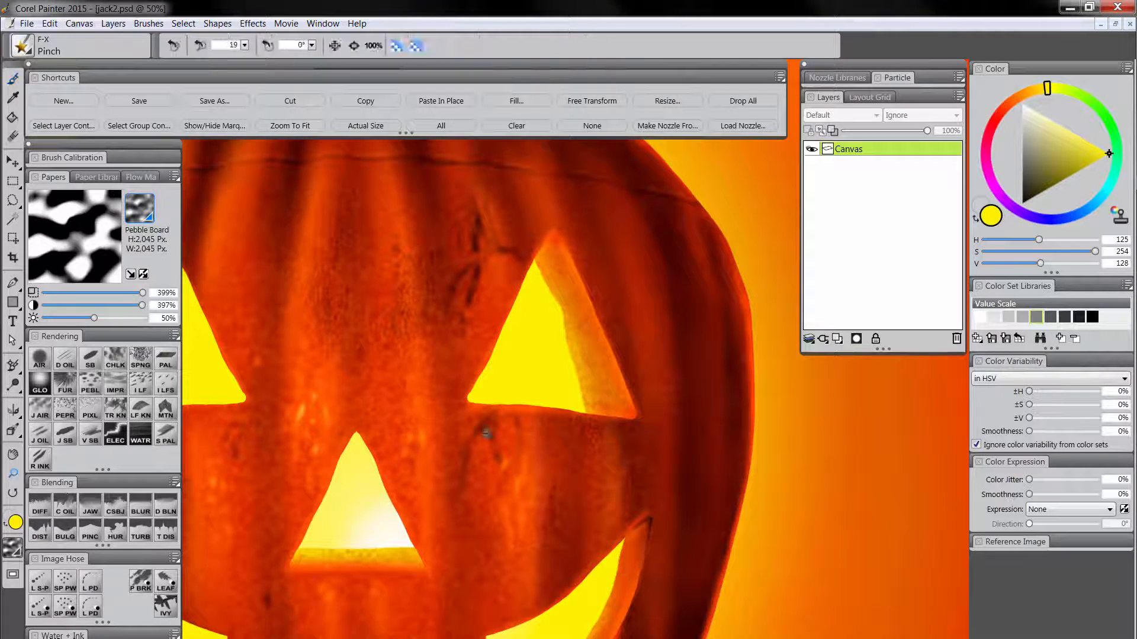
alt+click(486, 434)
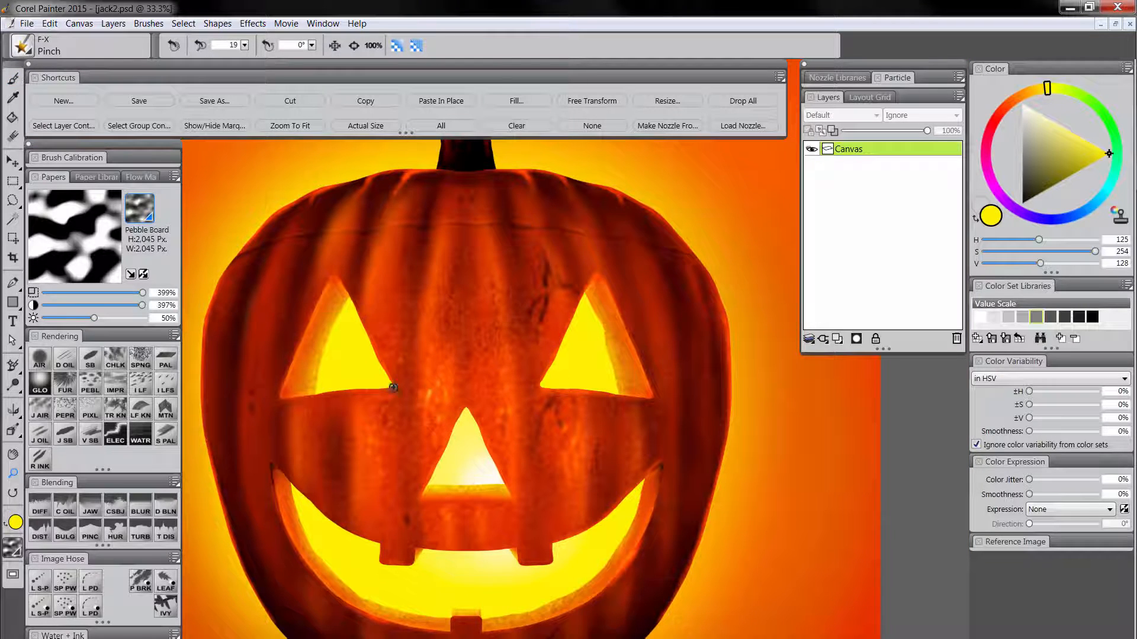
click(40, 531)
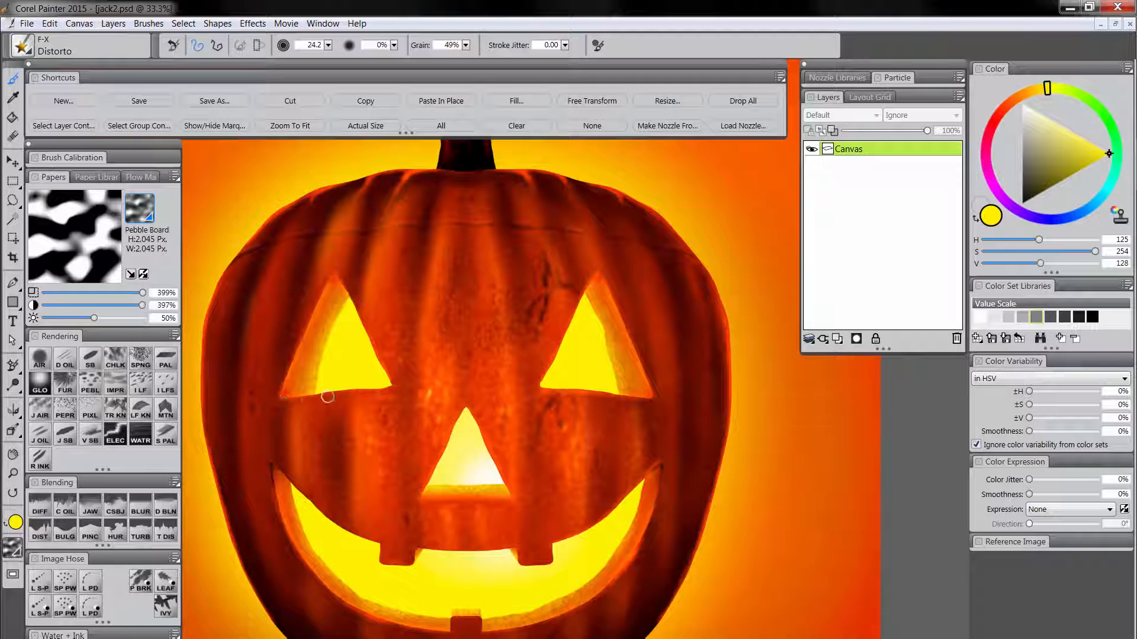
key(bracketright)
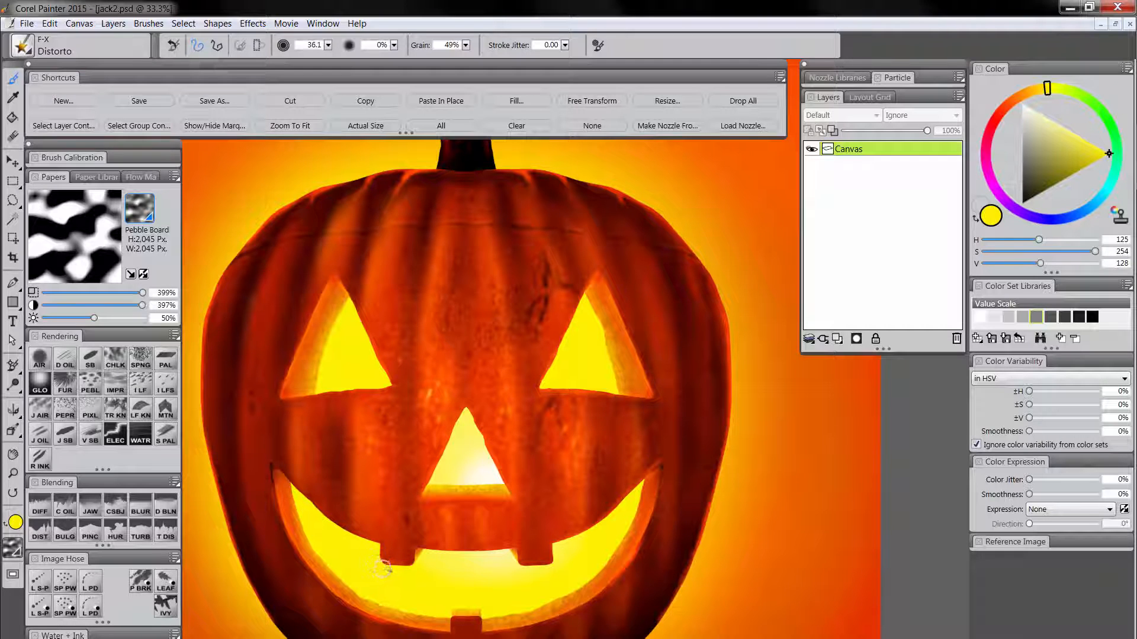
click(15, 474)
alt+click(562, 493)
alt+click(573, 509)
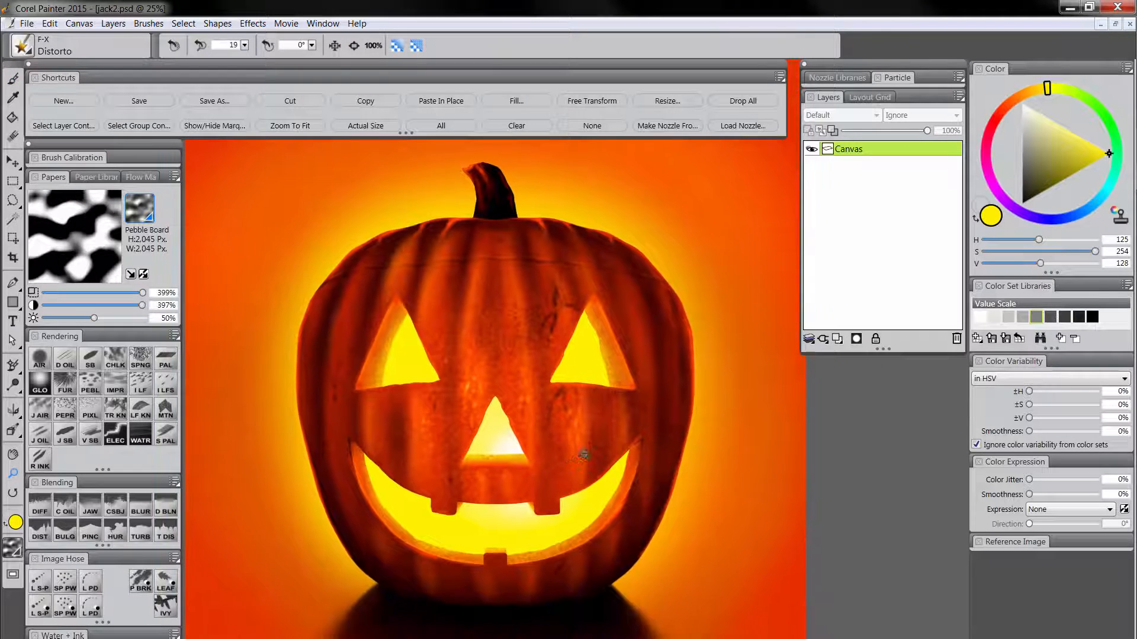
Add a new layer named "glow" above the canvas and set its composite method to Screen.
click(839, 341)
double_click(848, 149)
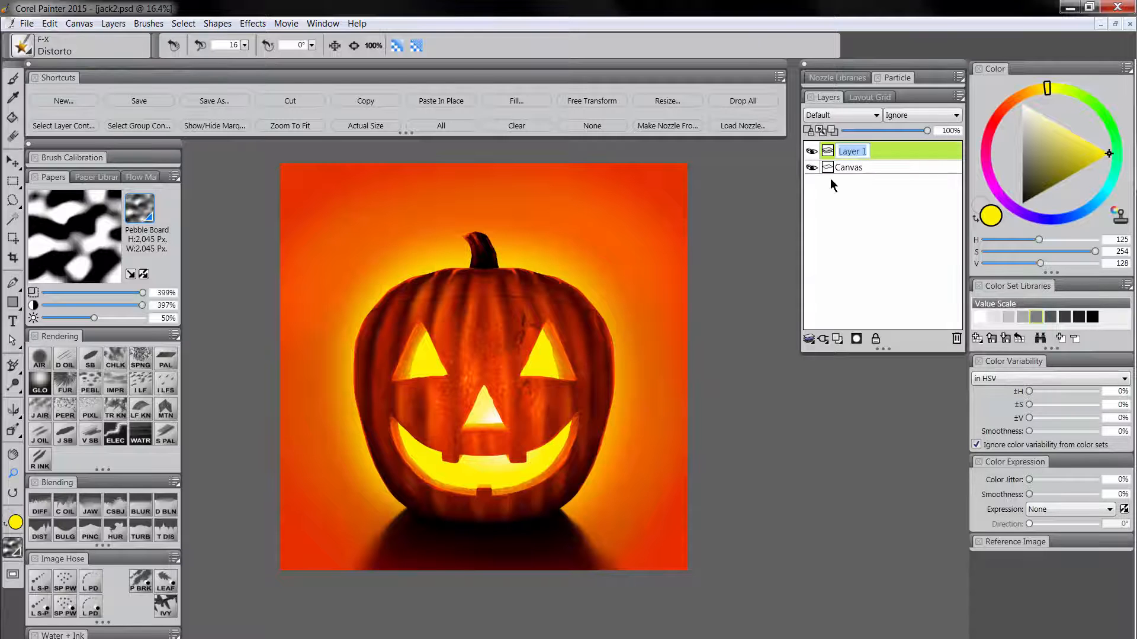
text(glow)
key(Return)
click(842, 116)
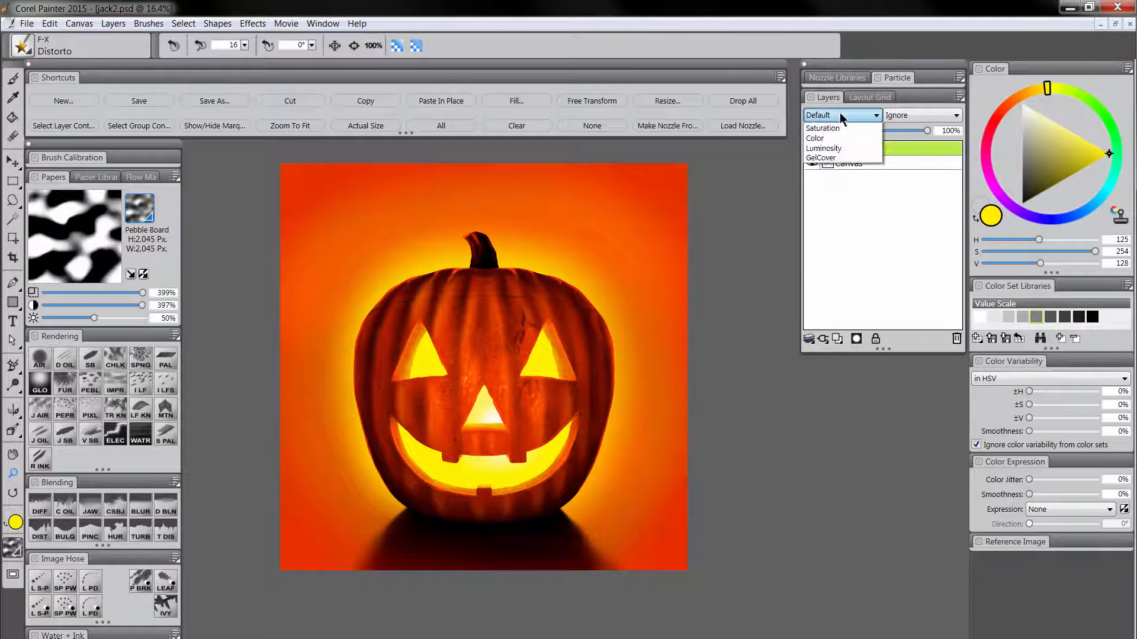
click(839, 235)
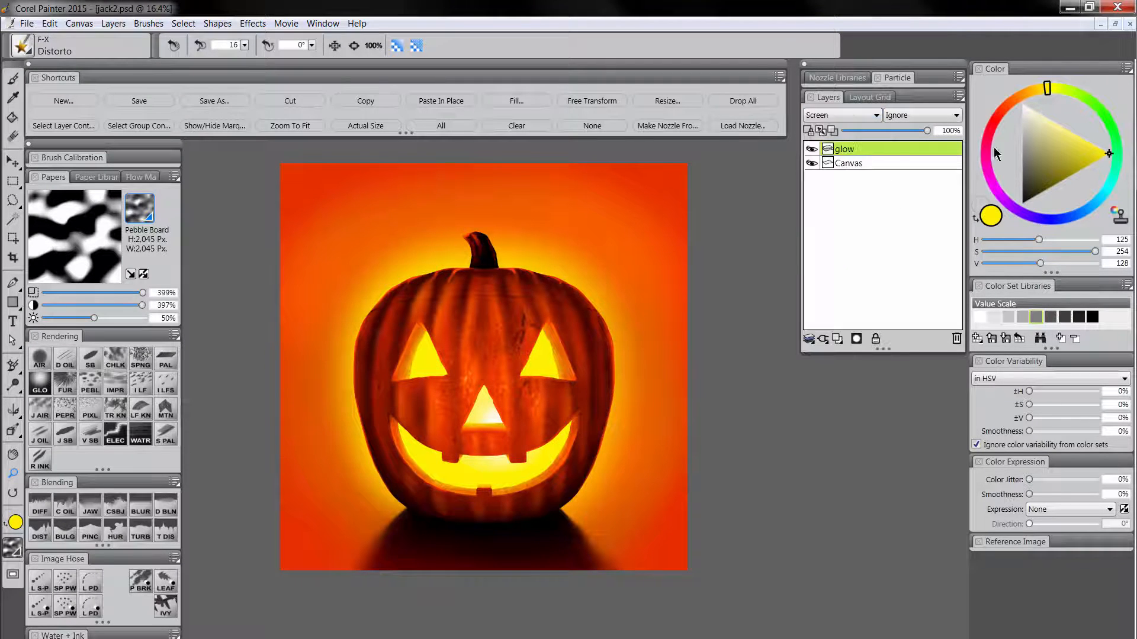
Paint a dark orange glow (H 107, S 255, V 59) around the pumpkin's outer edge with the Glow brush.
click(1018, 97)
drag(1050, 157, 1060, 188)
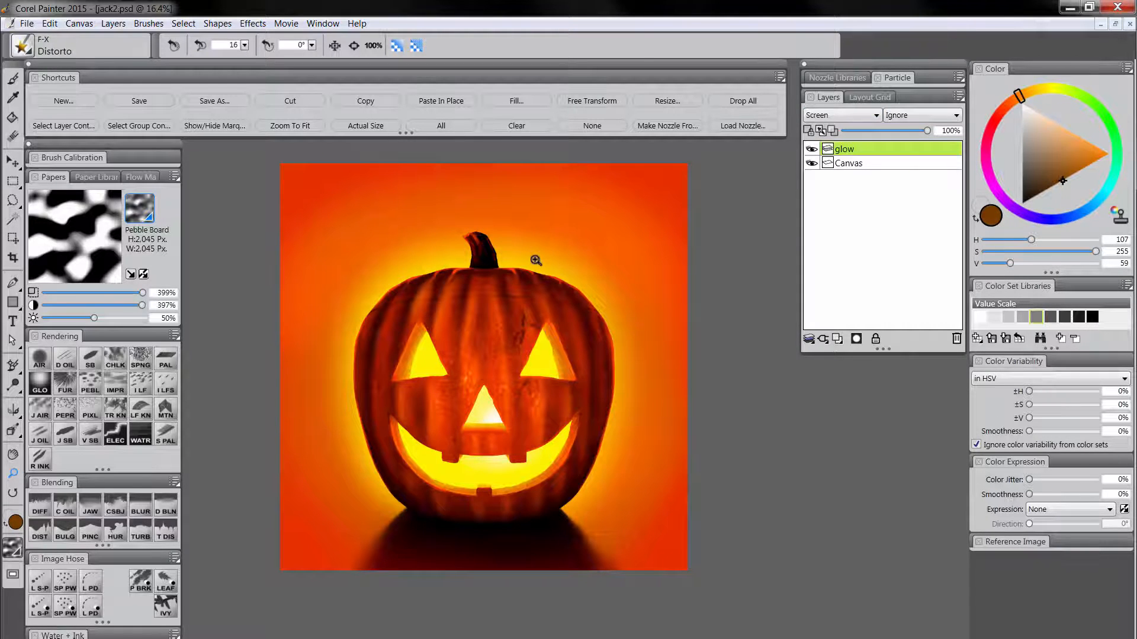
click(39, 386)
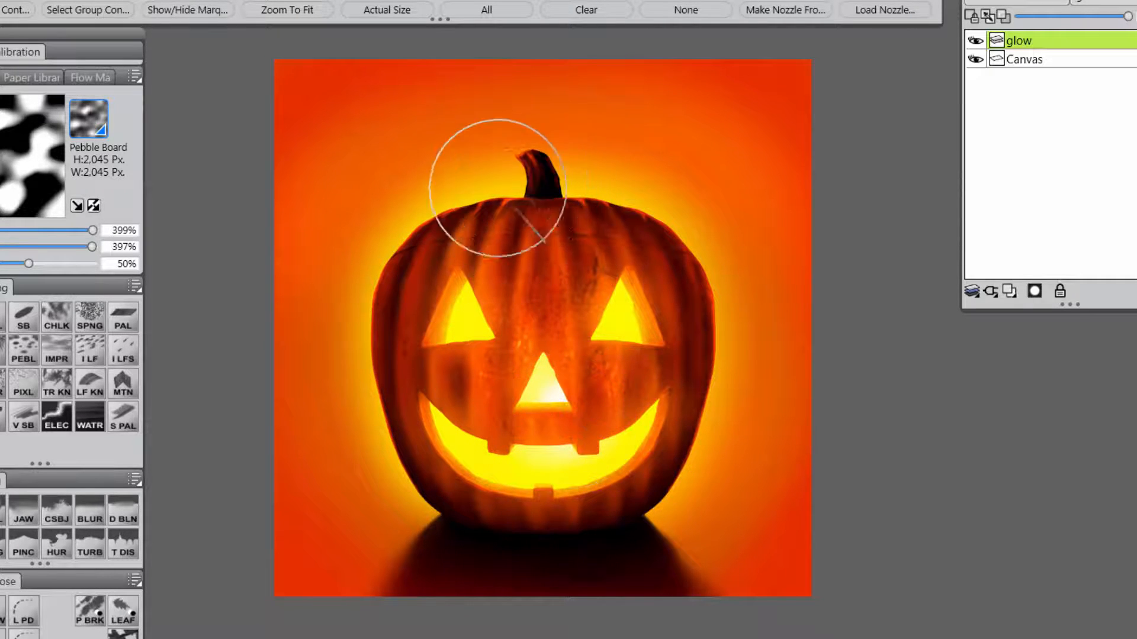
mouse_move(393, 241)
mouse_down()
mouse_move(370, 358)
mouse_move(368, 348)
mouse_move(419, 491)
mouse_up()
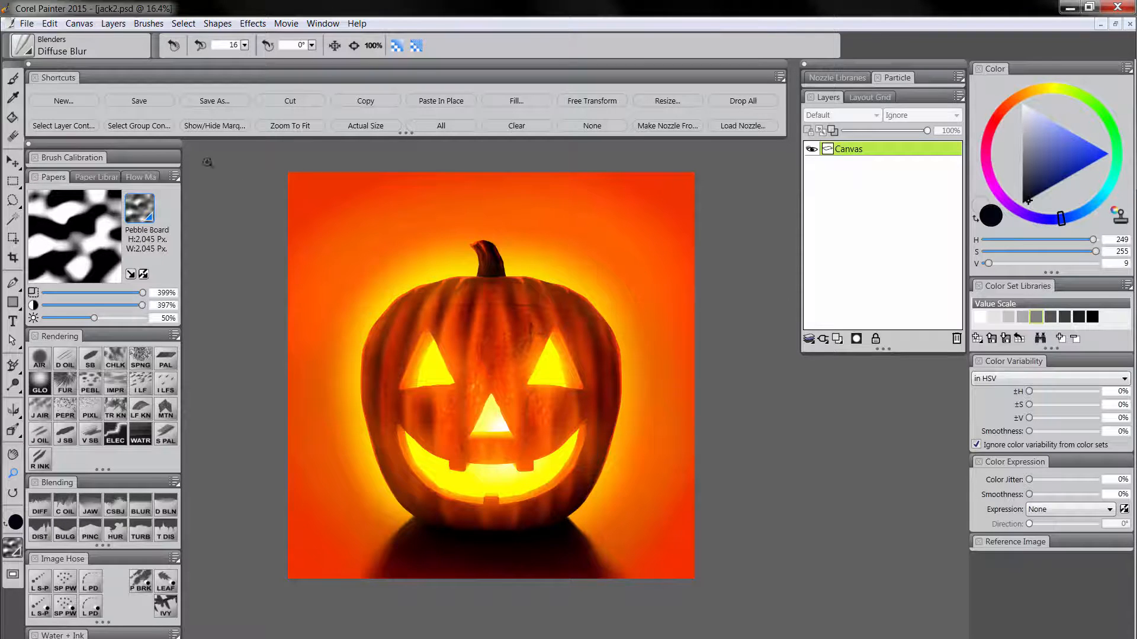
Copy the entire flattened canvas and paste it in place as a new layer.
click(441, 125)
click(366, 102)
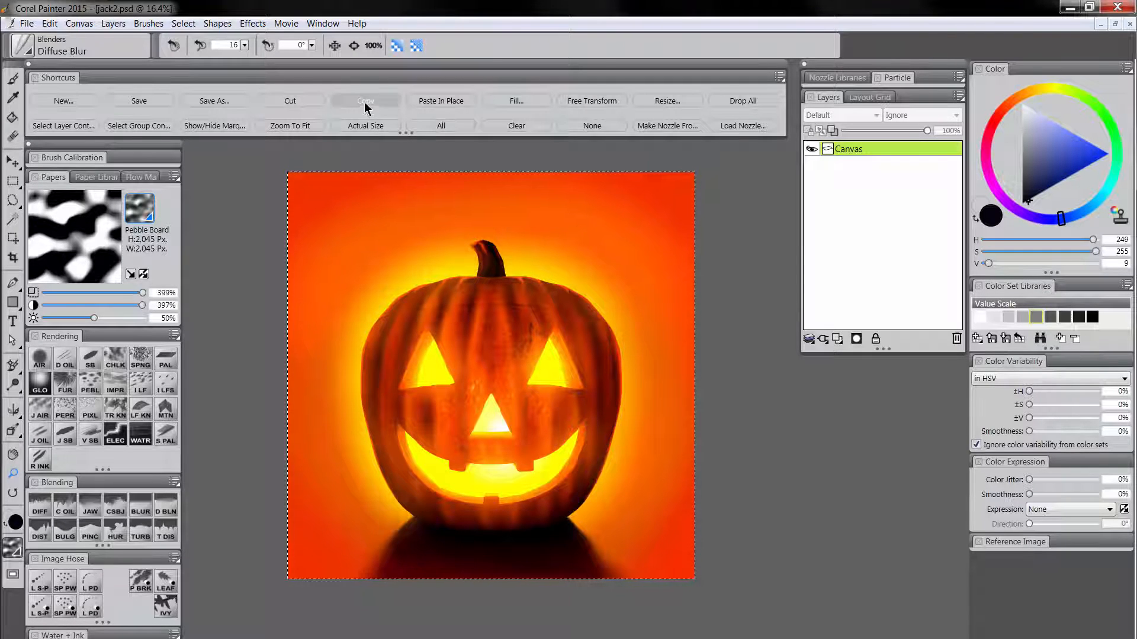
click(437, 102)
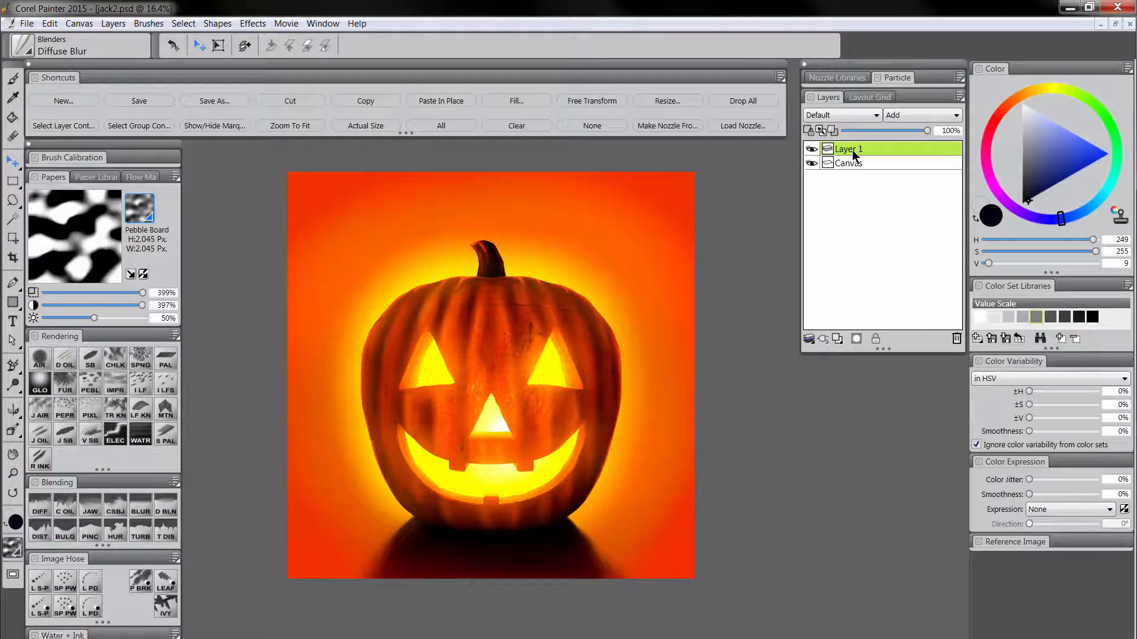
Apply the Soften effect to the pasted layer with a Gaussian aperture and an amount of 23.31.
click(259, 28)
mouse_move(310, 101)
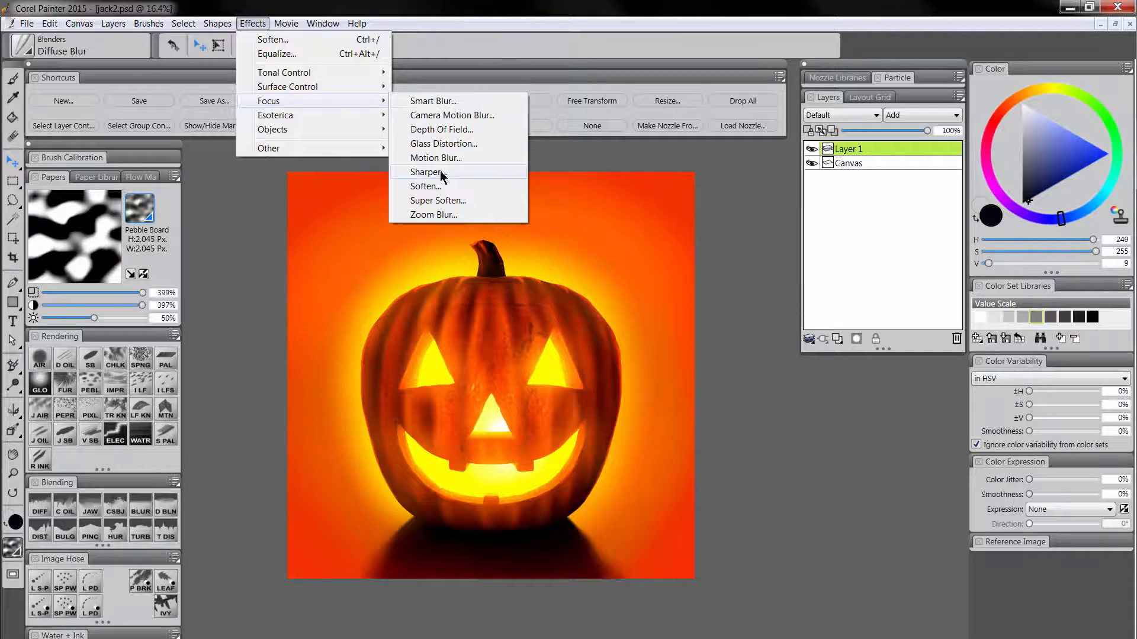
click(445, 190)
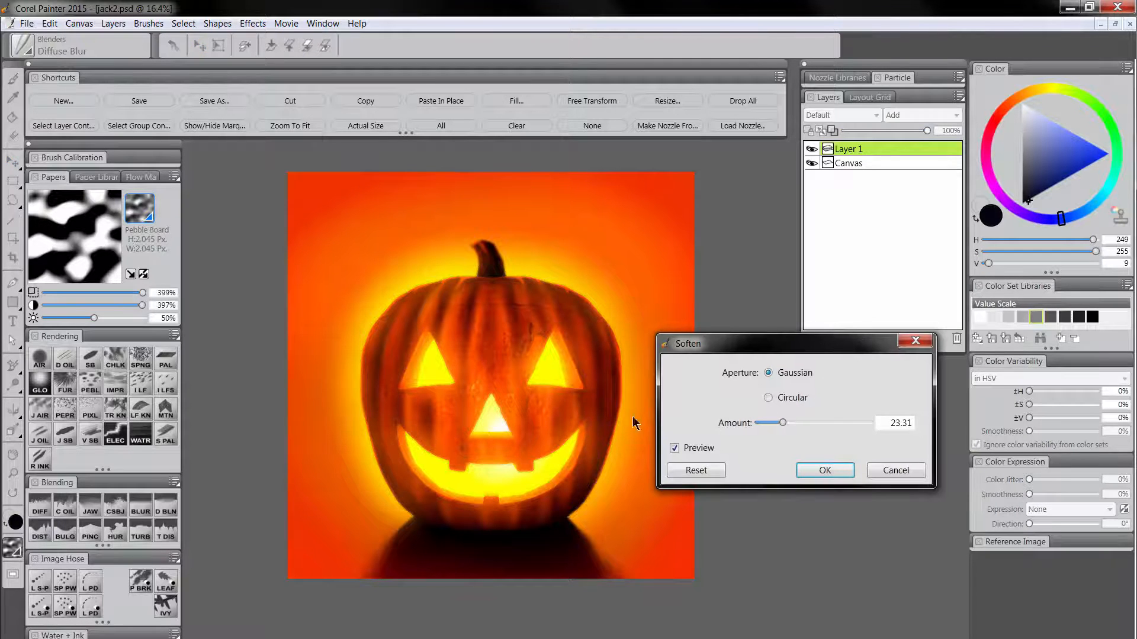
click(839, 469)
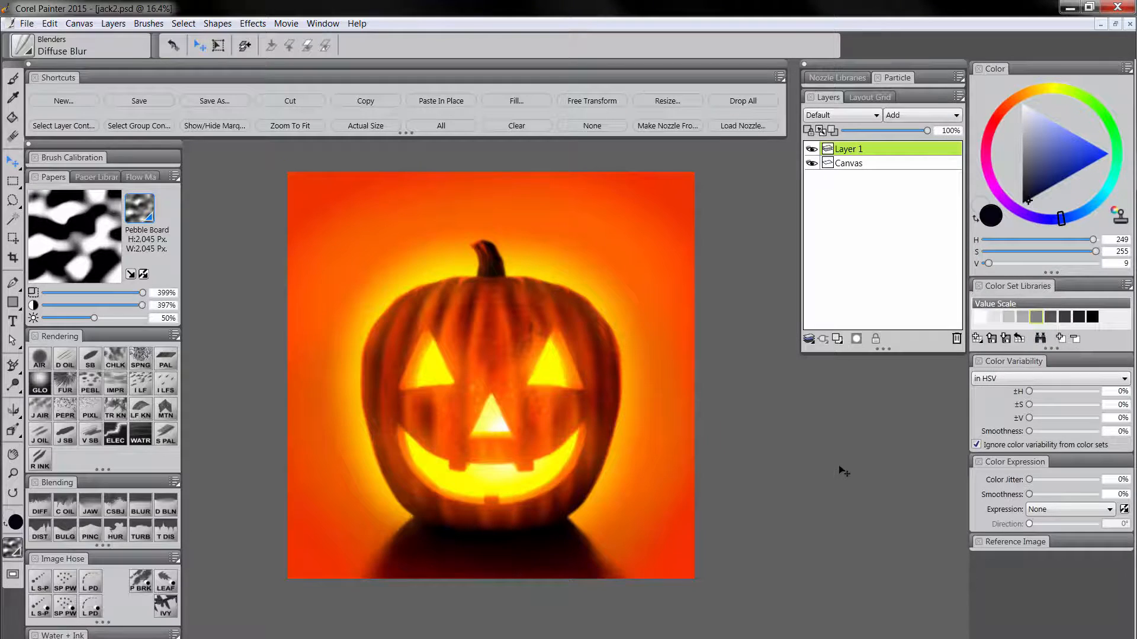
Add a layer mask to the softened layer and paint black over the pumpkin's centre with the Digital Airbrush at size 750.
click(856, 163)
click(859, 151)
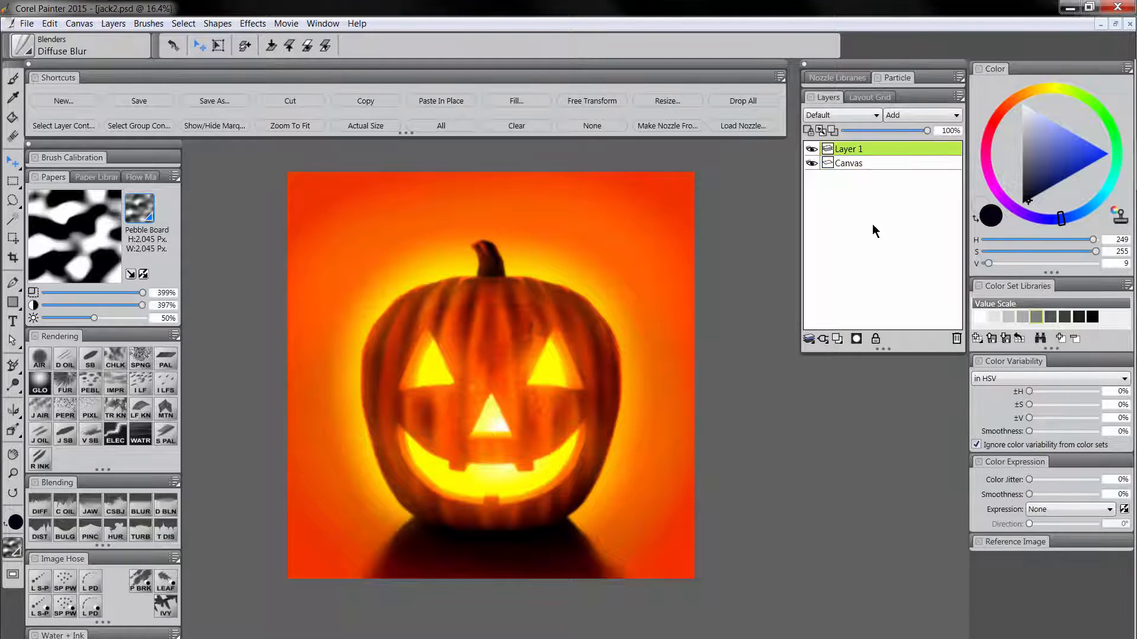
click(856, 339)
drag(1017, 186, 1016, 224)
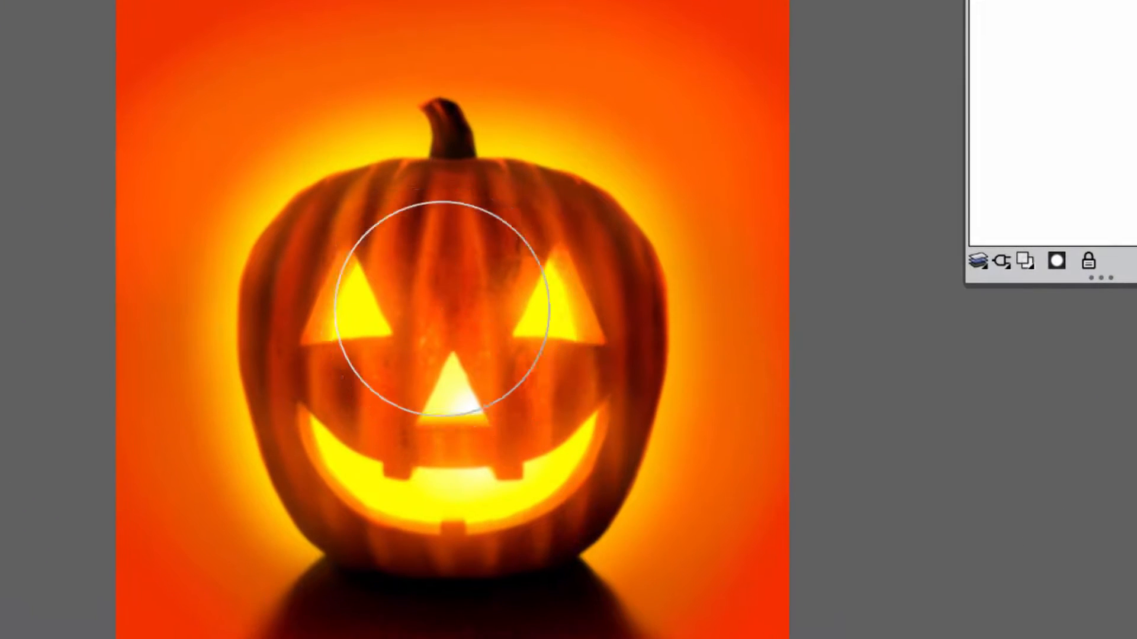
drag(442, 309, 510, 439)
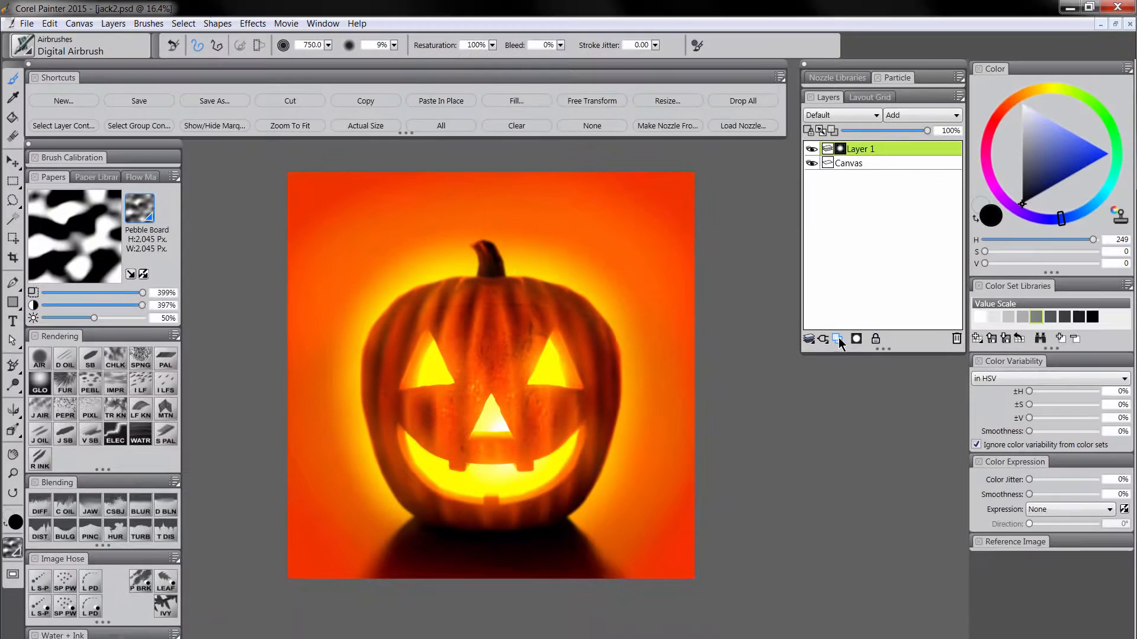
Add a new layer named "vignette" on top and set its composite method to Multiply.
click(1012, 267)
double_click(856, 151)
text(v)
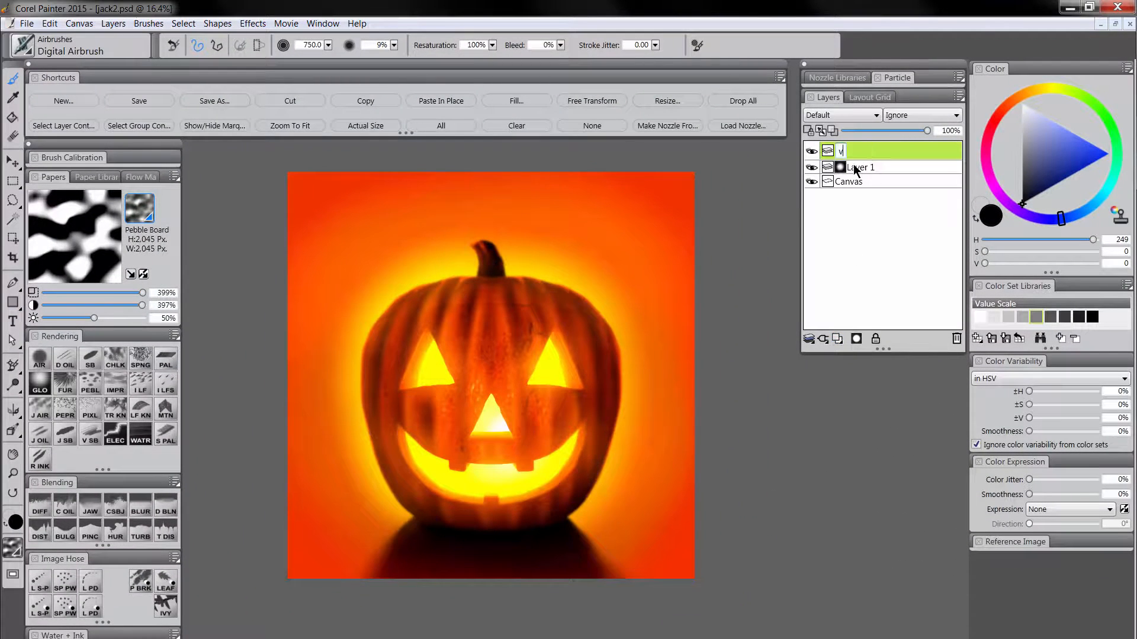
text(ignette)
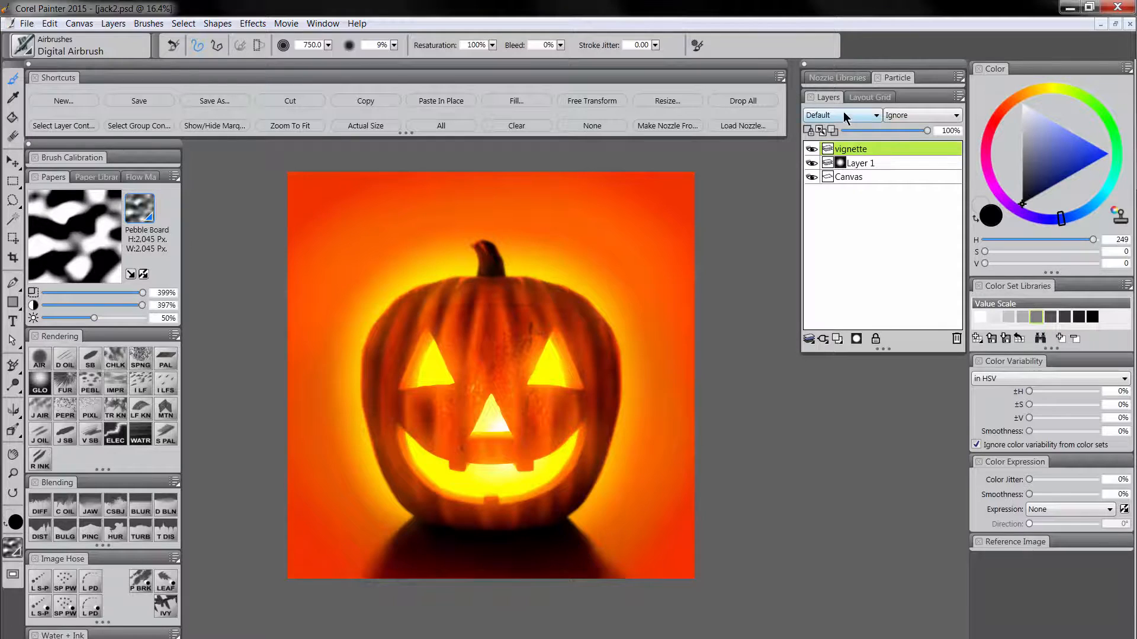
click(846, 116)
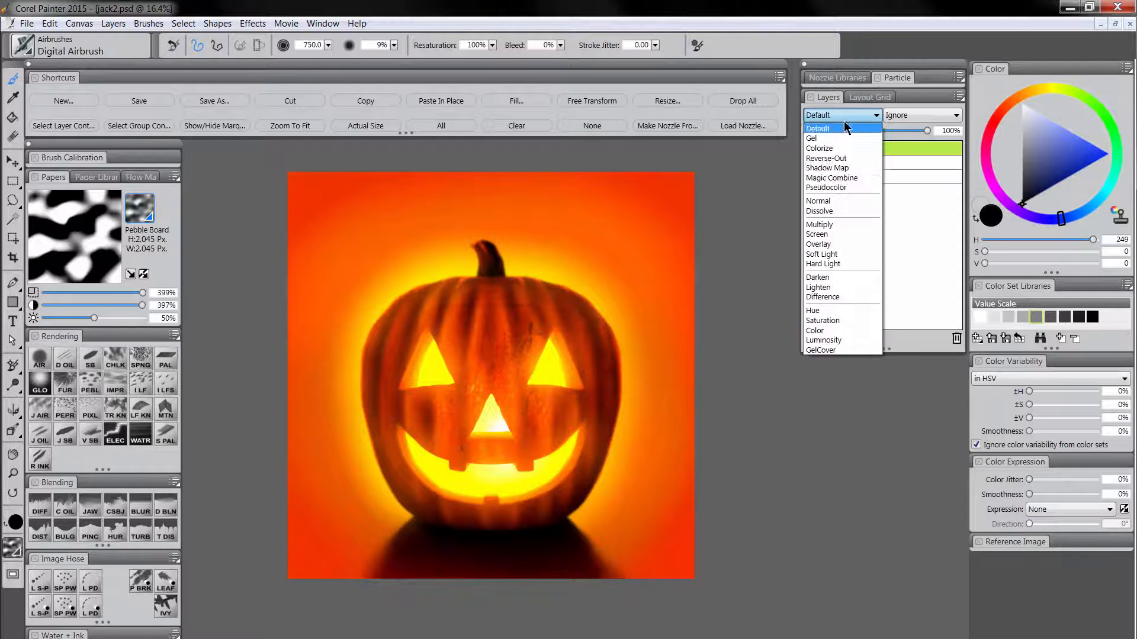
click(835, 225)
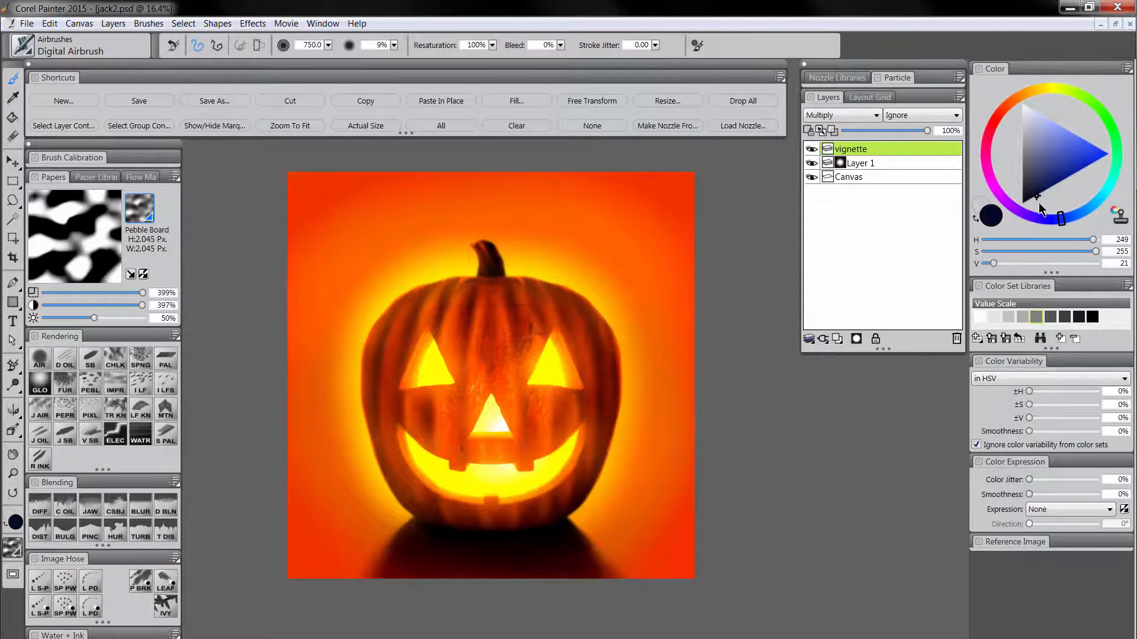
Airbrush a very dark blue vignette (H 249, S 255, V 21) around the image's edges and corners at about size 750.
key(Tab)
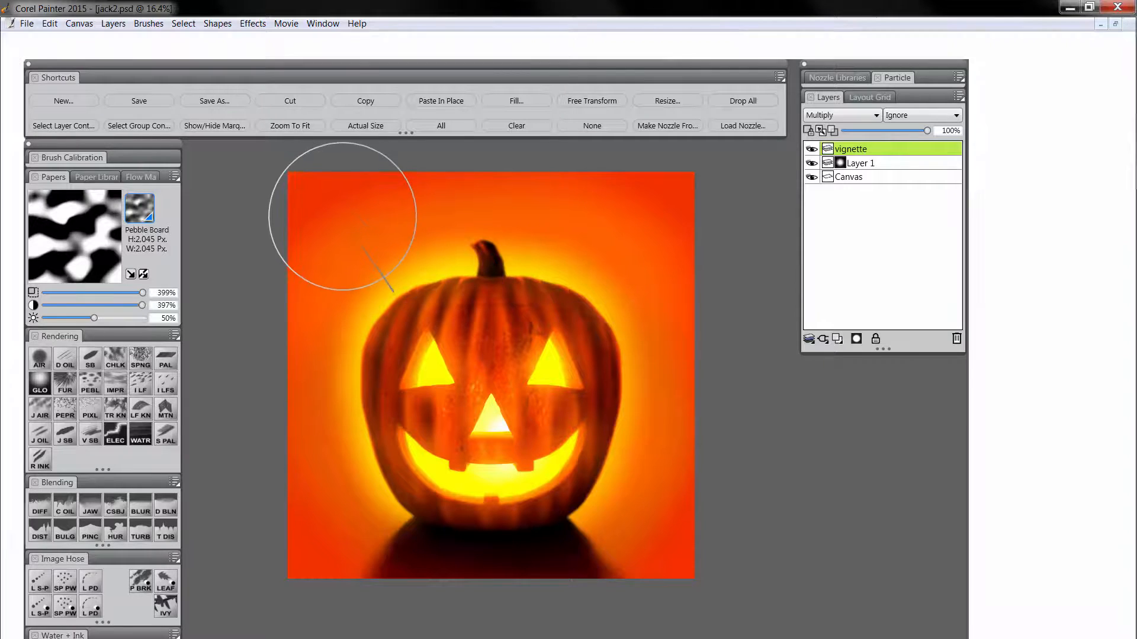
mouse_move(533, 130)
mouse_down()
mouse_move(758, 169)
mouse_move(389, 167)
mouse_move(698, 128)
mouse_move(405, 160)
mouse_move(340, 482)
mouse_move(416, 596)
mouse_move(787, 158)
mouse_move(351, 178)
mouse_move(642, 115)
mouse_move(408, 127)
mouse_move(337, 329)
mouse_move(345, 431)
mouse_move(411, 596)
mouse_move(741, 578)
mouse_move(703, 109)
mouse_move(691, 638)
mouse_move(310, 515)
mouse_move(835, 198)
mouse_move(421, 140)
mouse_up()
key(Tab)
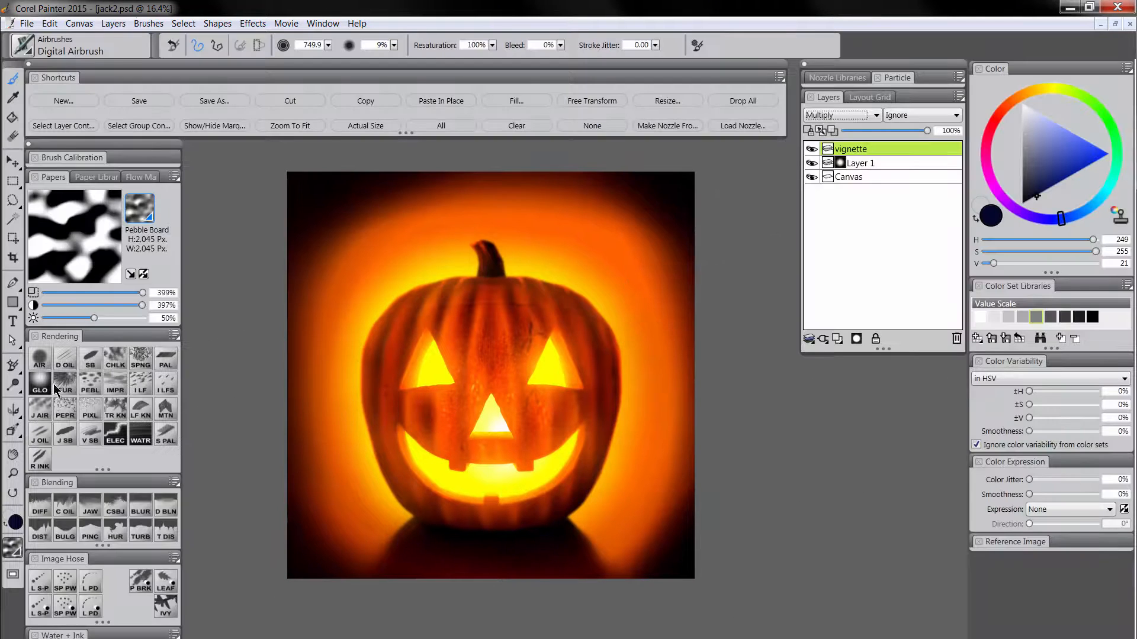
Smooth the inner transition of the vignette with the Diffuse Blur blender at size 393.9.
click(40, 510)
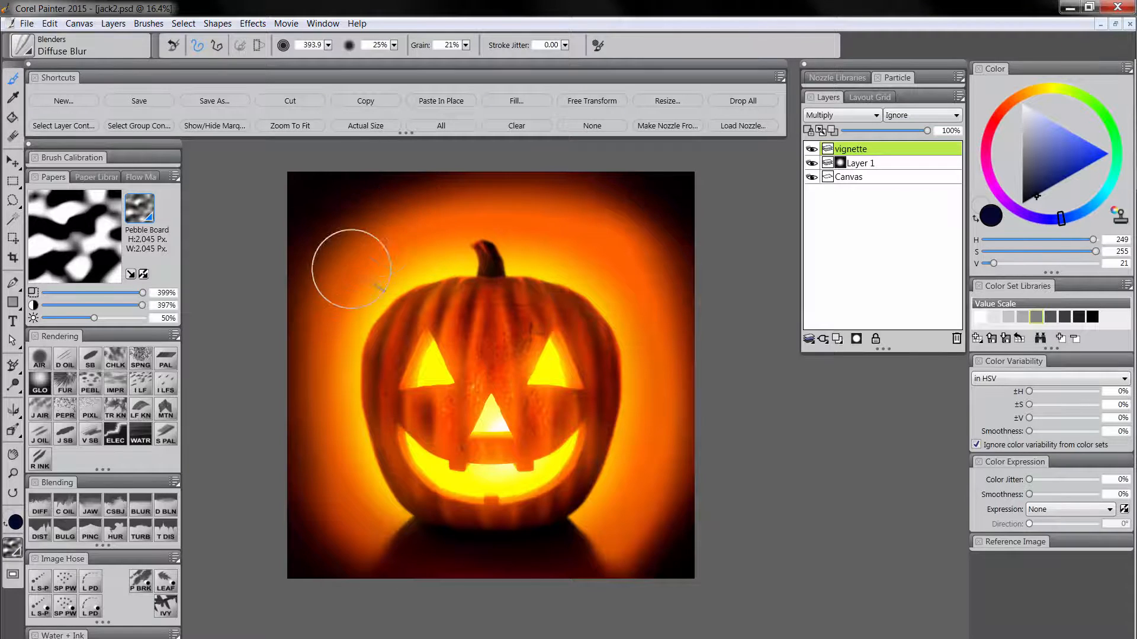
mouse_move(621, 215)
mouse_down()
mouse_move(645, 221)
mouse_move(658, 284)
mouse_up()
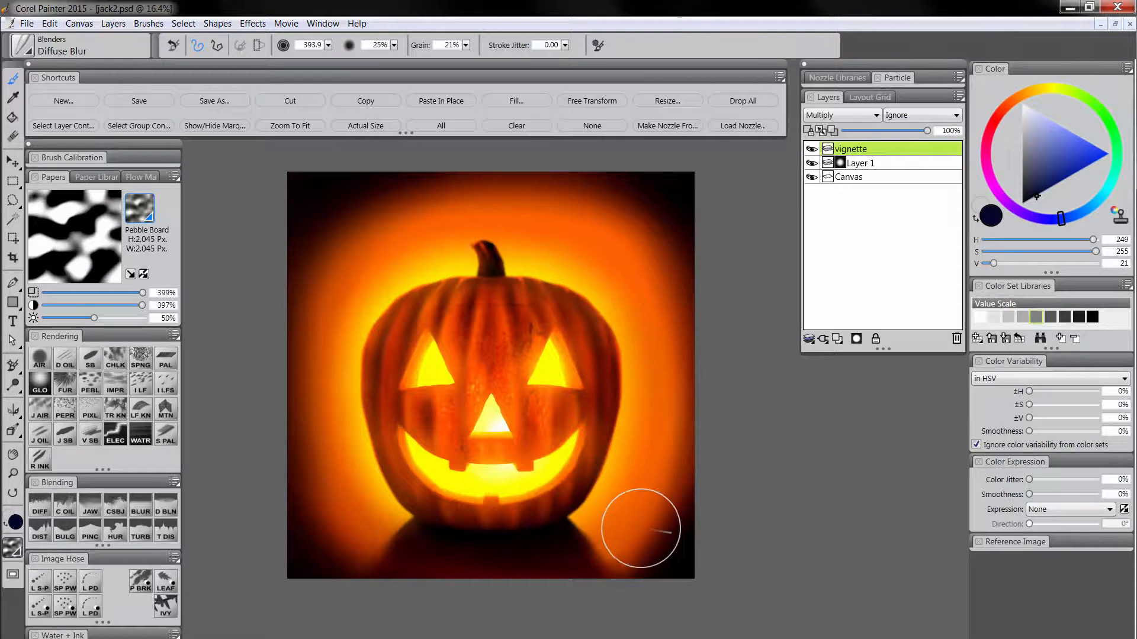
mouse_move(641, 528)
mouse_down()
mouse_move(653, 483)
mouse_move(645, 544)
mouse_up()
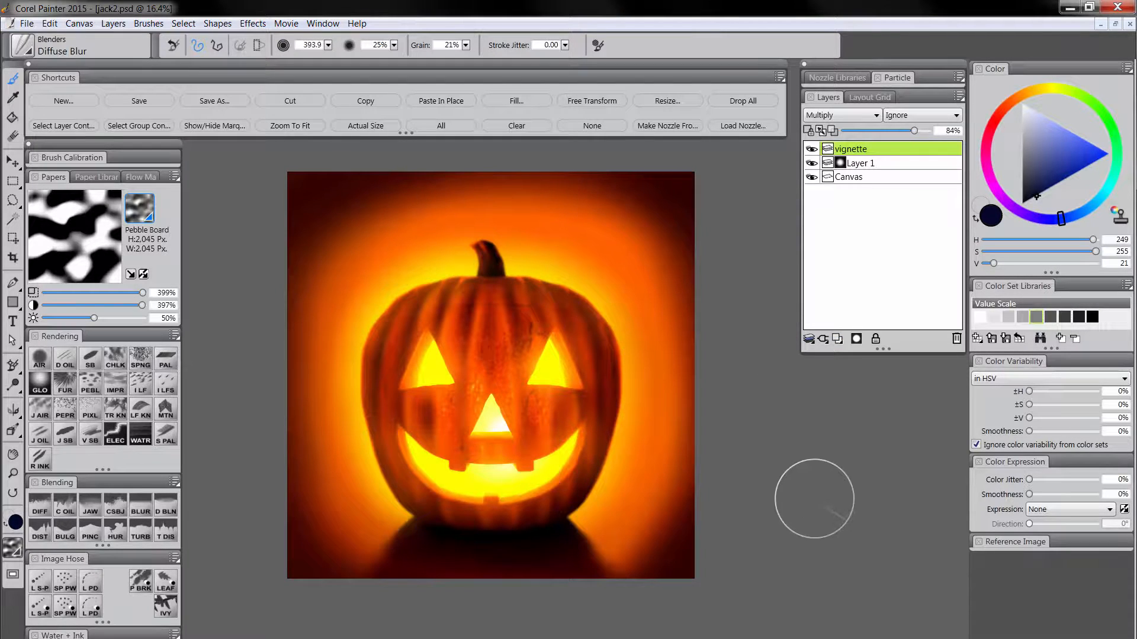
Set the vignette layer's opacity to 84% and drop all layers onto the canvas.
click(743, 100)
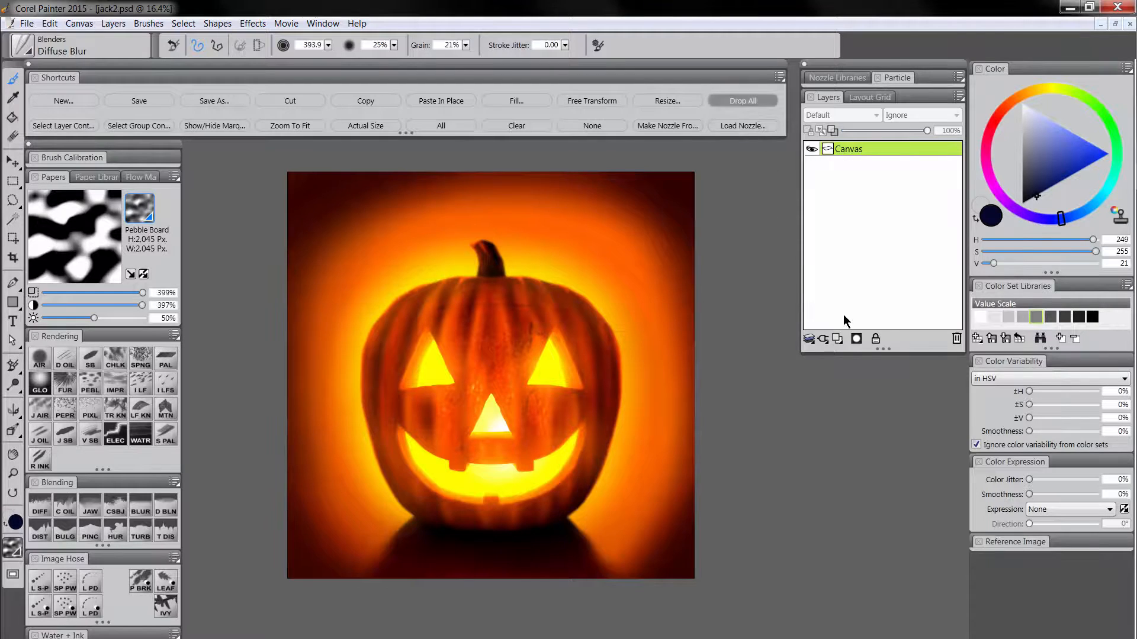